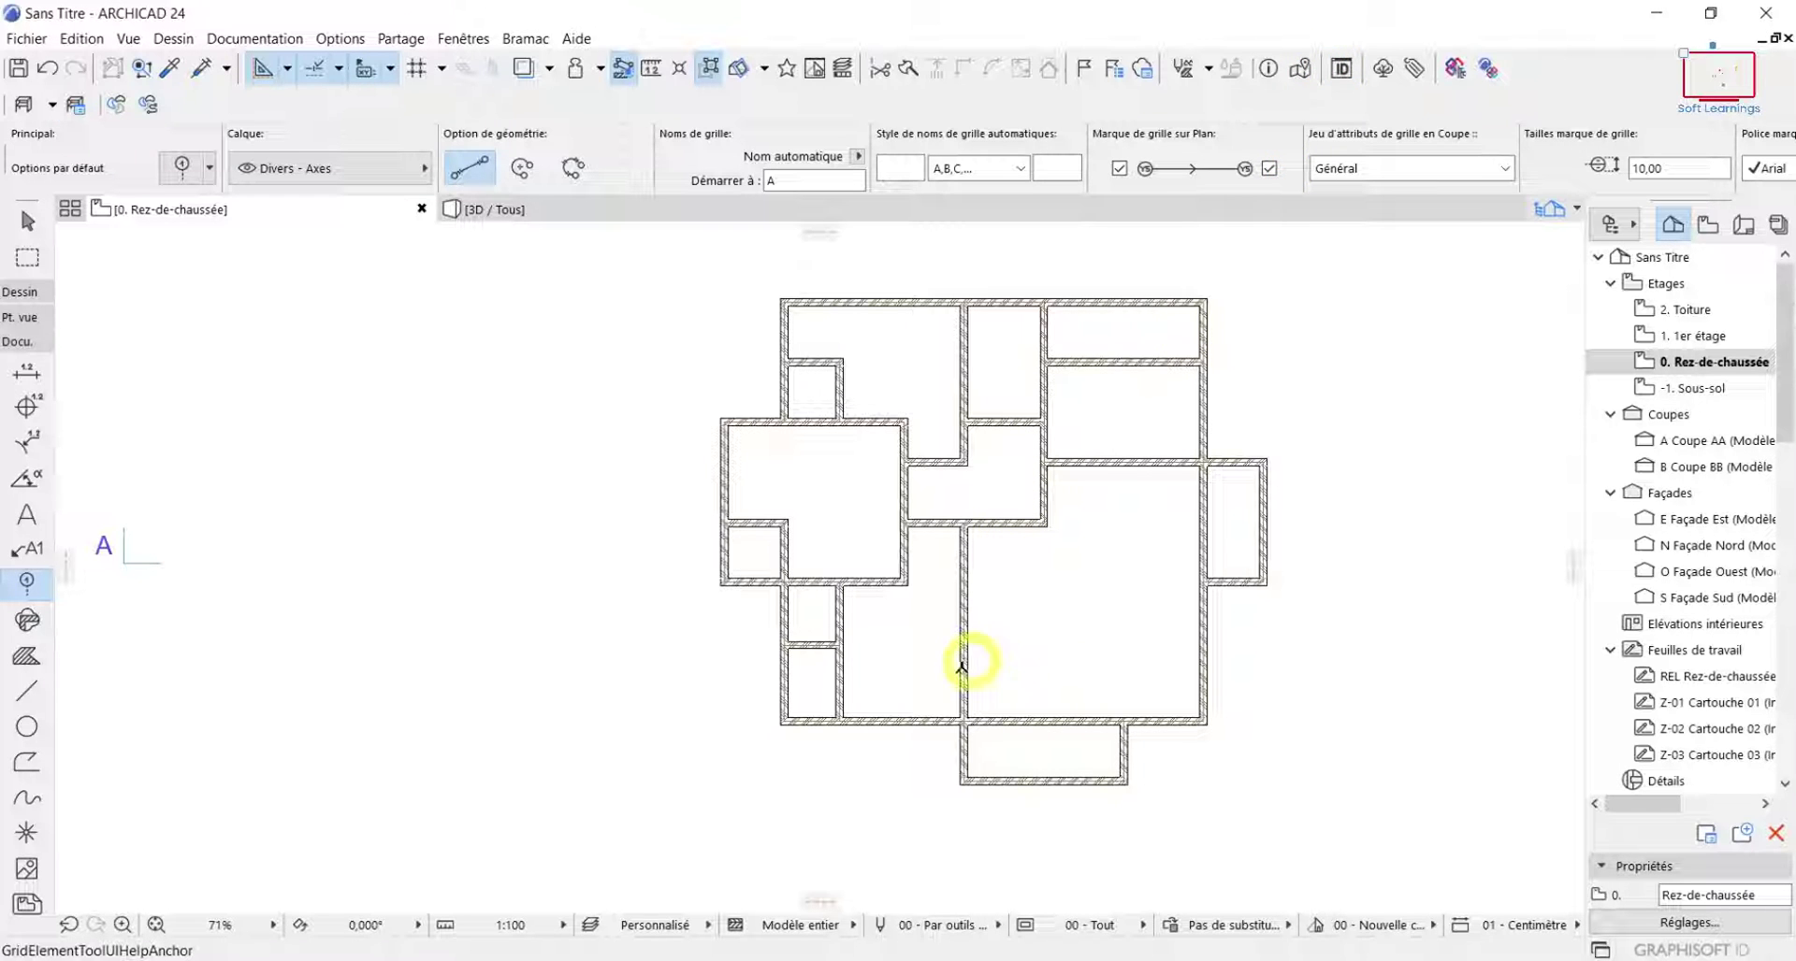
# Draw a rectangular polyline of about 14.825 by 13.200 around the outer extents of the floor plan walls.
pyautogui.scroll(-3, 931, 683)
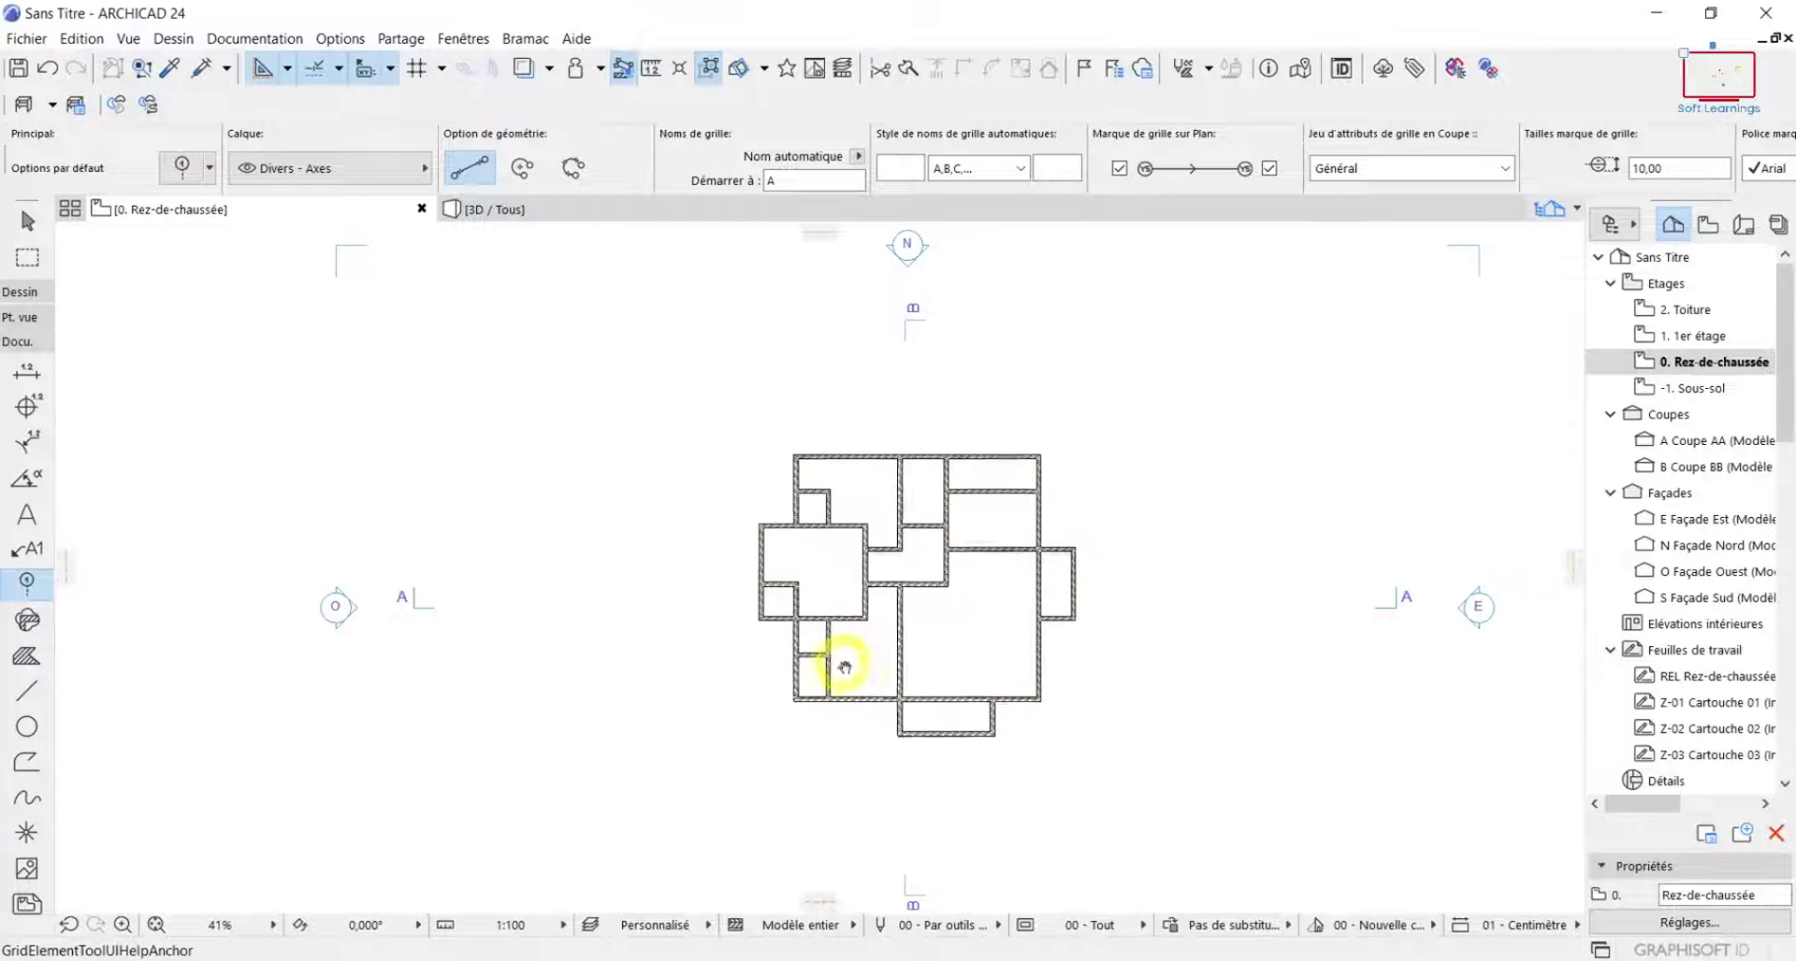
pyautogui.scroll(2, 873, 683)
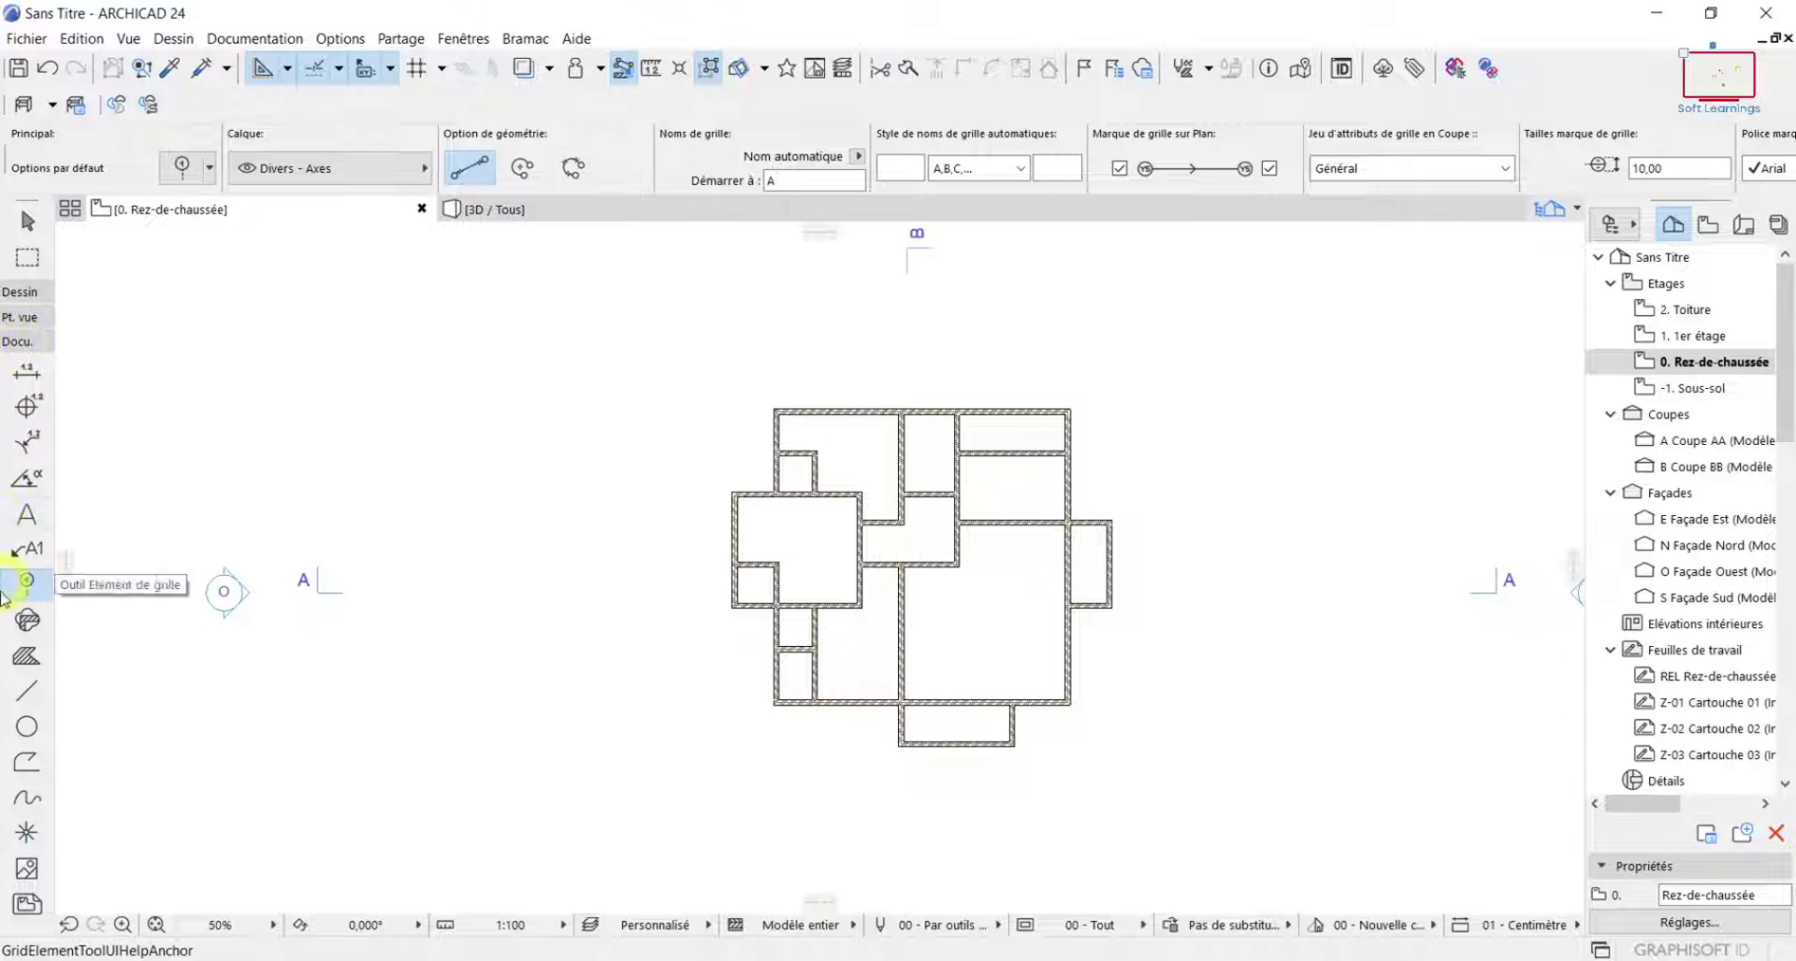
pyautogui.click(22, 774)
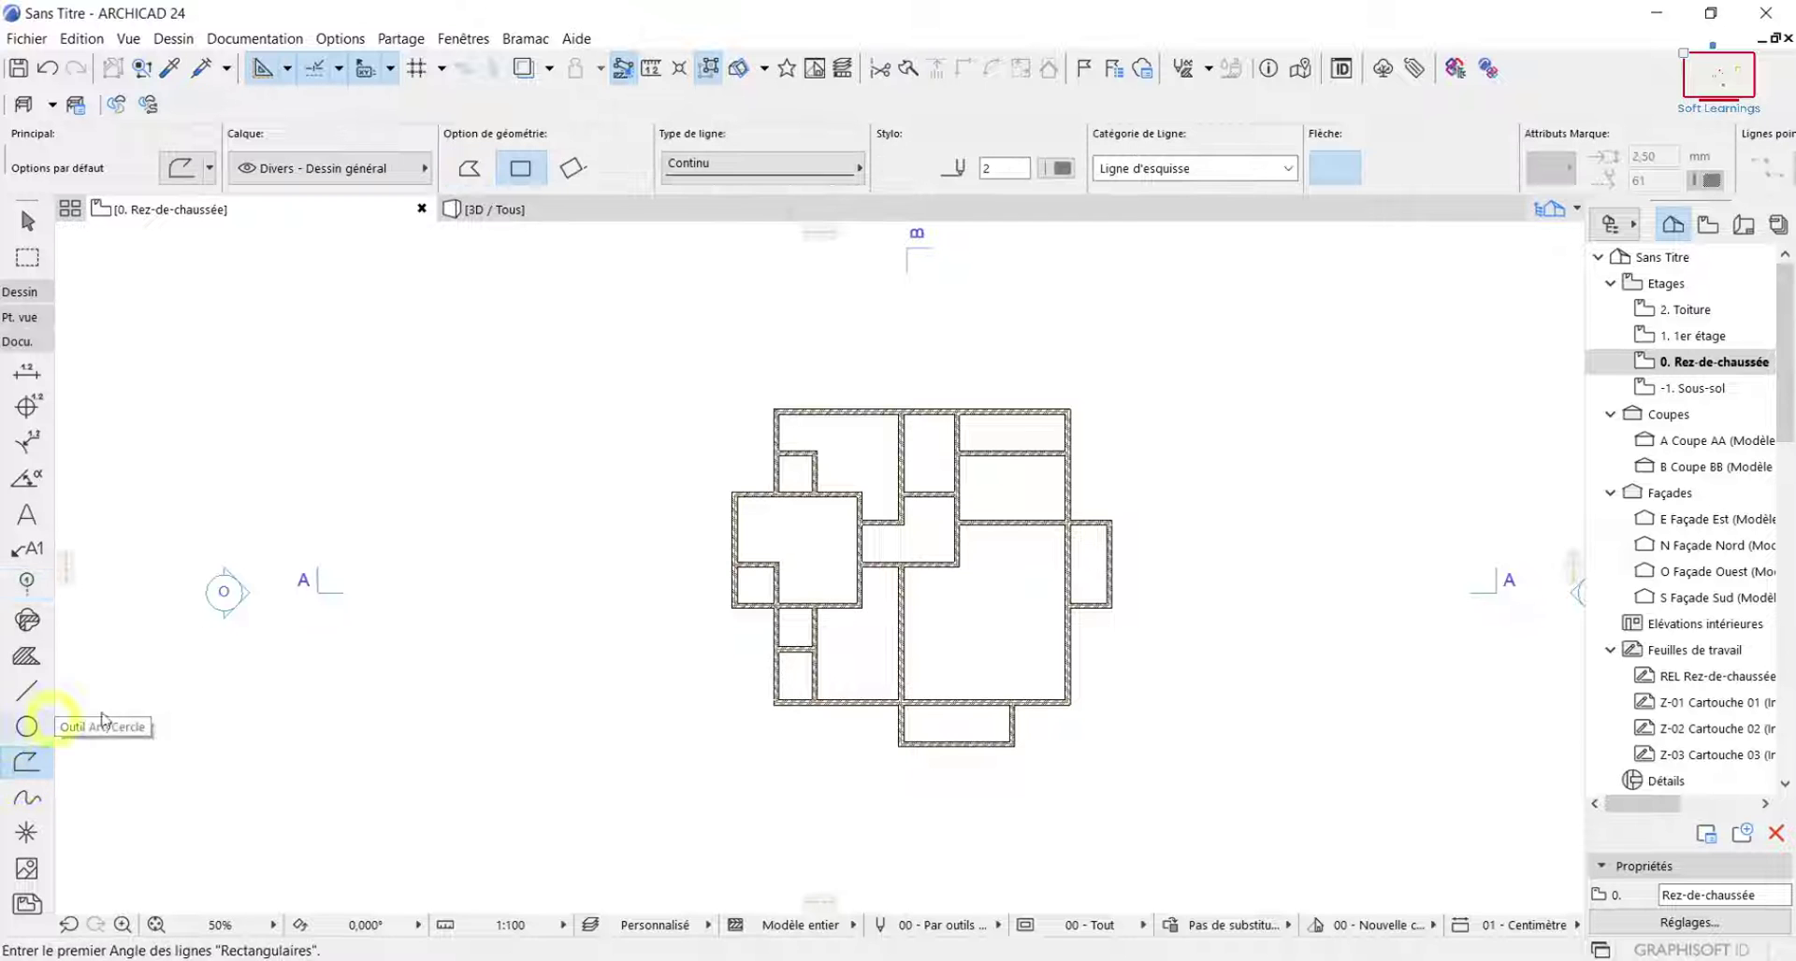
pyautogui.scroll(3, 594, 440)
pyautogui.scroll(3, 842, 529)
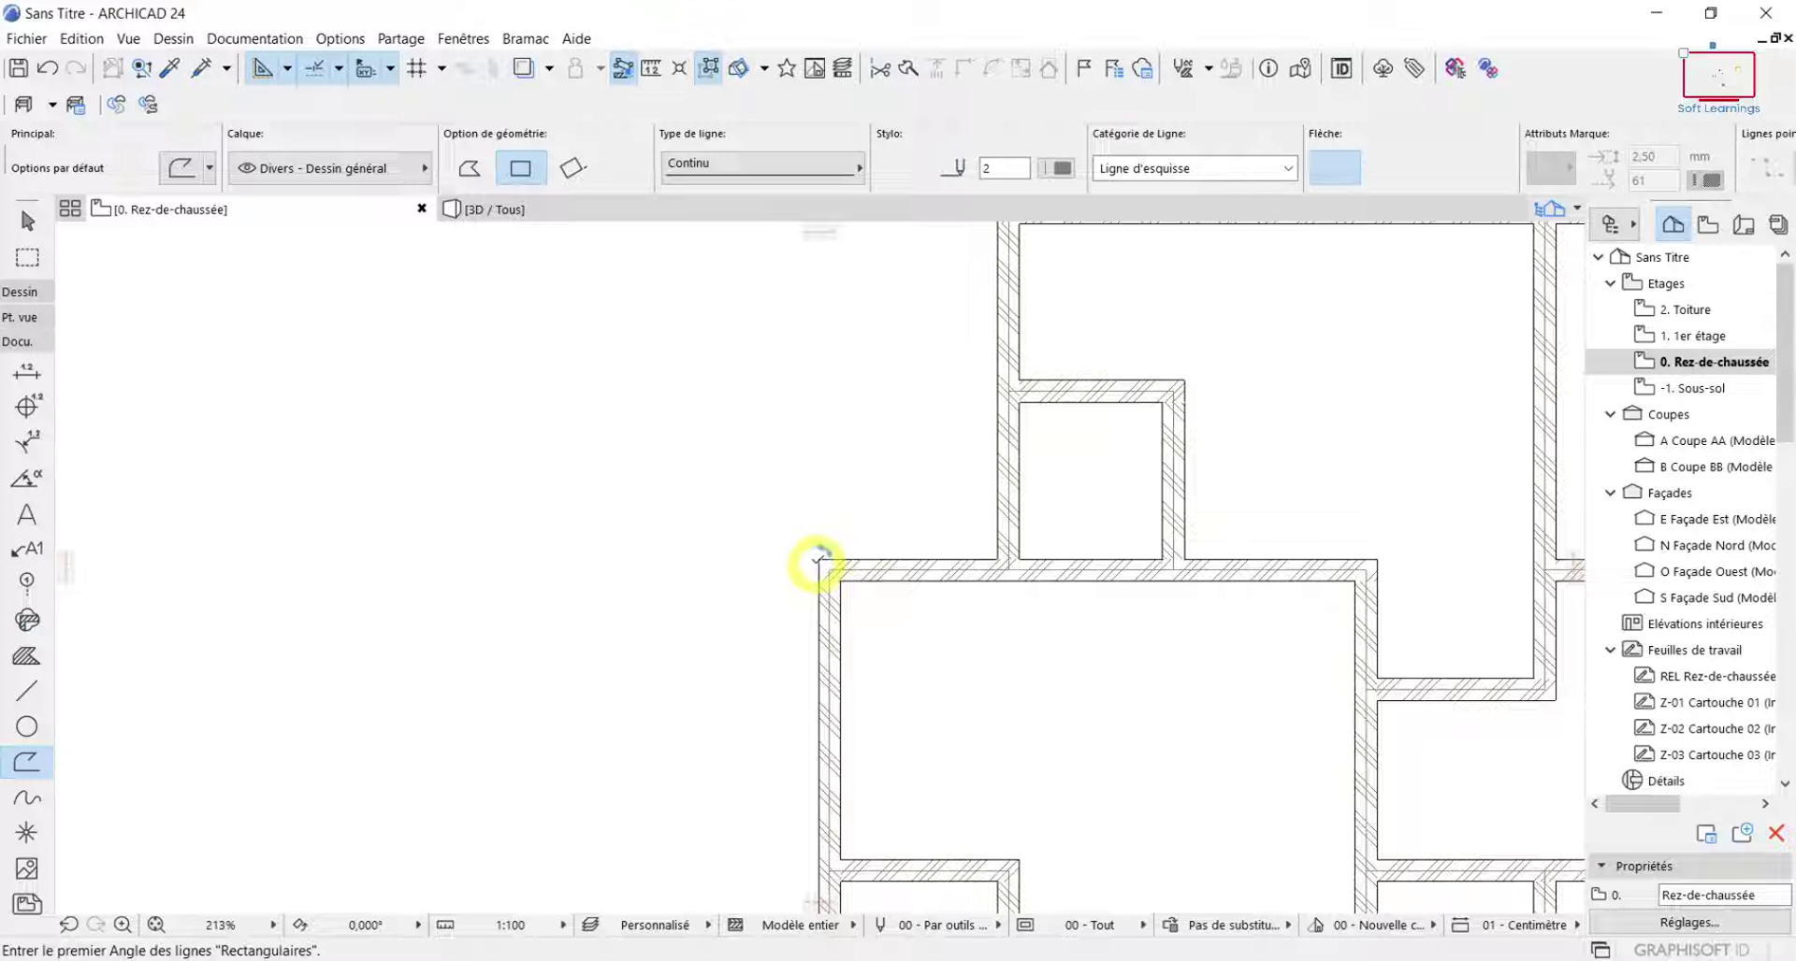
pyautogui.scroll(-1, 820, 479)
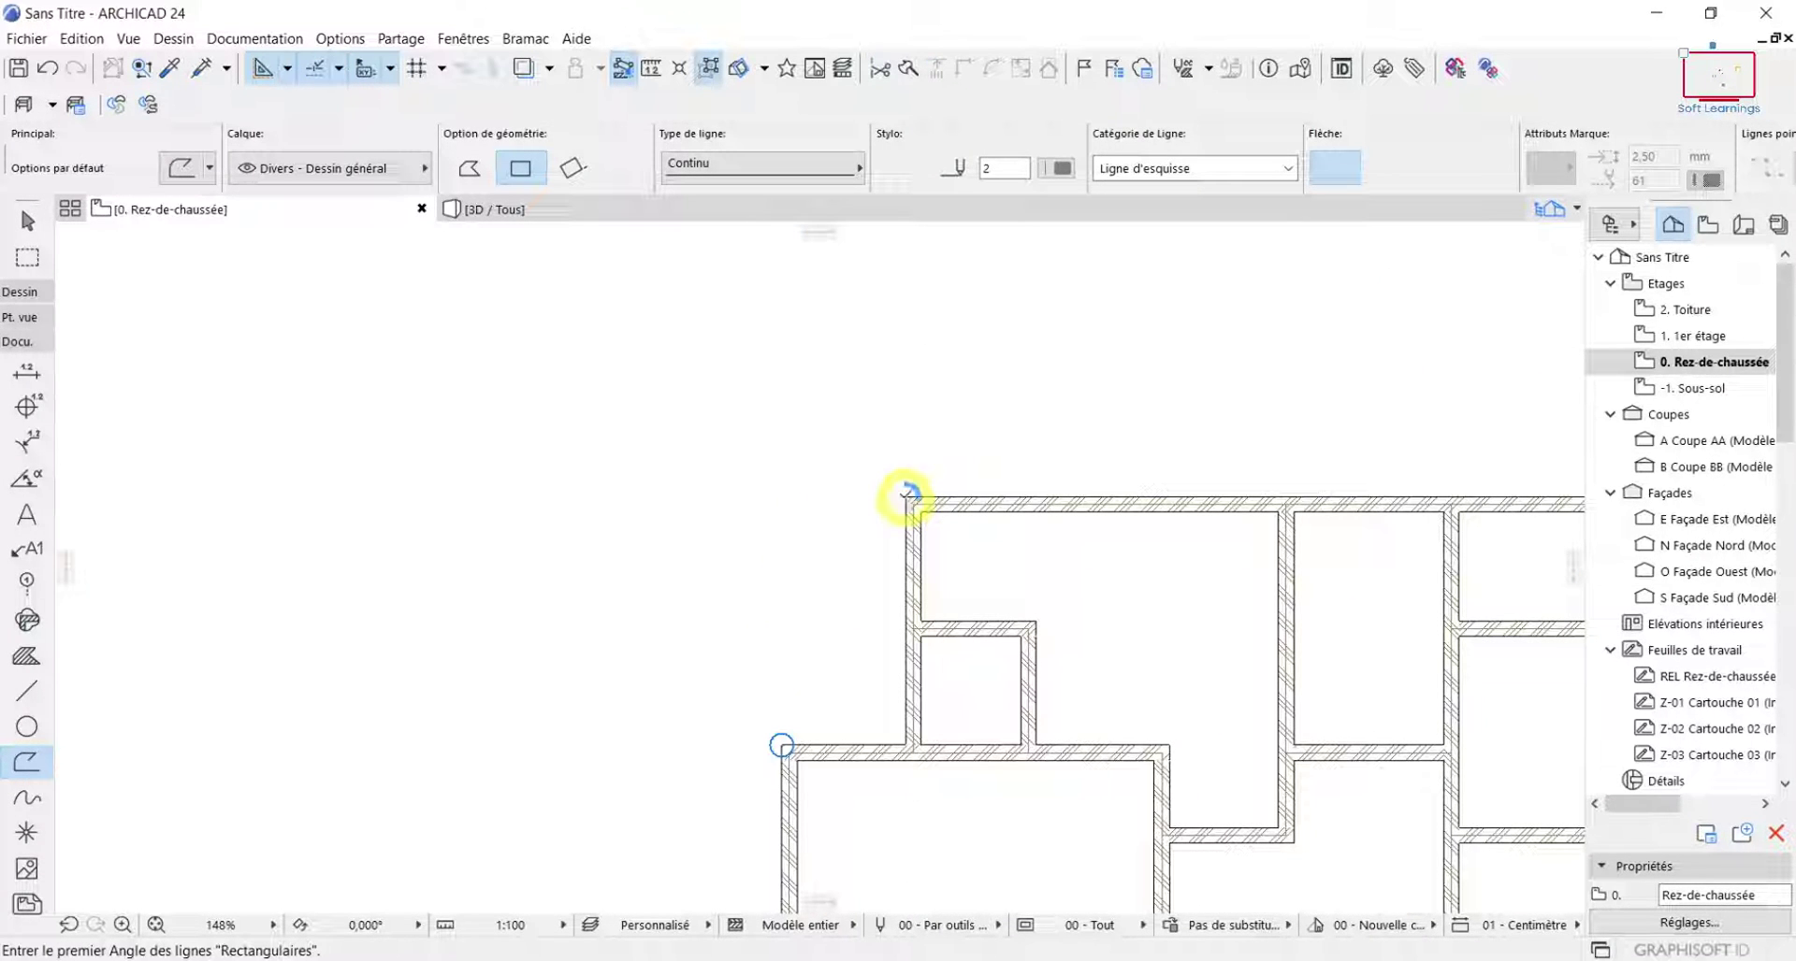
pyautogui.click(781, 496)
pyautogui.scroll(-4, 874, 682)
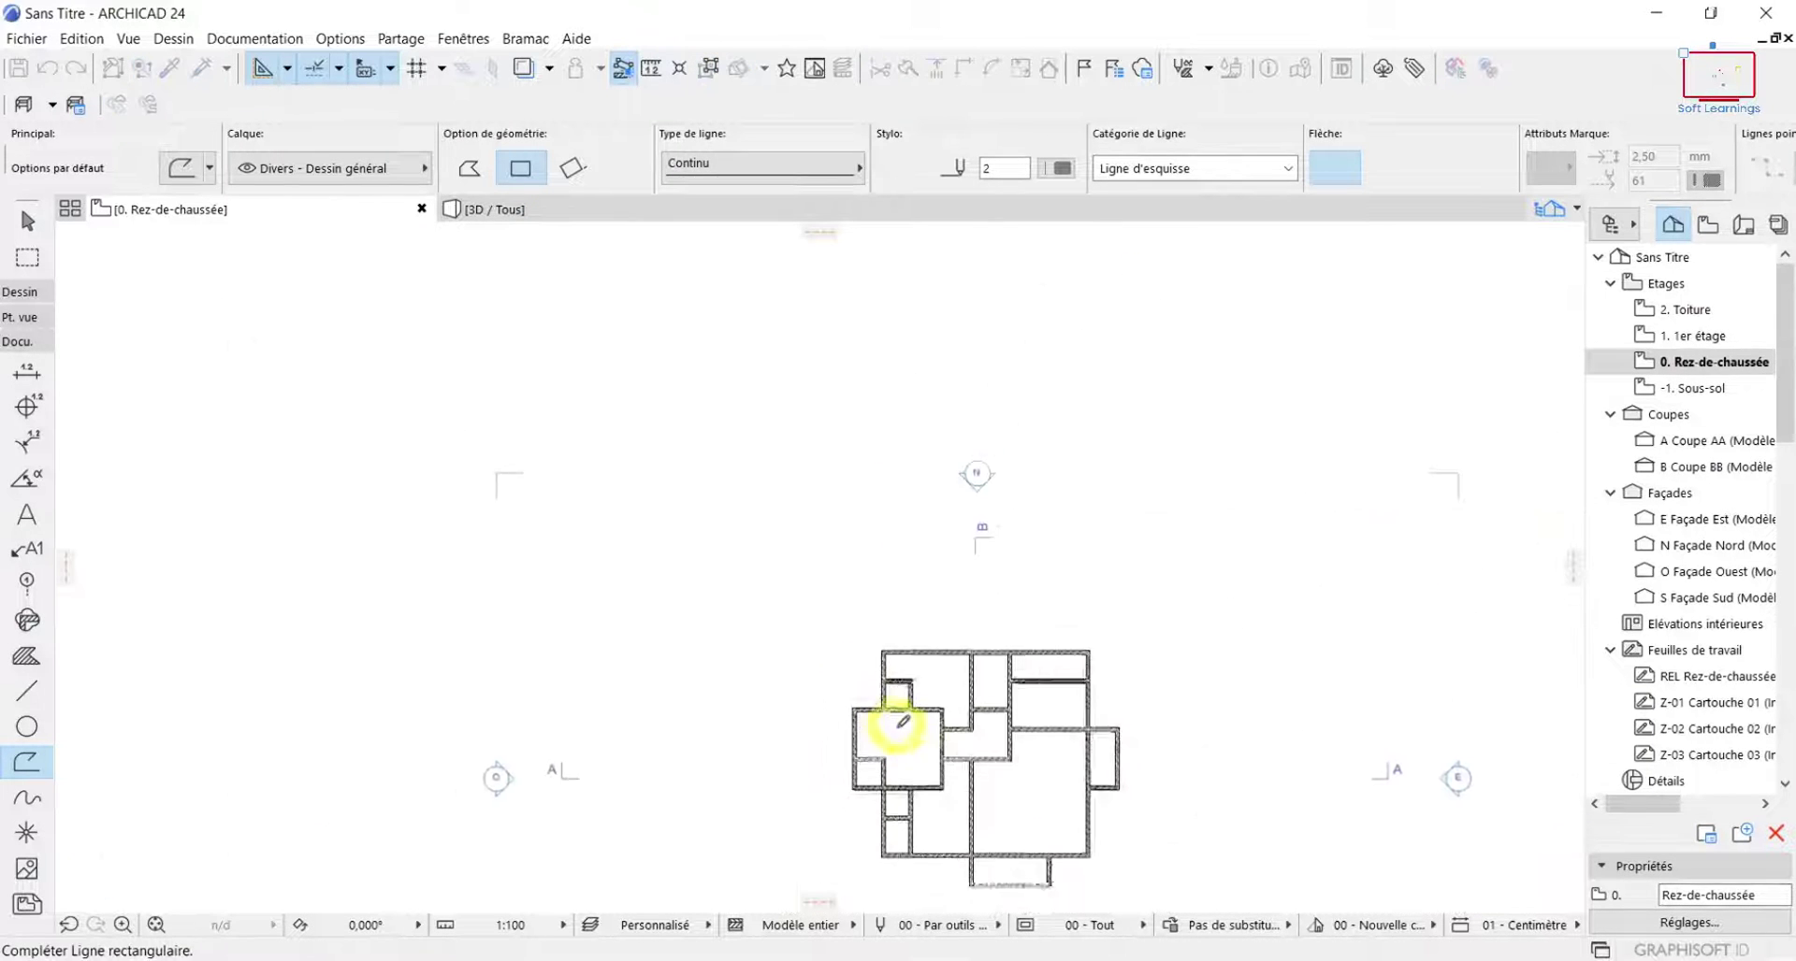
pyautogui.scroll(-3, 914, 749)
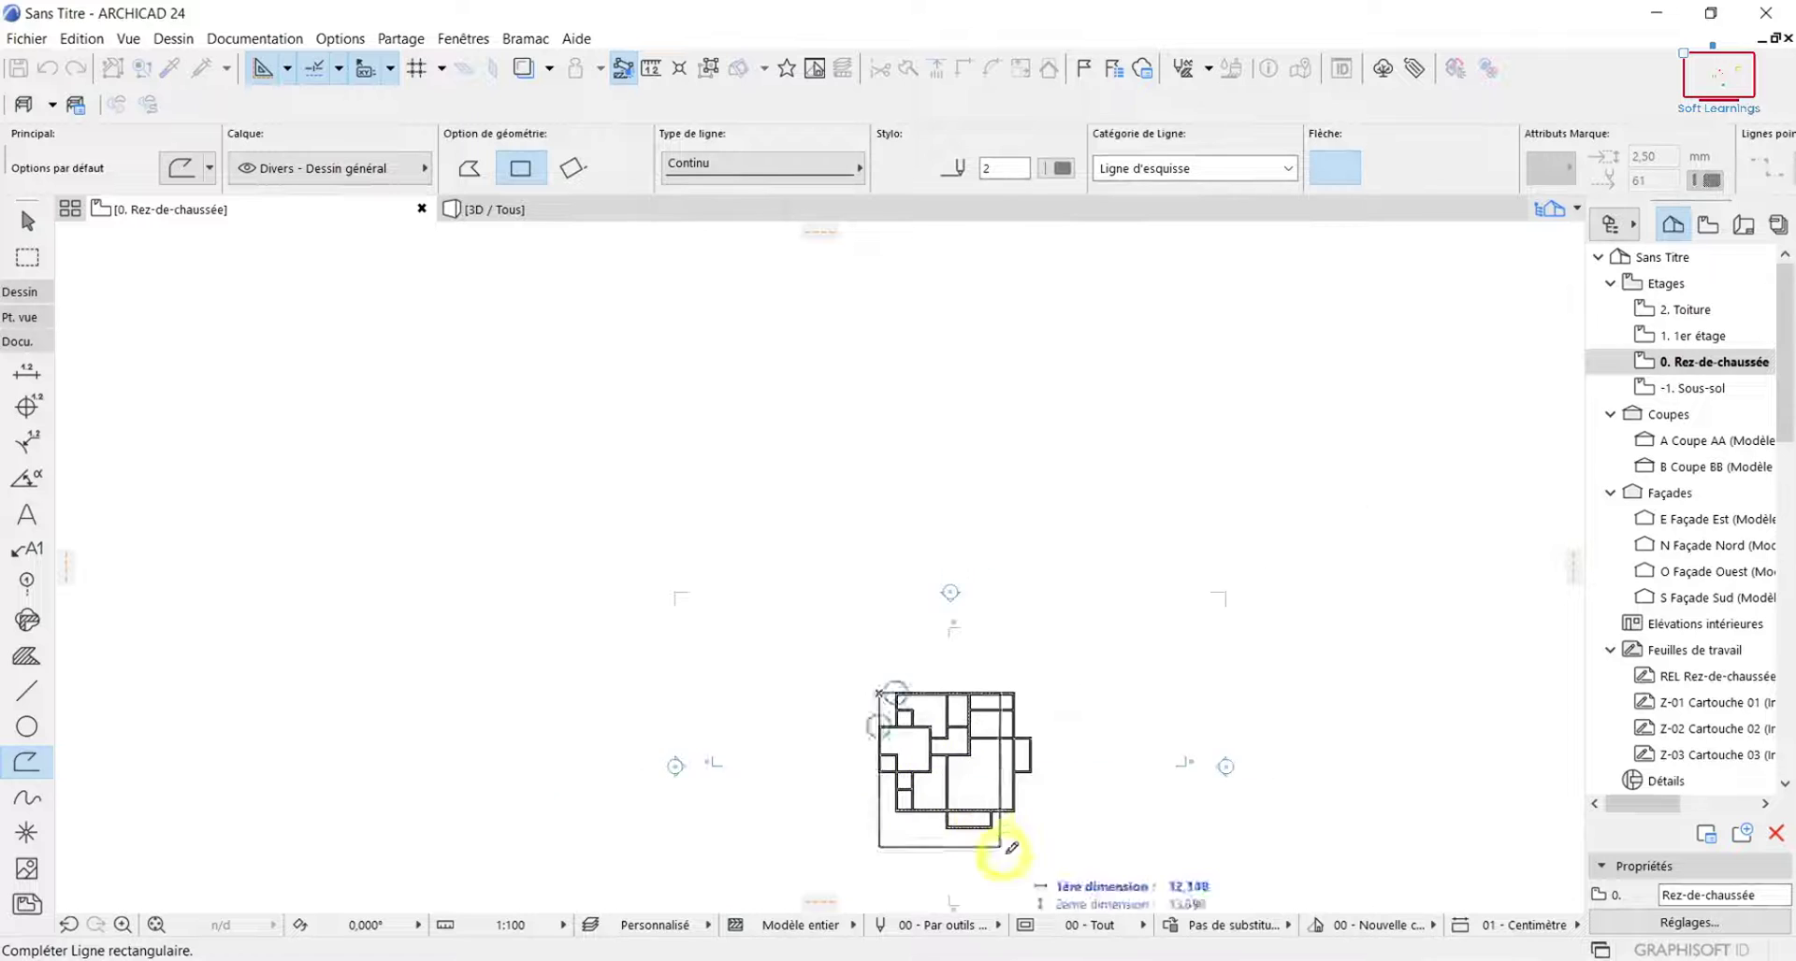
pyautogui.moveTo(1006, 842); pyautogui.dragTo(977, 728, button='middle')
pyautogui.scroll(6, 954, 710)
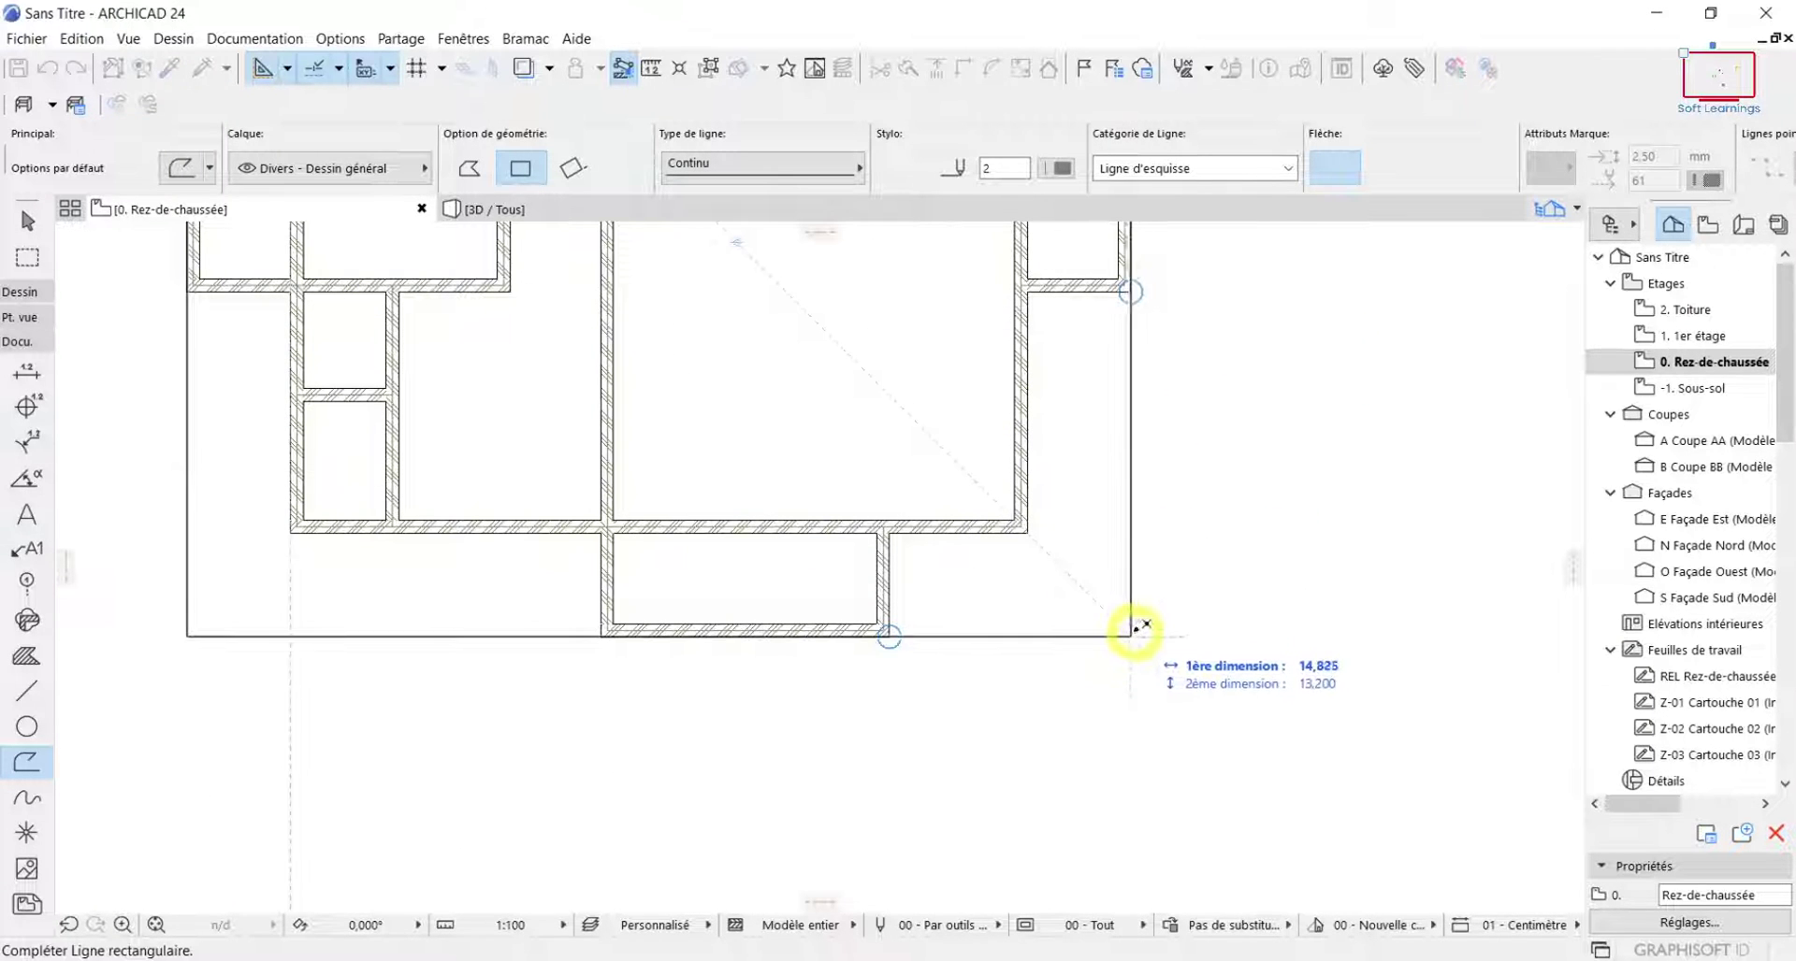
pyautogui.click(1132, 629)
pyautogui.scroll(-10, 1132, 629)
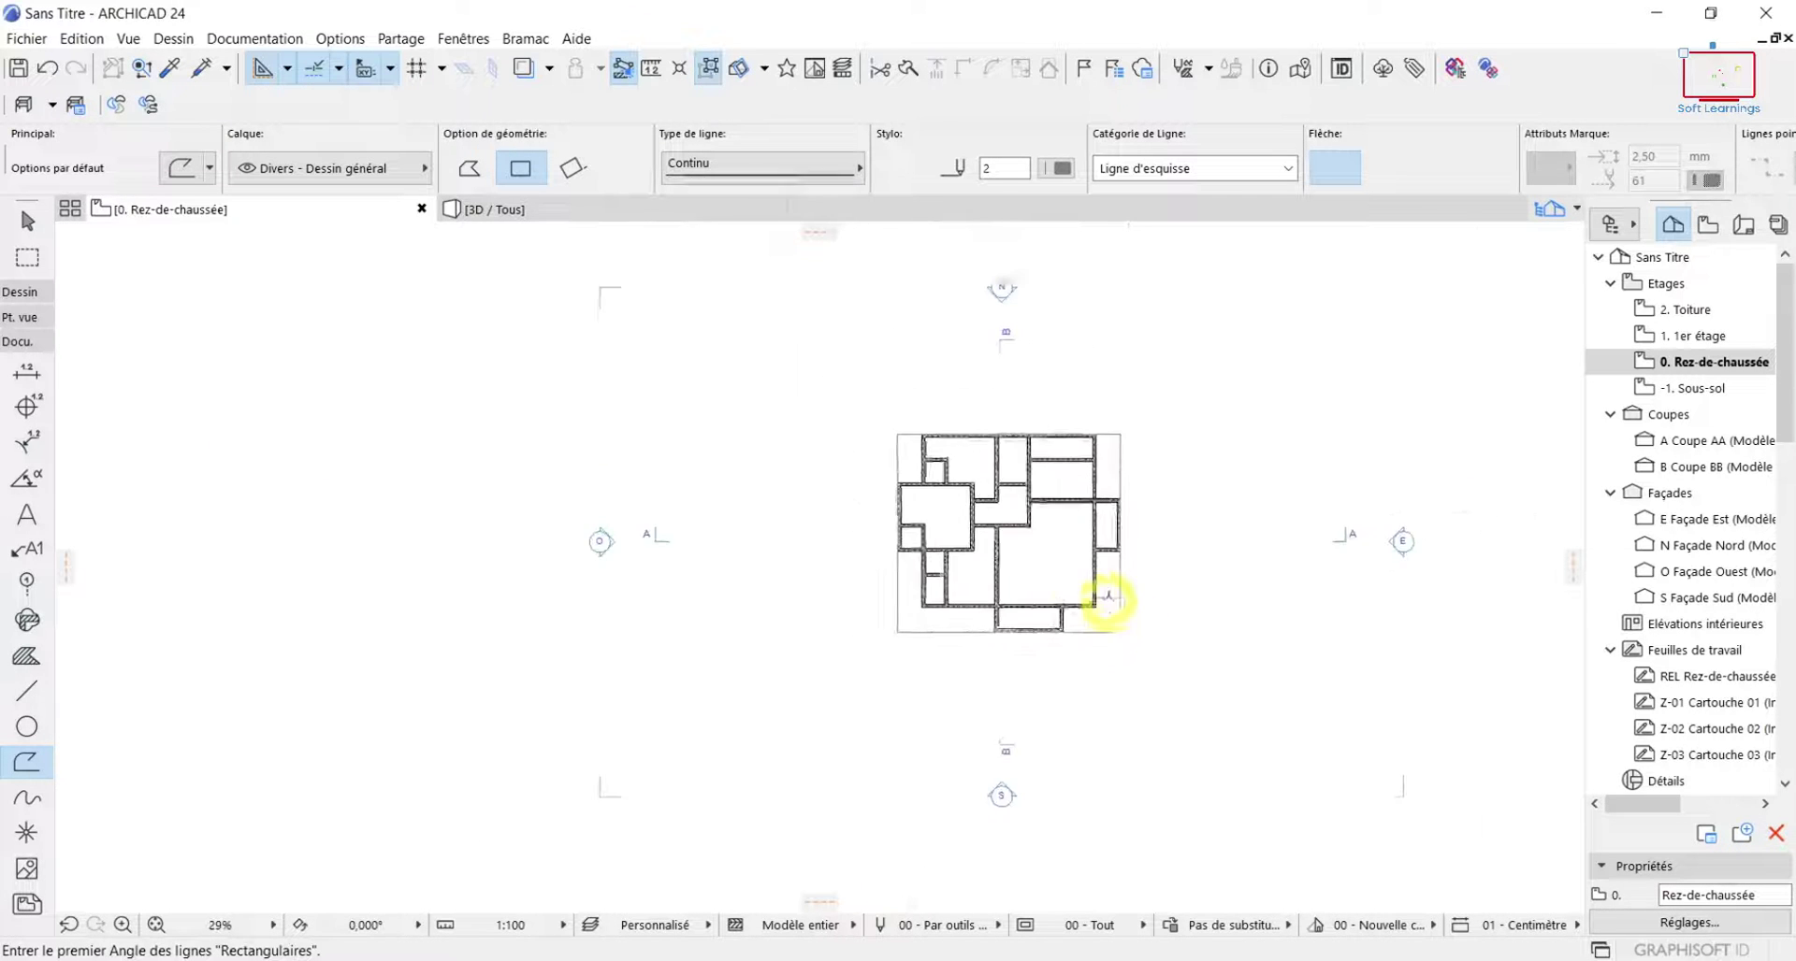
# Offset all edges of the bounding rectangle outward by 2 and deselect it.
pyautogui.click(21, 218)
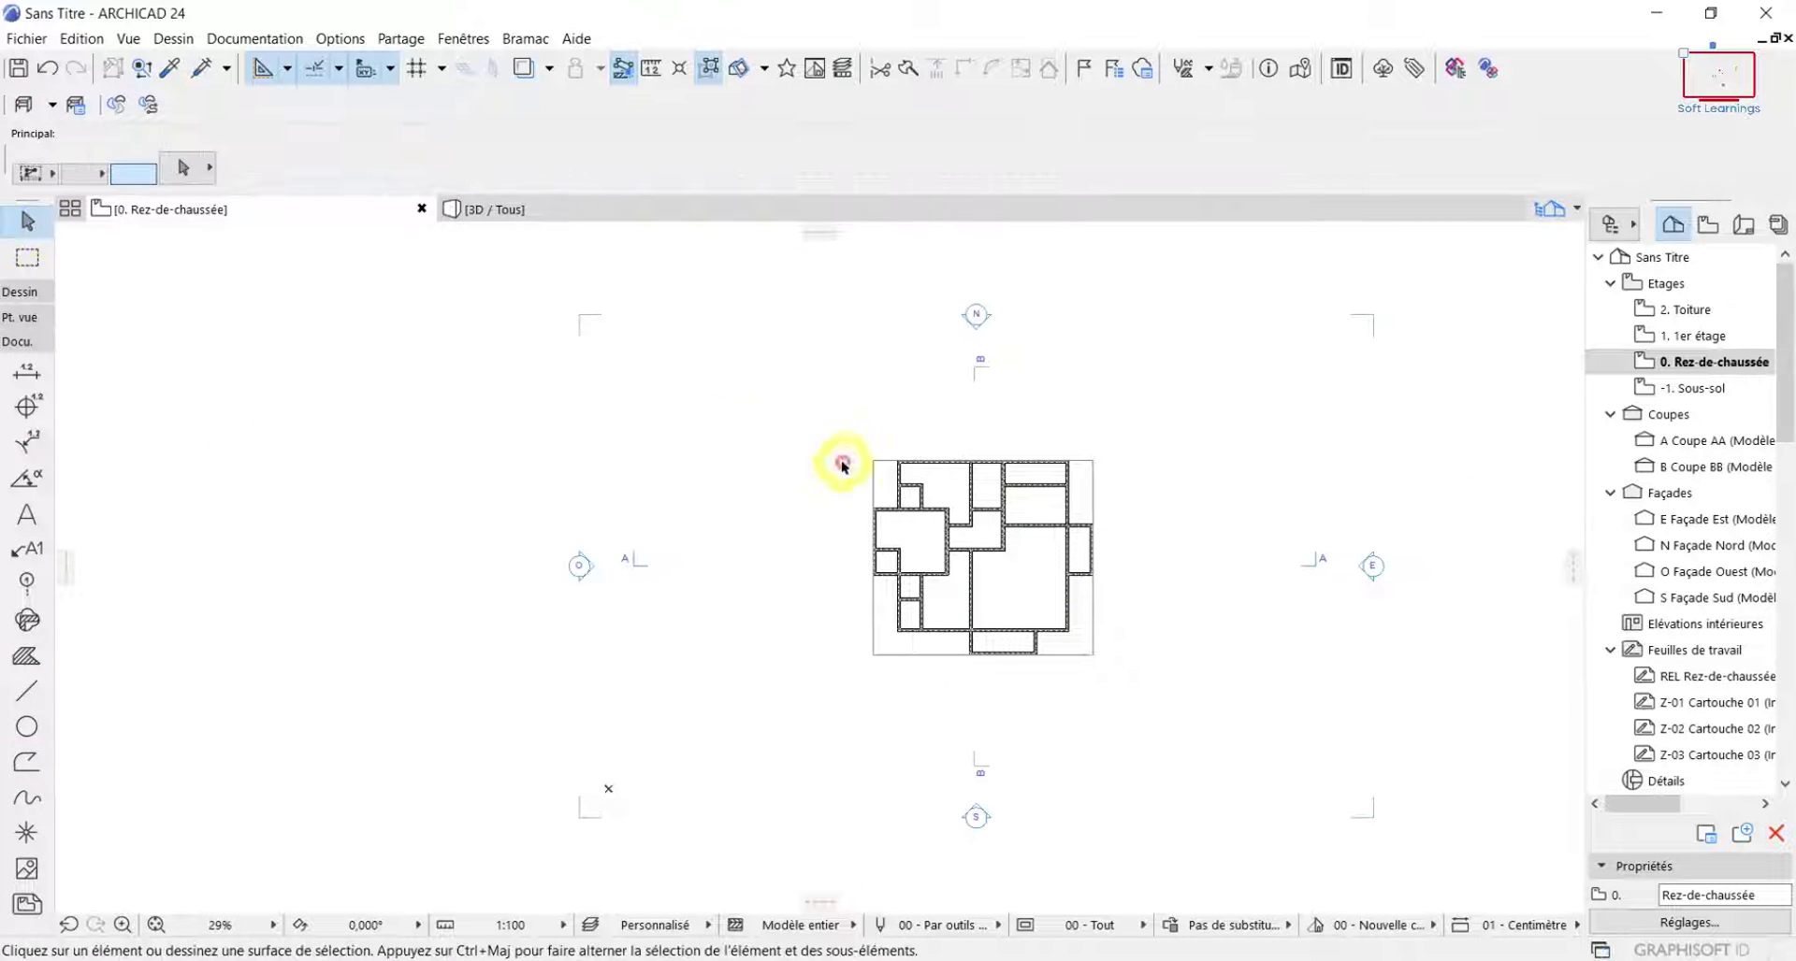
pyautogui.scroll(5, 906, 482)
pyautogui.click(915, 483)
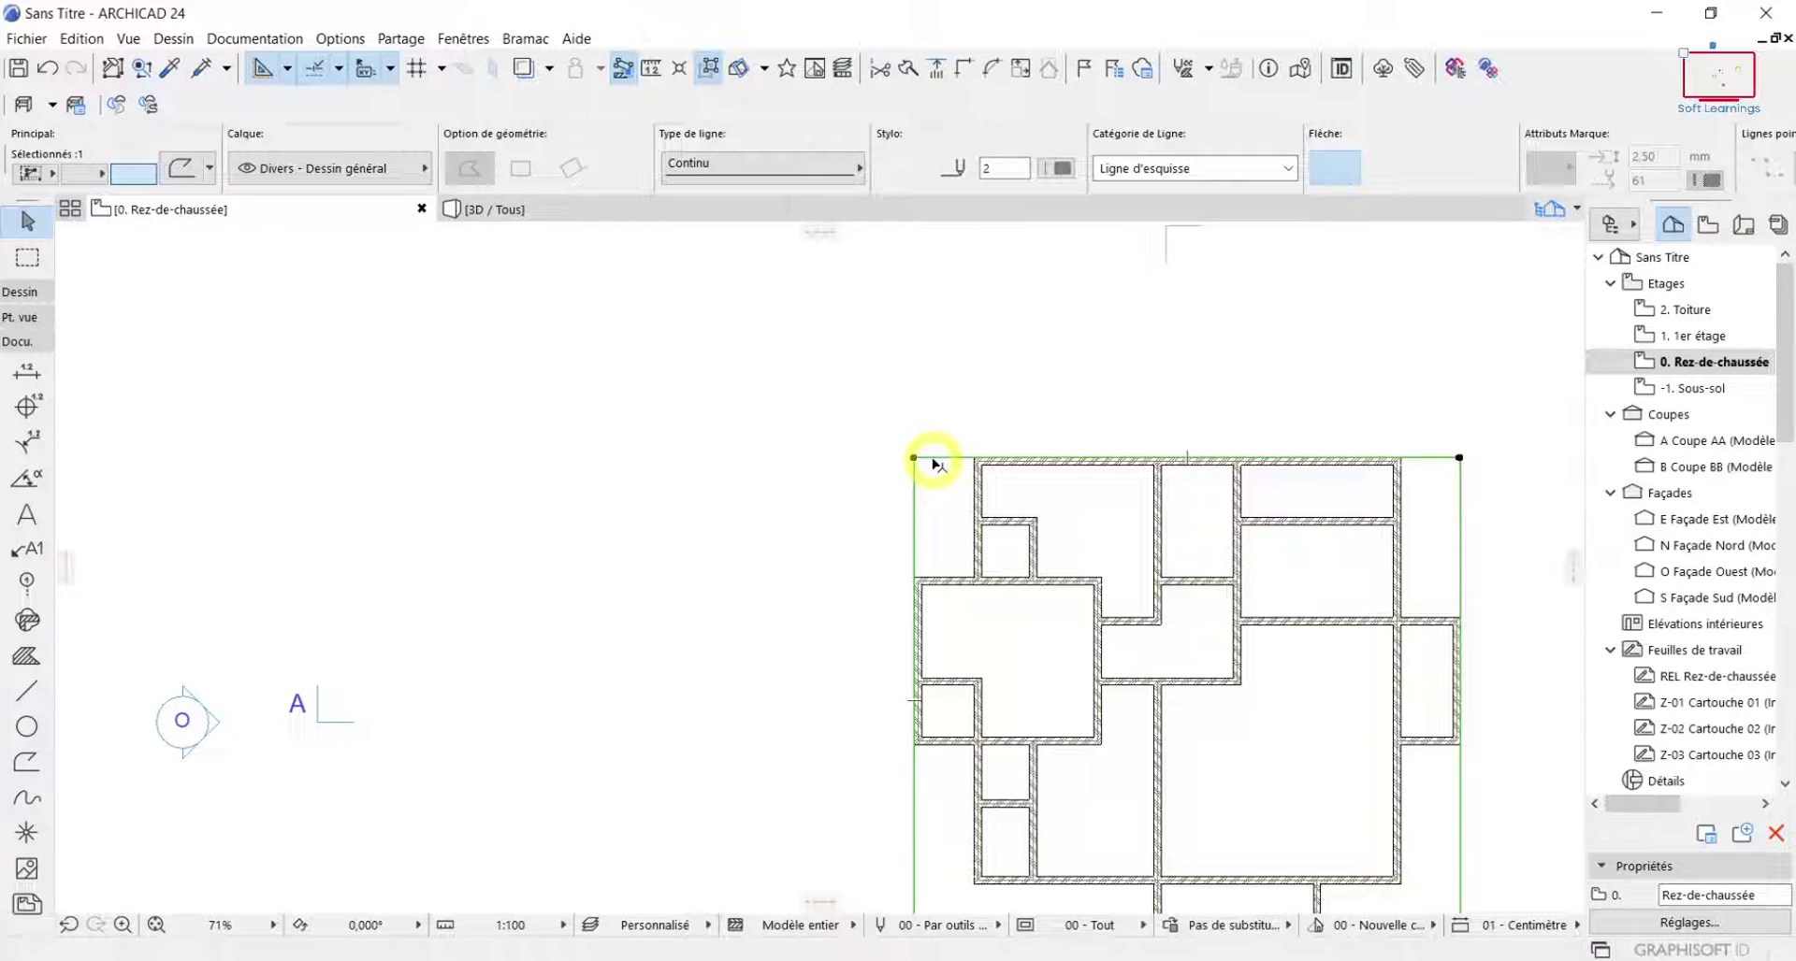
pyautogui.click(934, 459)
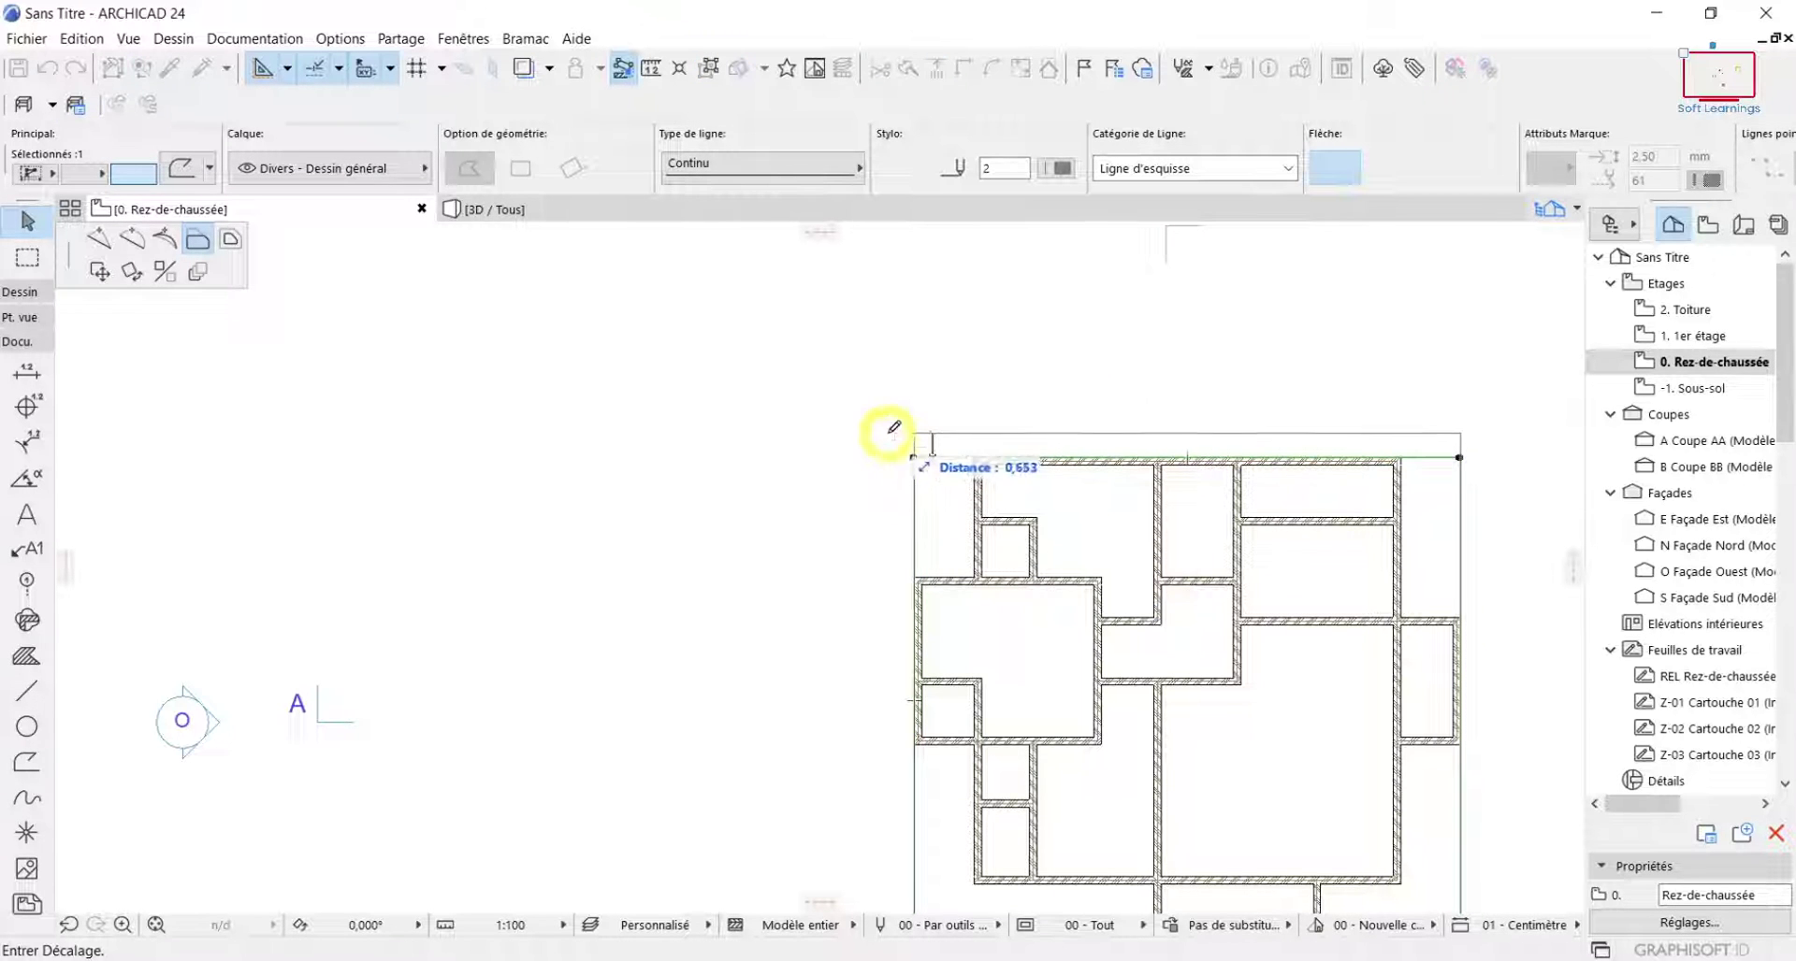
pyautogui.click(230, 242)
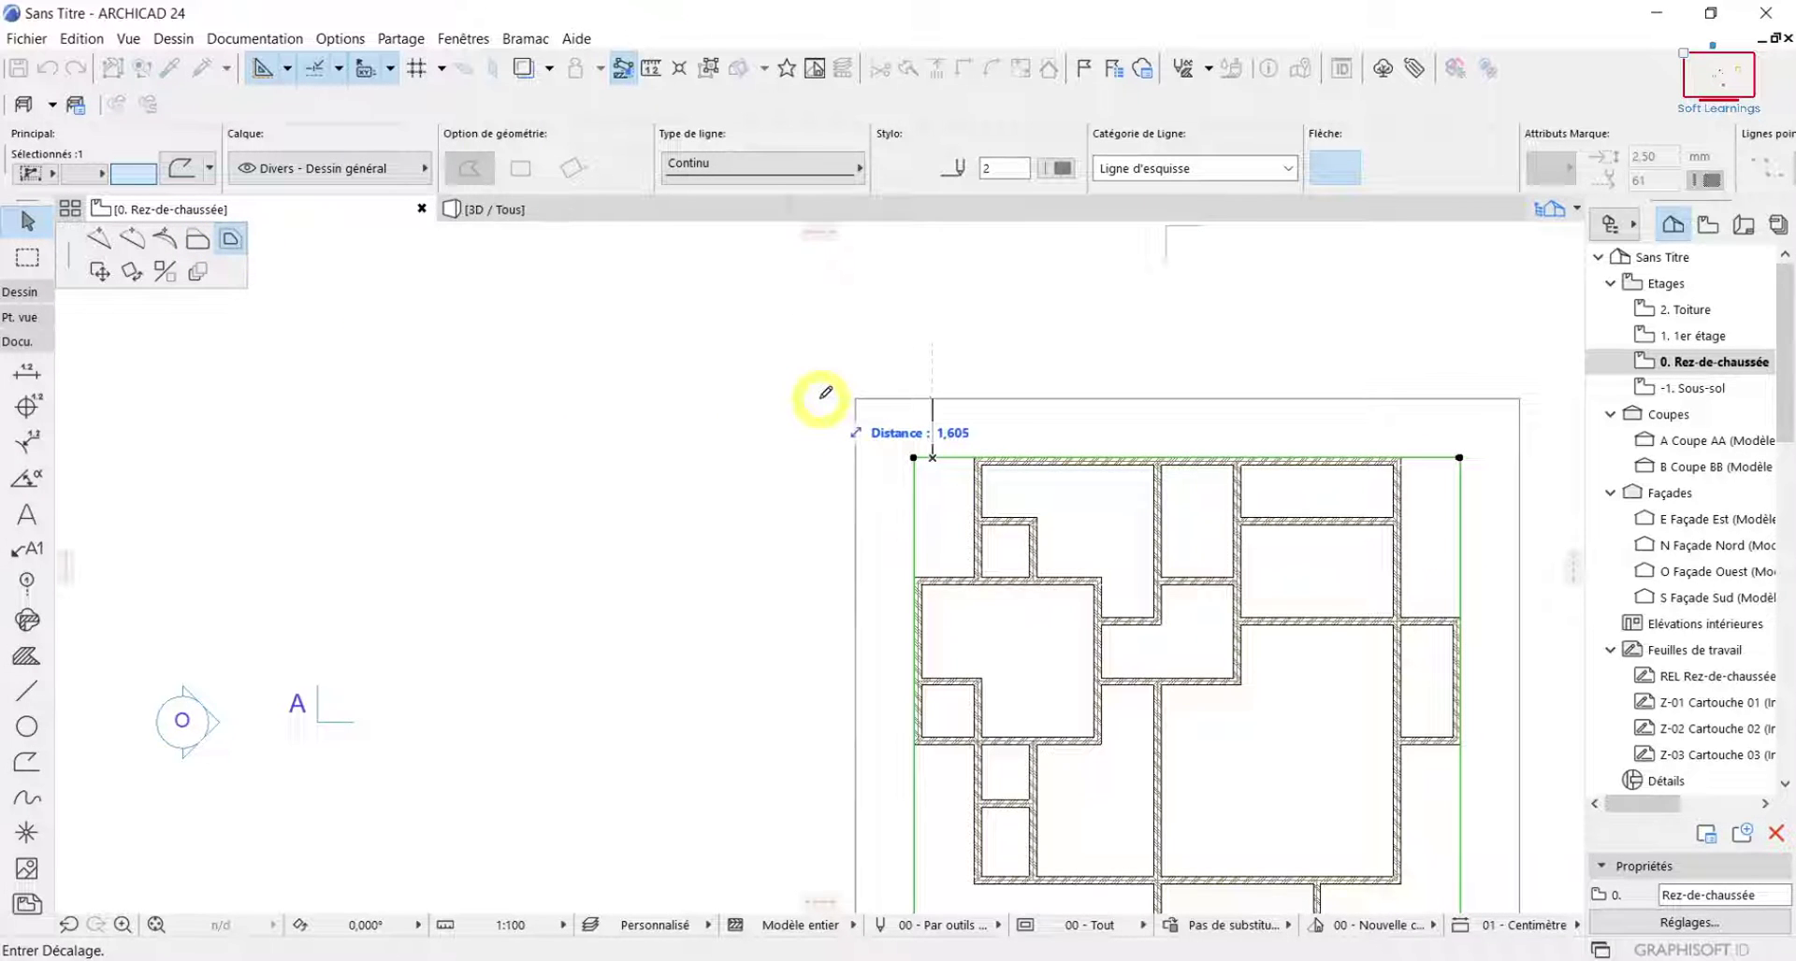
pyautogui.scroll(-3, 825, 392)
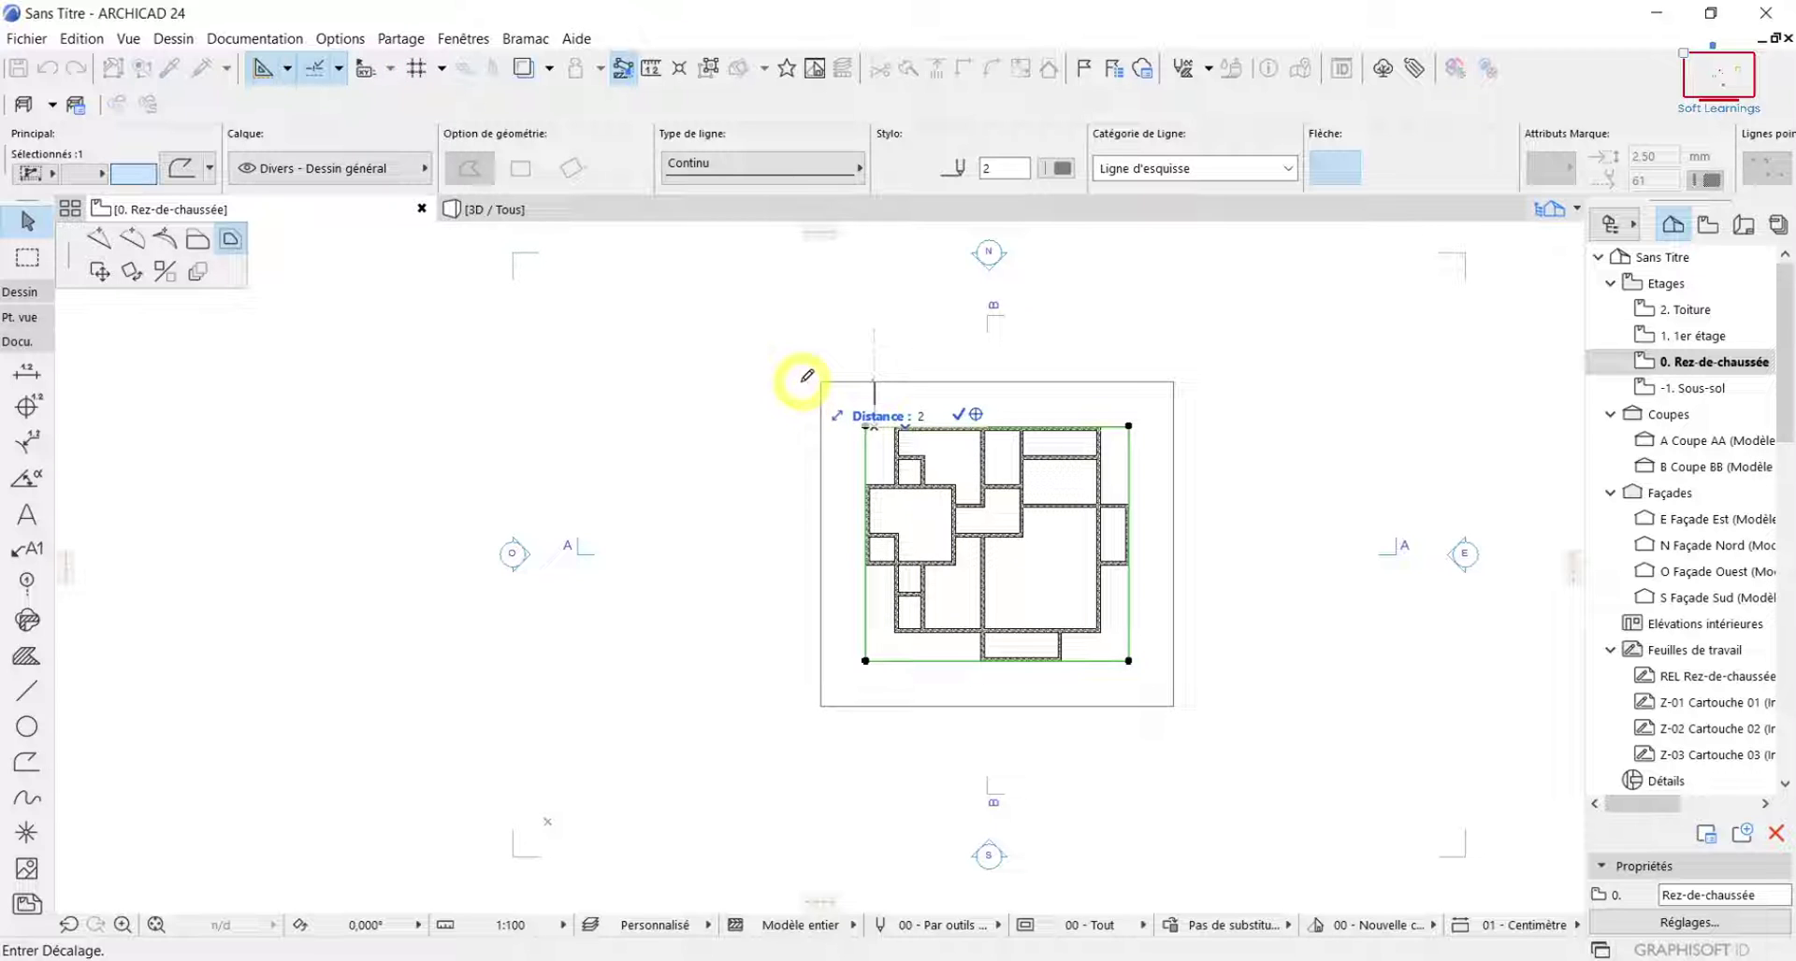
pyautogui.click(806, 376)
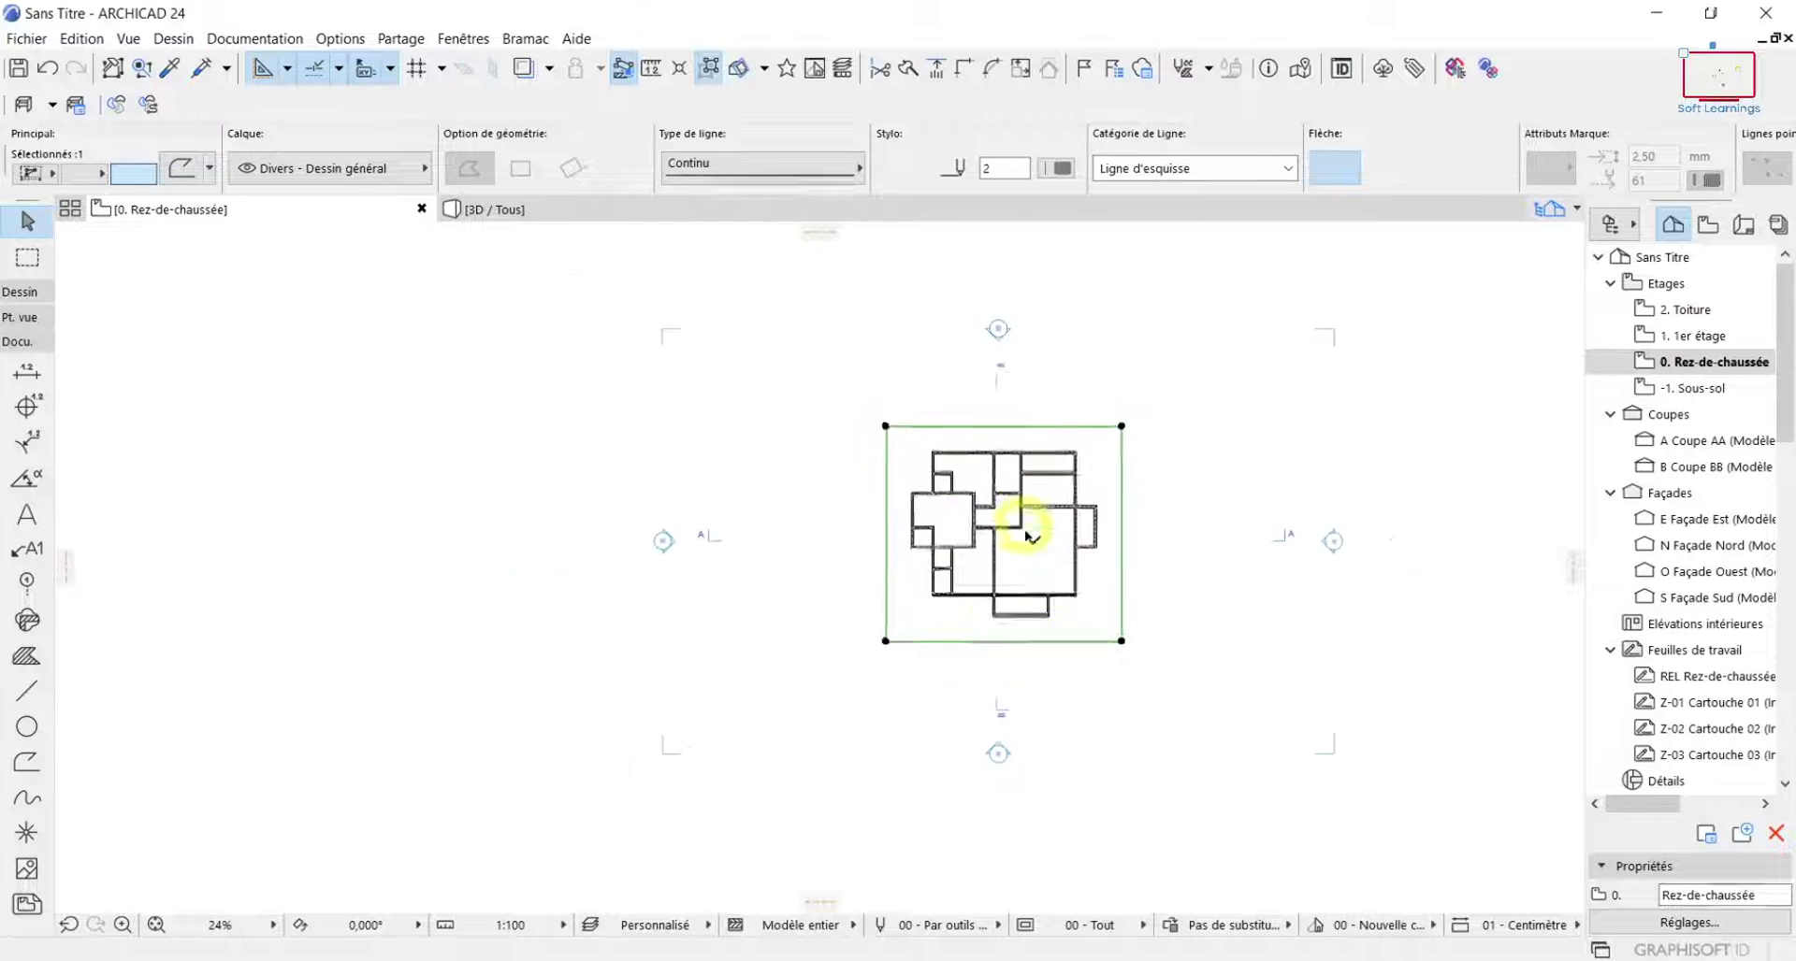
pyautogui.scroll(2, 1038, 608)
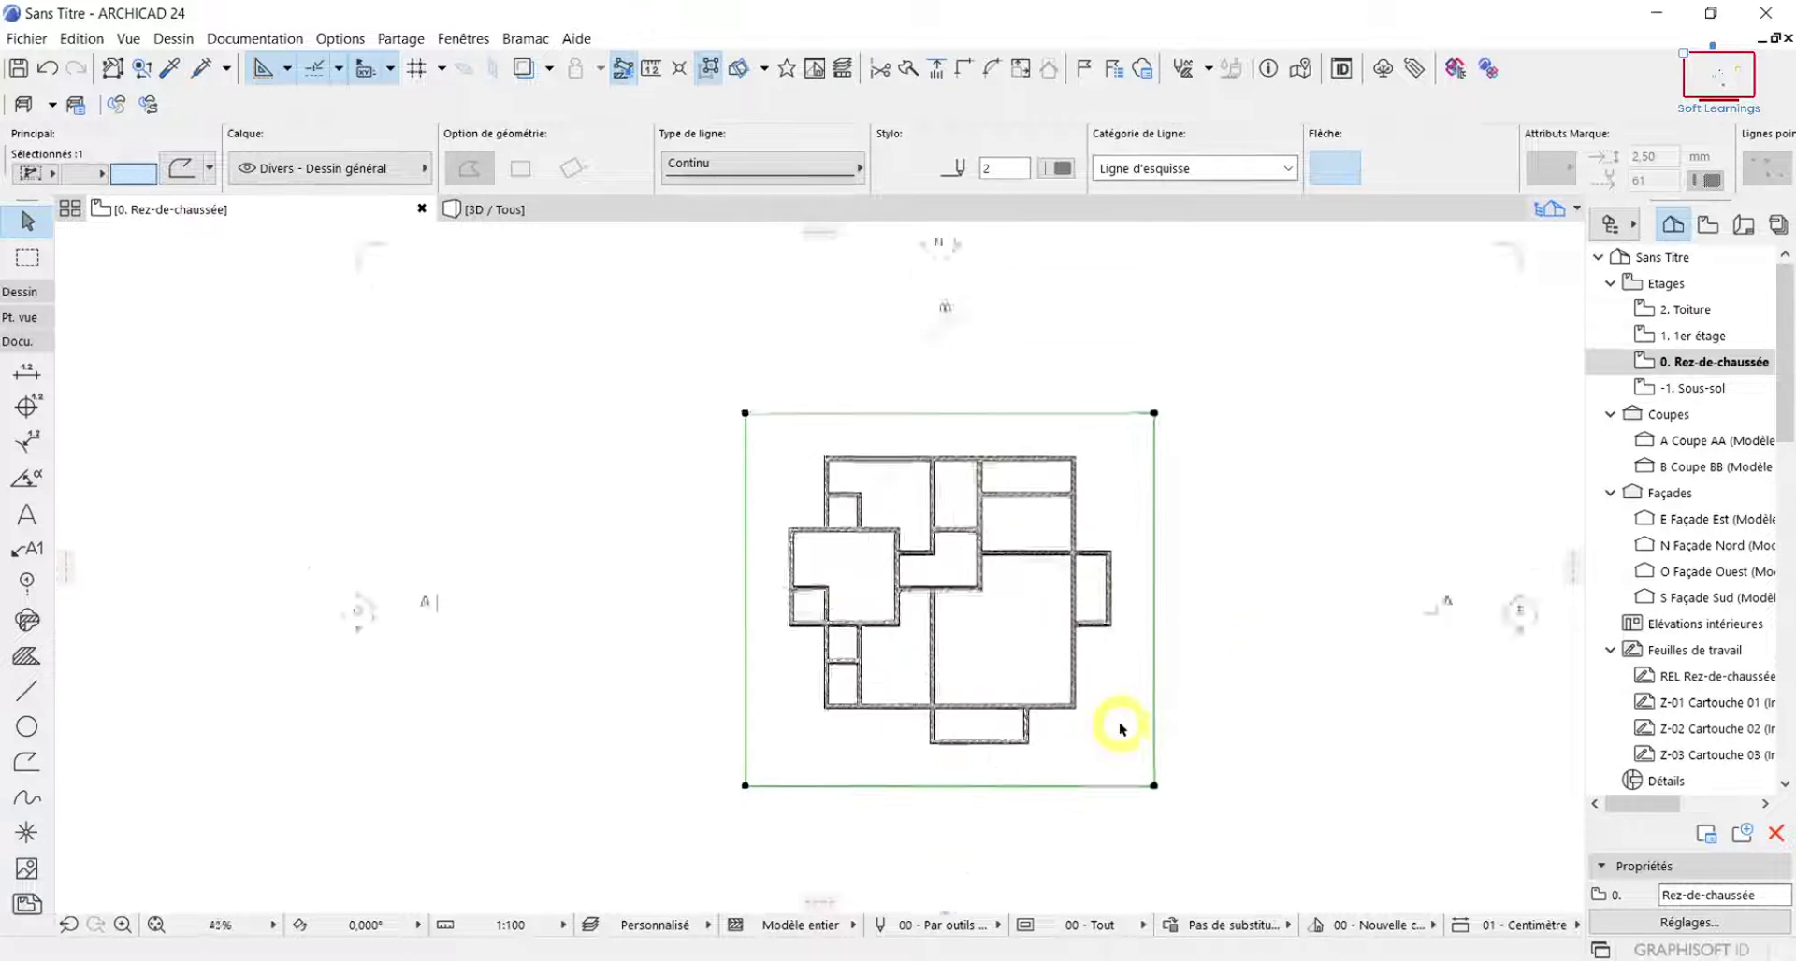
pyautogui.scroll(-2, 1121, 729)
pyautogui.click(1313, 676)
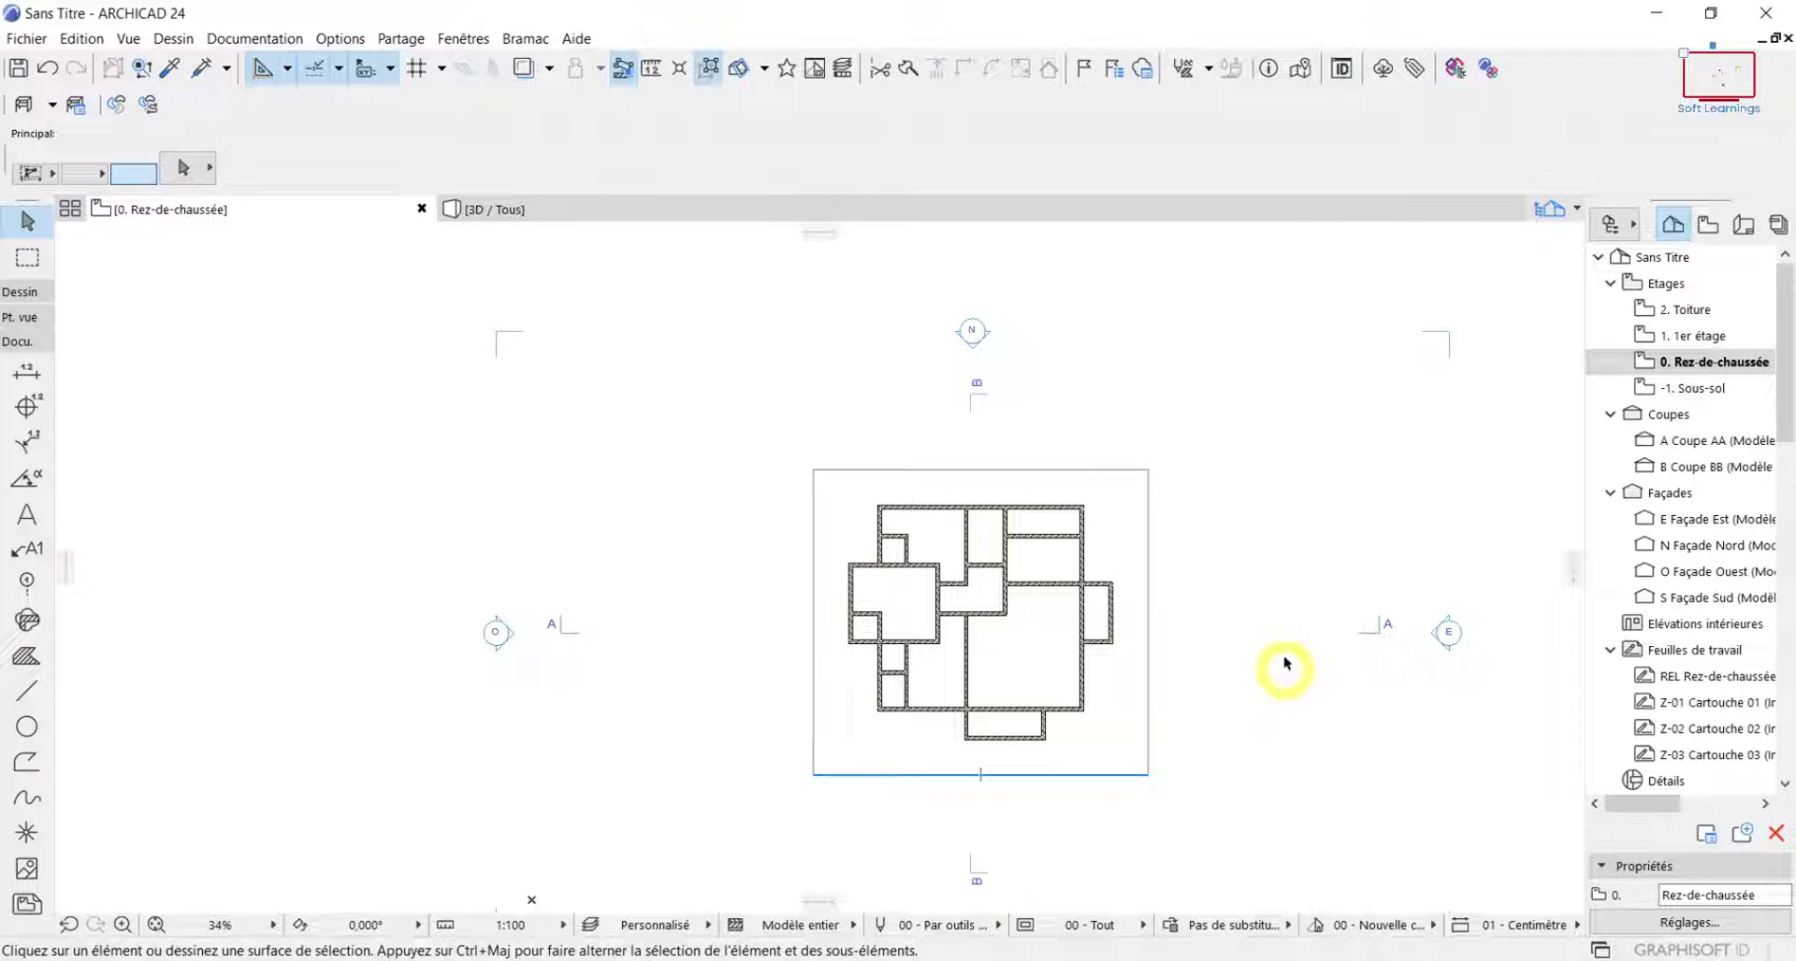
# Place a vertical grid line along the centreline of the westernmost wall, from the lower to the upper edge of the outer rectangle.
pyautogui.scroll(-2, 1283, 673)
pyautogui.scroll(3, 1185, 749)
pyautogui.click(27, 581)
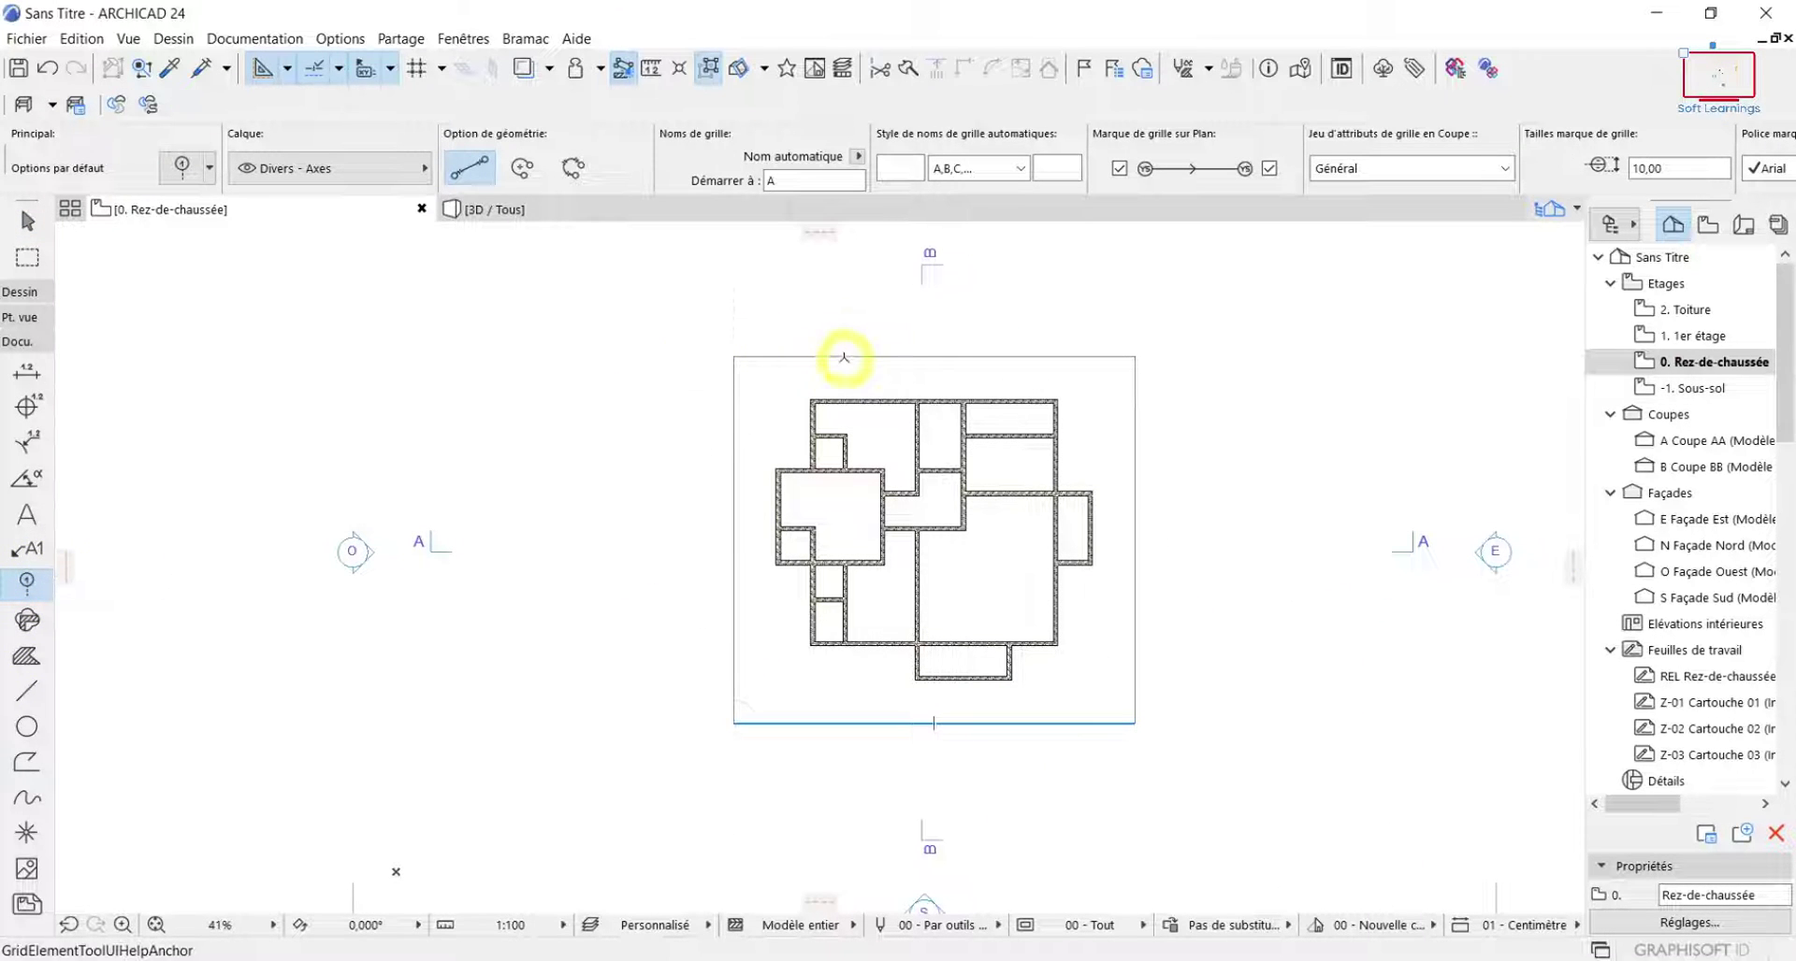
pyautogui.scroll(3, 843, 357)
pyautogui.scroll(-3, 823, 393)
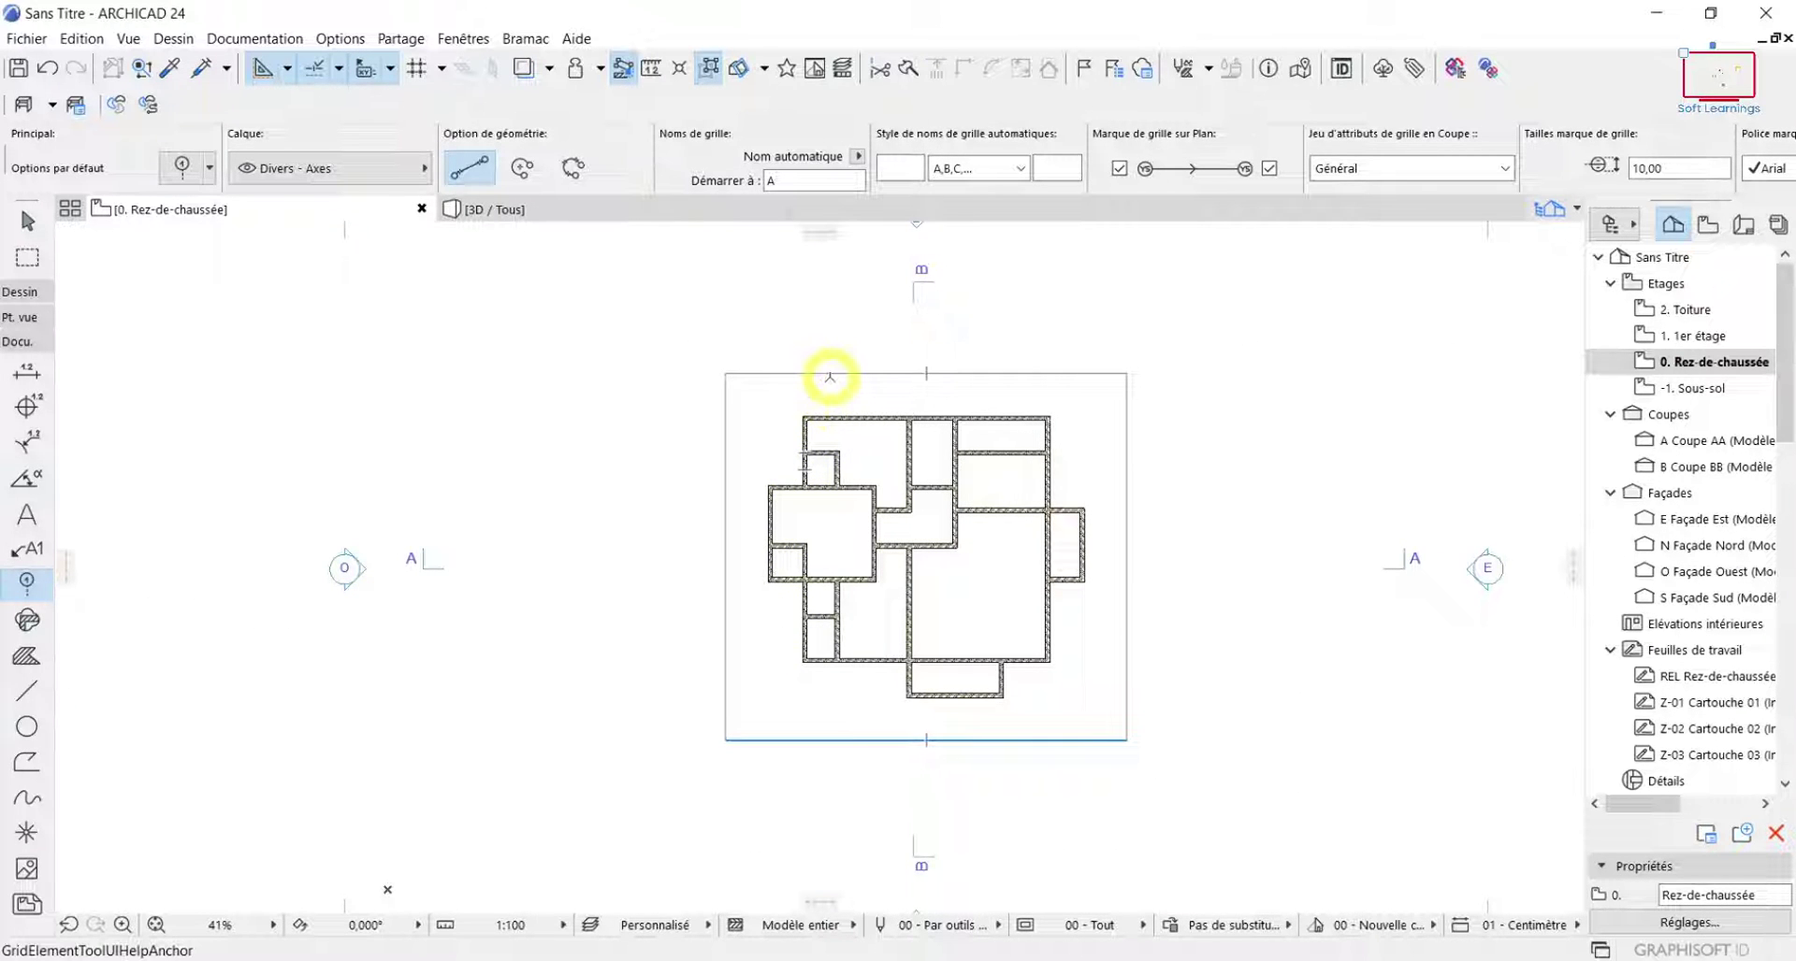
pyautogui.scroll(3, 786, 412)
pyautogui.scroll(-2, 774, 455)
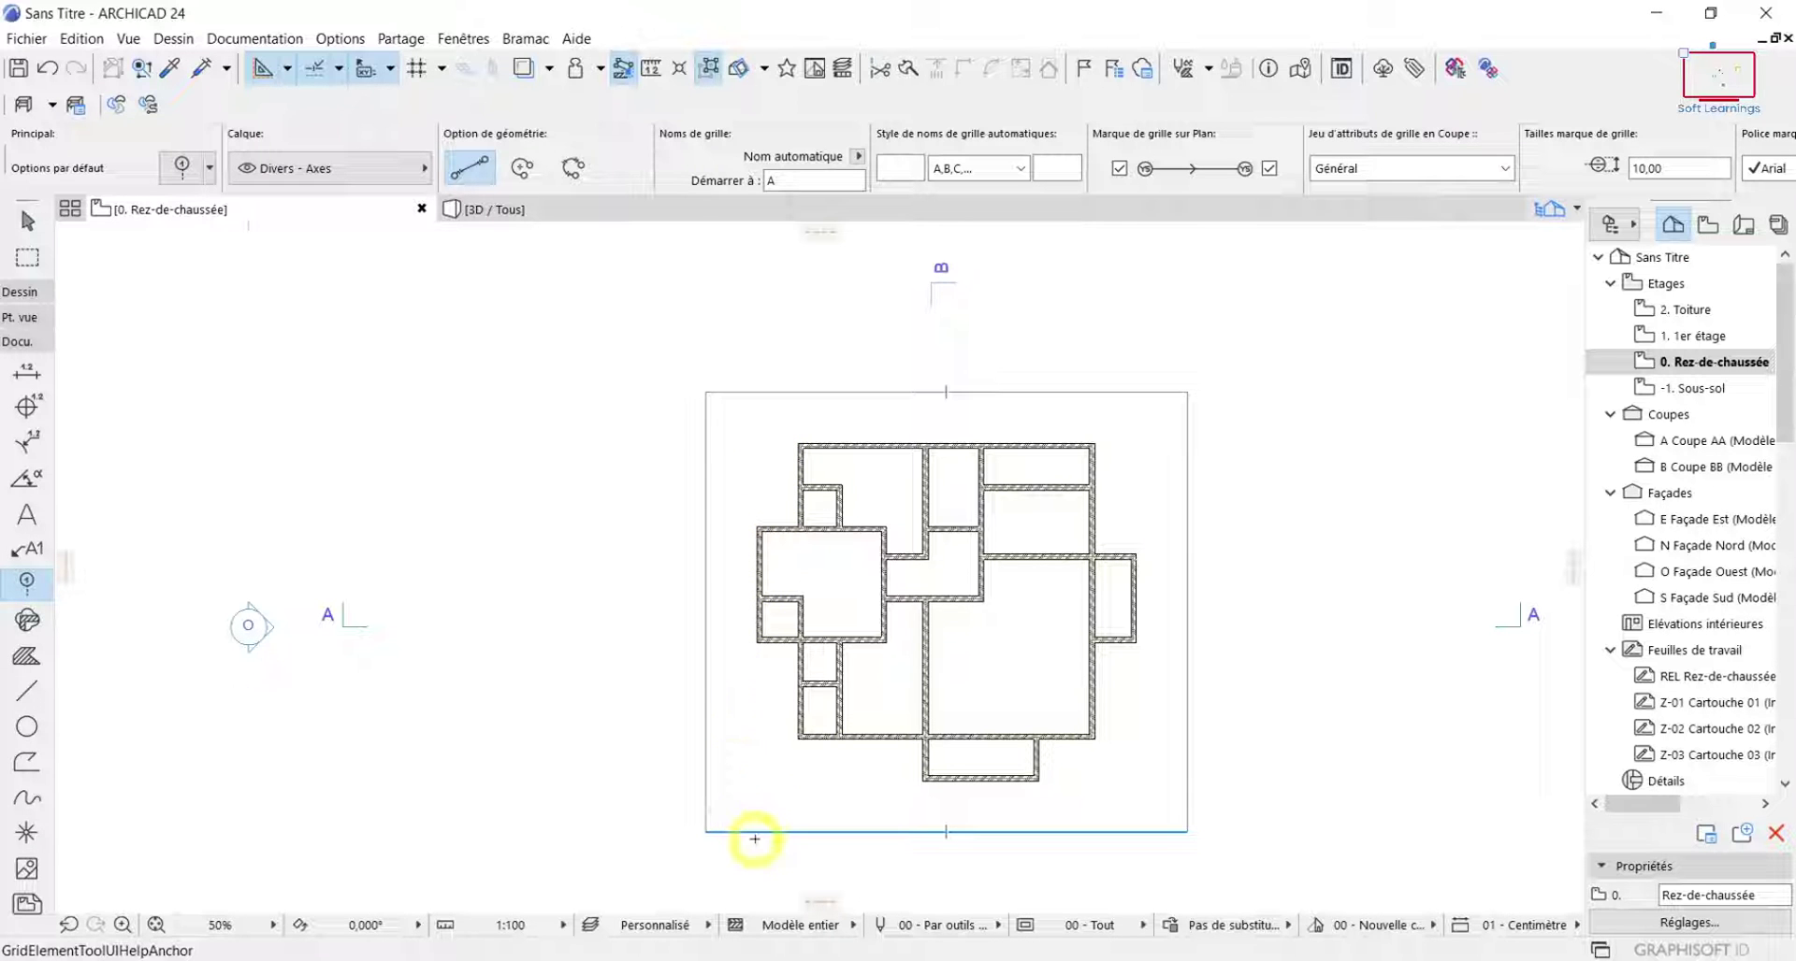
pyautogui.scroll(5, 753, 634)
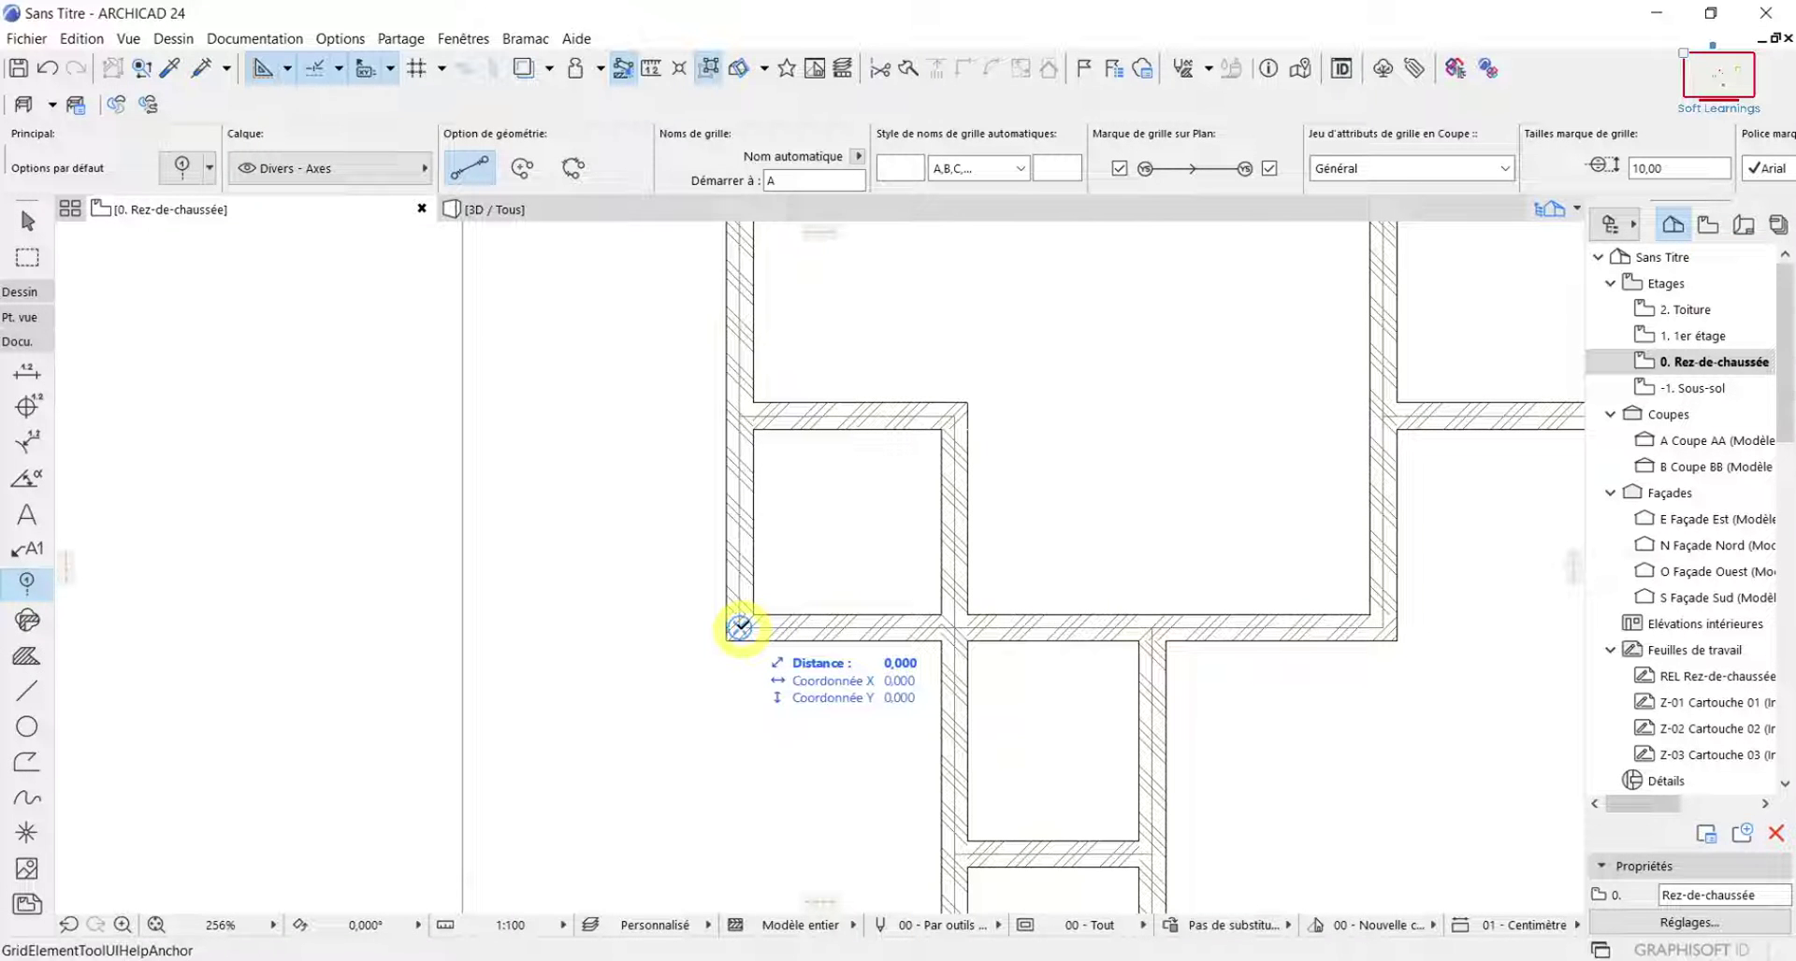
pyautogui.scroll(-3, 739, 626)
pyautogui.moveTo(732, 625); pyautogui.dragTo(762, 417, button='middle')
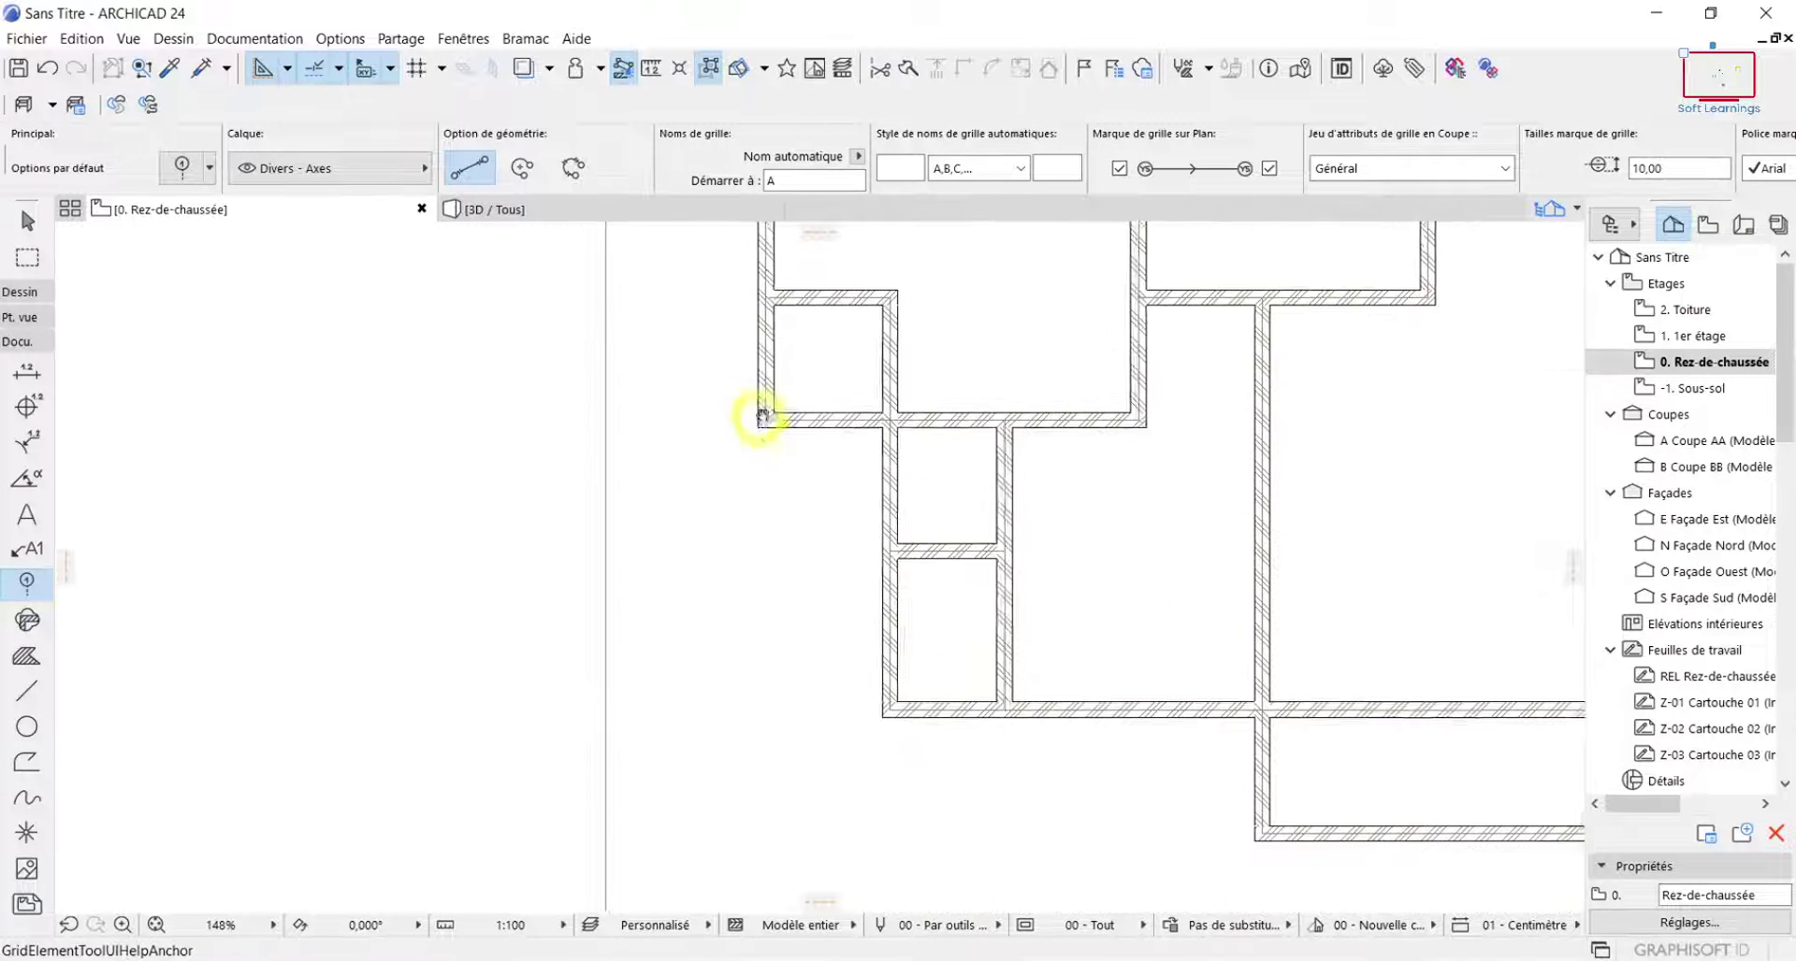
pyautogui.scroll(-2, 782, 725)
pyautogui.moveTo(782, 725); pyautogui.dragTo(782, 535, button='middle')
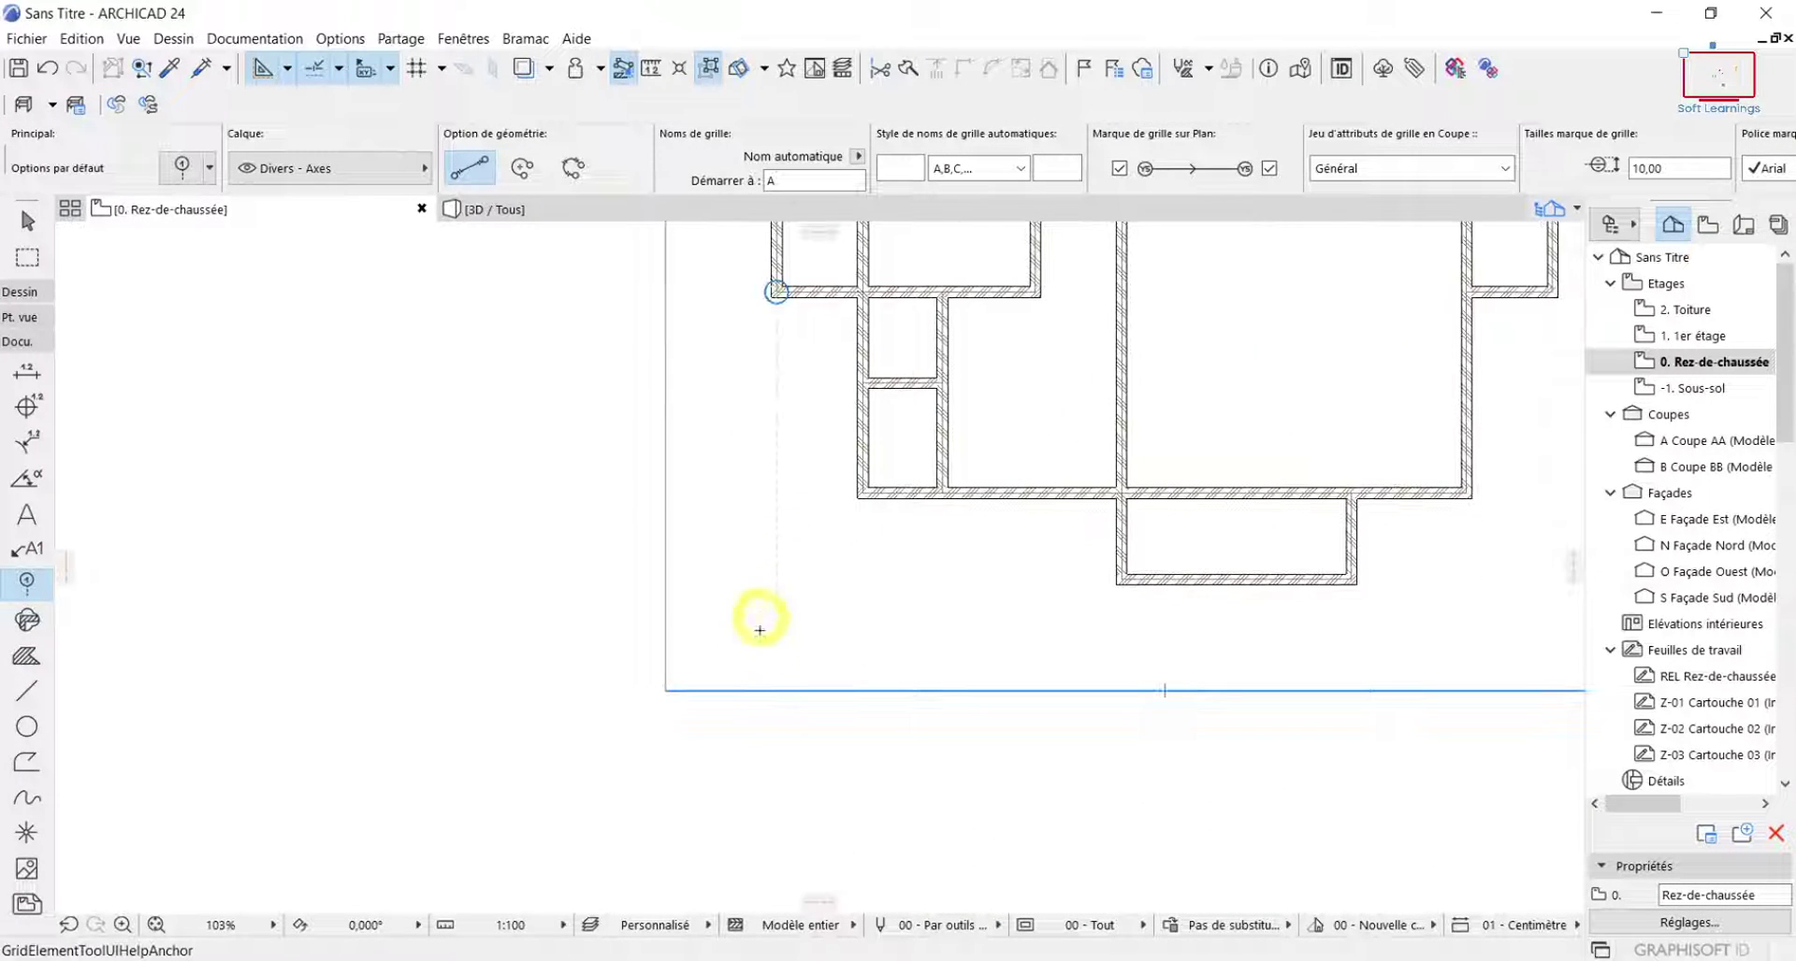
pyautogui.click(776, 691)
pyautogui.scroll(-5, 797, 571)
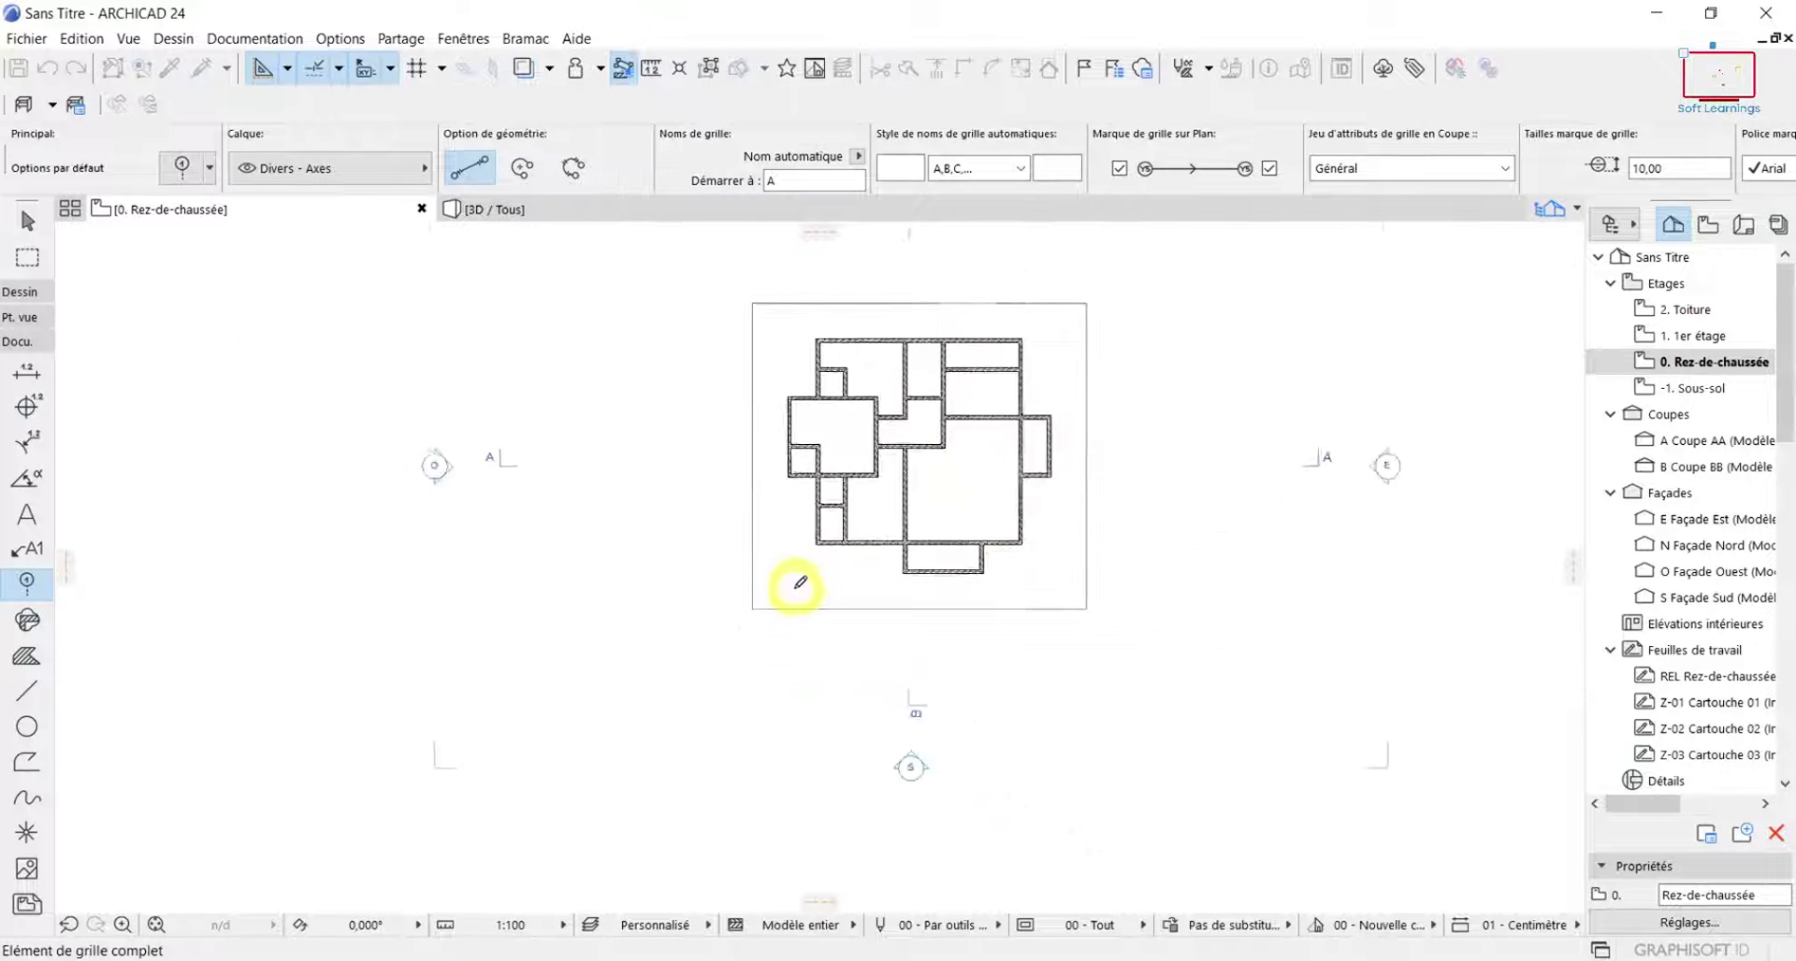
pyautogui.scroll(2, 821, 790)
pyautogui.scroll(4, 817, 545)
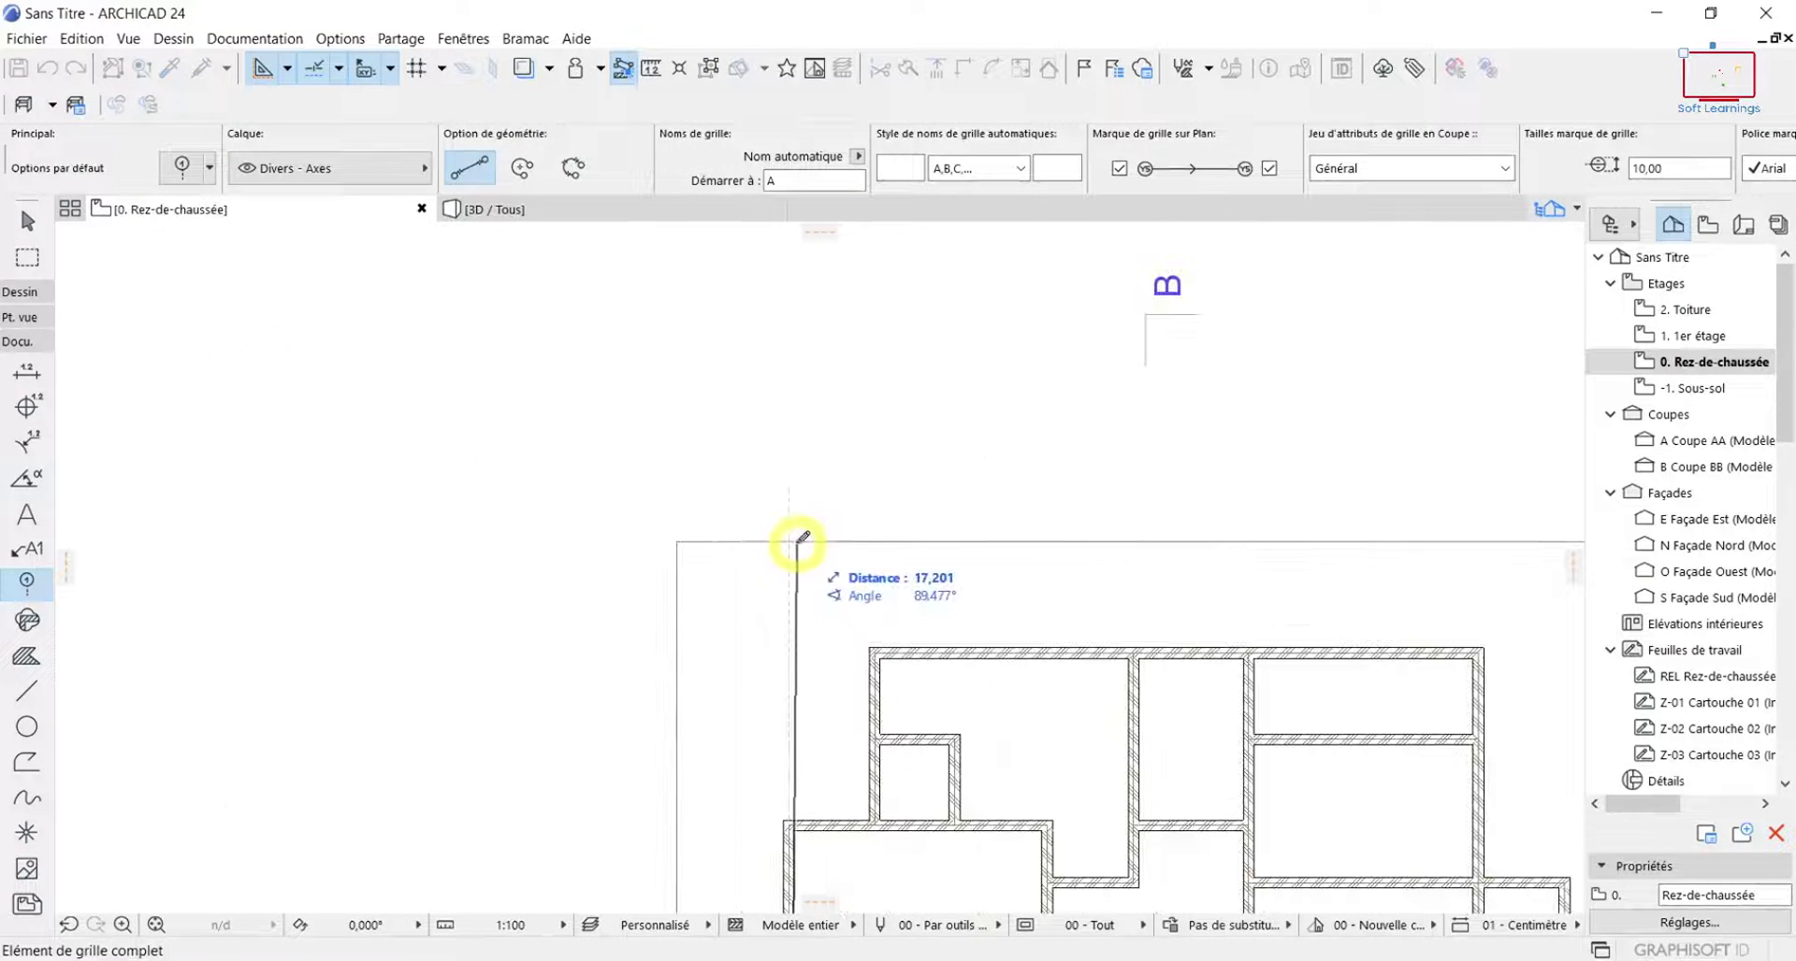
pyautogui.click(794, 537)
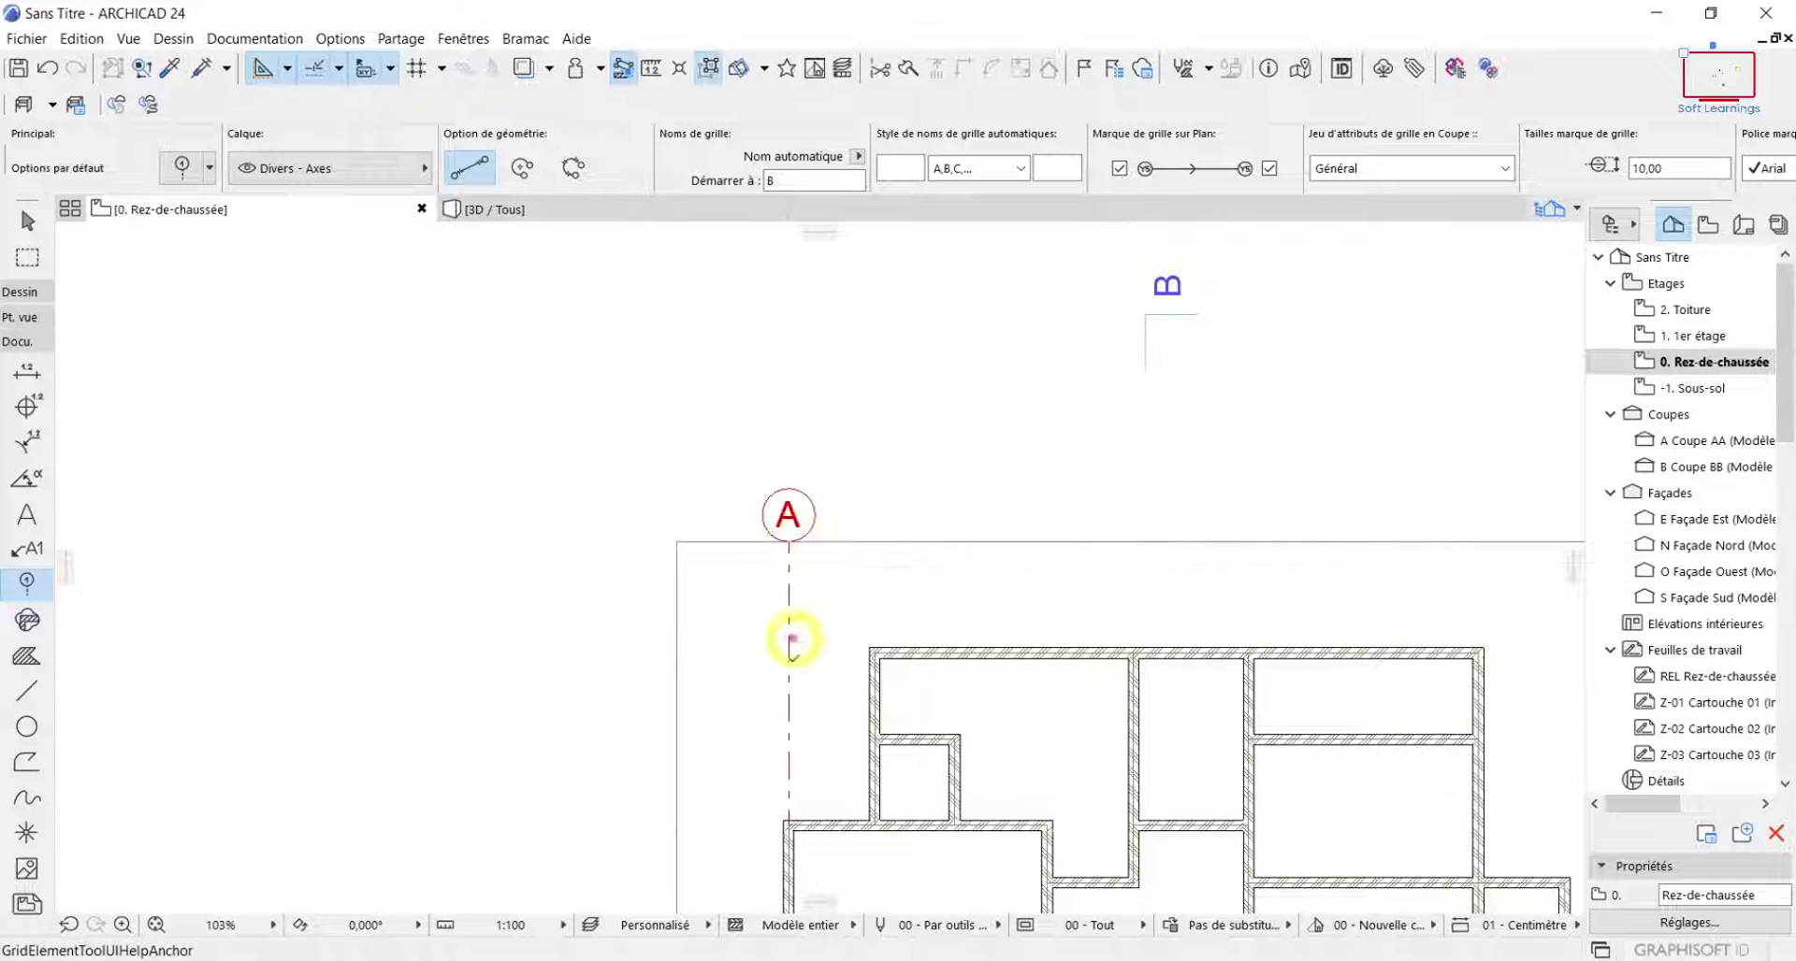
# Place a second vertical grid line on the centreline of the upper block's west wall, from the rectangle's upper edge to its lower edge.
pyautogui.scroll(-2, 799, 761)
pyautogui.moveTo(800, 761); pyautogui.dragTo(802, 457, button='middle')
pyautogui.scroll(6, 801, 458)
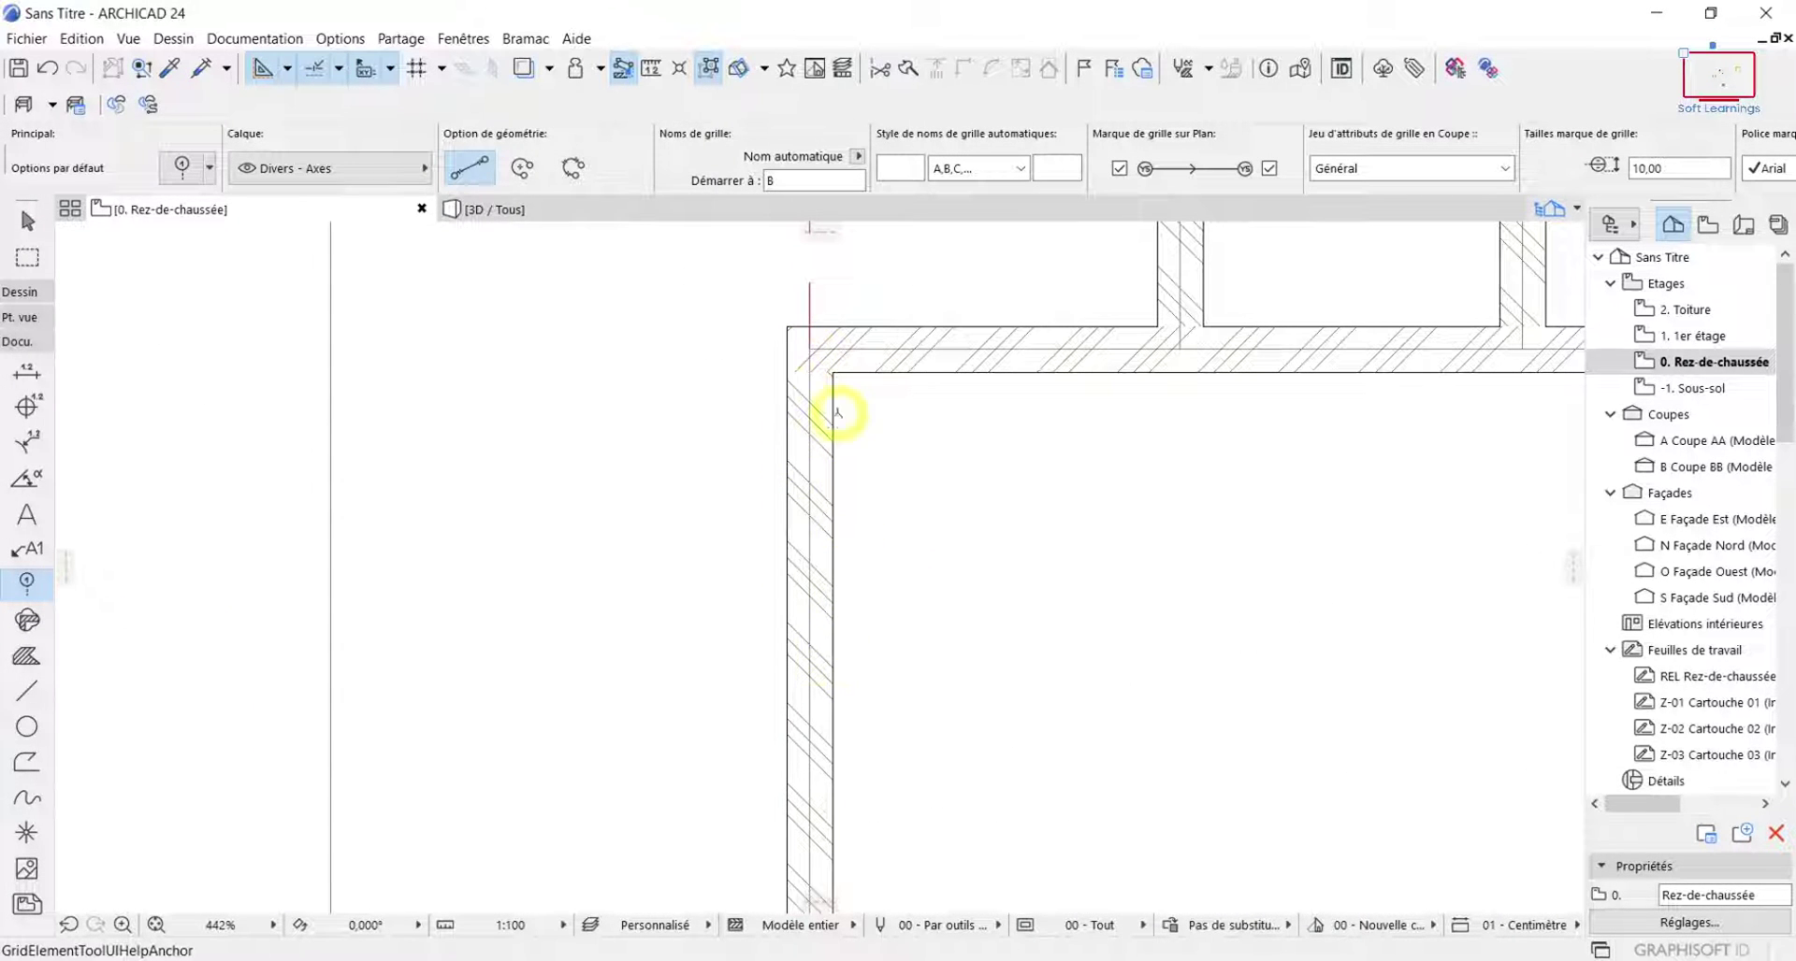
pyautogui.scroll(-4, 837, 413)
pyautogui.scroll(-4, 842, 683)
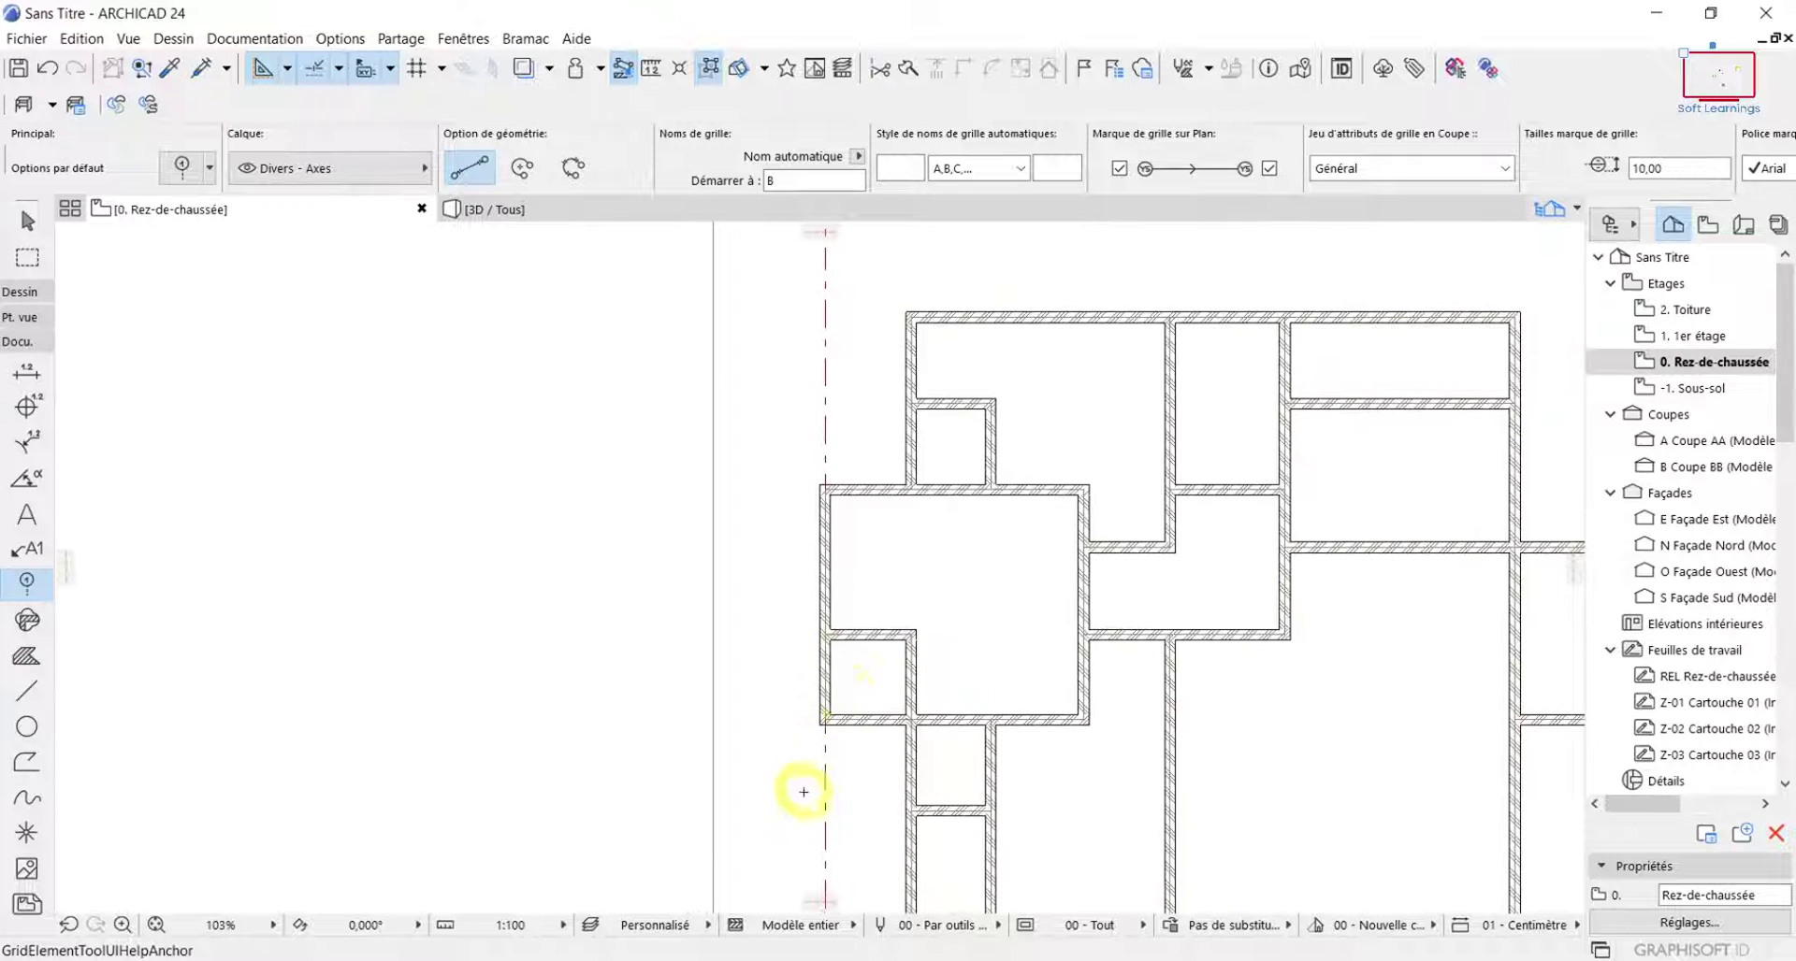
pyautogui.scroll(6, 802, 489)
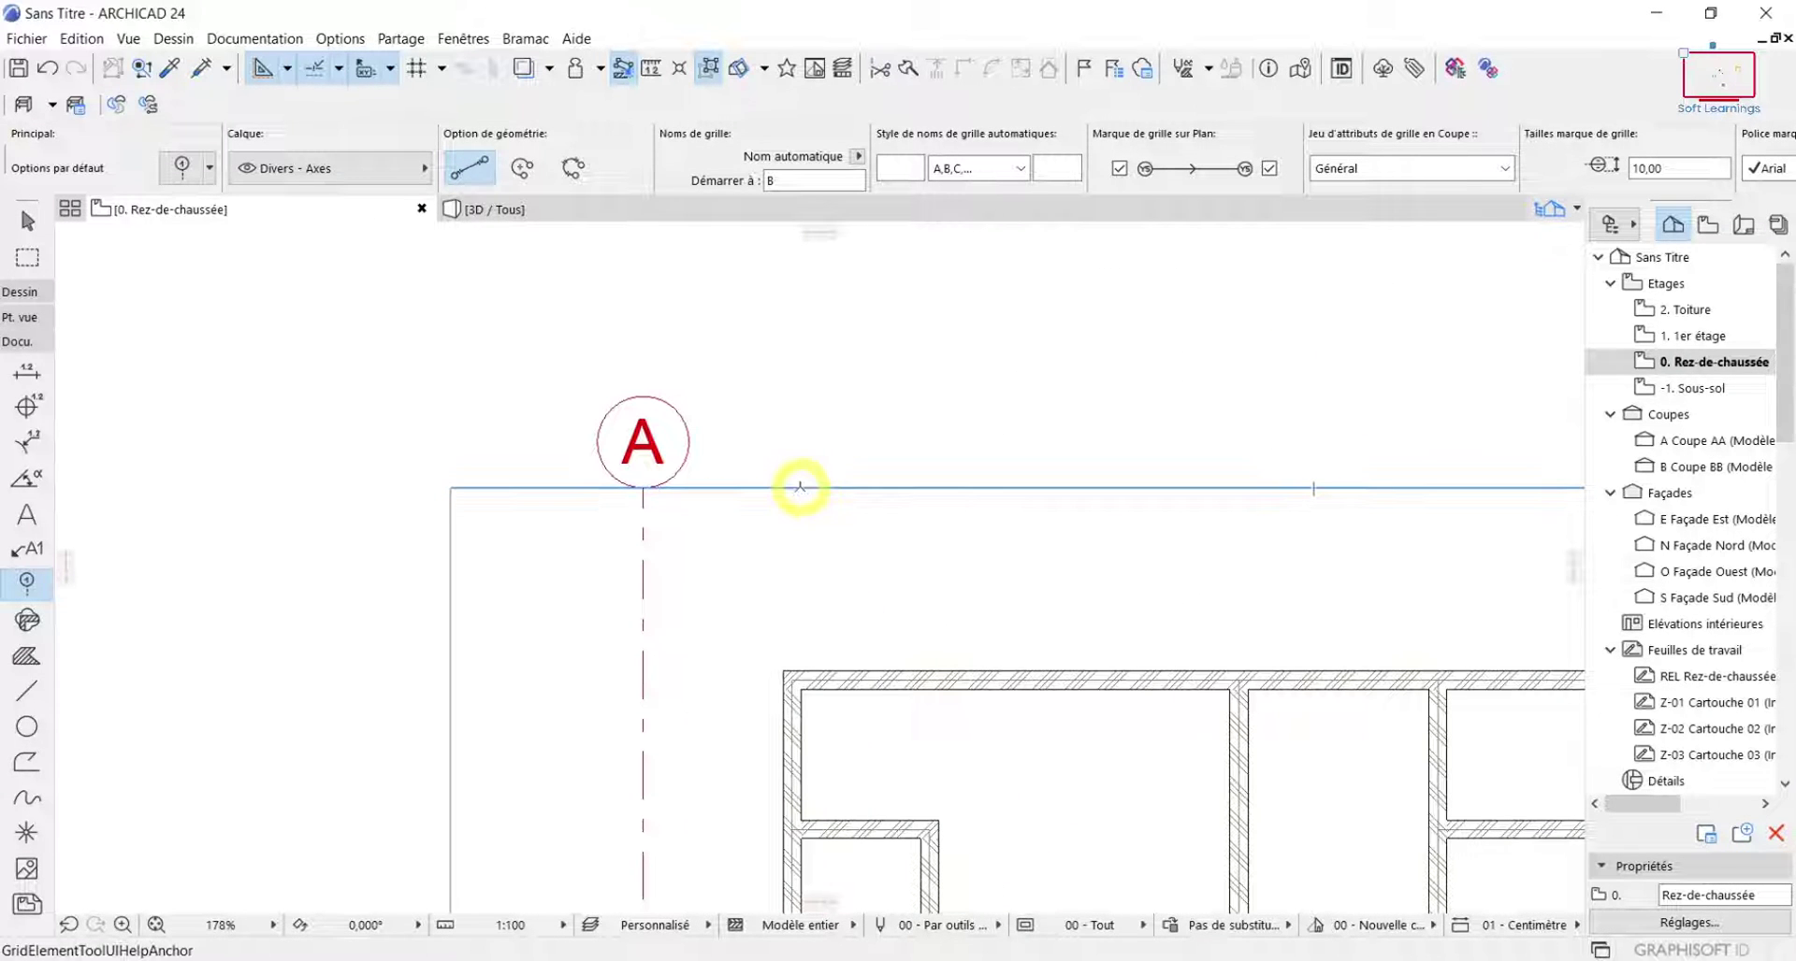
pyautogui.scroll(2, 794, 711)
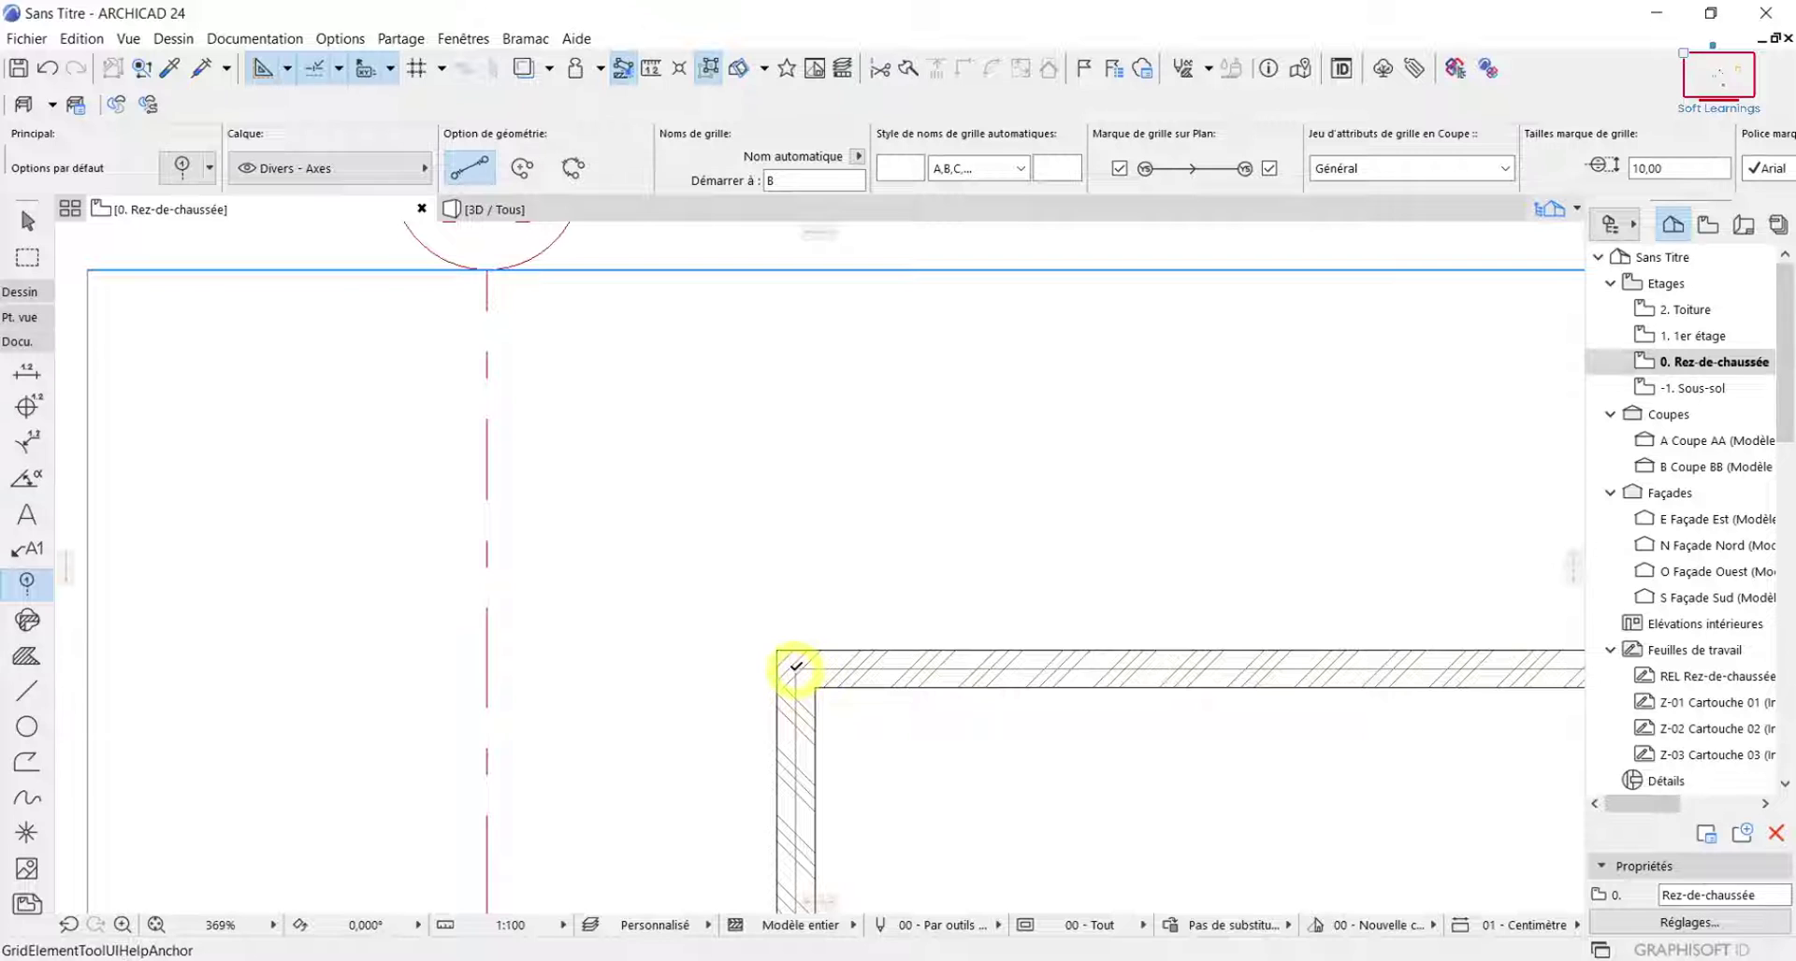
pyautogui.scroll(2, 795, 668)
pyautogui.scroll(-1, 795, 668)
pyautogui.moveTo(797, 599); pyautogui.dragTo(773, 873, button='middle')
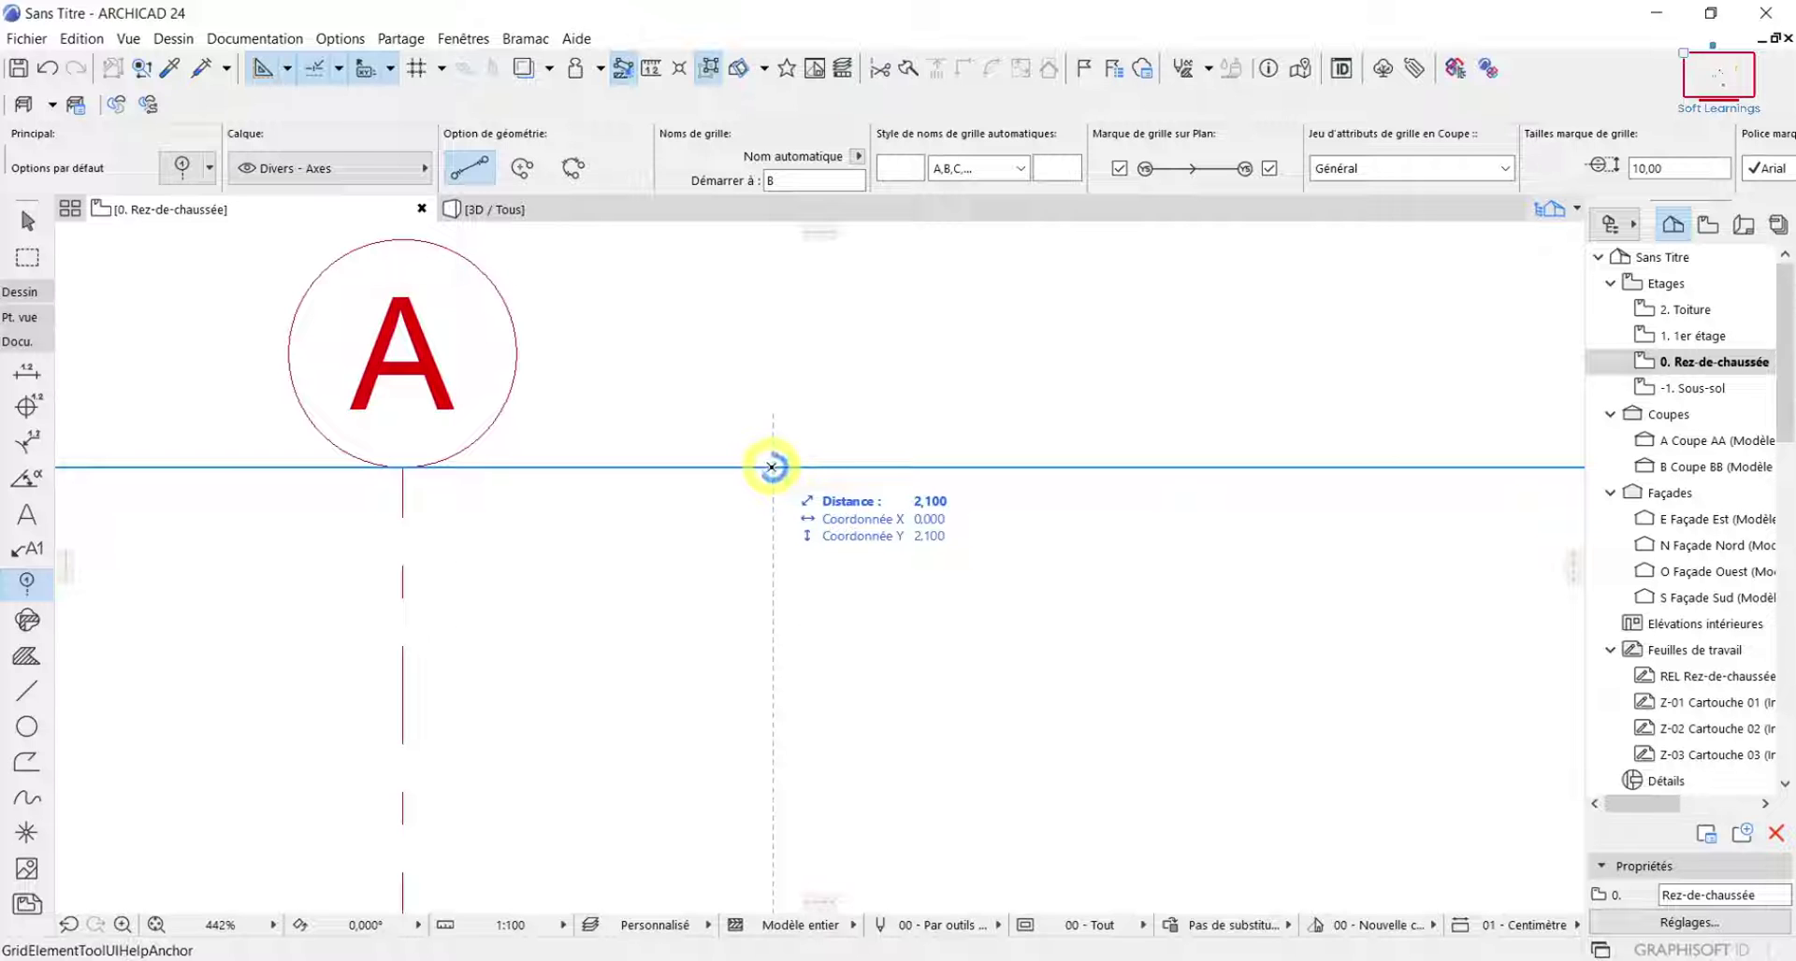
pyautogui.click(771, 467)
pyautogui.scroll(-3, 763, 784)
pyautogui.moveTo(759, 784); pyautogui.dragTo(735, 309, button='middle')
pyautogui.scroll(-1, 767, 649)
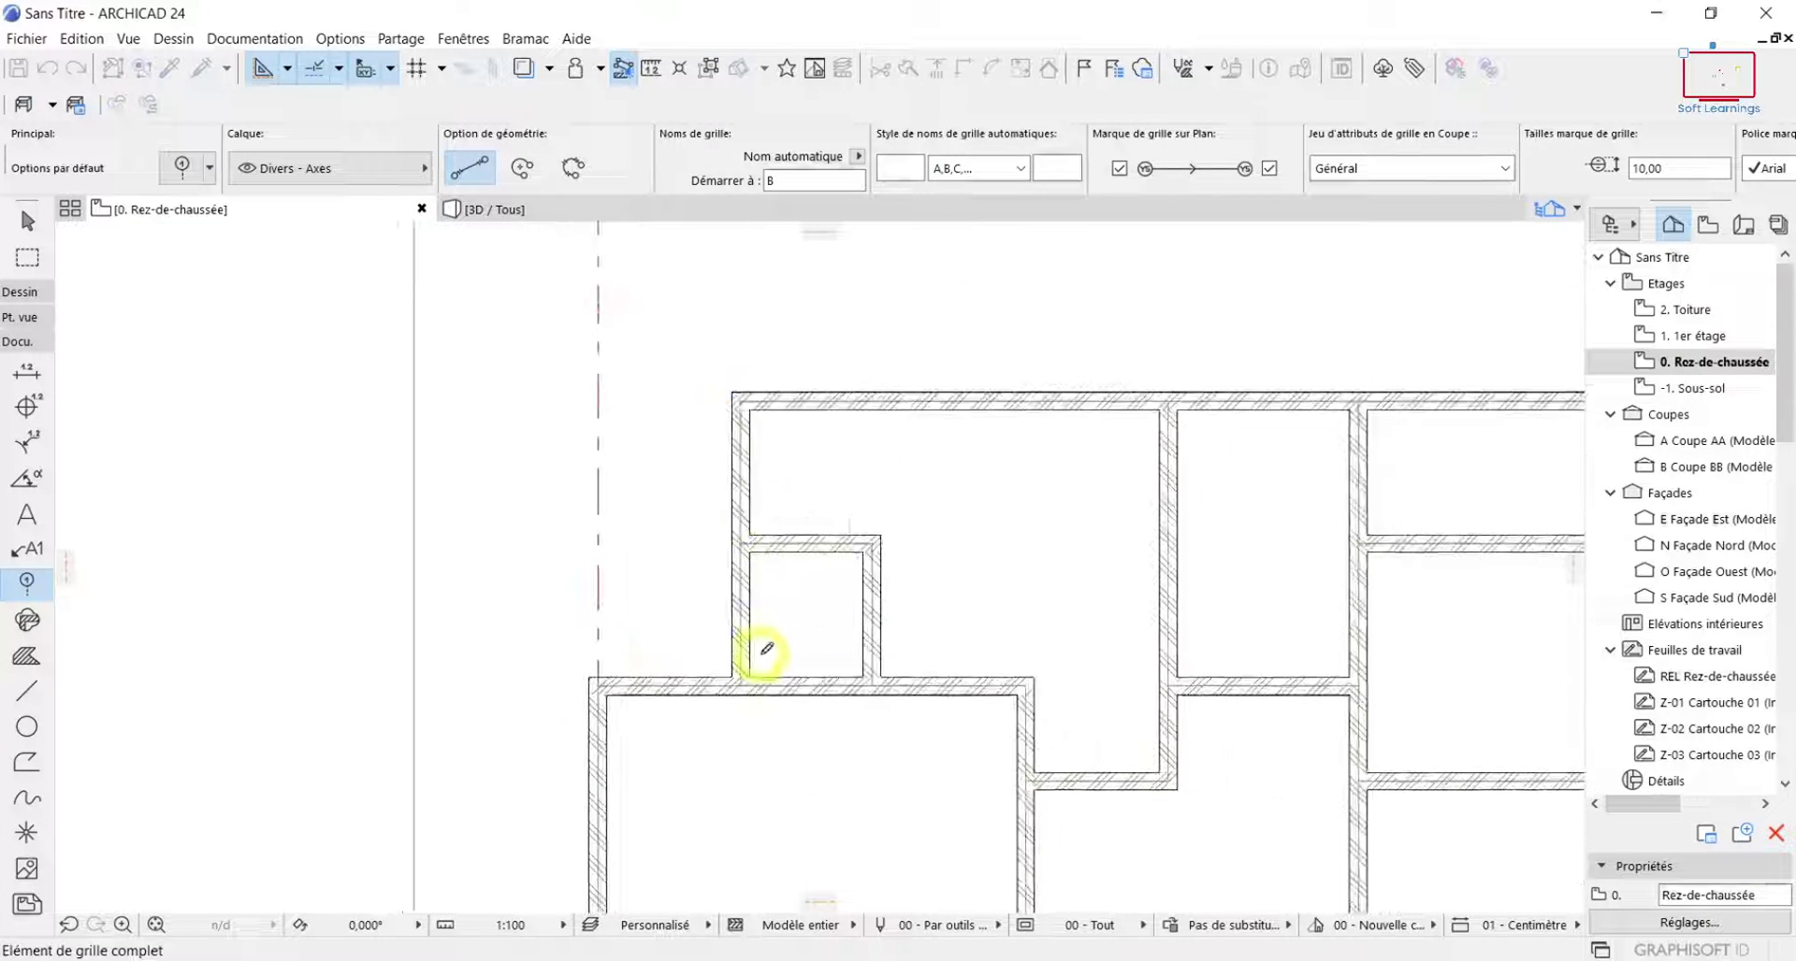
pyautogui.scroll(-7, 762, 654)
pyautogui.moveTo(774, 715); pyautogui.dragTo(815, 482, button='middle')
pyautogui.scroll(4, 749, 826)
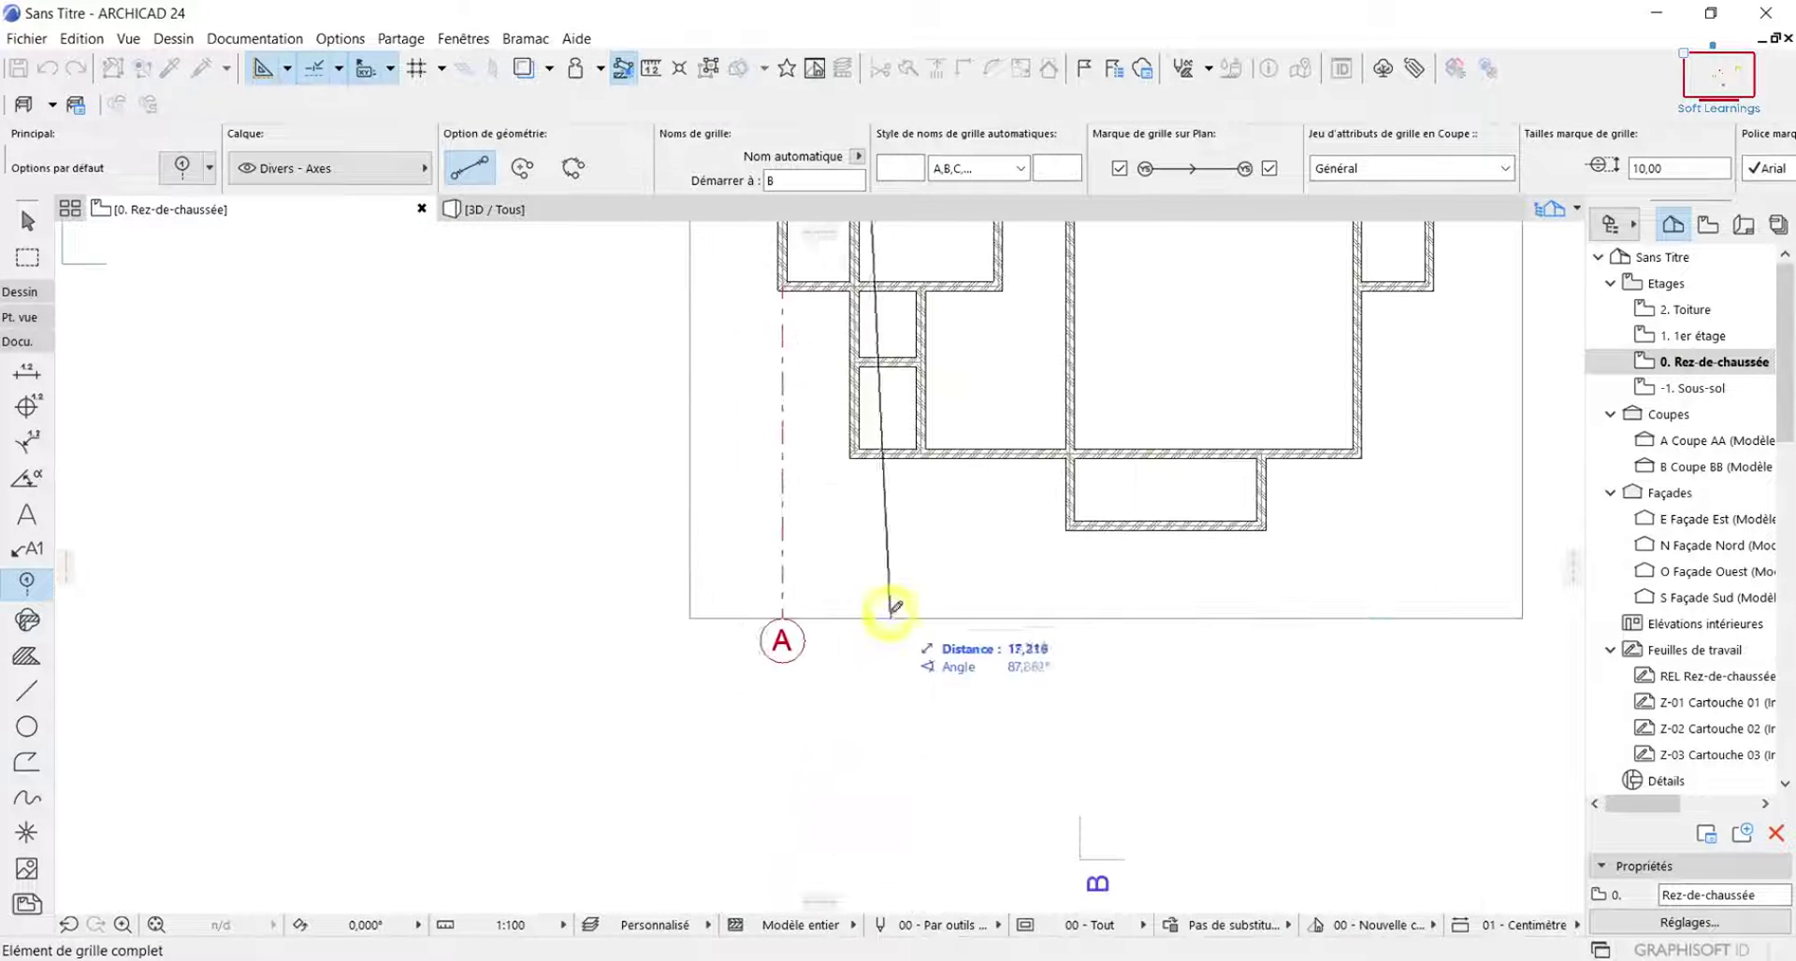
pyautogui.scroll(4, 856, 609)
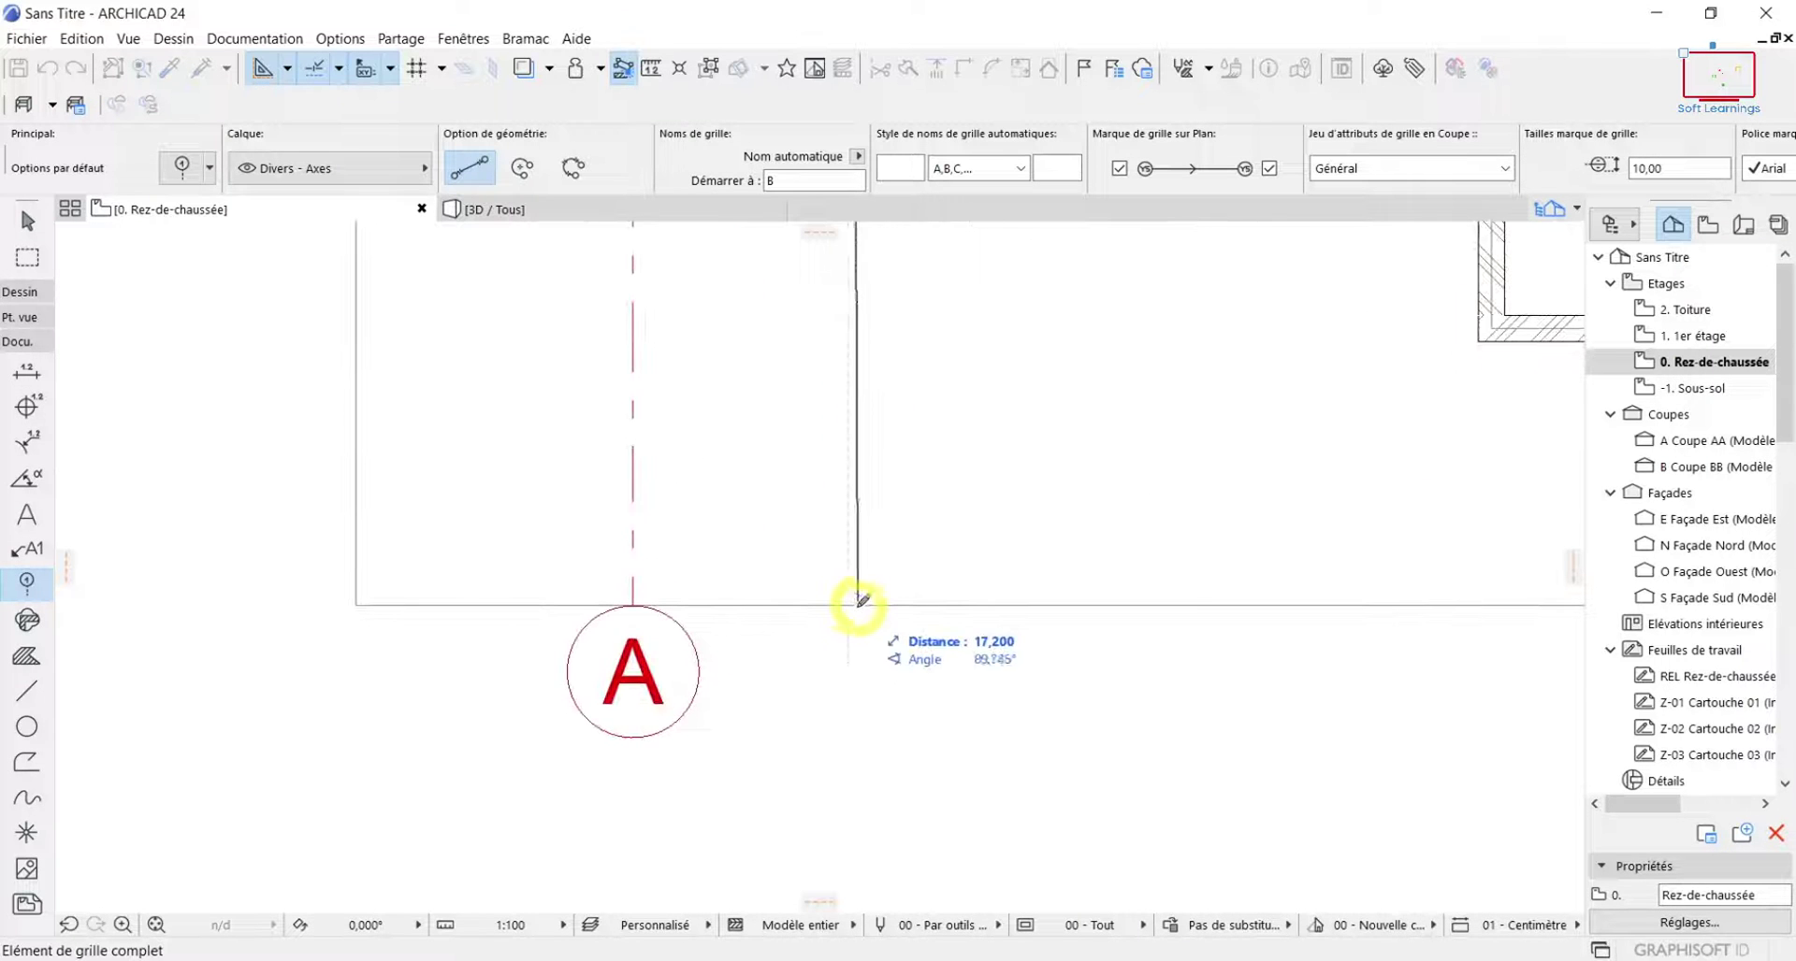
pyautogui.click(847, 604)
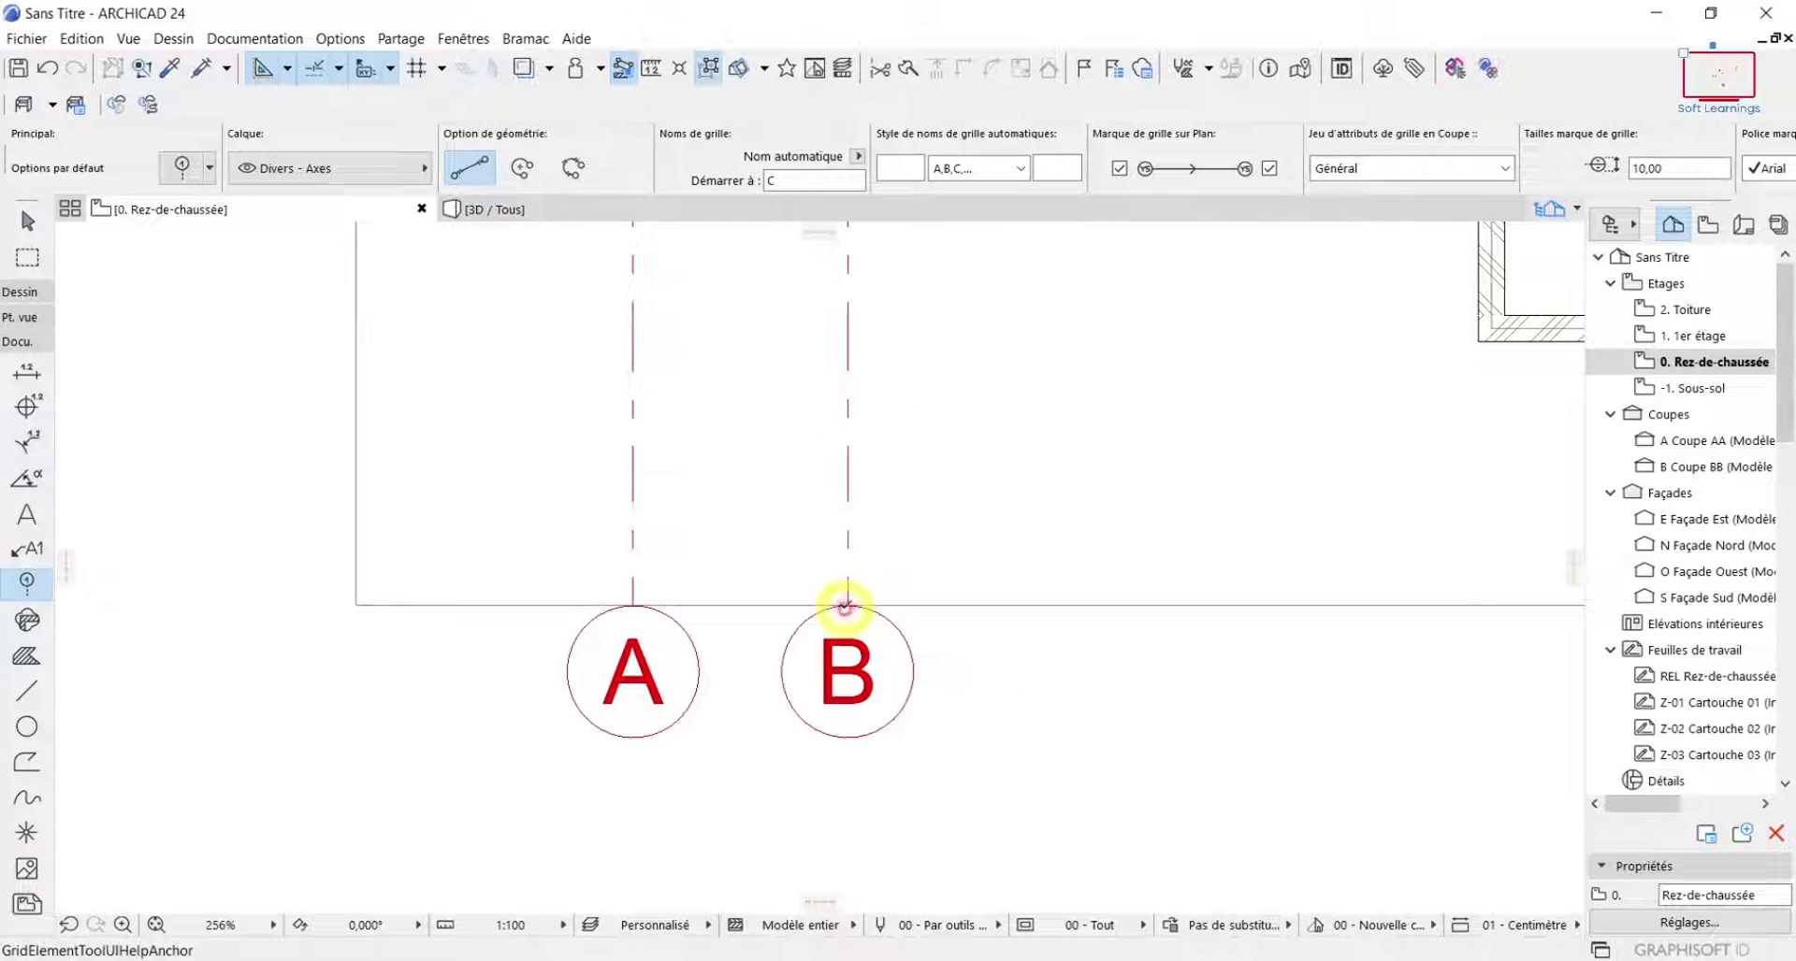
# Place a third vertical grid line on the centreline of the small northwest room's east wall, from the rectangle's upper edge to its lower edge.
pyautogui.scroll(-5, 970, 661)
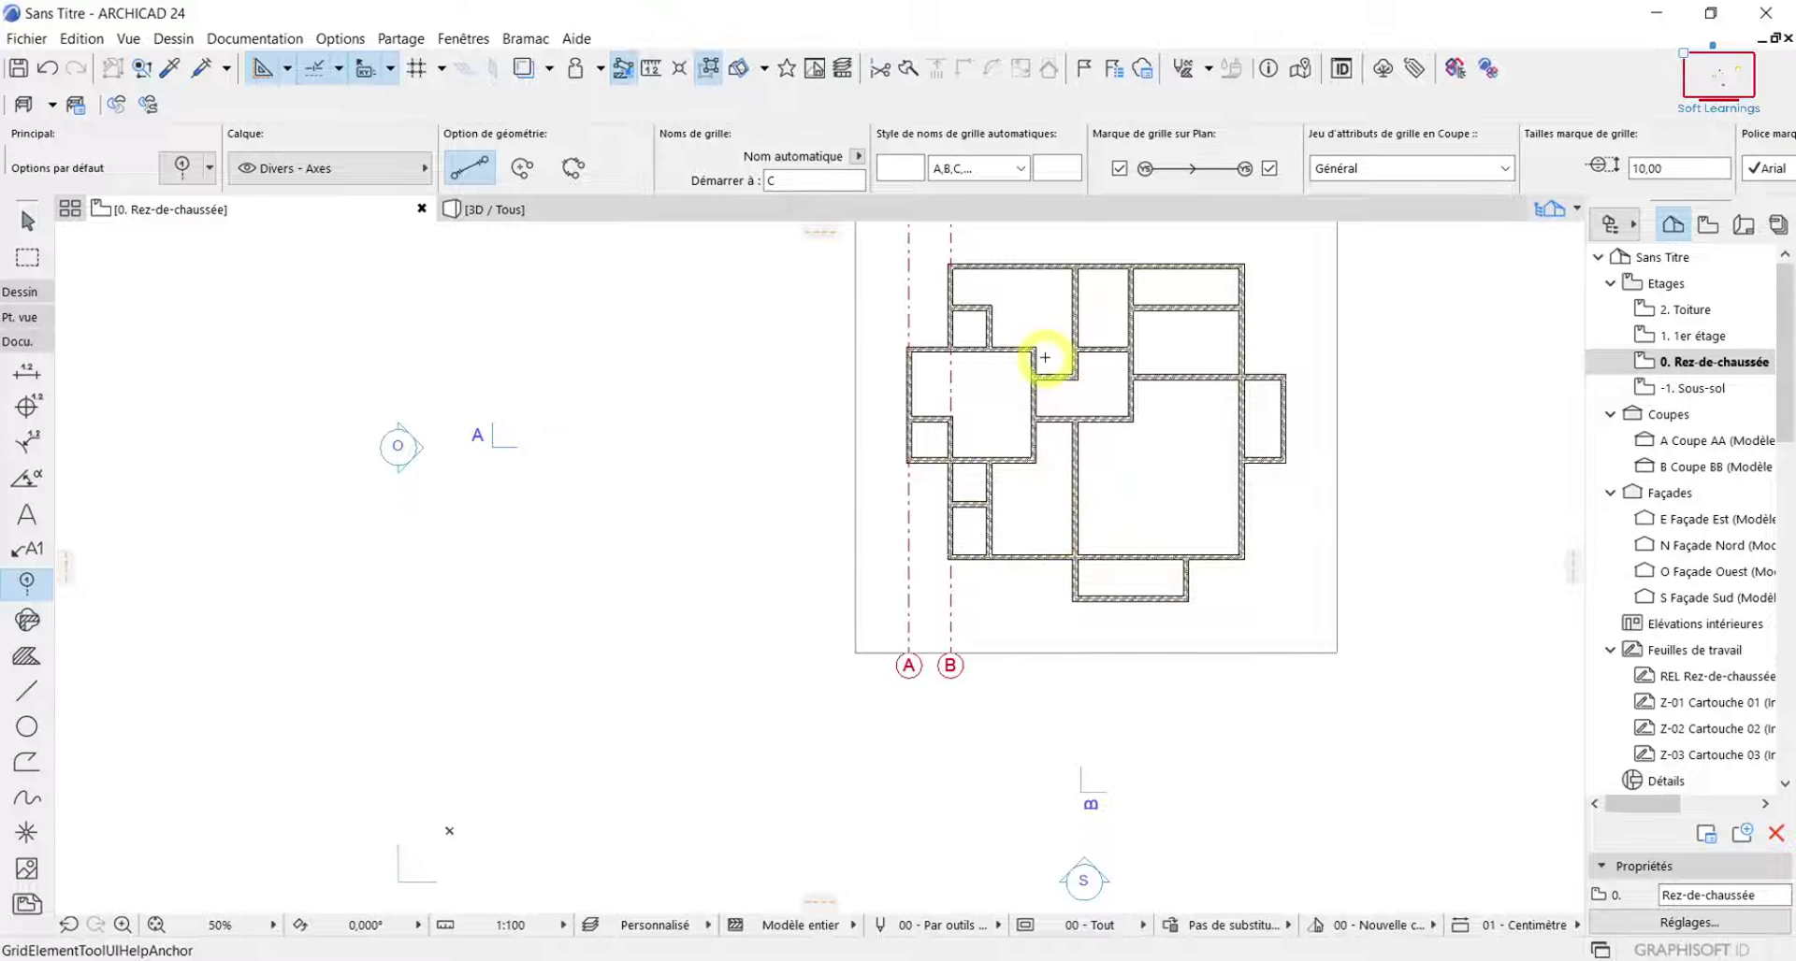
pyautogui.scroll(5, 1042, 353)
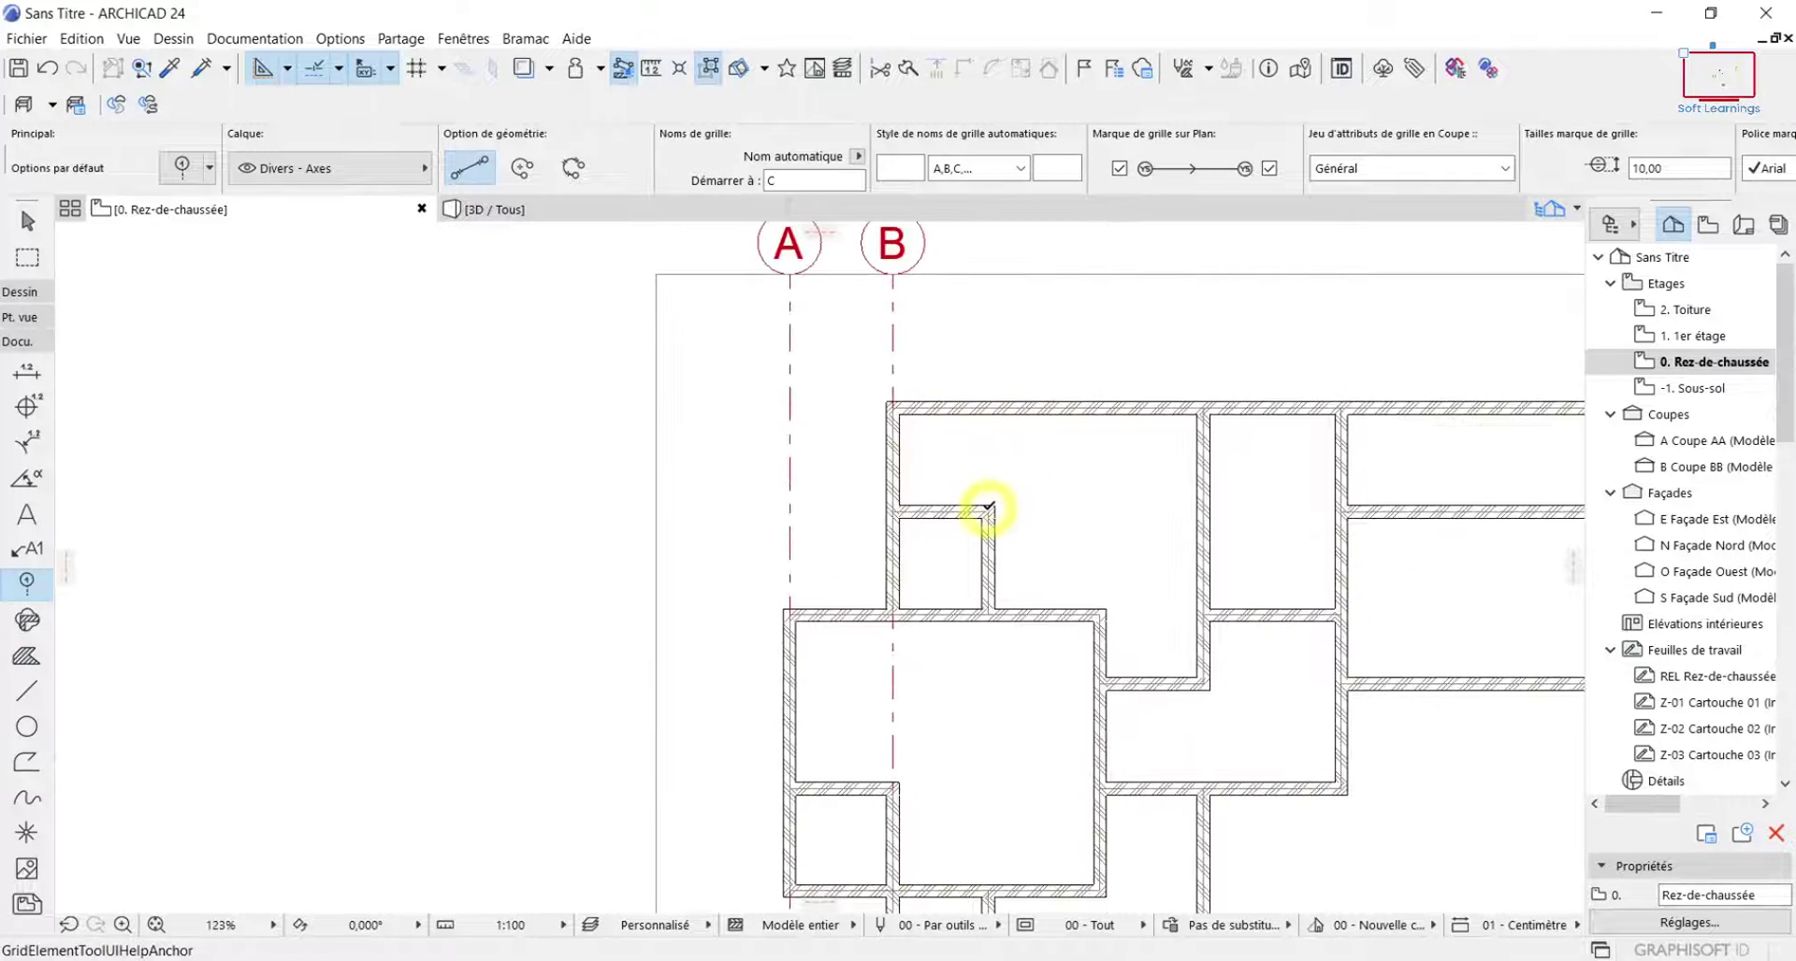
pyautogui.scroll(6, 989, 508)
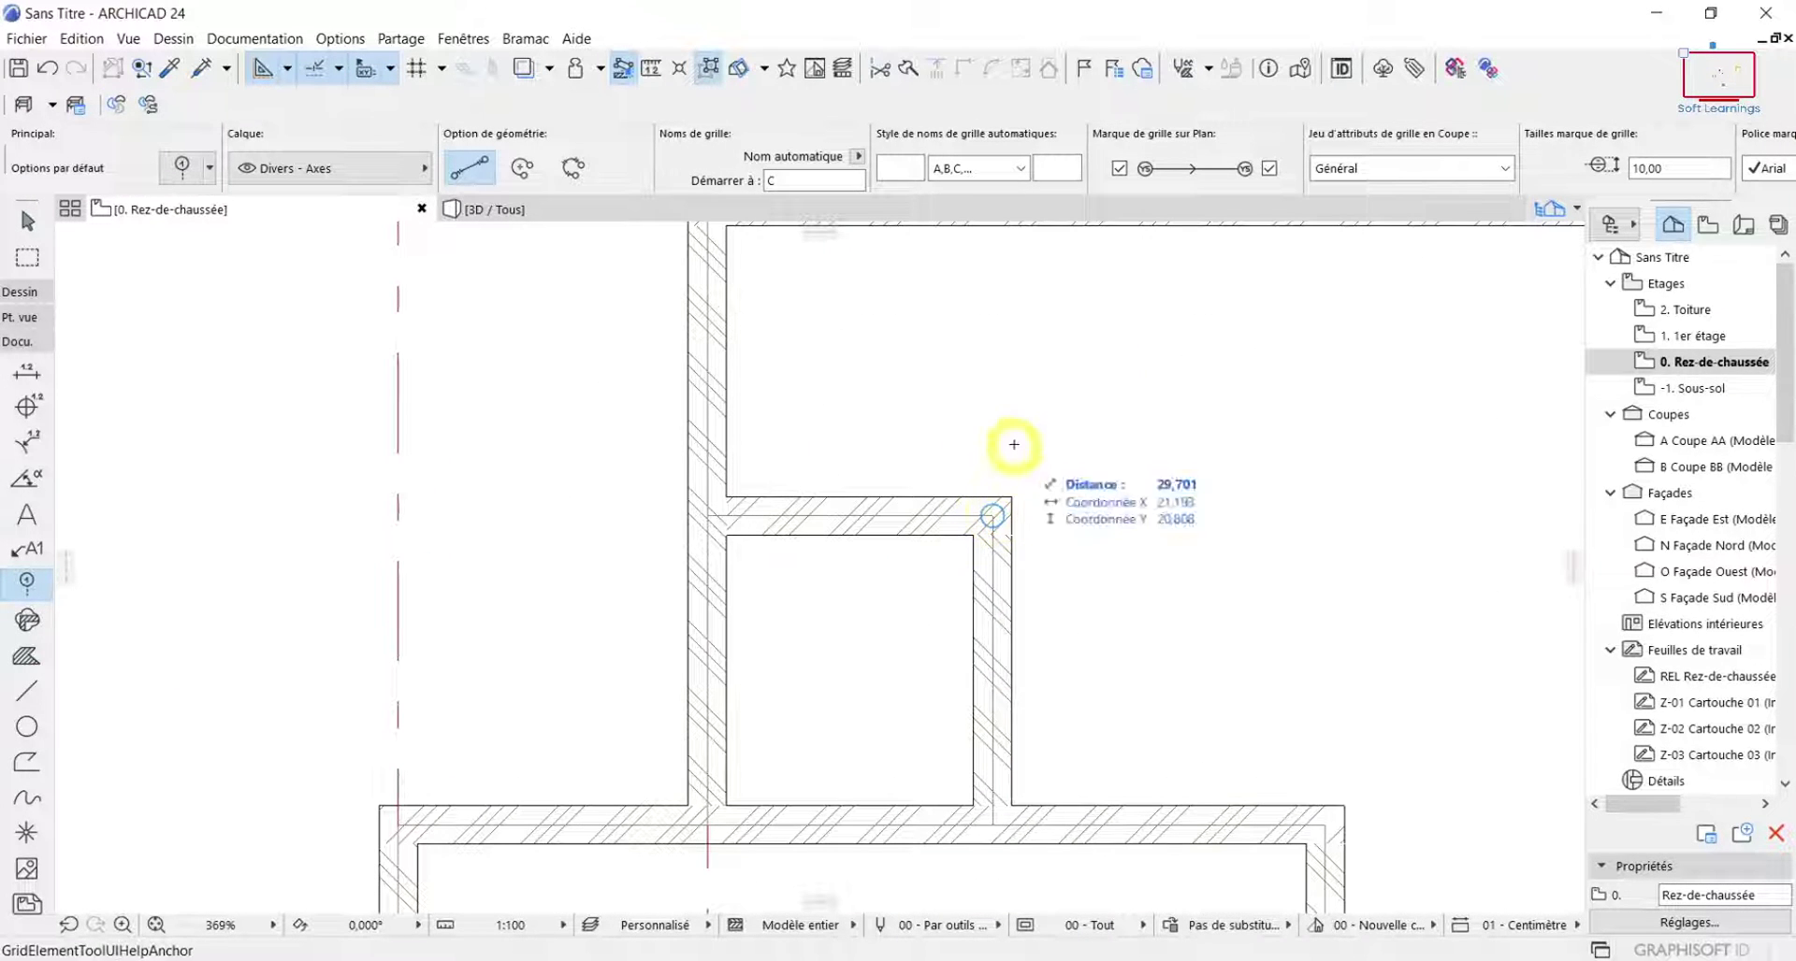
pyautogui.scroll(-1, 1003, 359)
pyautogui.moveTo(988, 397); pyautogui.dragTo(971, 636, button='middle')
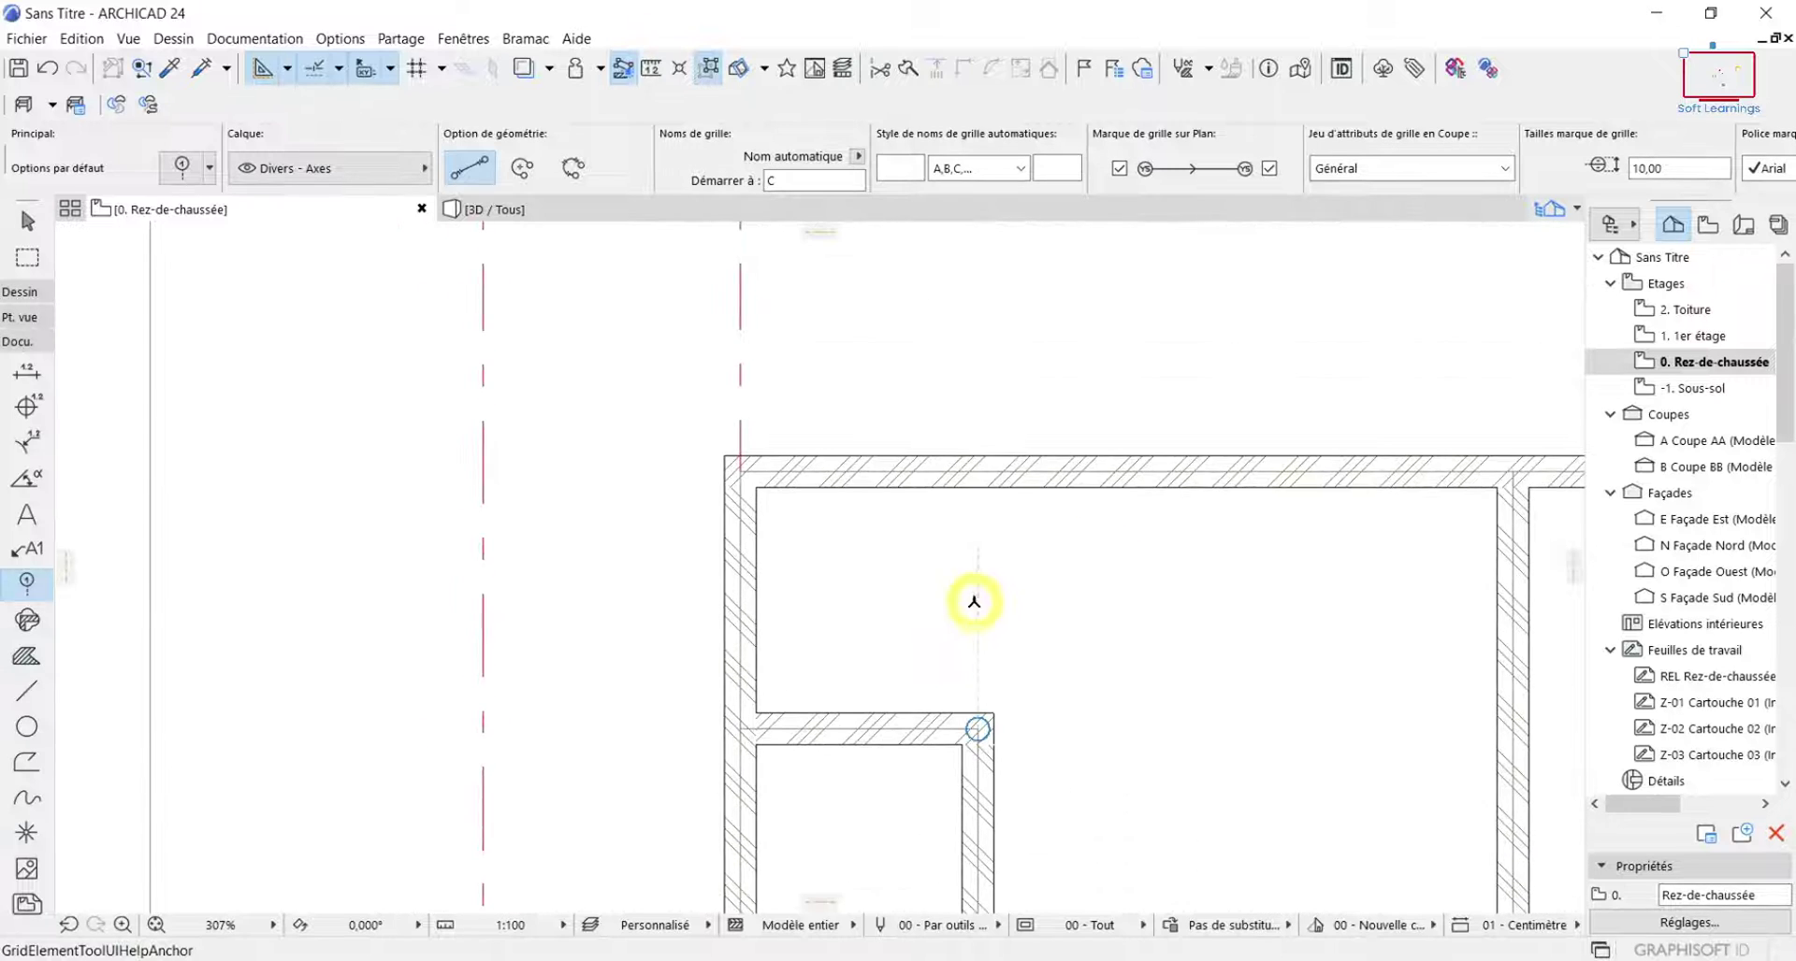
pyautogui.scroll(-3, 978, 379)
pyautogui.moveTo(966, 364); pyautogui.dragTo(950, 549, button='middle')
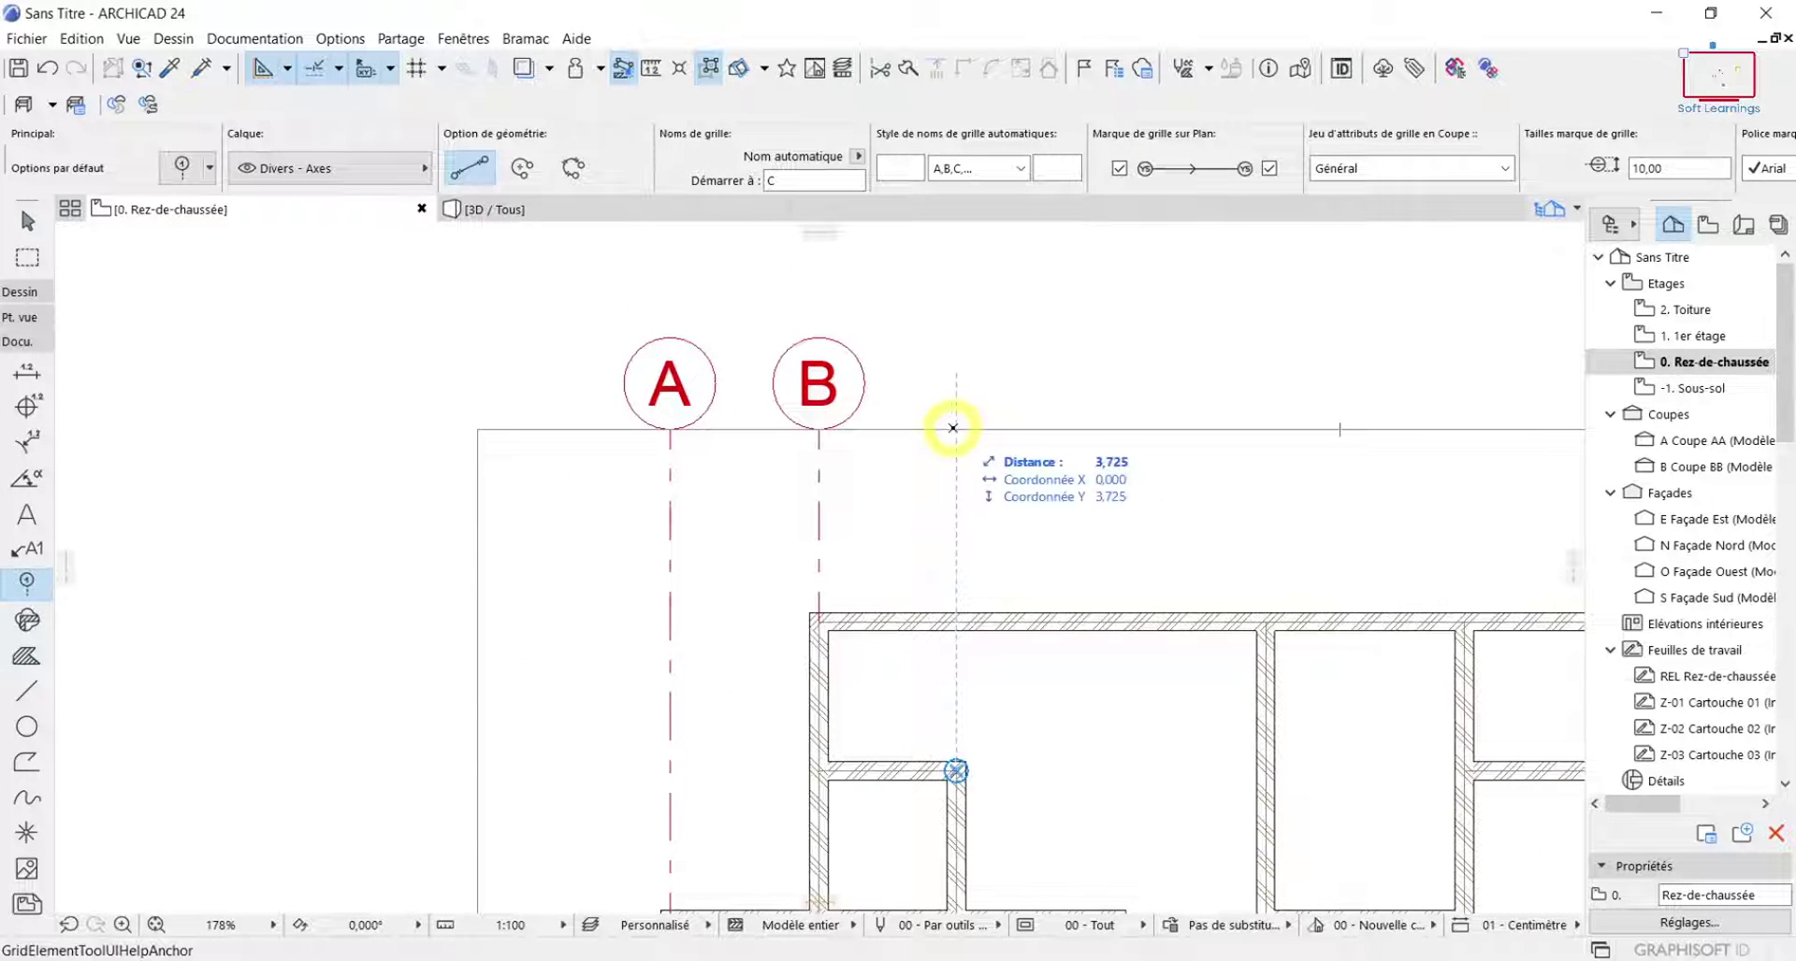
pyautogui.click(954, 429)
pyautogui.scroll(-4, 970, 761)
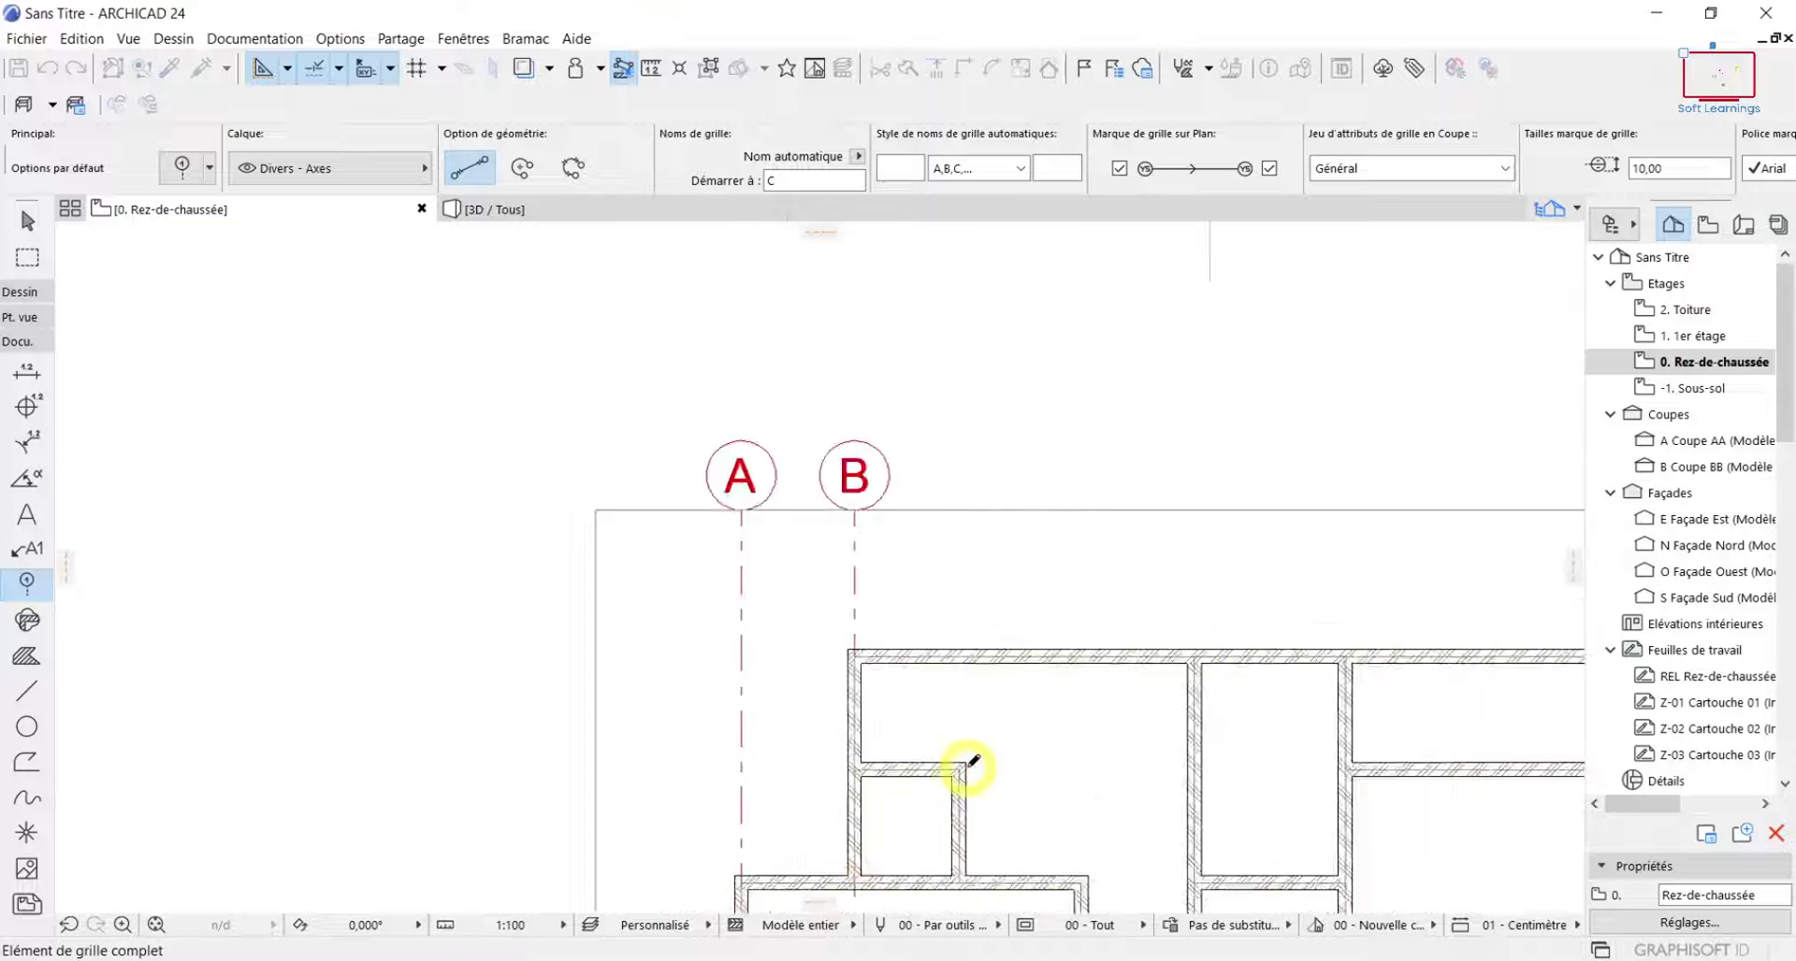
pyautogui.moveTo(929, 601); pyautogui.dragTo(939, 519, button='middle')
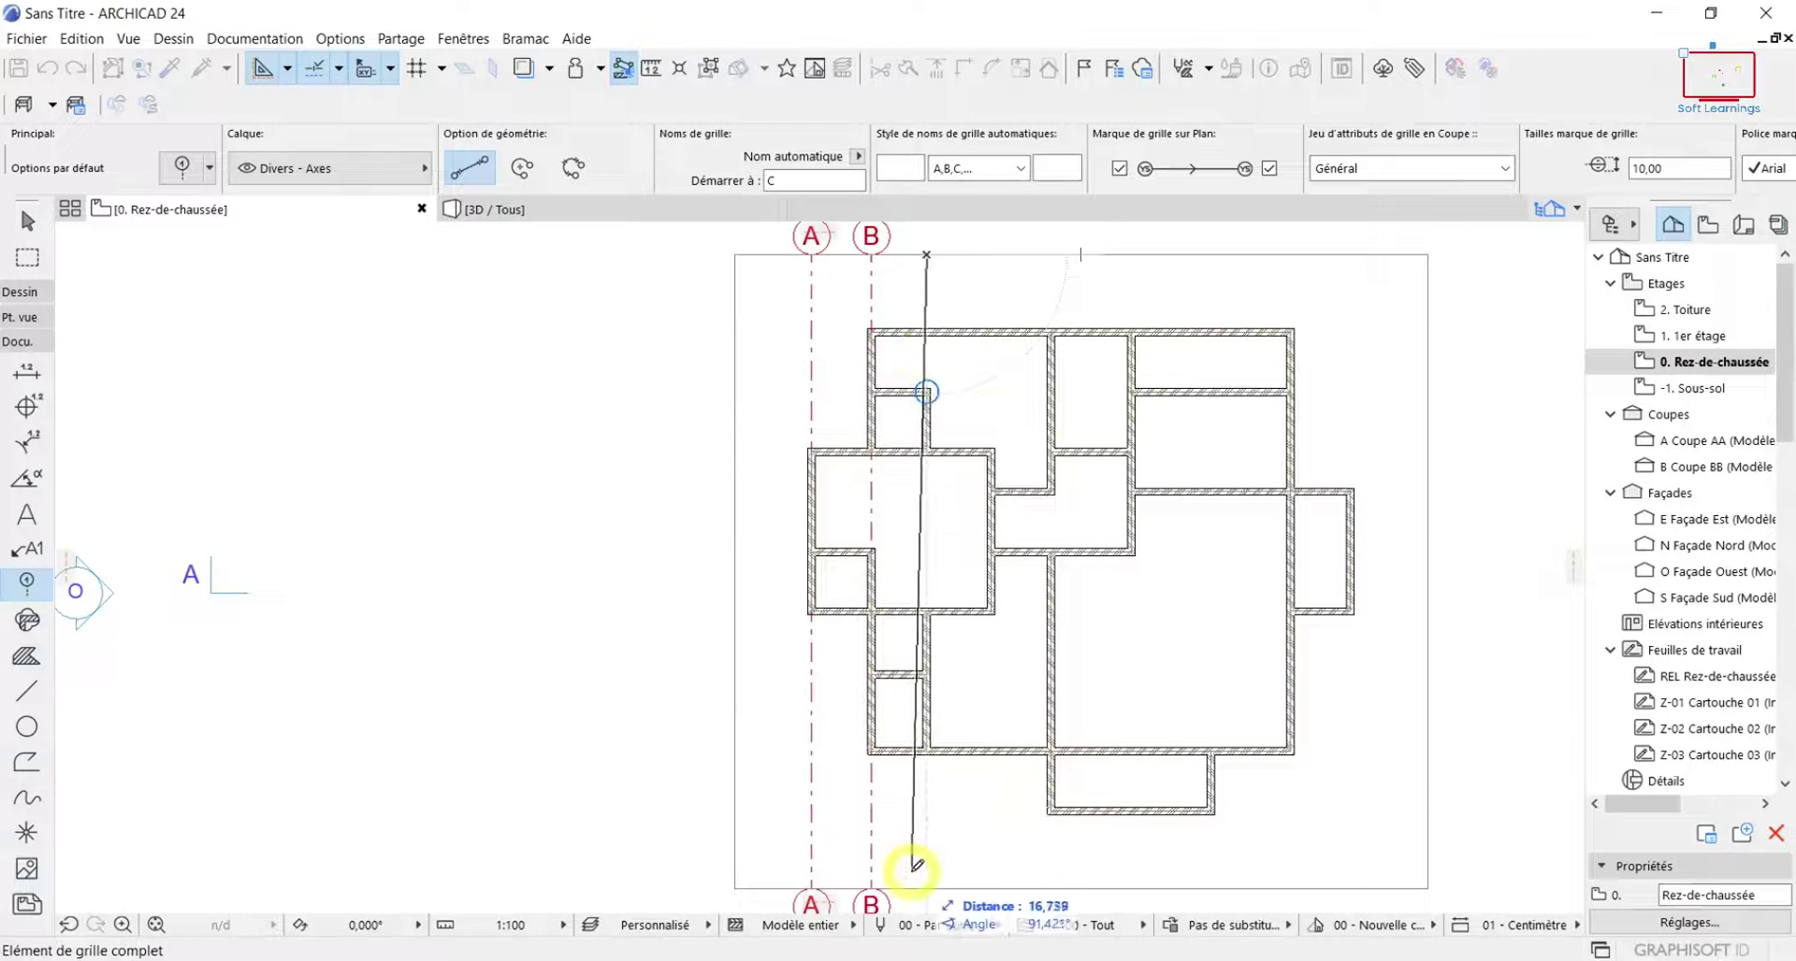
pyautogui.moveTo(925, 865); pyautogui.dragTo(945, 742, button='middle')
pyautogui.scroll(5, 949, 748)
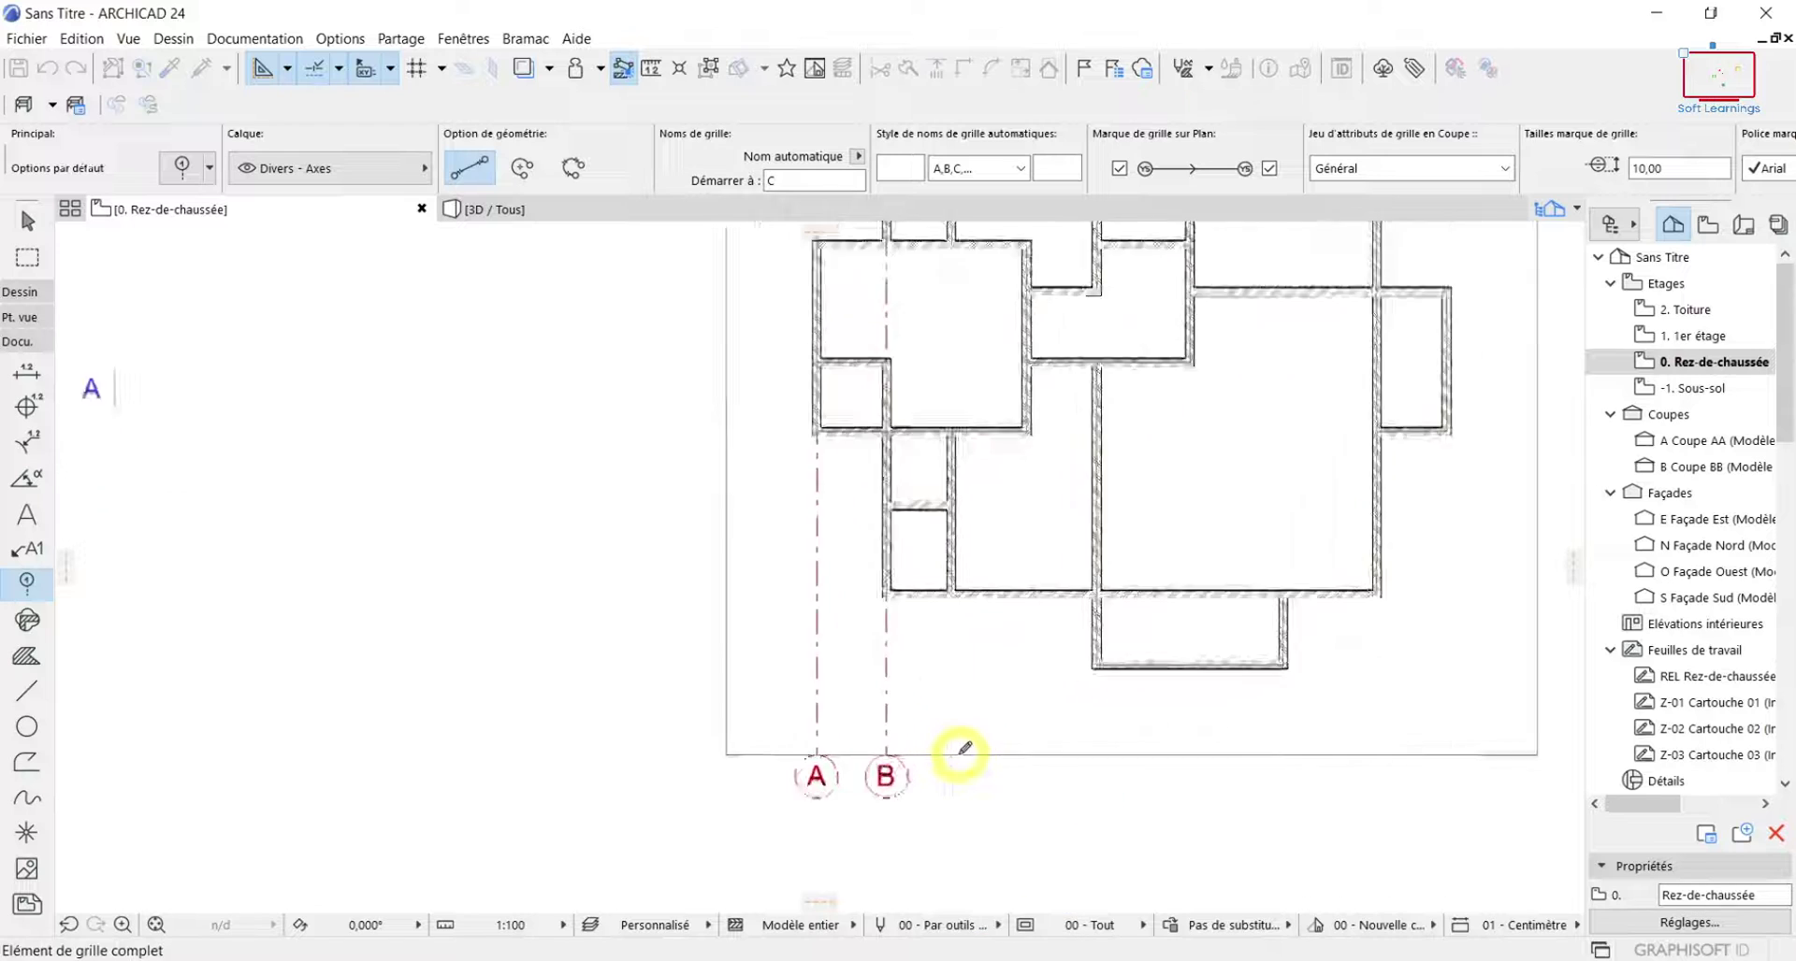
pyautogui.click(943, 759)
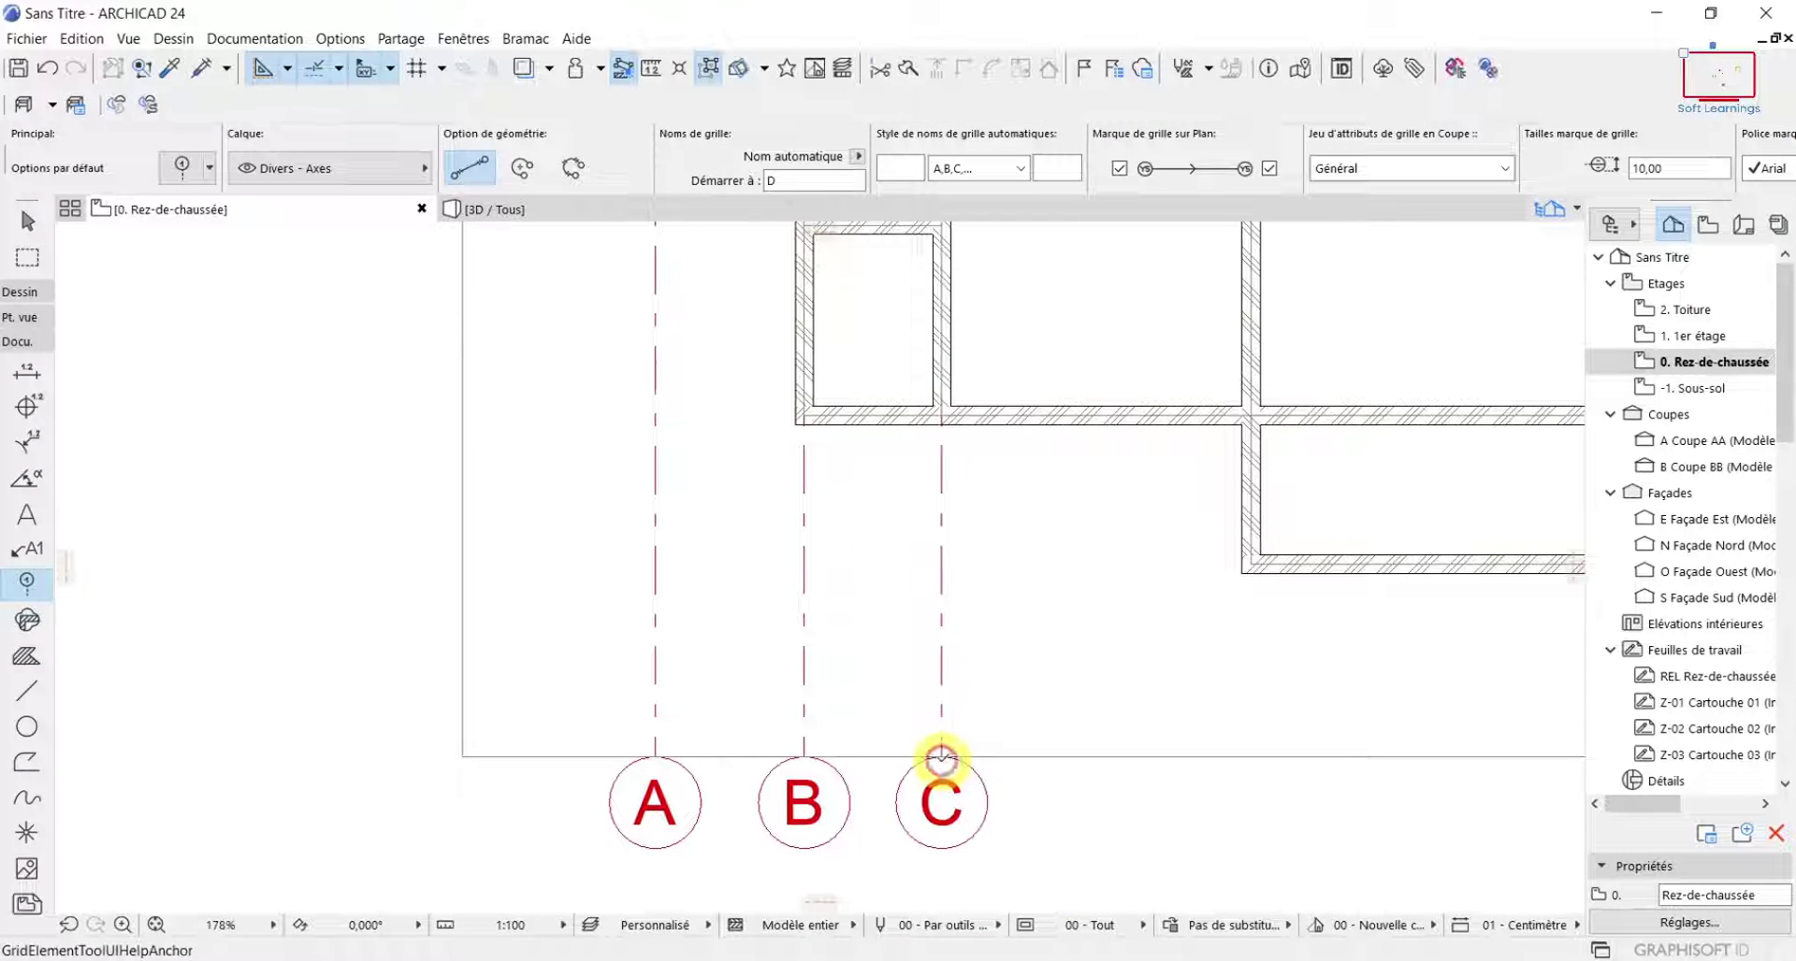
# Place a fourth vertical grid line on the centreline of the projecting west room's east wall, between the rectangle's upper and lower edges.
pyautogui.scroll(-5, 973, 725)
pyautogui.scroll(4, 1046, 383)
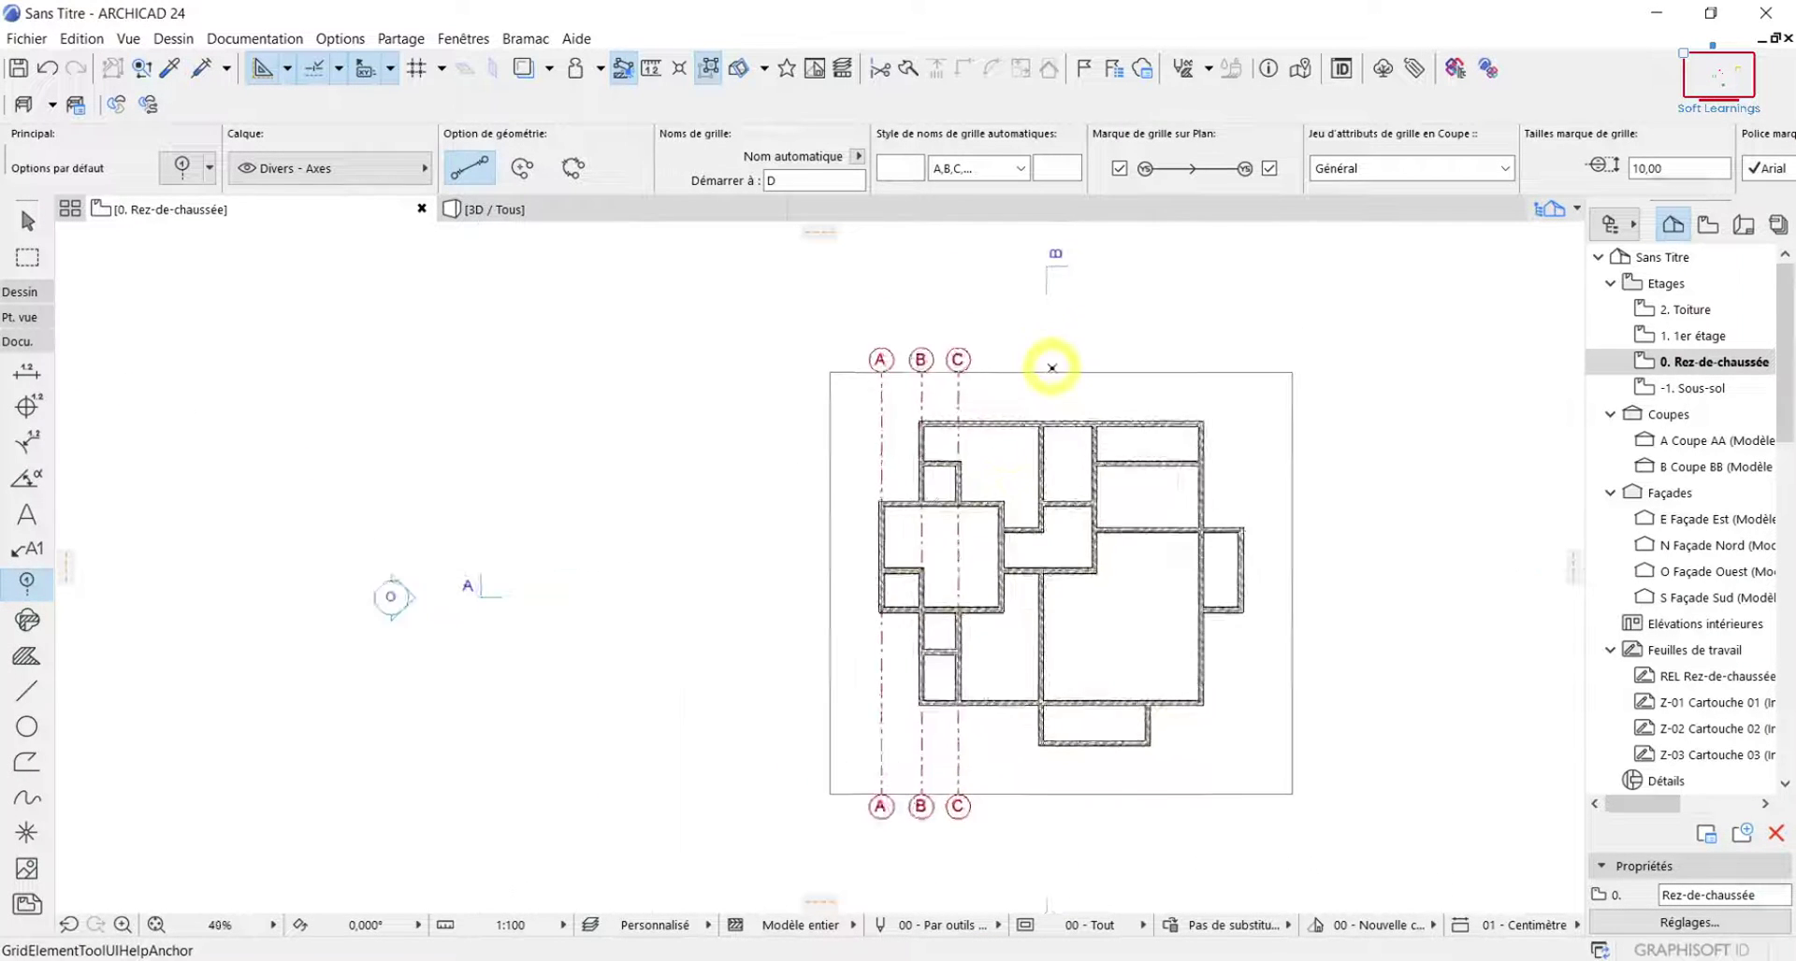
pyautogui.scroll(2, 1040, 402)
pyautogui.scroll(-5, 940, 660)
pyautogui.scroll(3, 1048, 575)
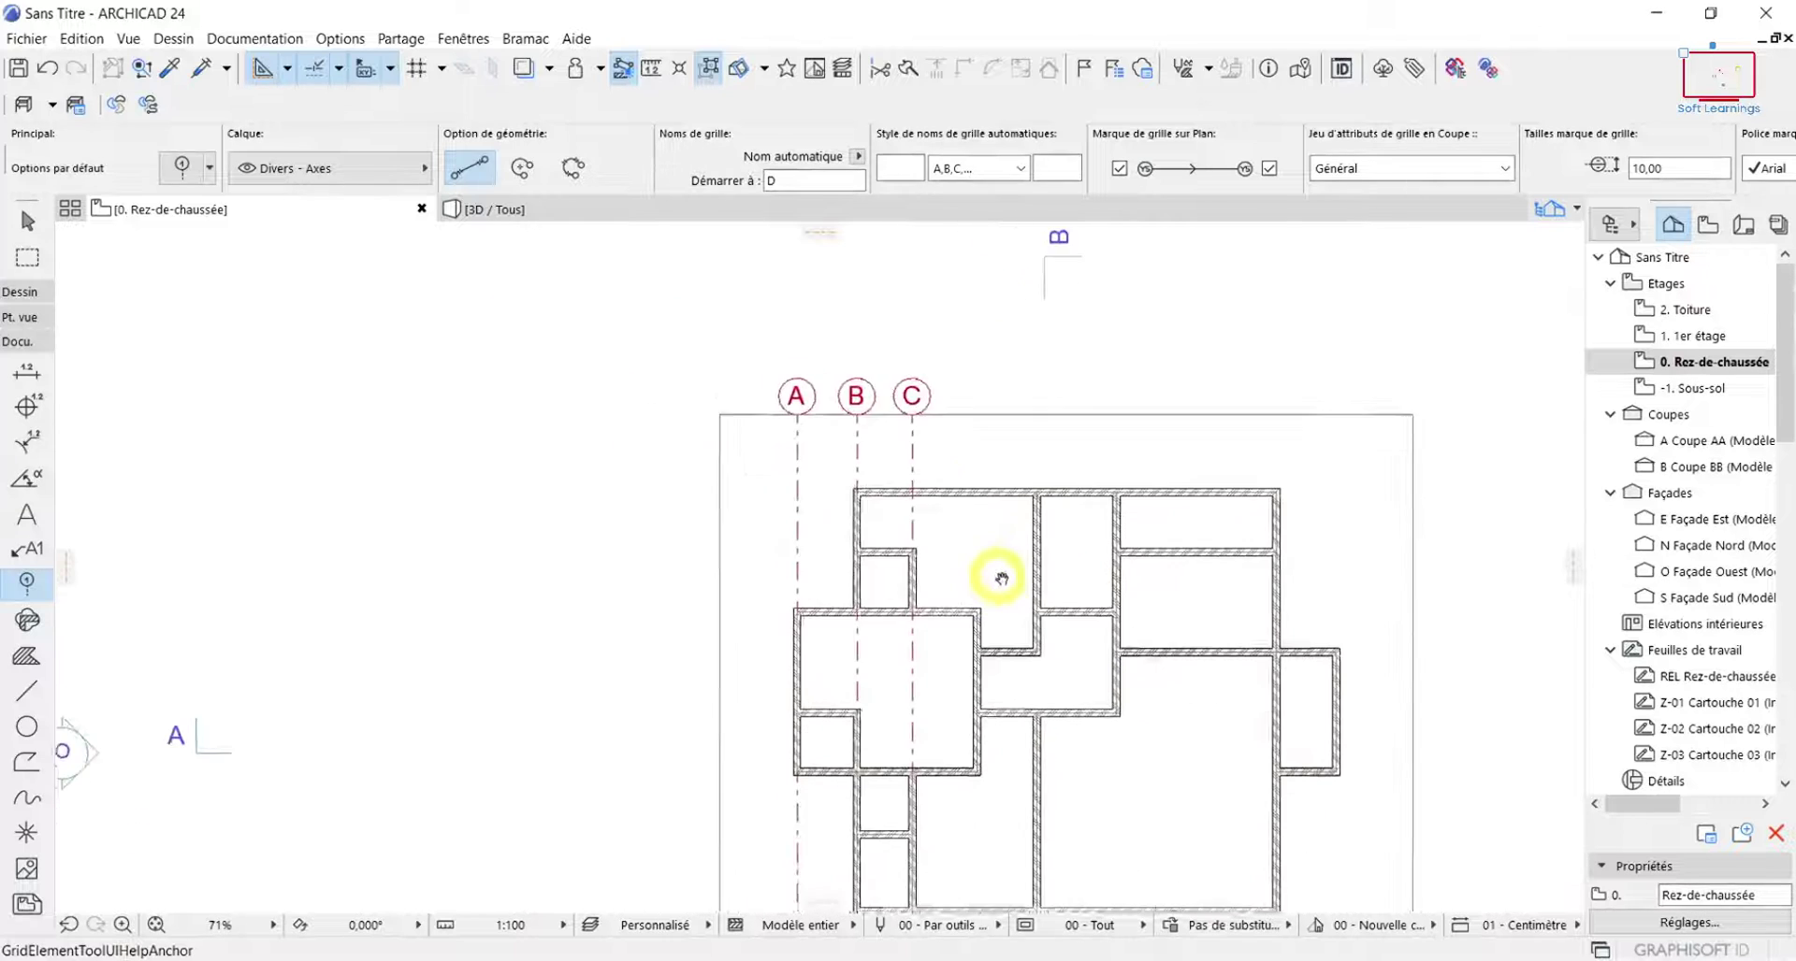
pyautogui.scroll(2, 994, 582)
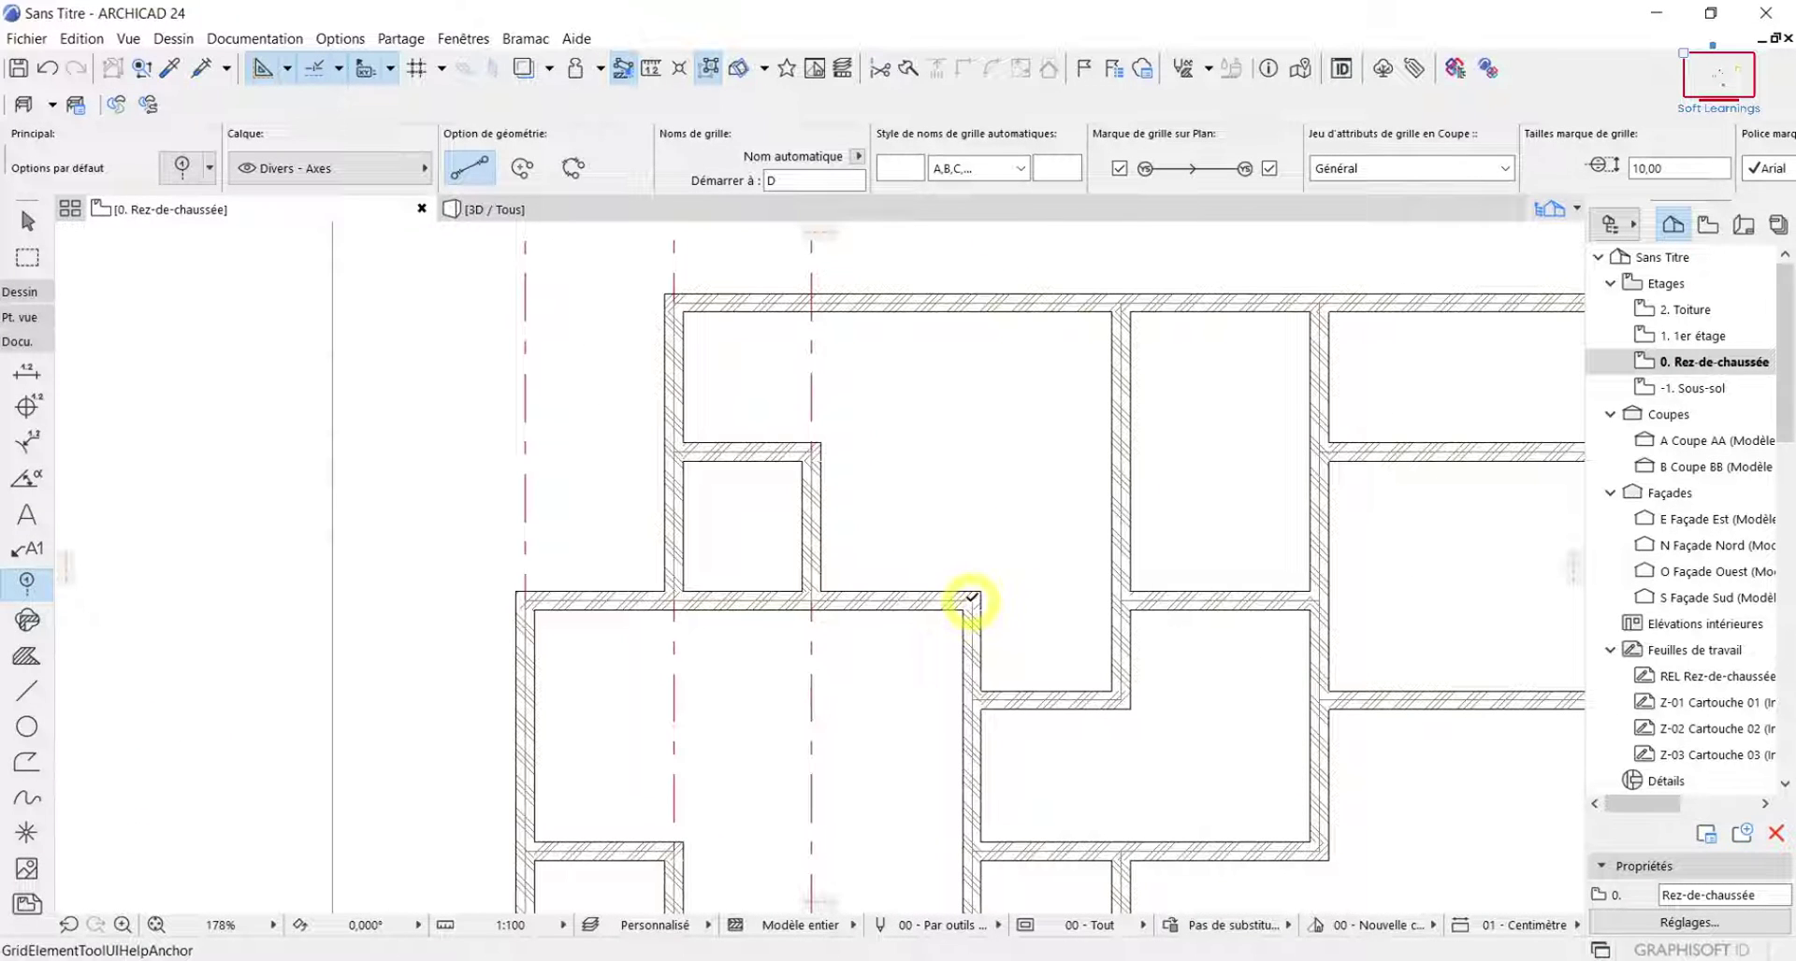
pyautogui.scroll(3, 966, 606)
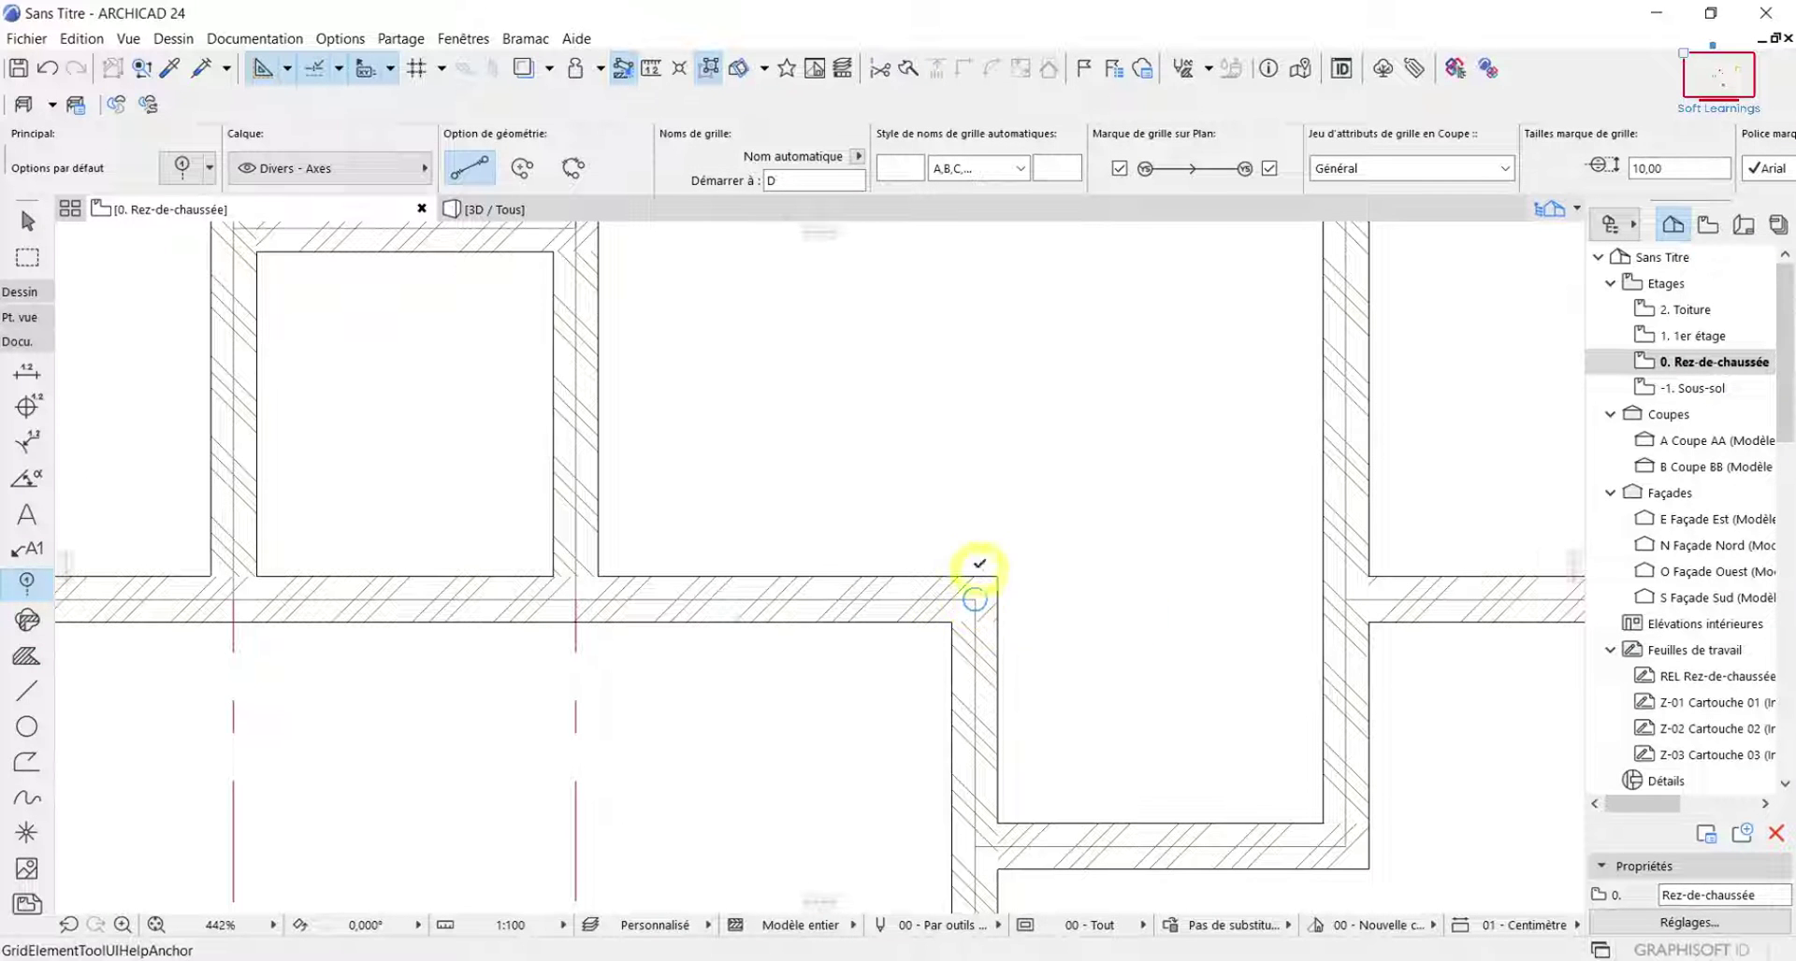
pyautogui.scroll(-6, 979, 500)
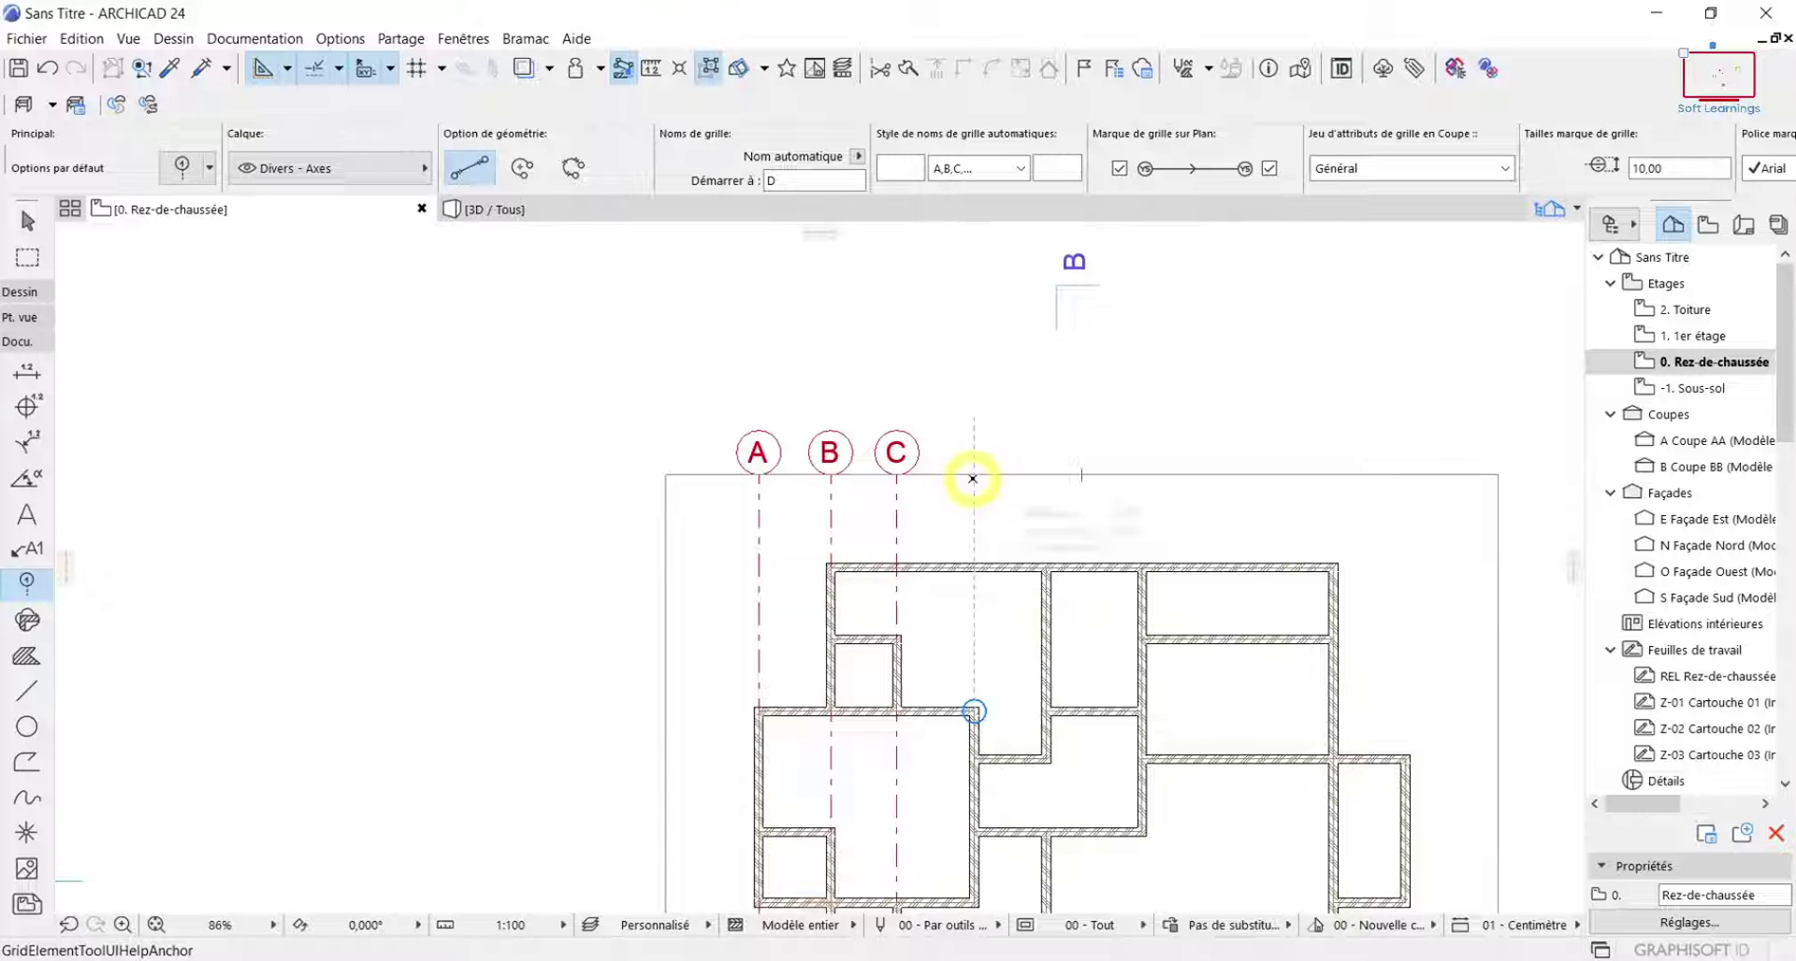
pyautogui.click(973, 475)
pyautogui.scroll(-3, 946, 830)
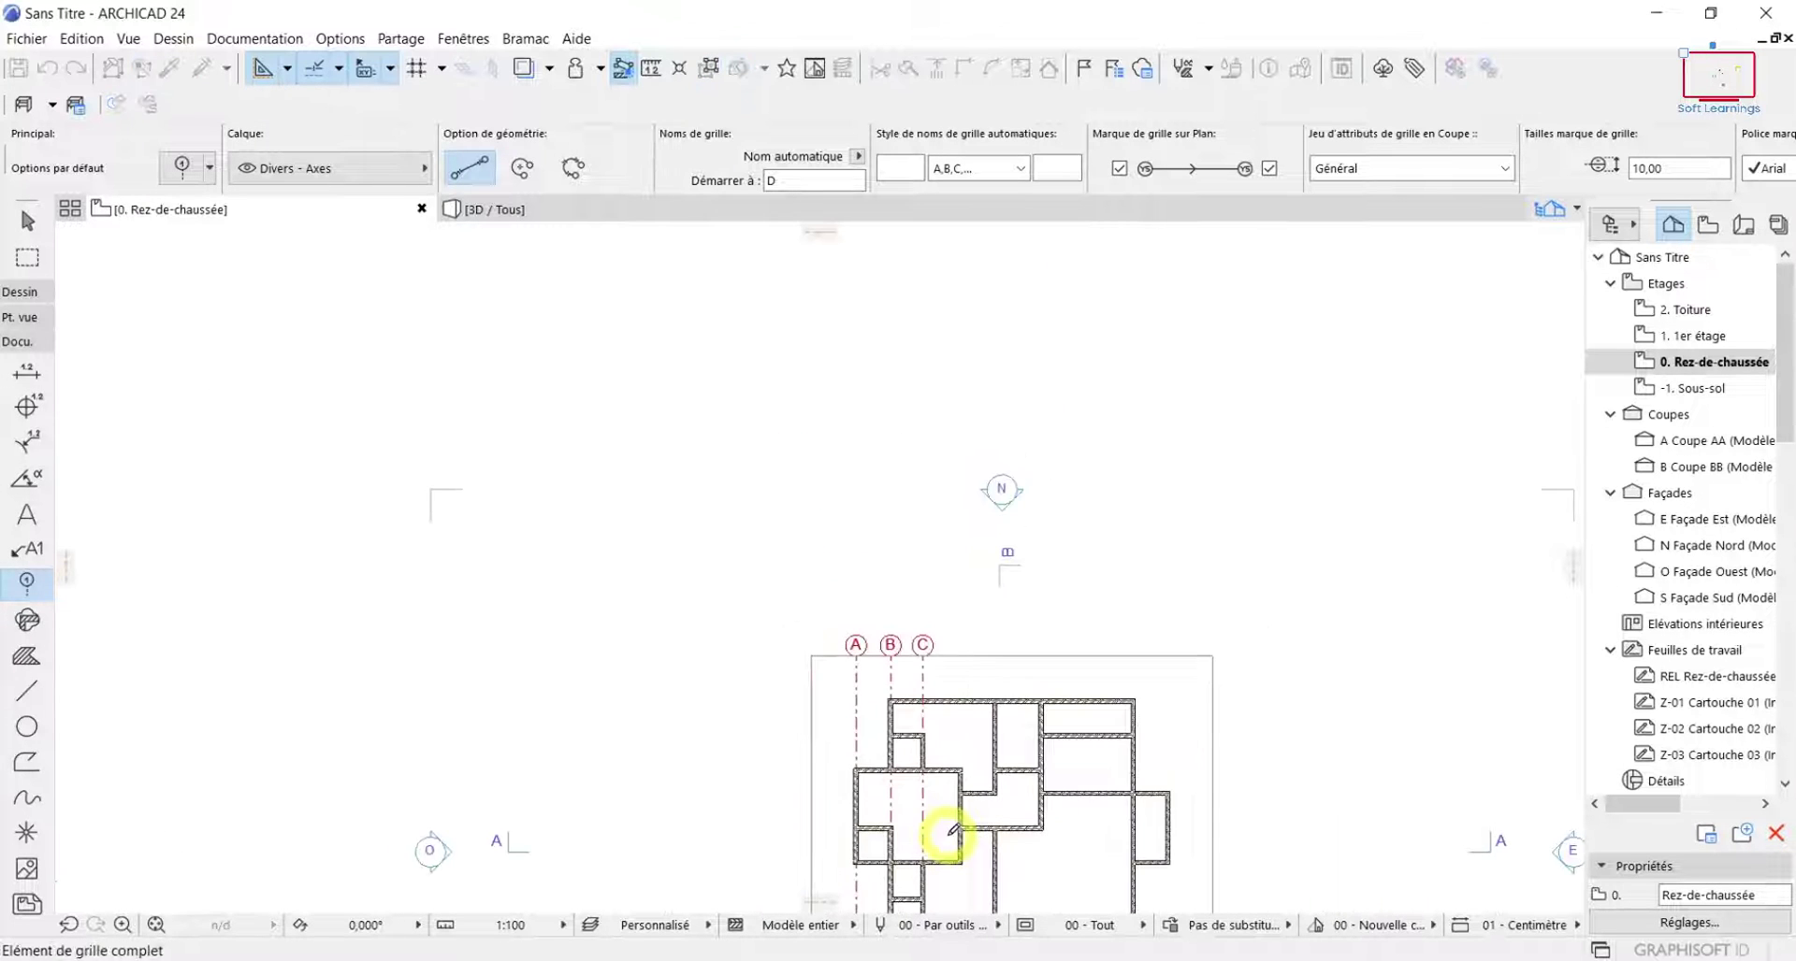
pyautogui.scroll(3, 975, 640)
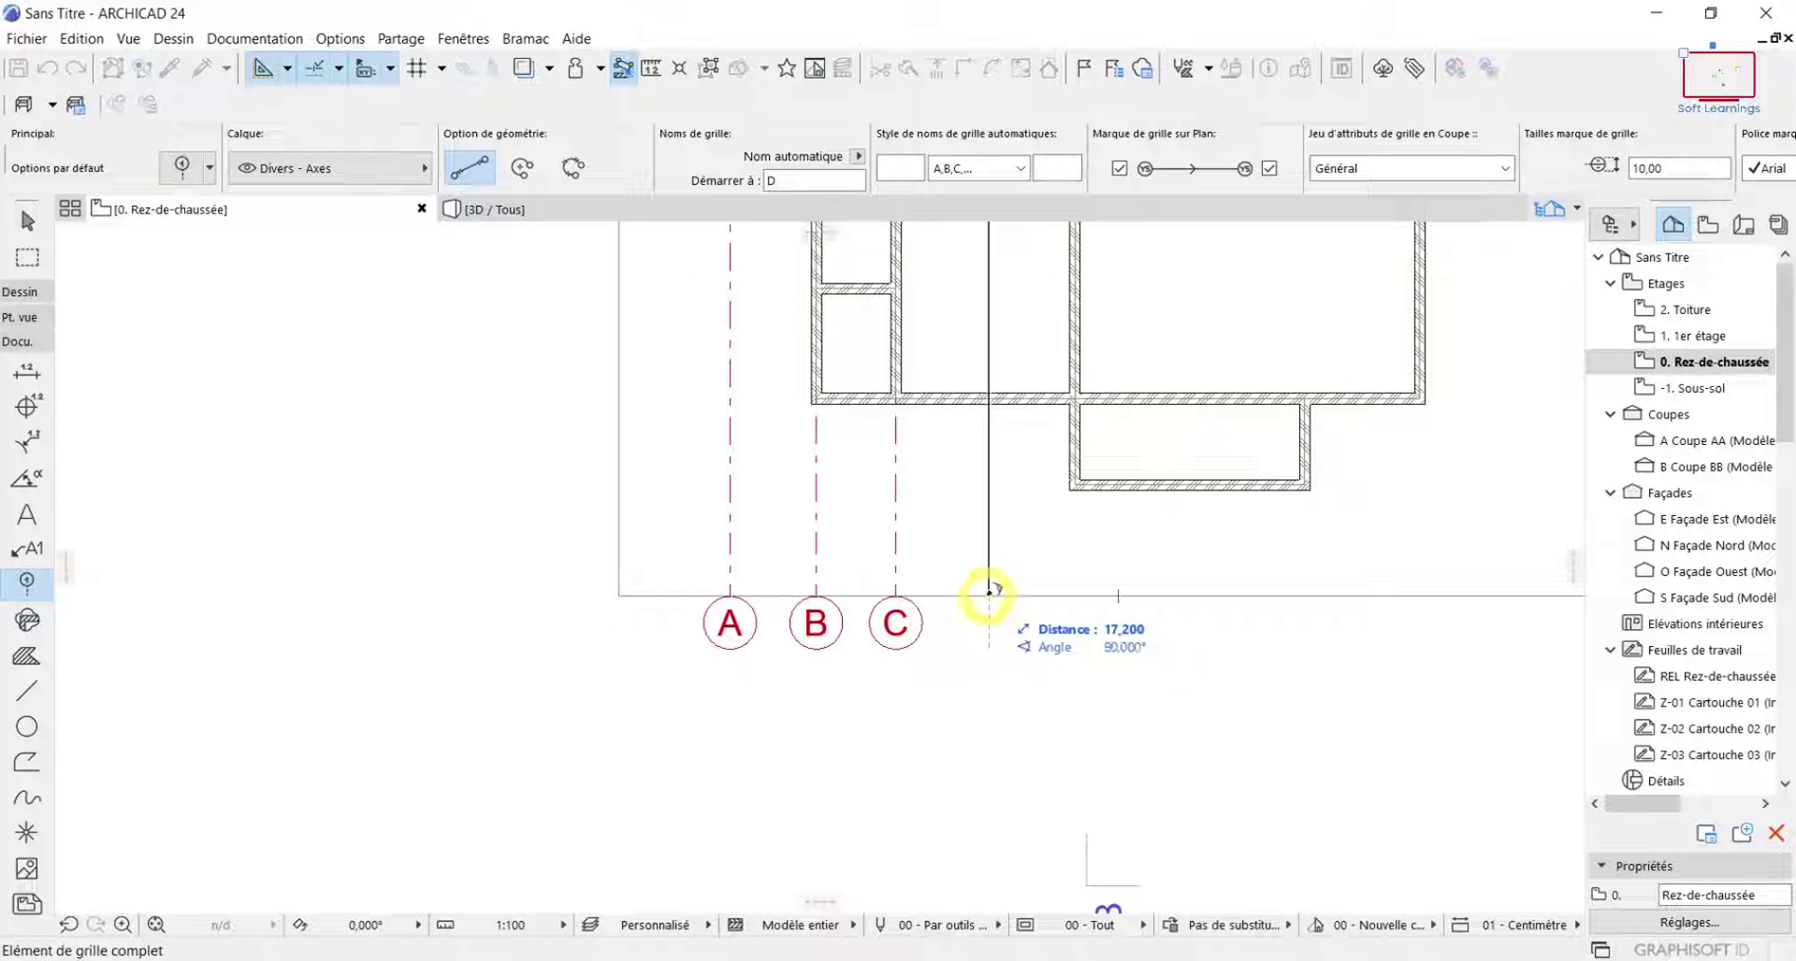
pyautogui.click(989, 592)
# Add a fifth vertical grid line along the first interior wall meeting the north wall from the west, spanning the outer rectangle's full height.
pyautogui.scroll(-4, 991, 598)
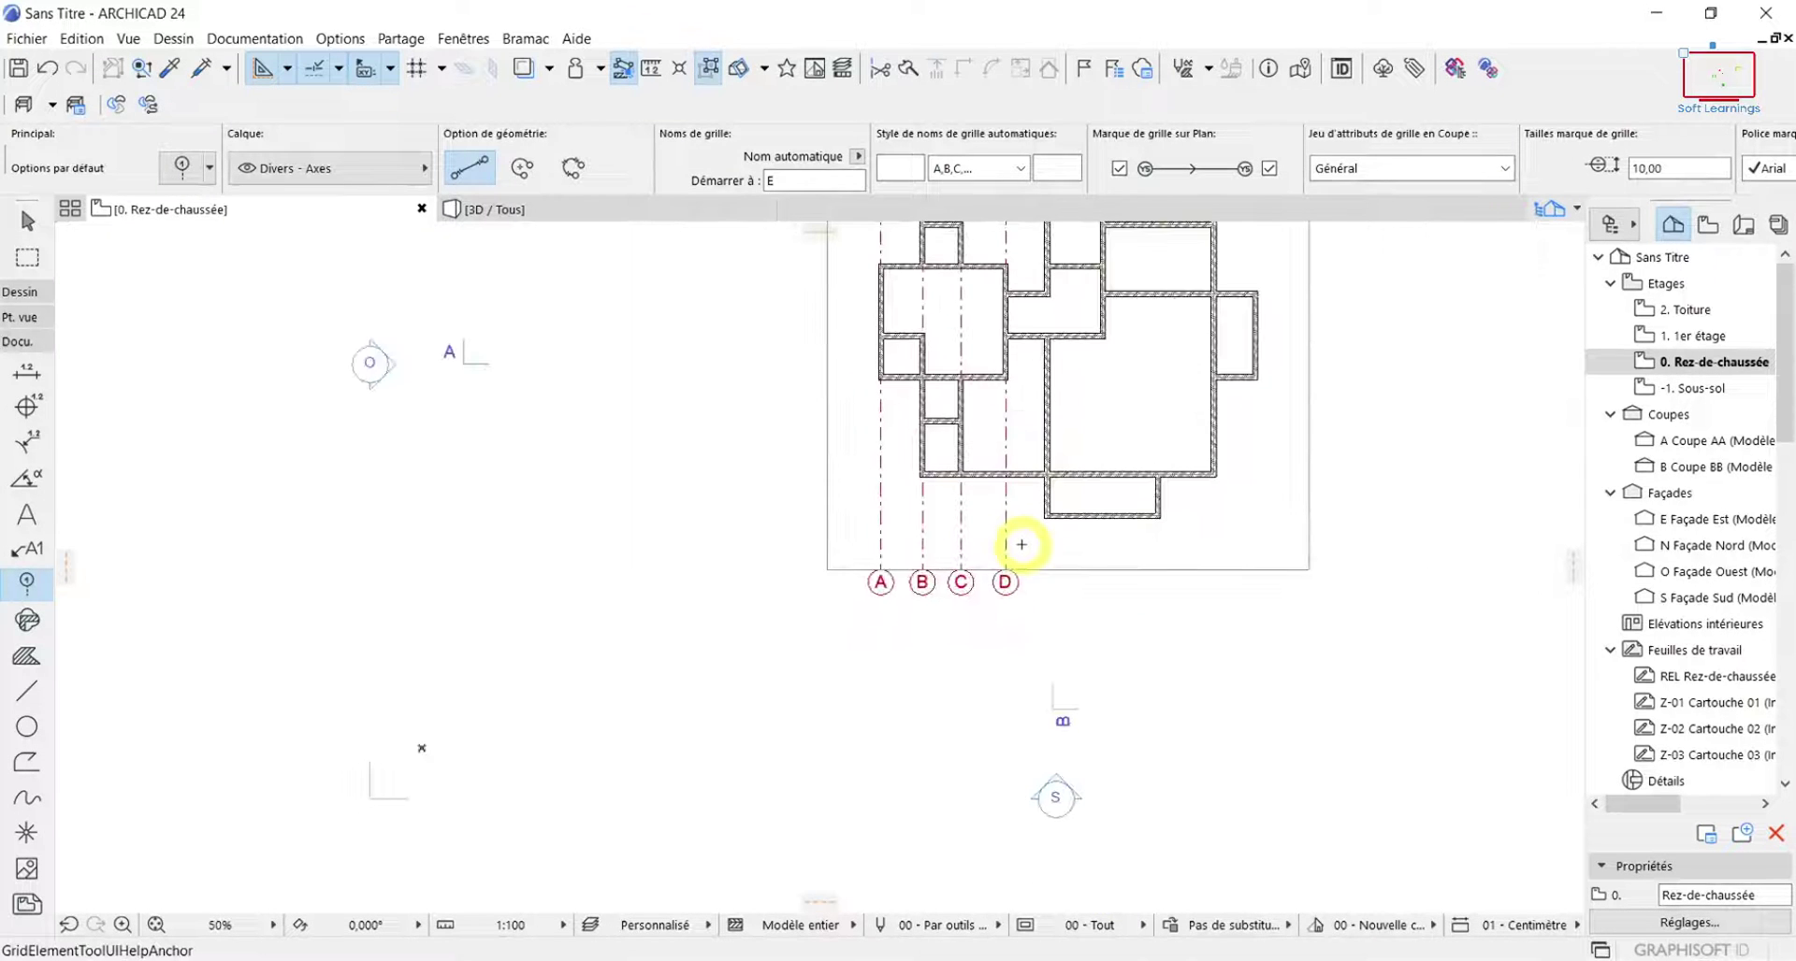
pyautogui.scroll(-2, 1030, 513)
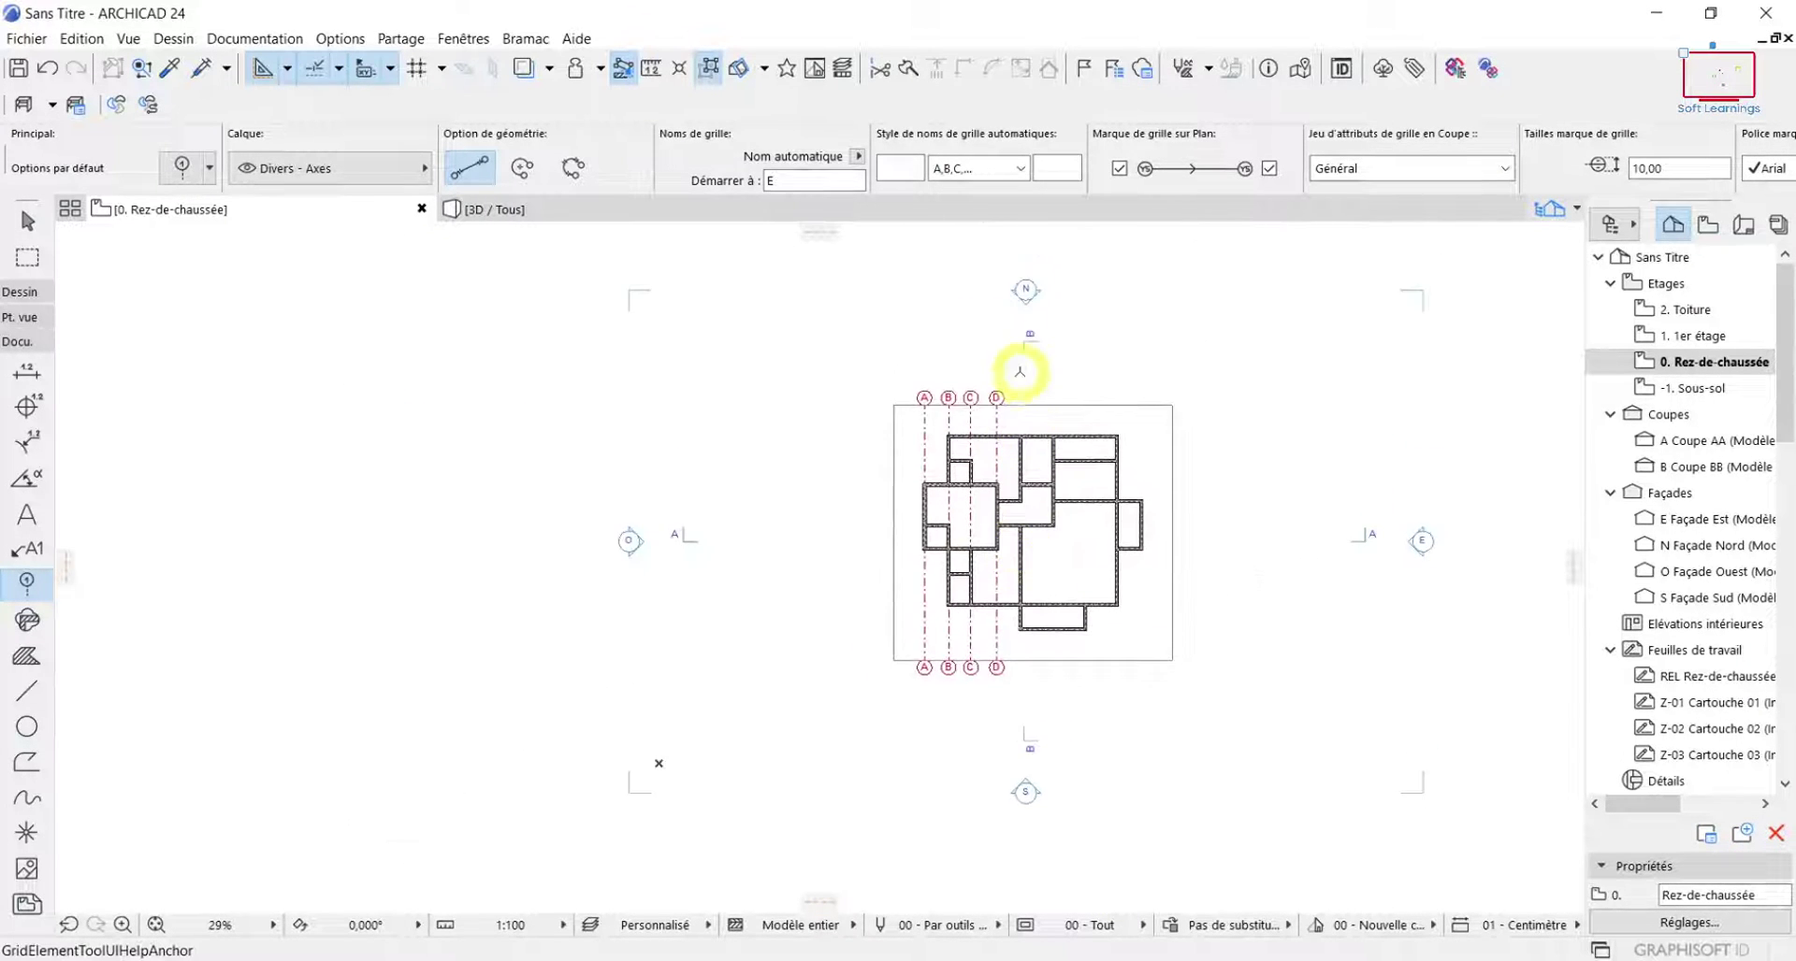
pyautogui.scroll(5, 1027, 407)
pyautogui.scroll(3, 1027, 407)
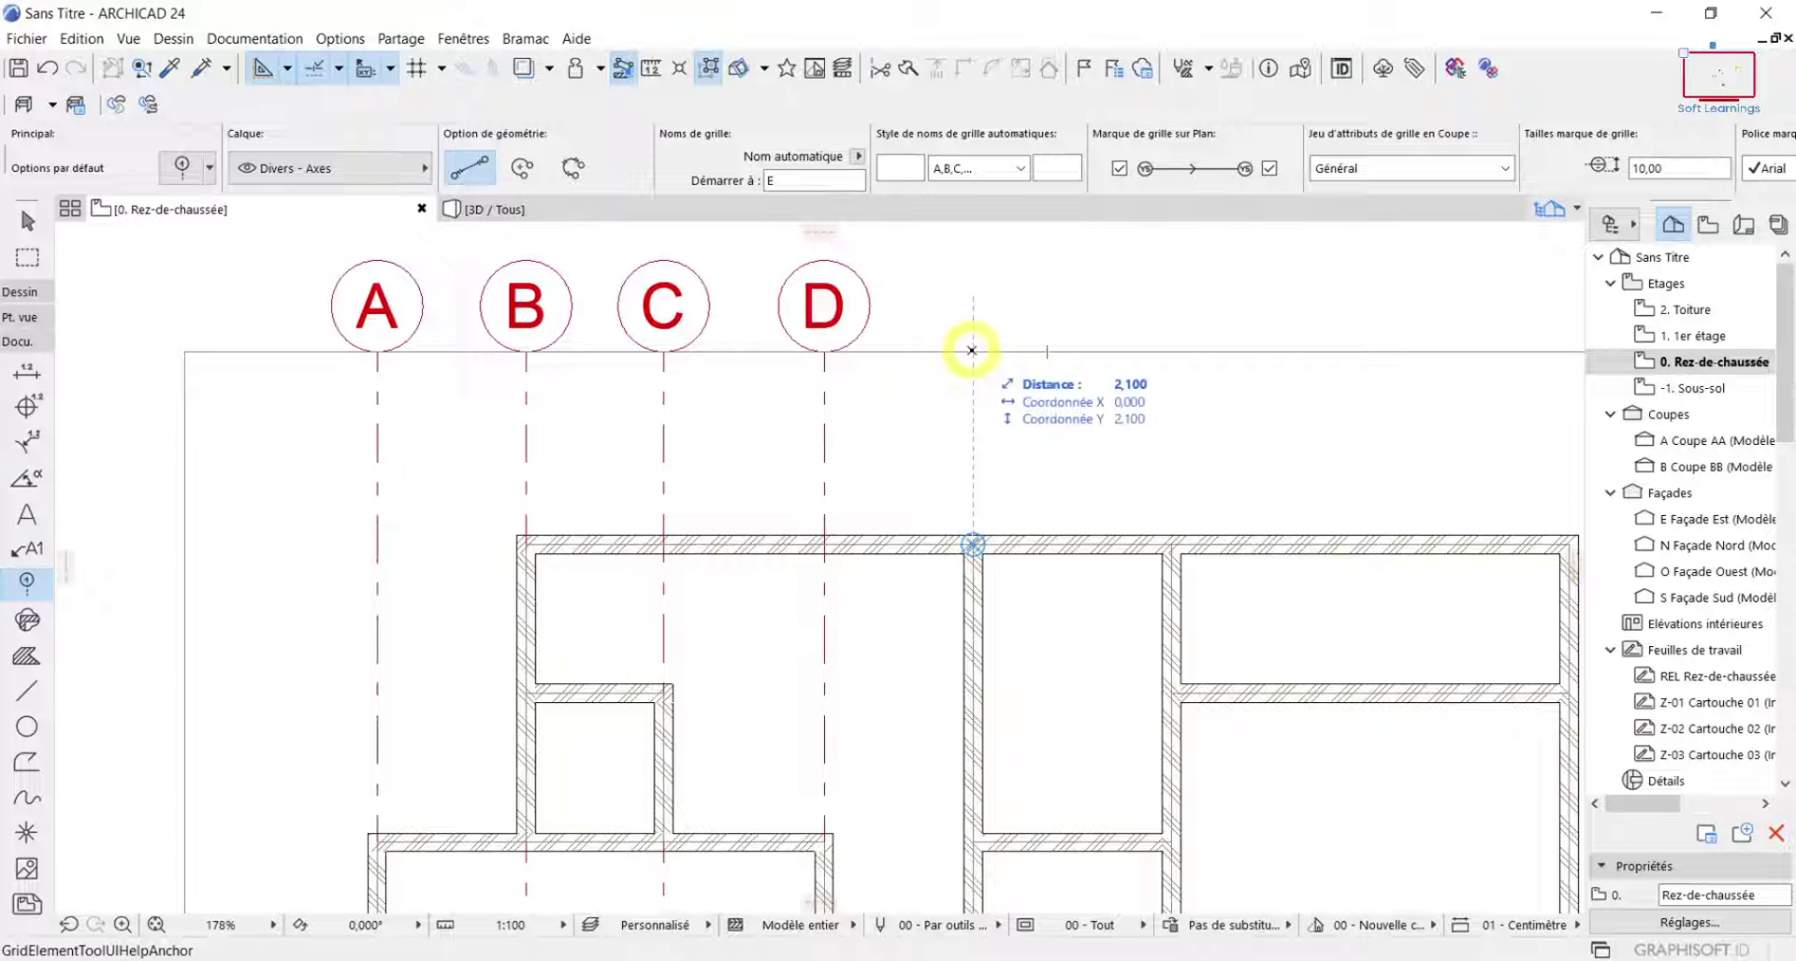
pyautogui.click(972, 351)
pyautogui.scroll(-4, 963, 464)
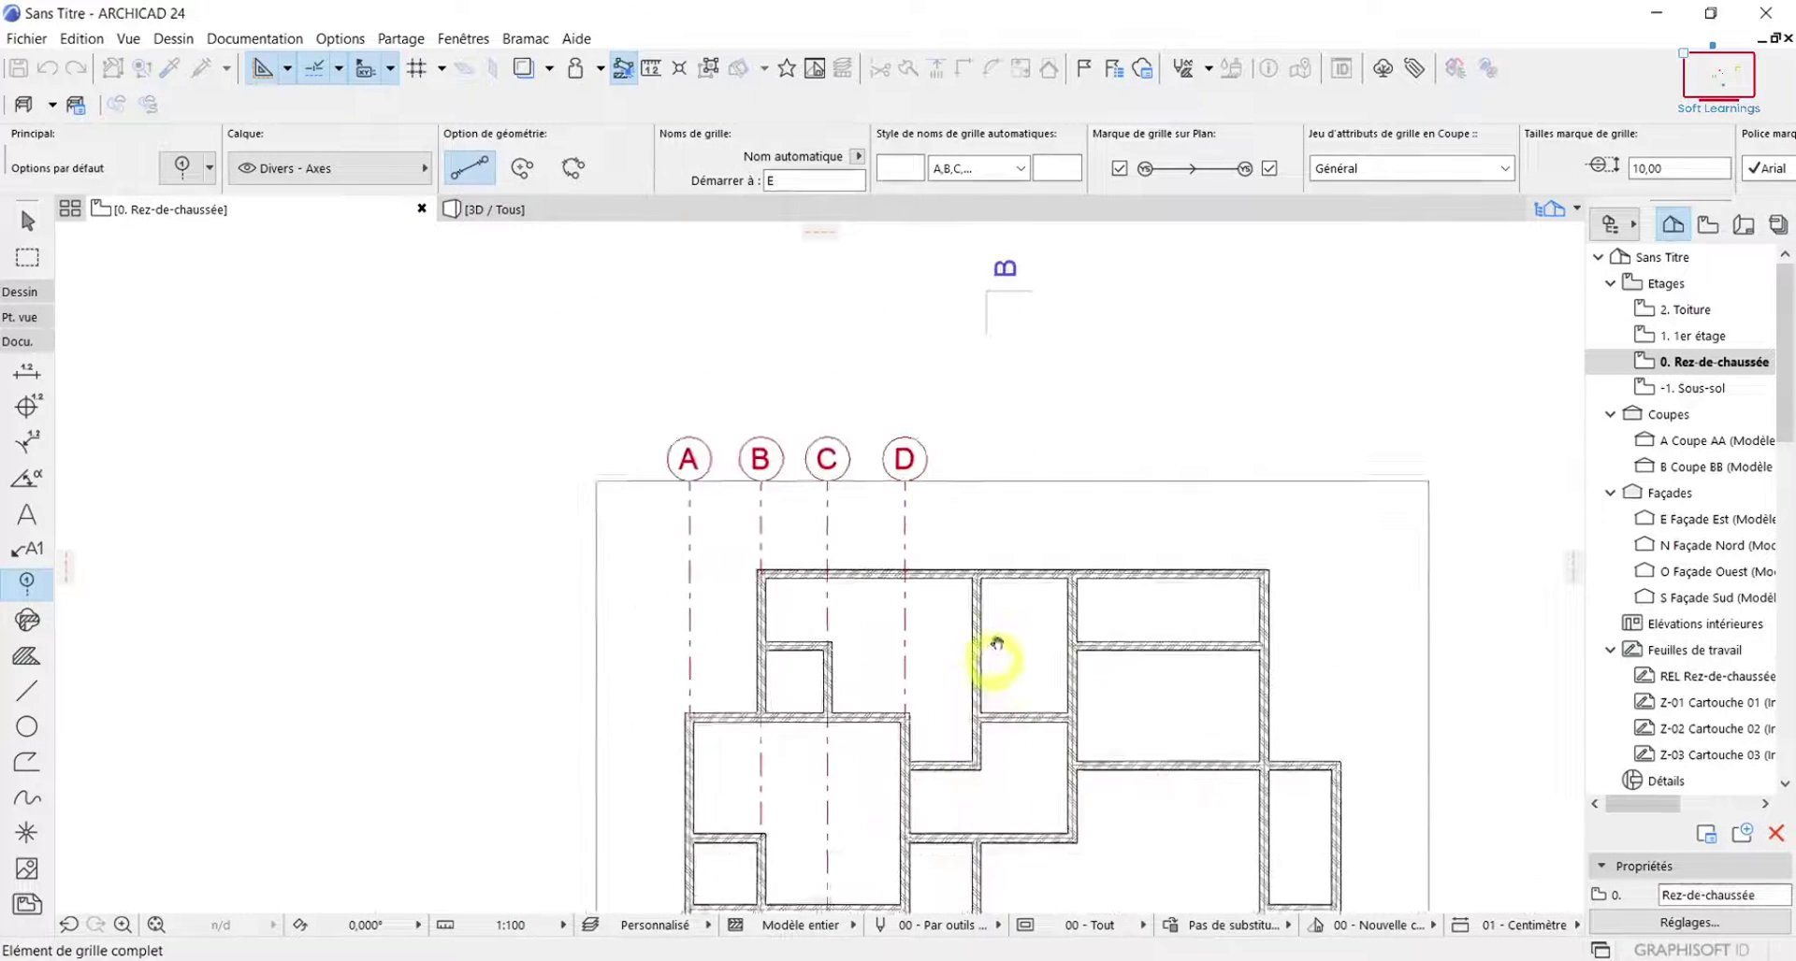
pyautogui.scroll(-4, 989, 491)
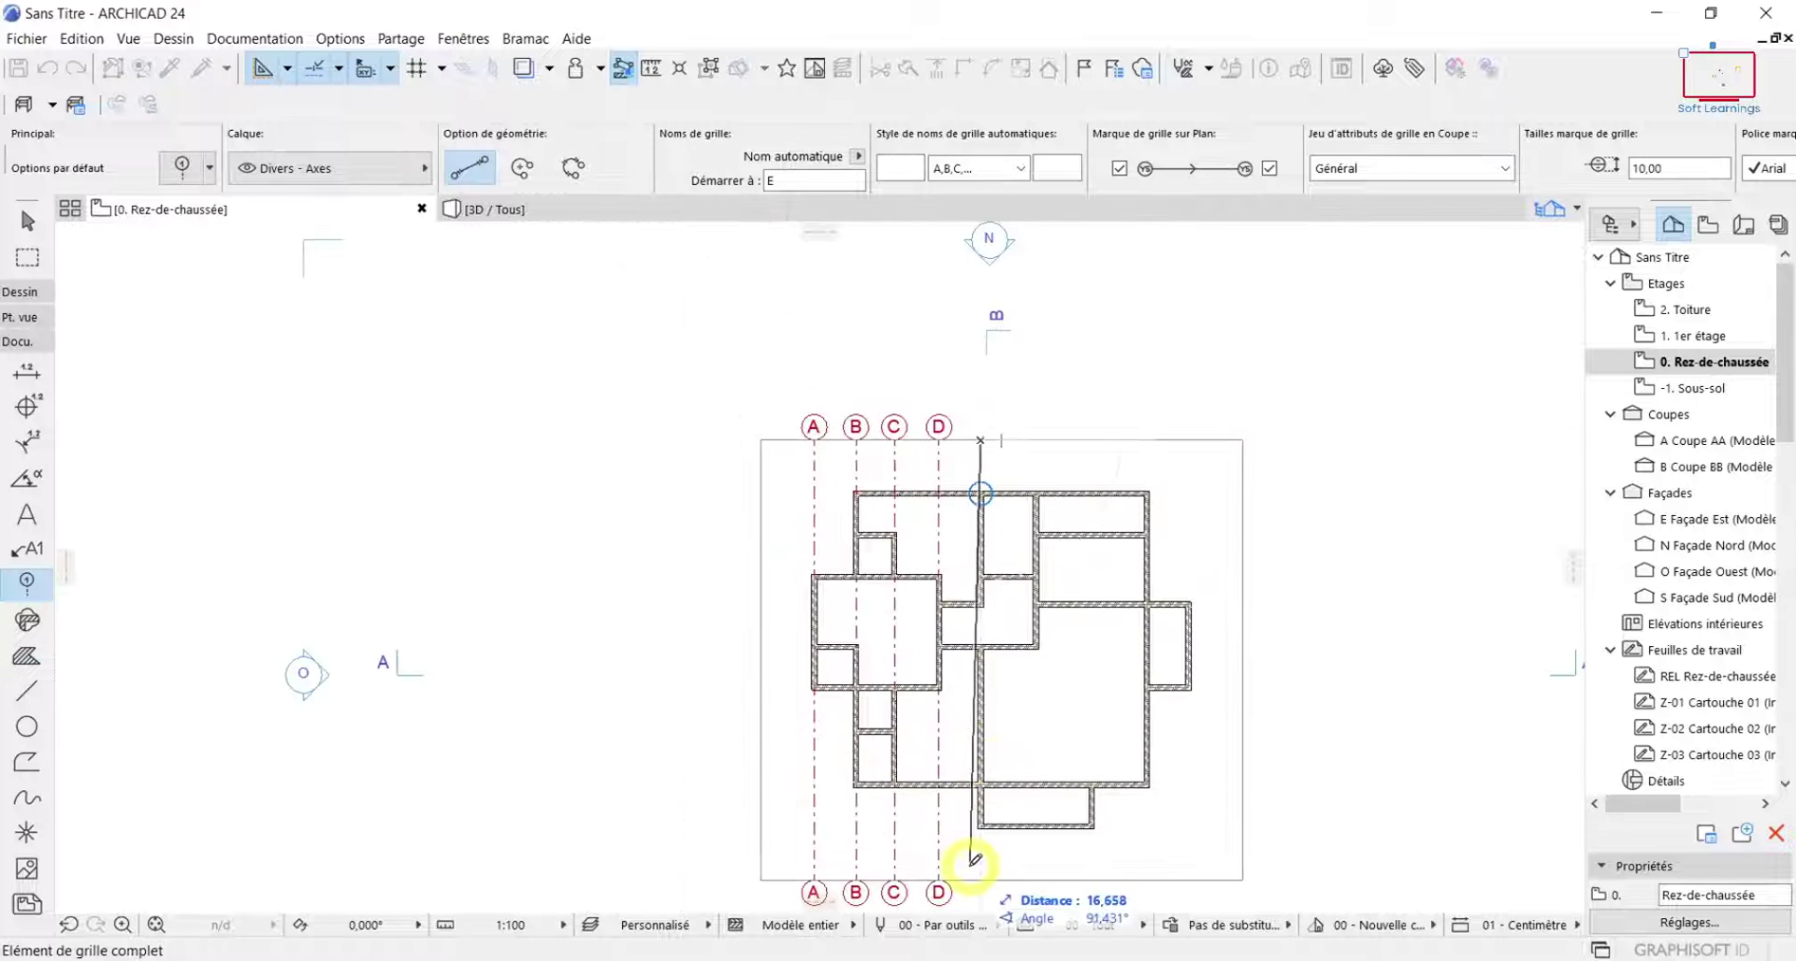
pyautogui.scroll(5, 981, 873)
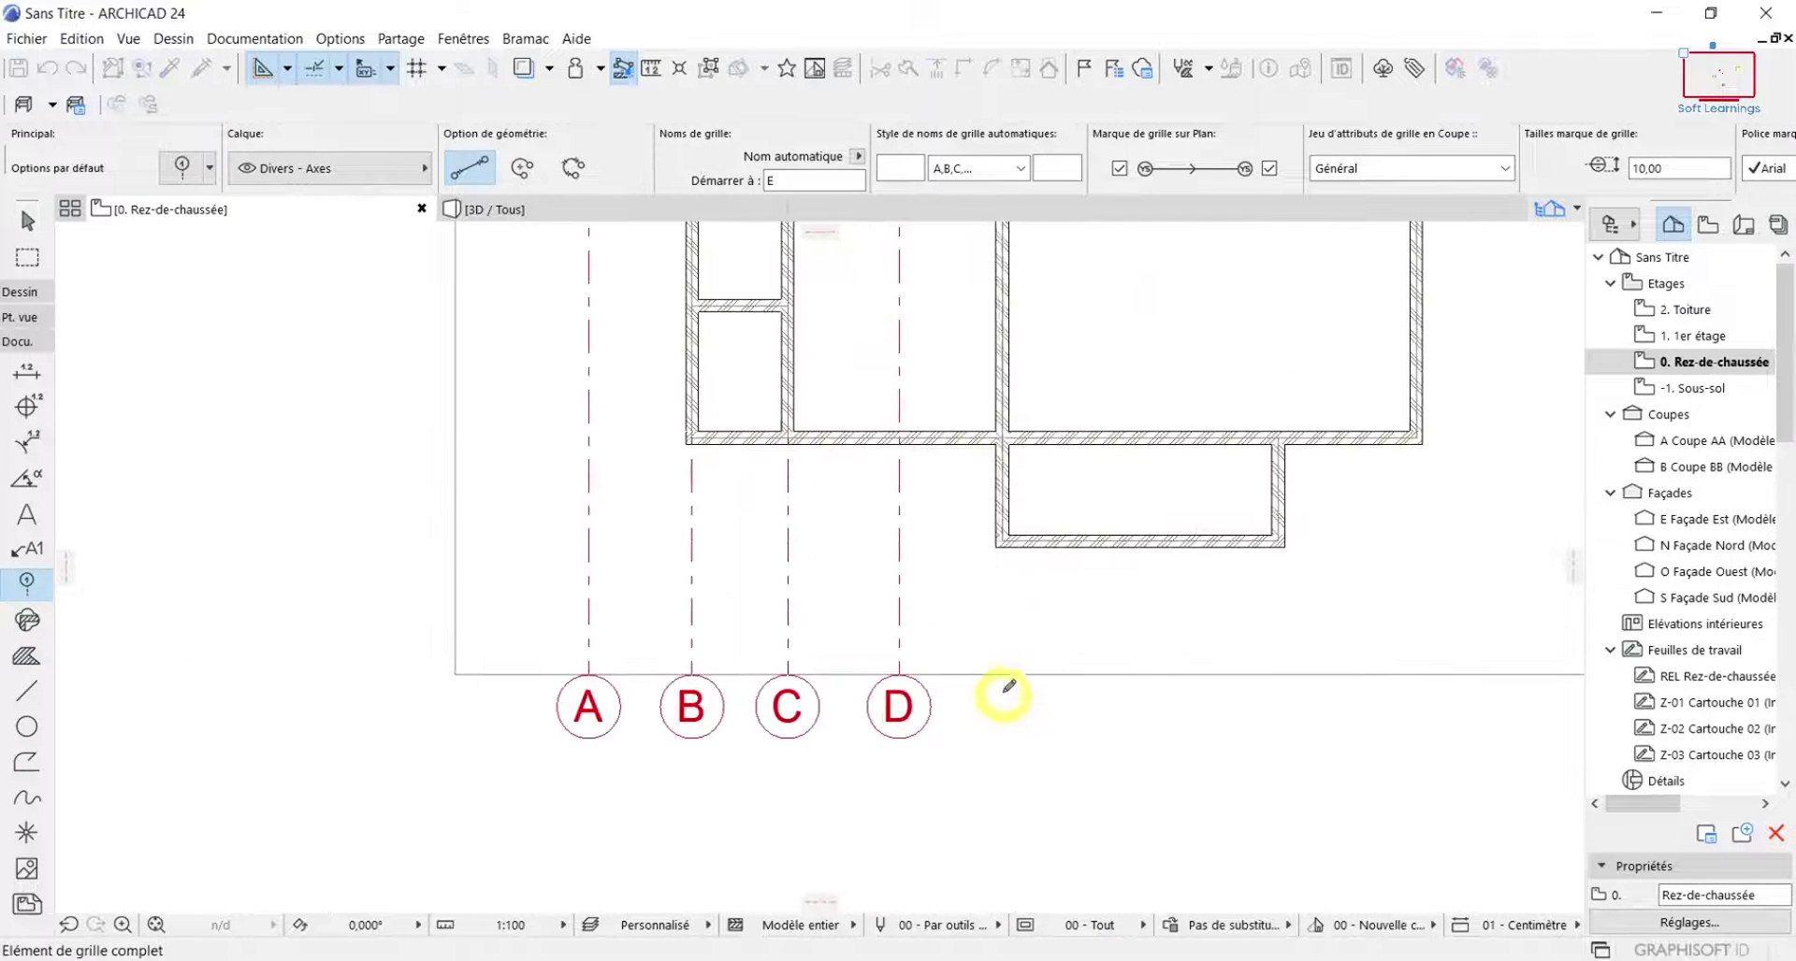
pyautogui.click(1002, 669)
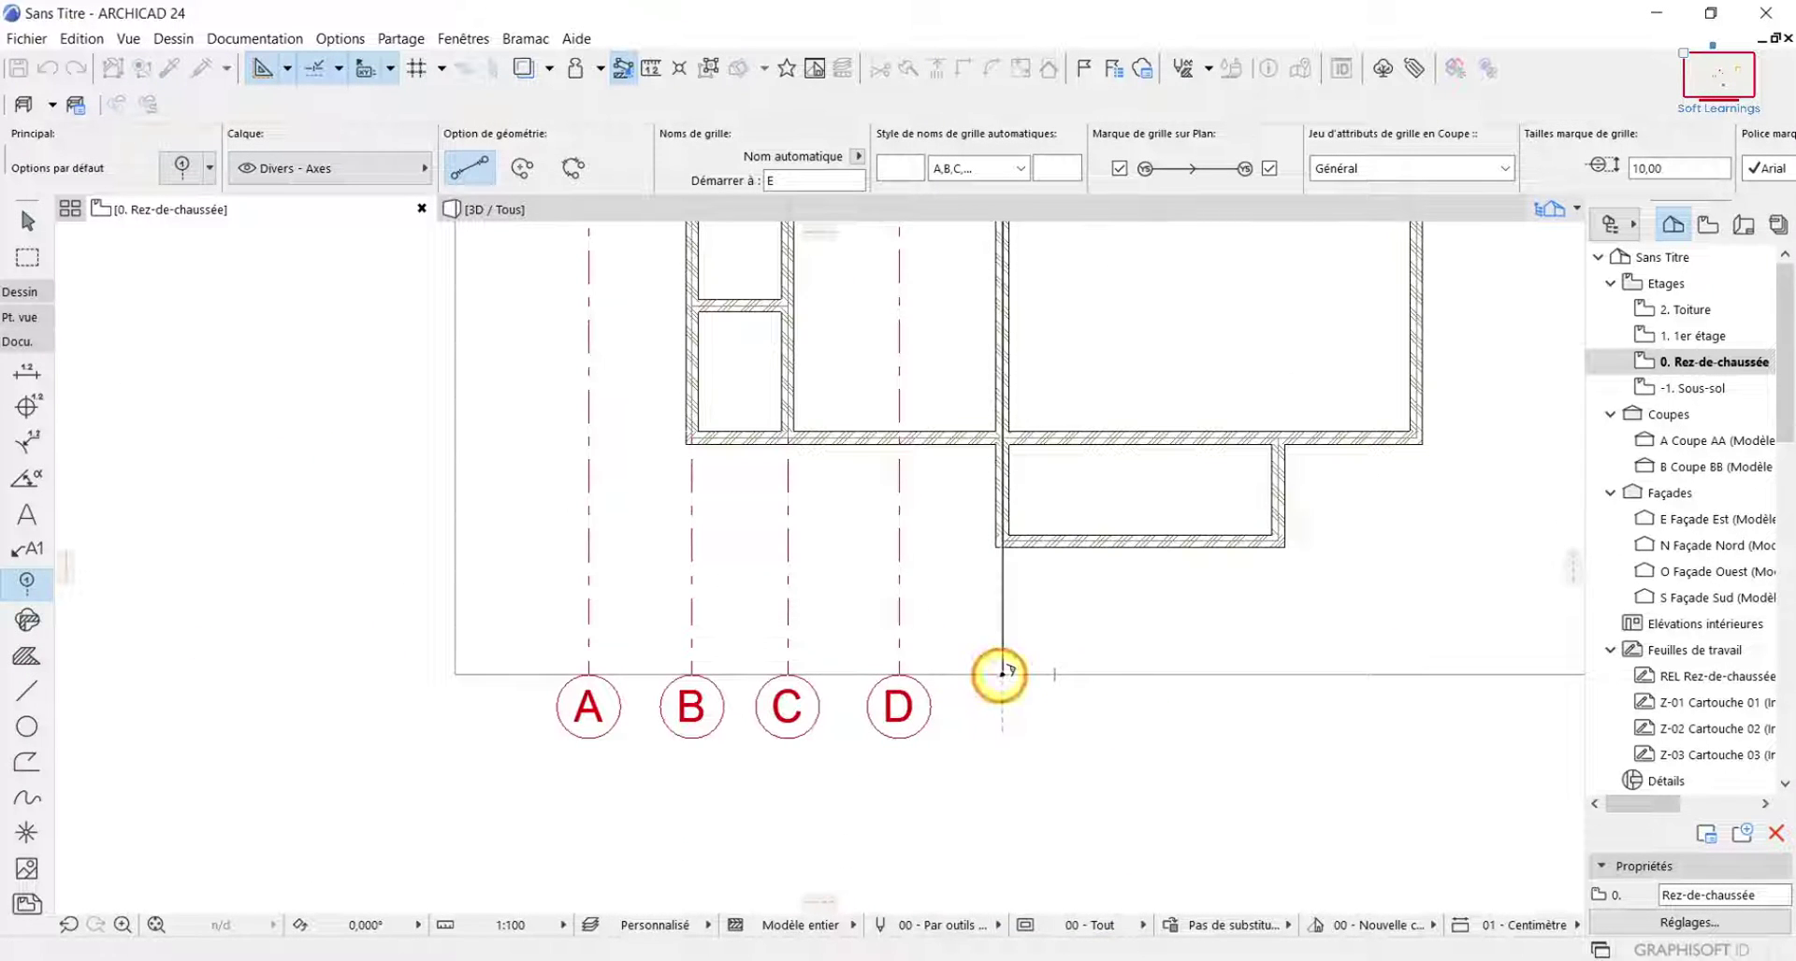
# Add a sixth vertical grid line along the second interior wall meeting the north wall, from the rectangle's upper edge to its lower edge.
pyautogui.scroll(-4, 1024, 653)
pyautogui.moveTo(1130, 516); pyautogui.dragTo(1079, 724, button='middle')
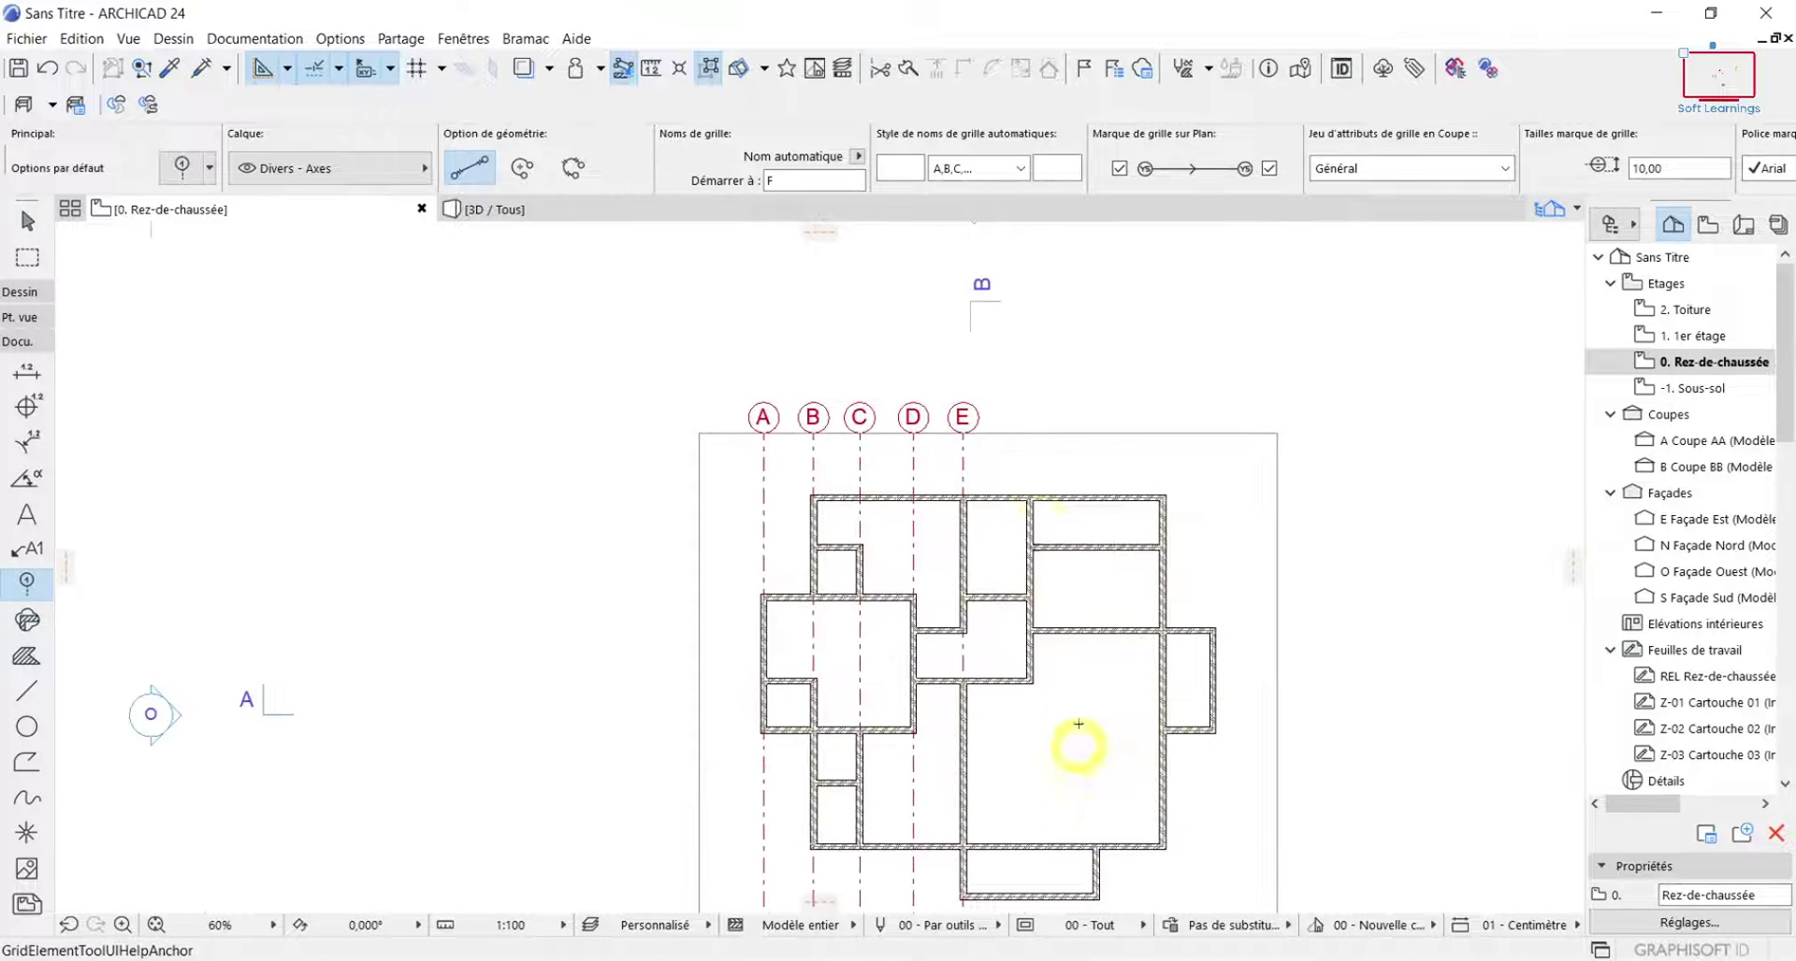
pyautogui.scroll(5, 1037, 451)
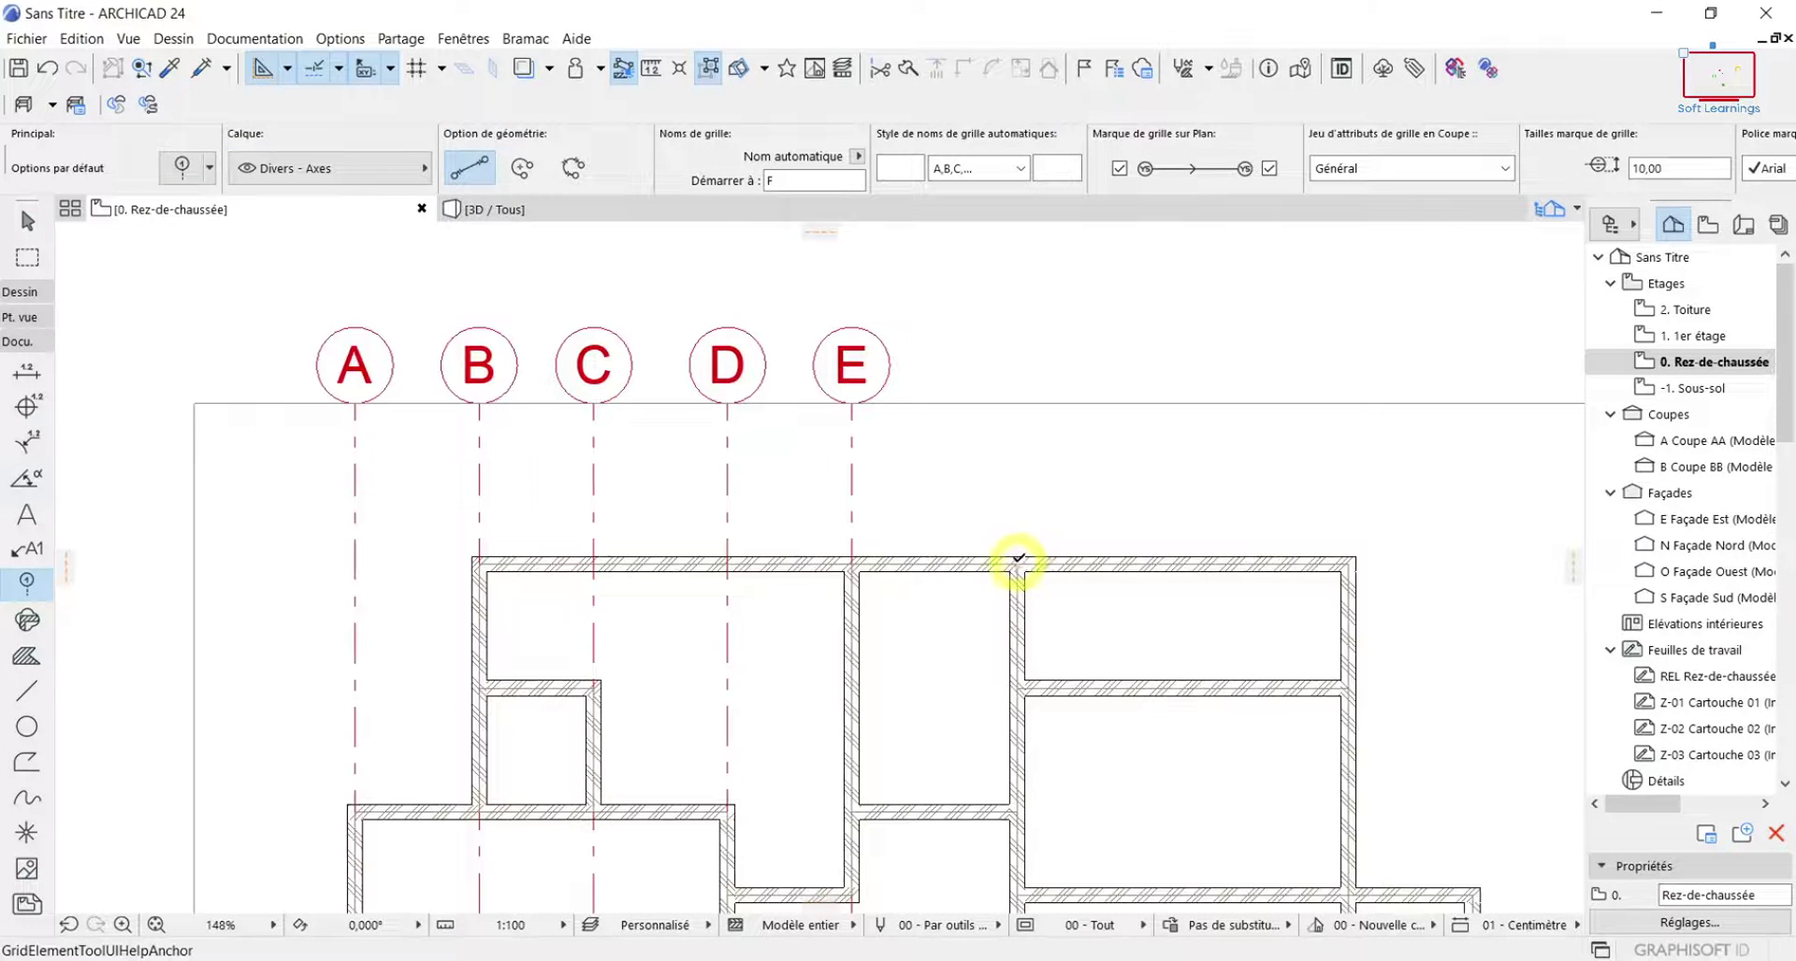
pyautogui.click(1018, 562)
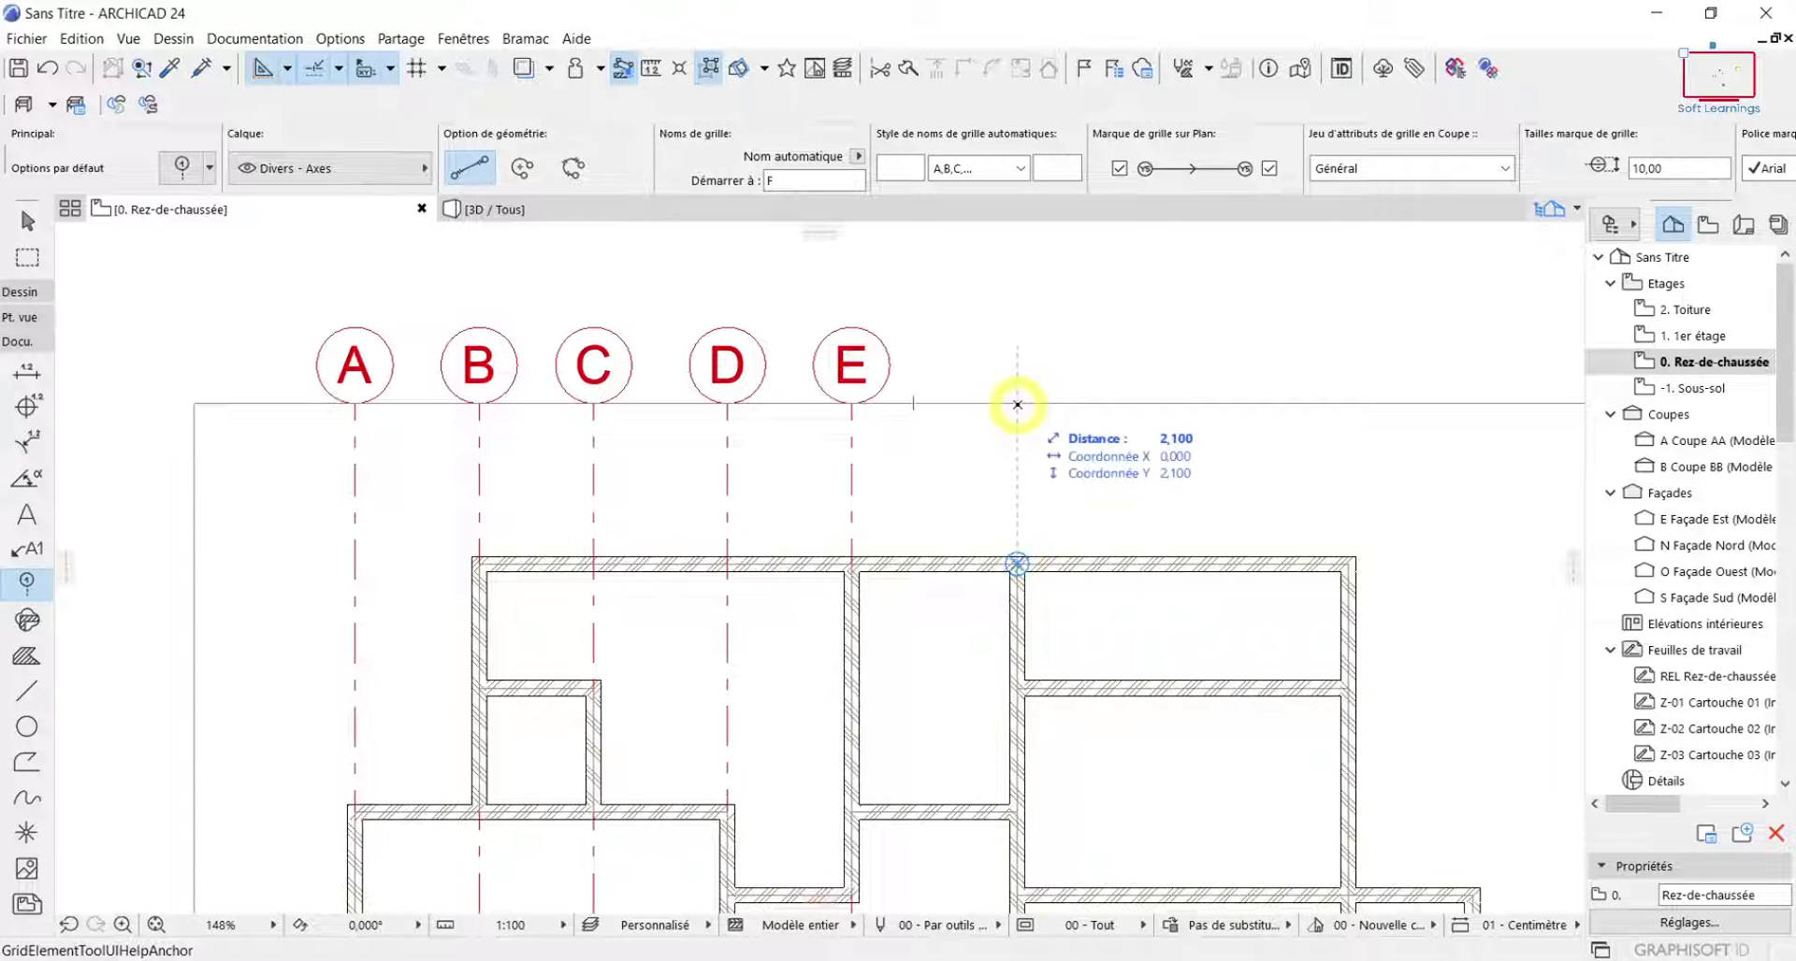
pyautogui.click(1017, 405)
pyautogui.scroll(-4, 991, 734)
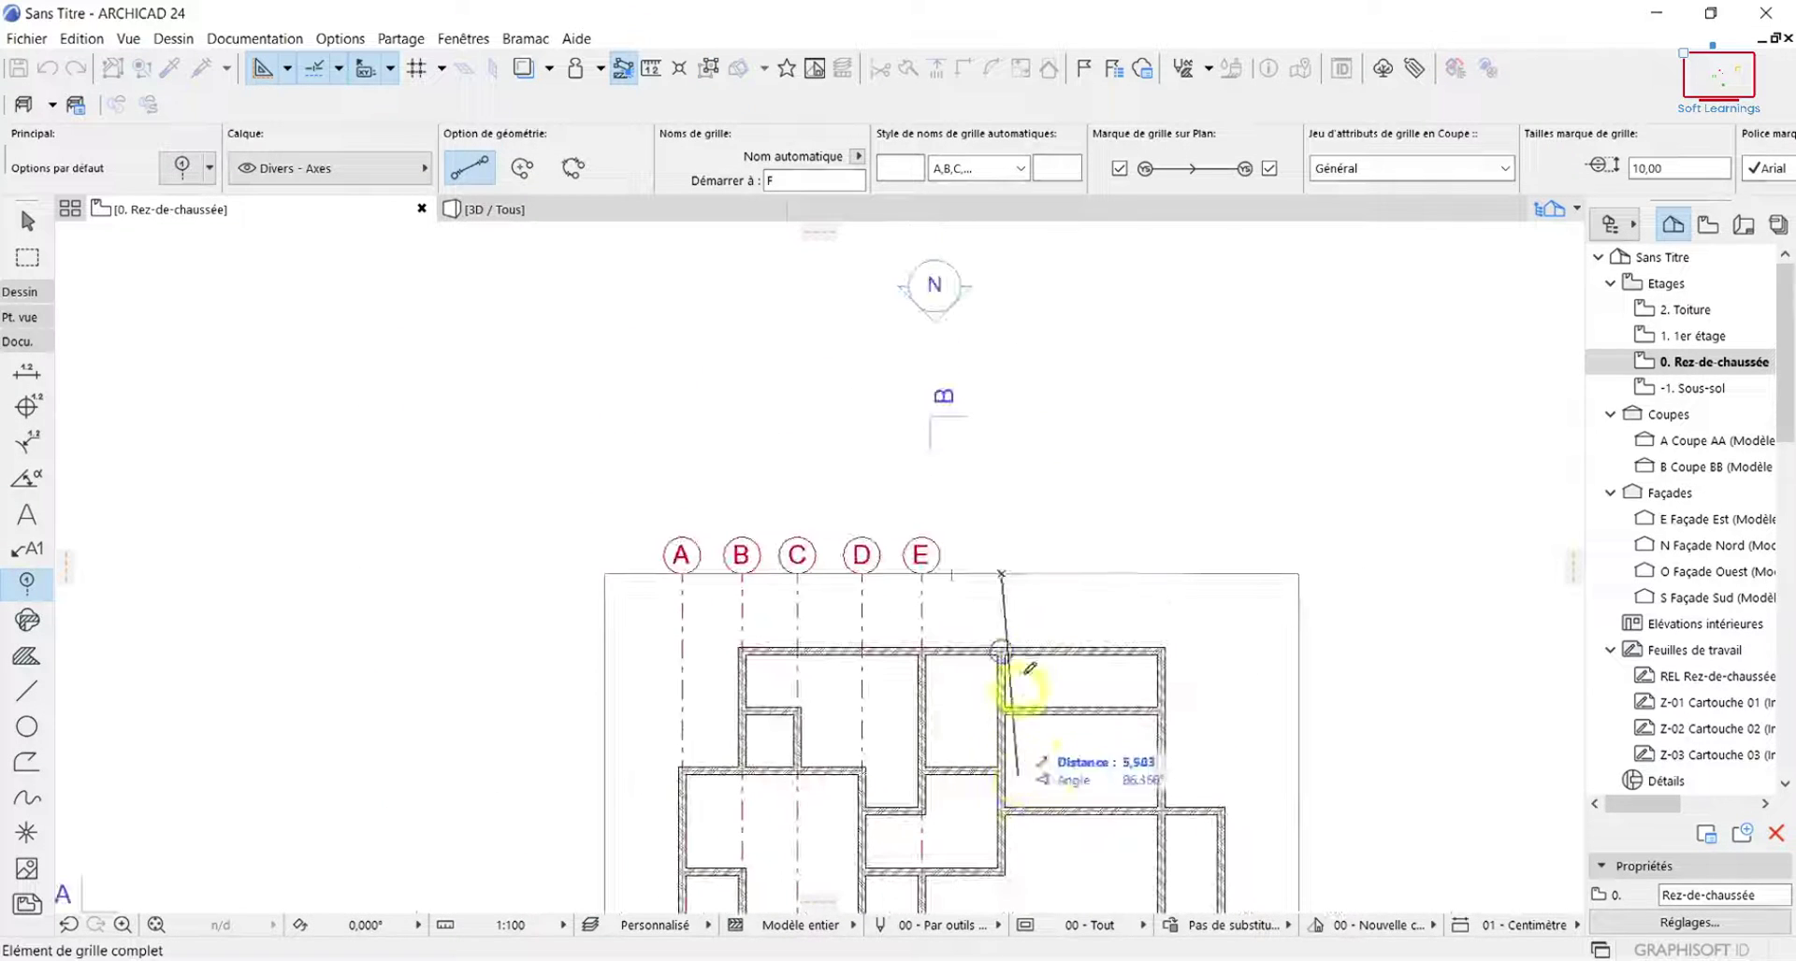
pyautogui.moveTo(1019, 779); pyautogui.dragTo(1028, 504, button='middle')
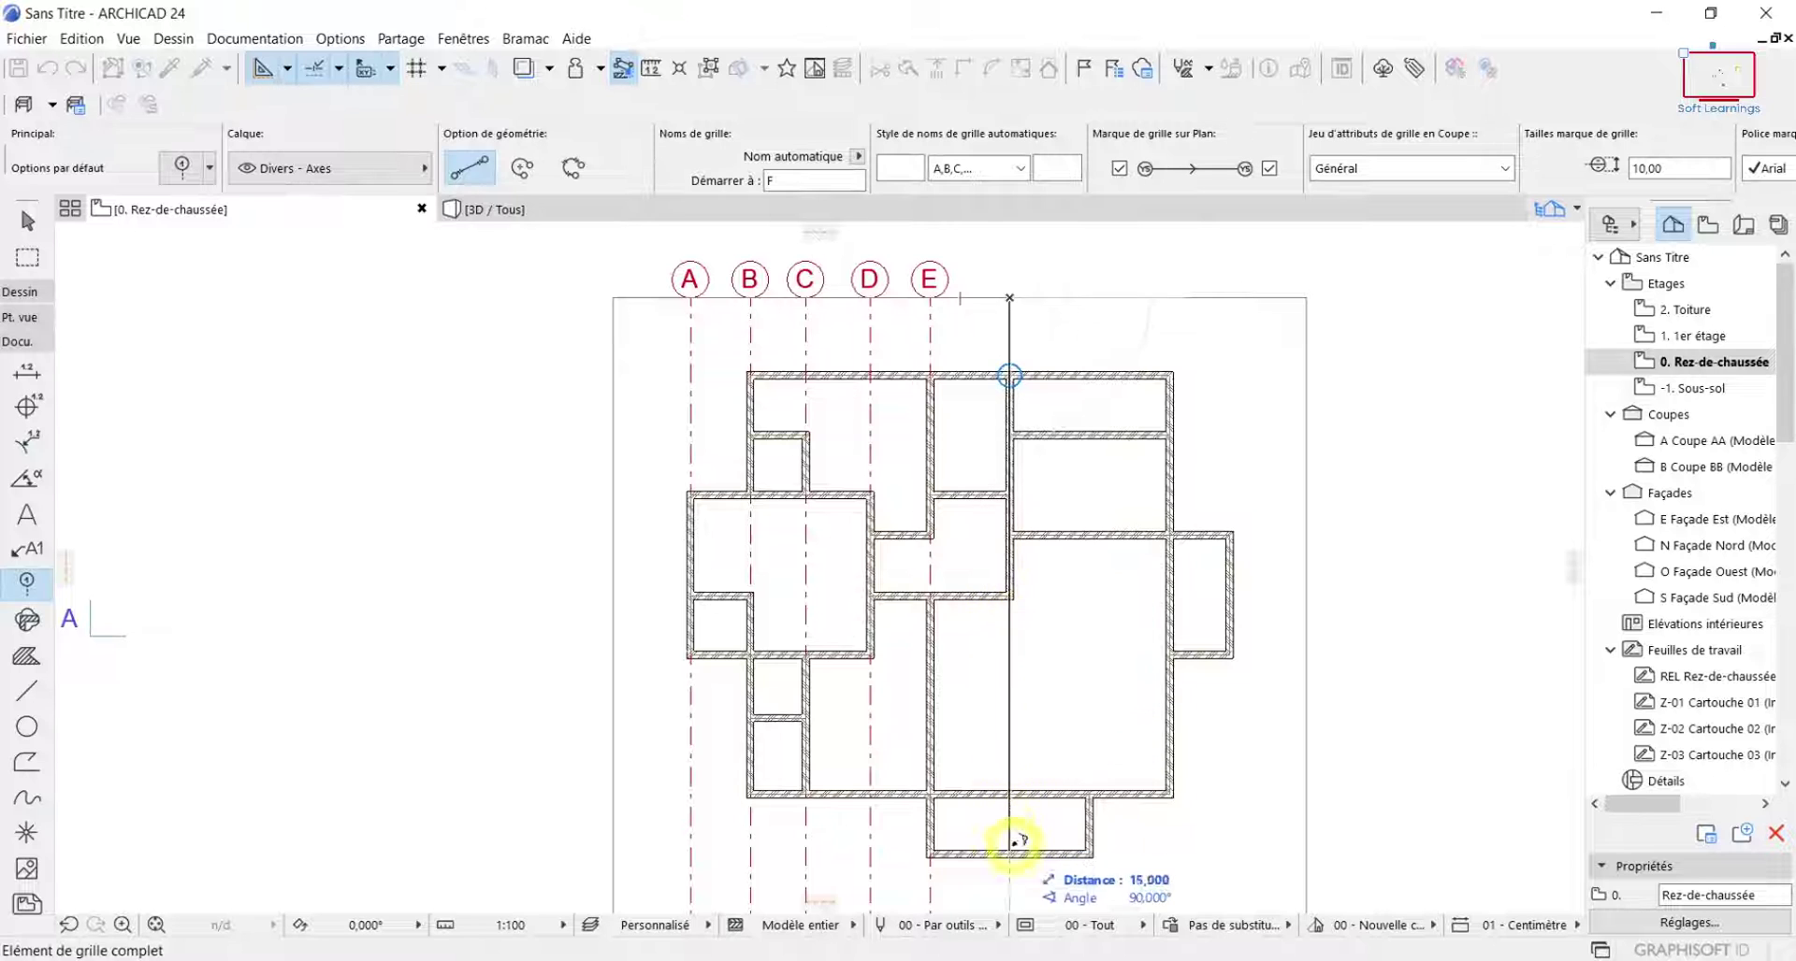
pyautogui.moveTo(1020, 864); pyautogui.dragTo(991, 711, button='middle')
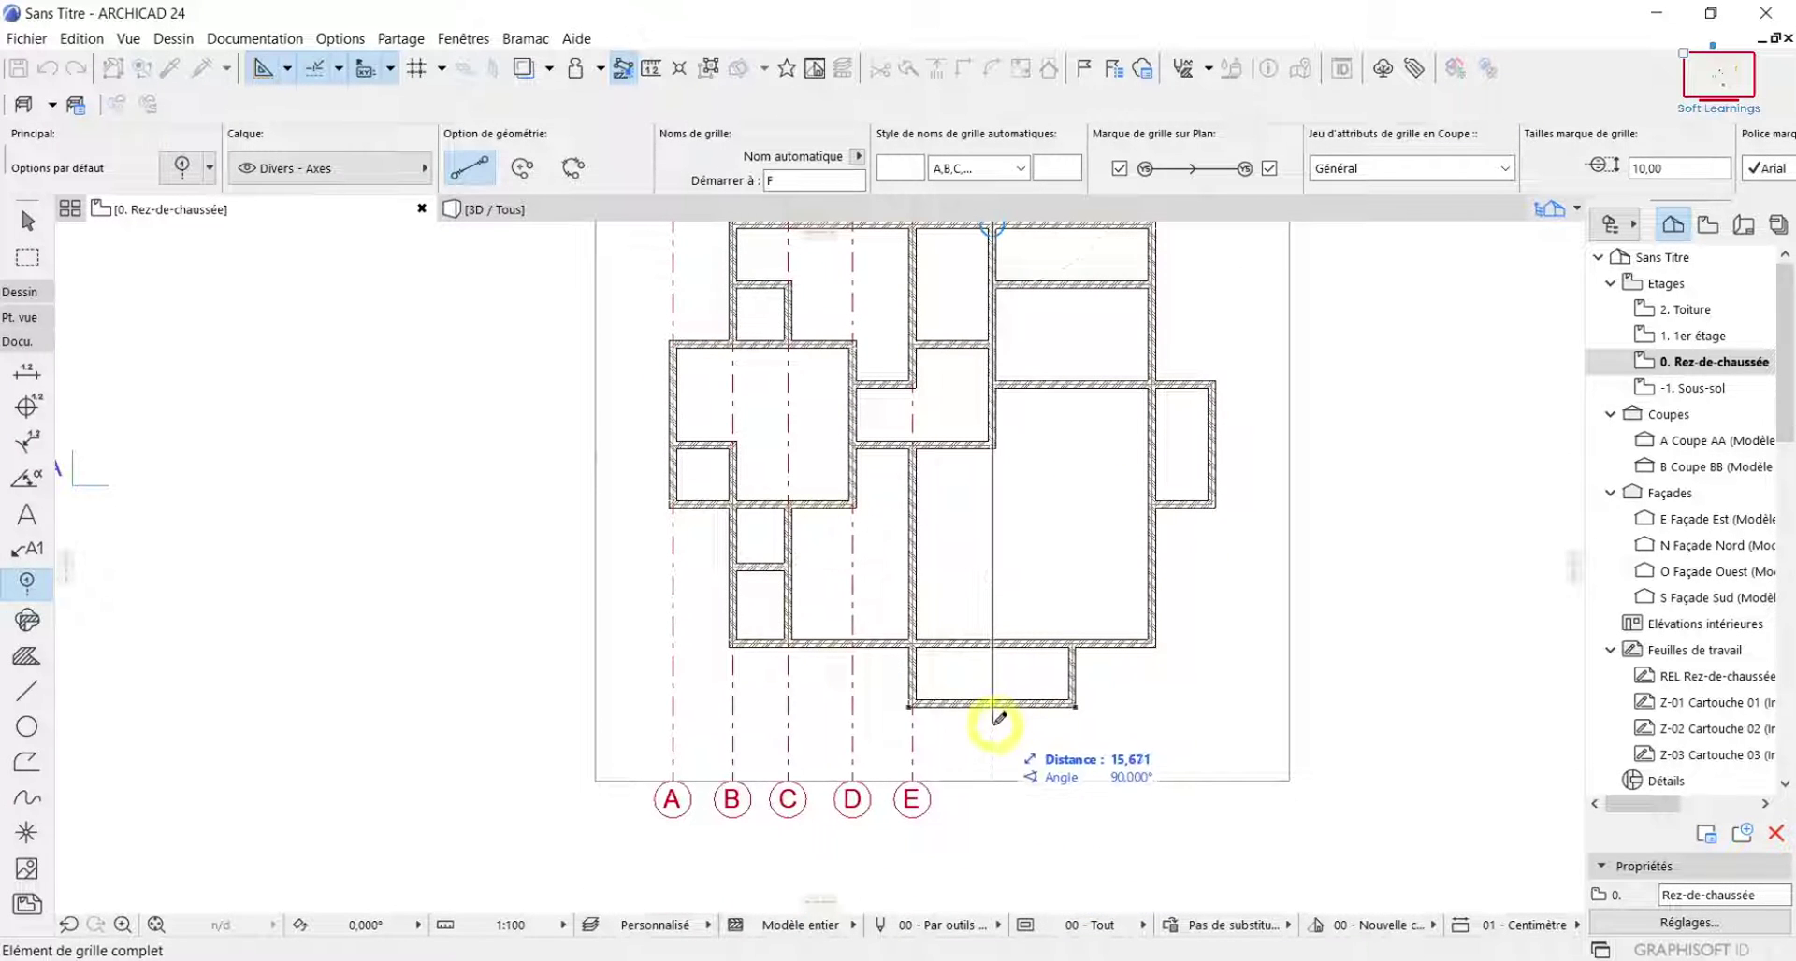
pyautogui.click(995, 782)
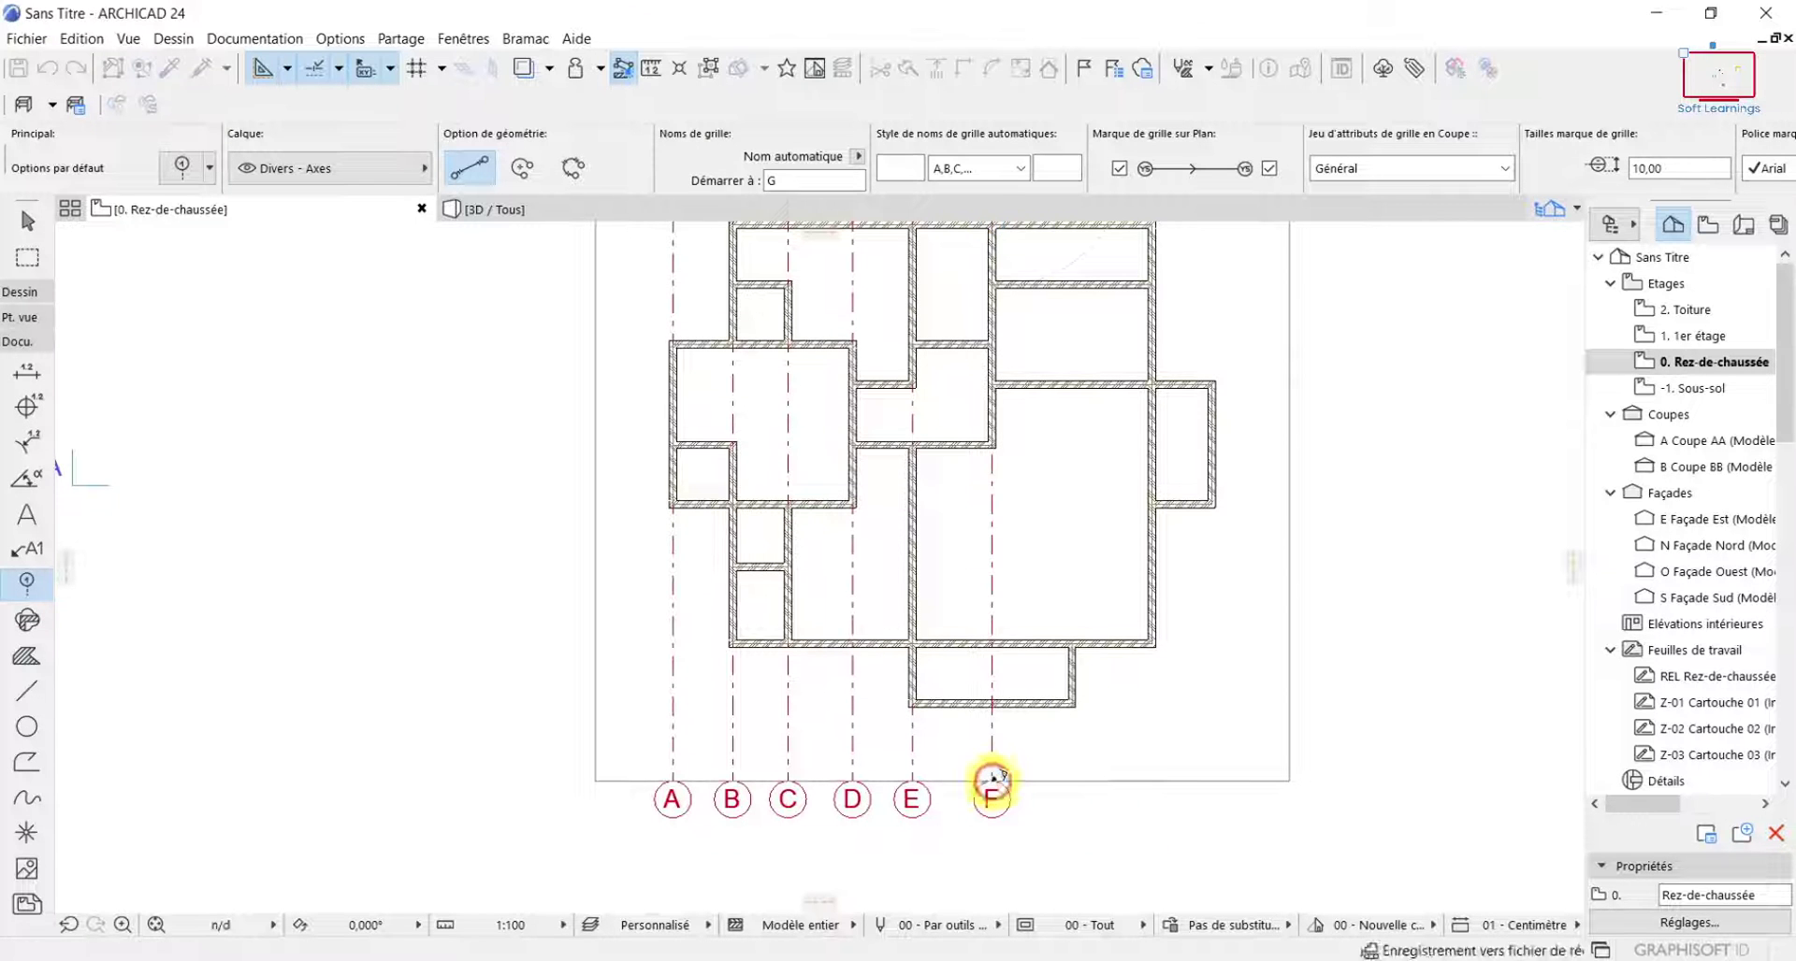
pyautogui.scroll(-3, 1028, 720)
pyautogui.scroll(3, 1010, 524)
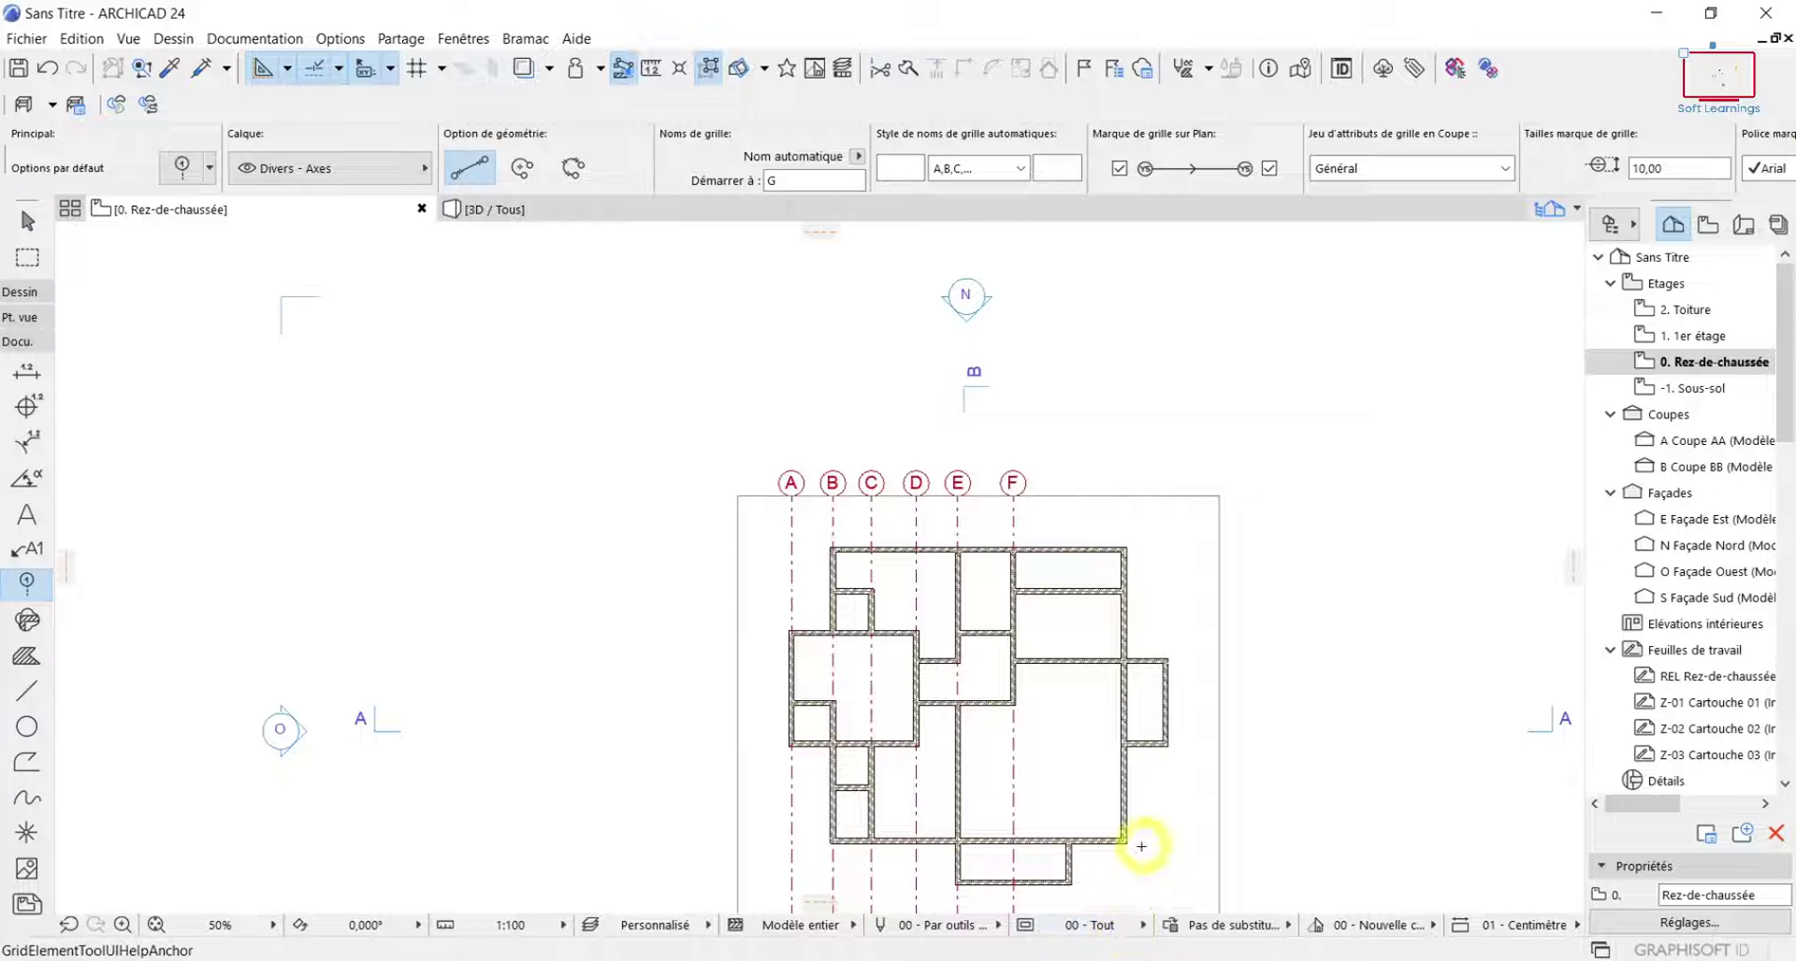
pyautogui.scroll(-3, 1142, 846)
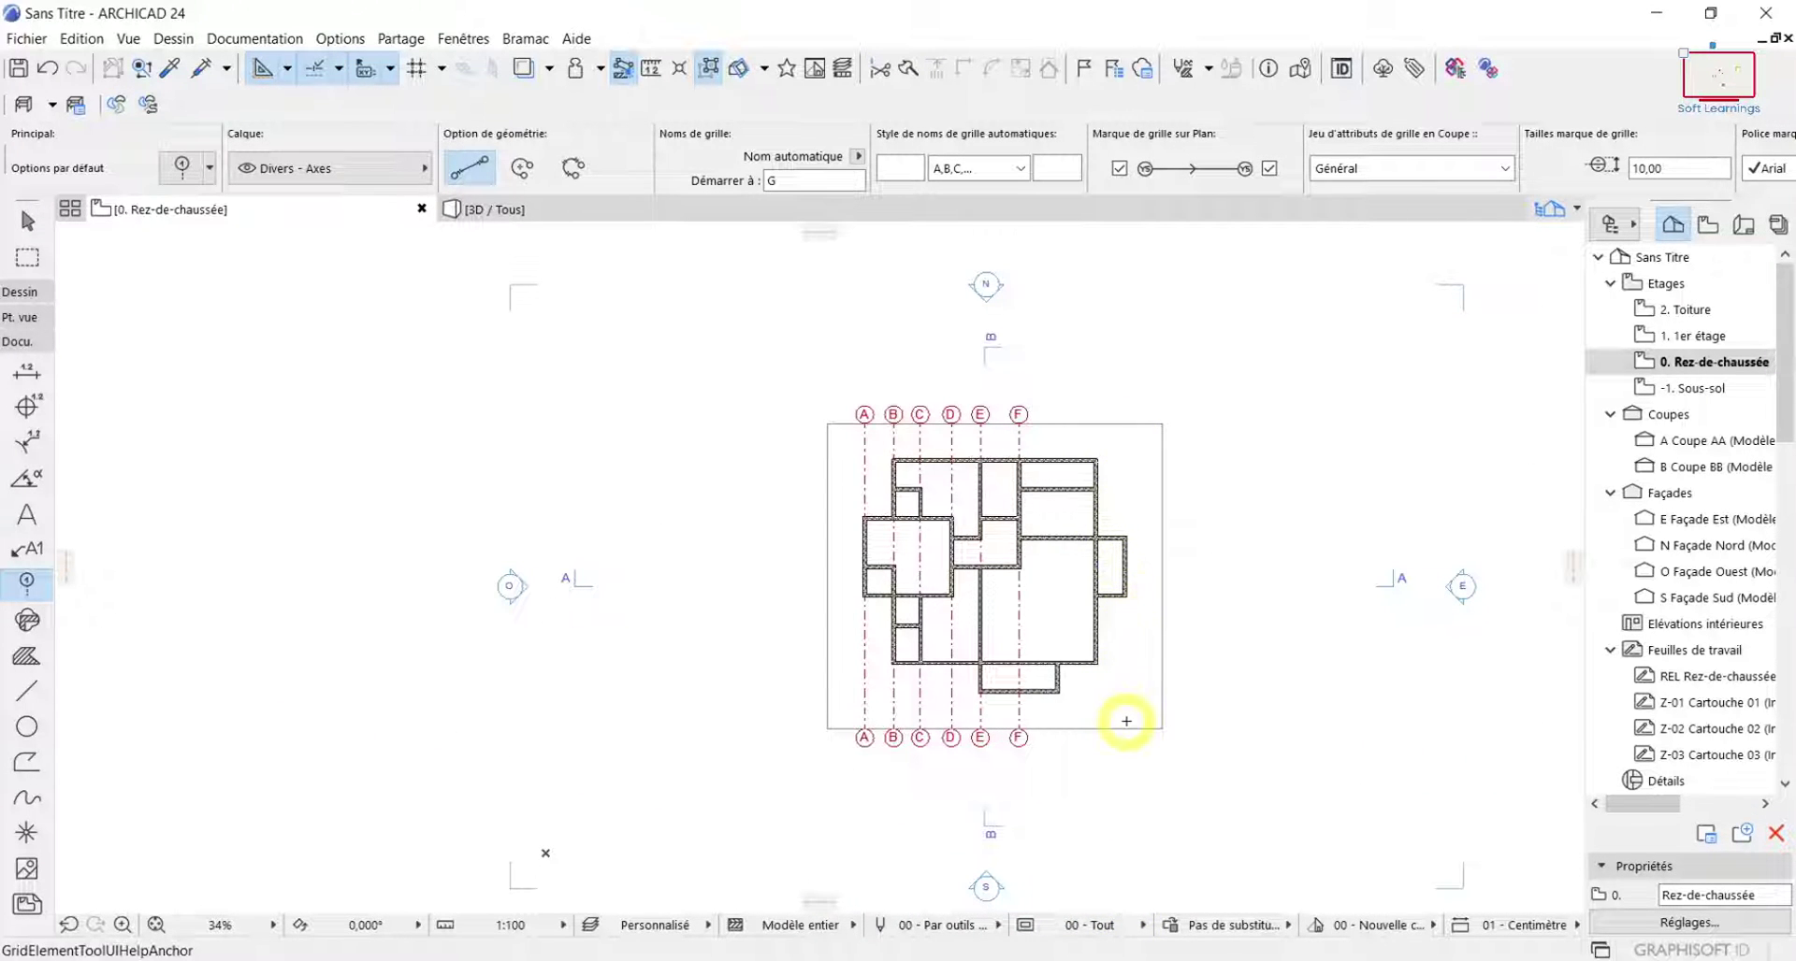
pyautogui.scroll(1, 1095, 762)
pyautogui.scroll(4, 1041, 668)
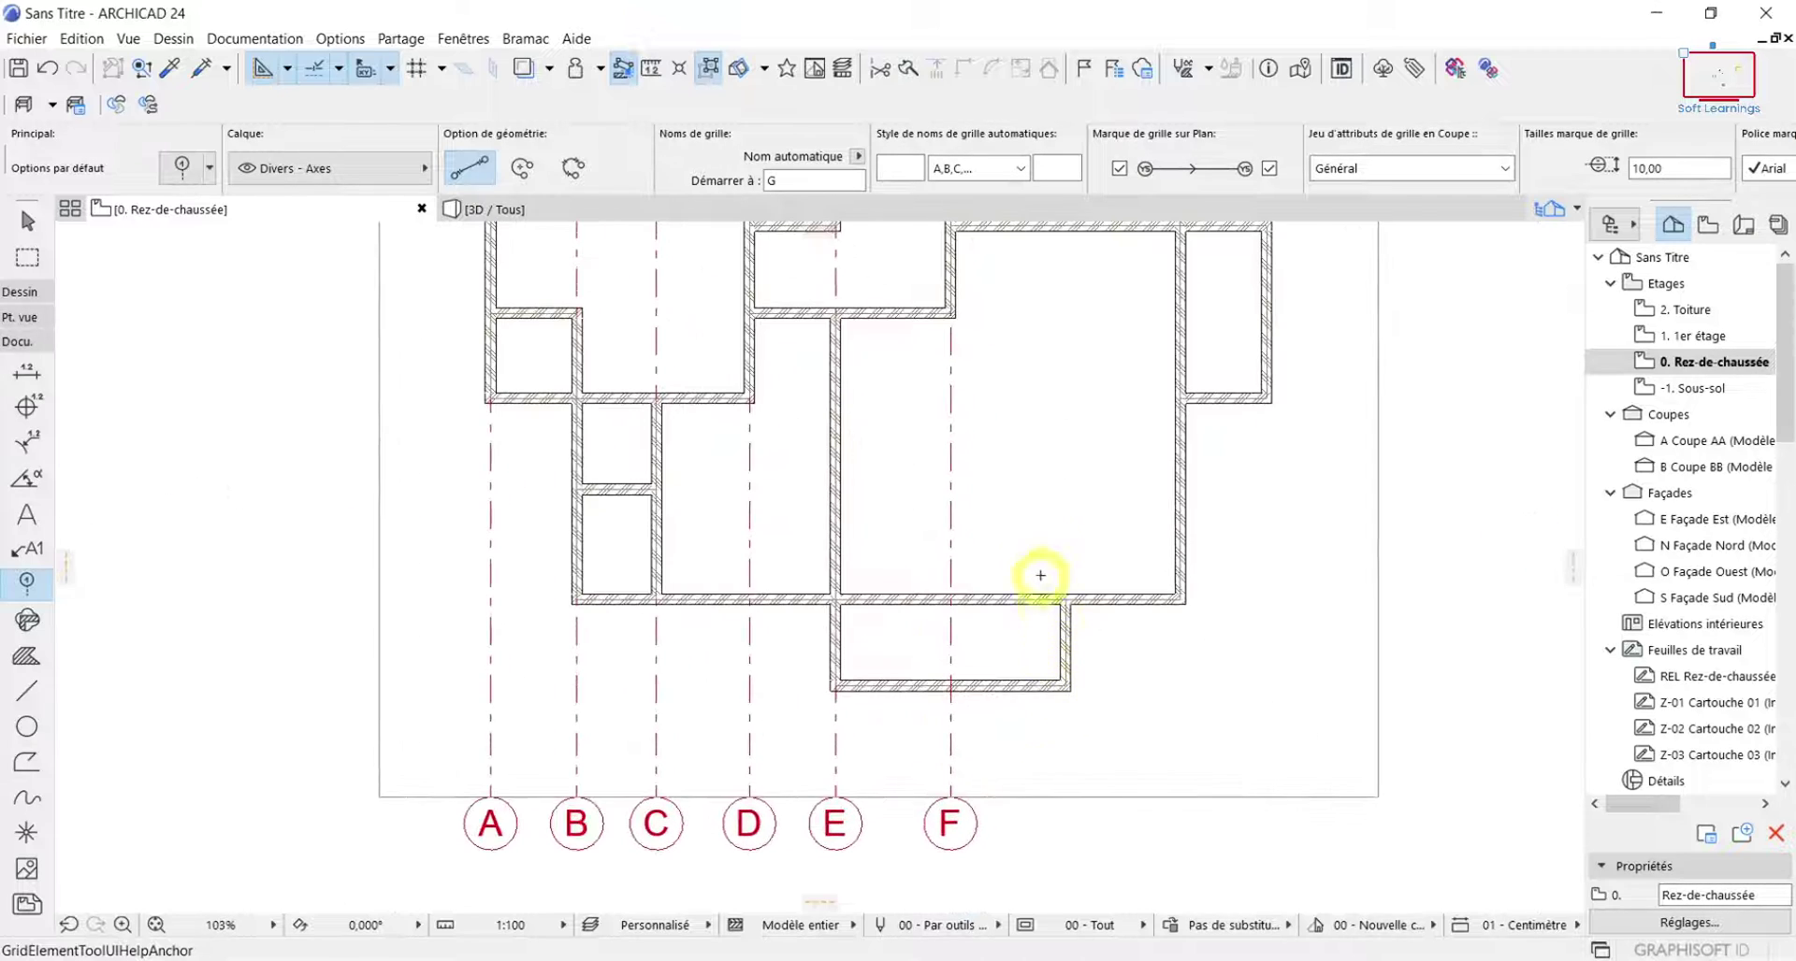
pyautogui.scroll(-3, 1069, 687)
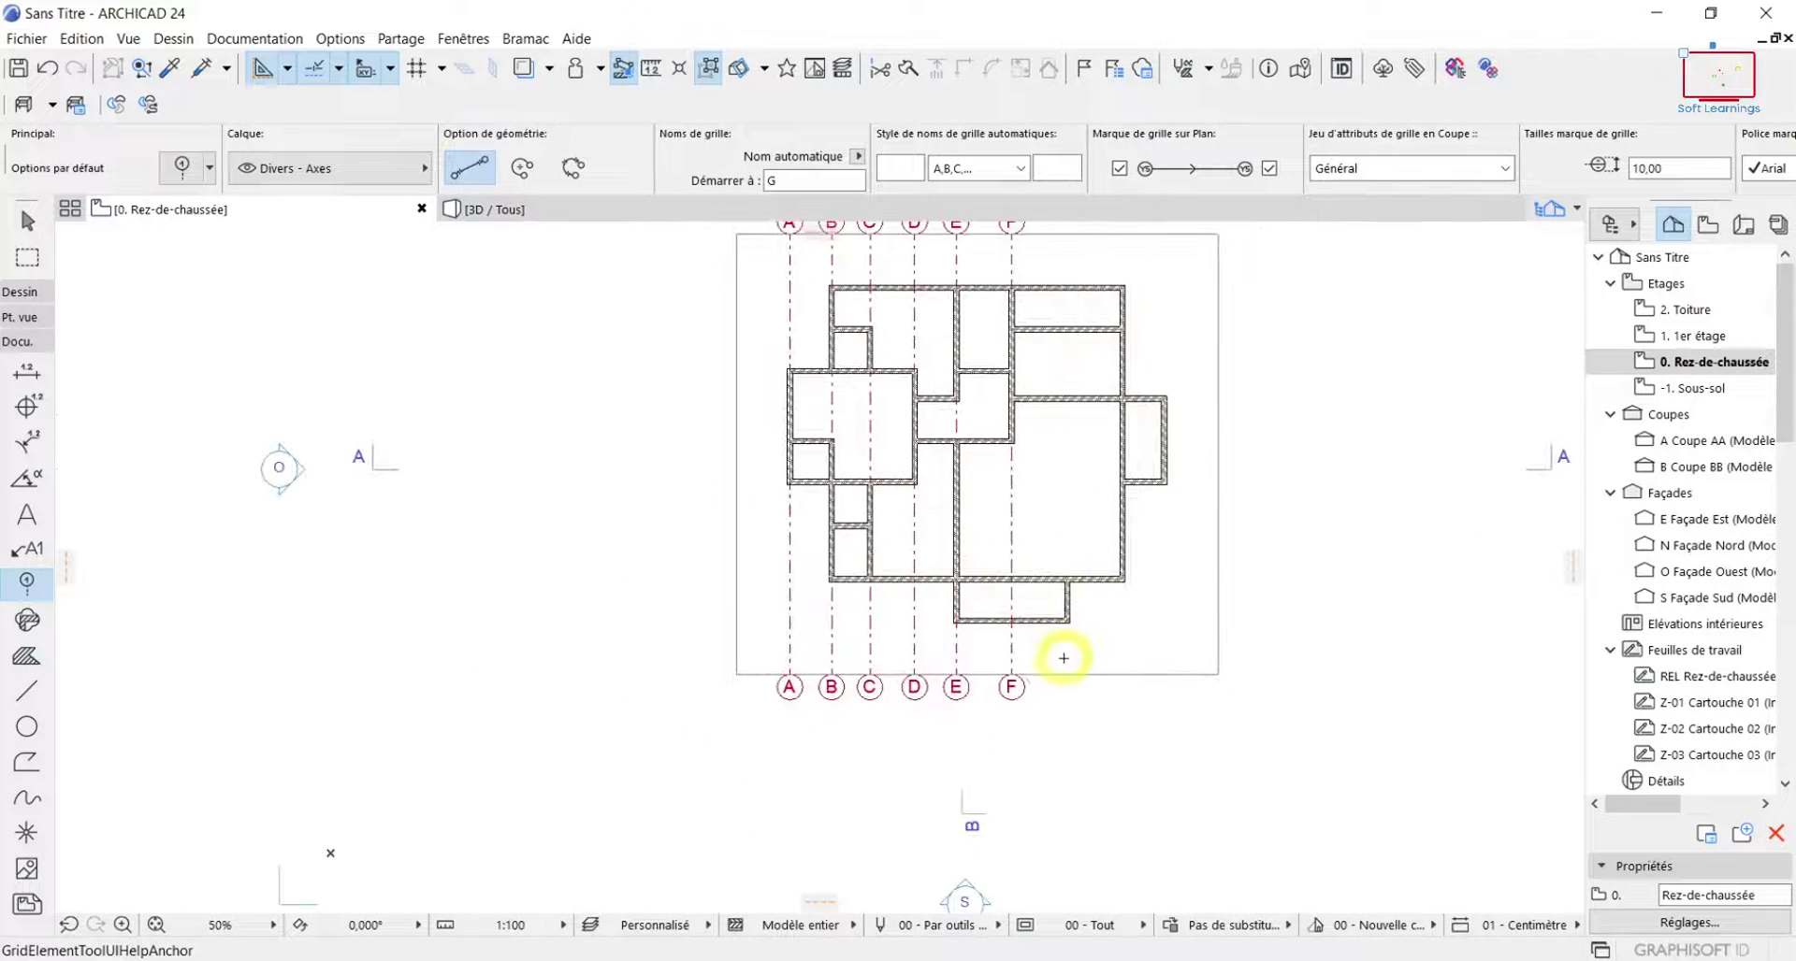
pyautogui.scroll(1, 1186, 493)
pyautogui.scroll(-2, 1186, 600)
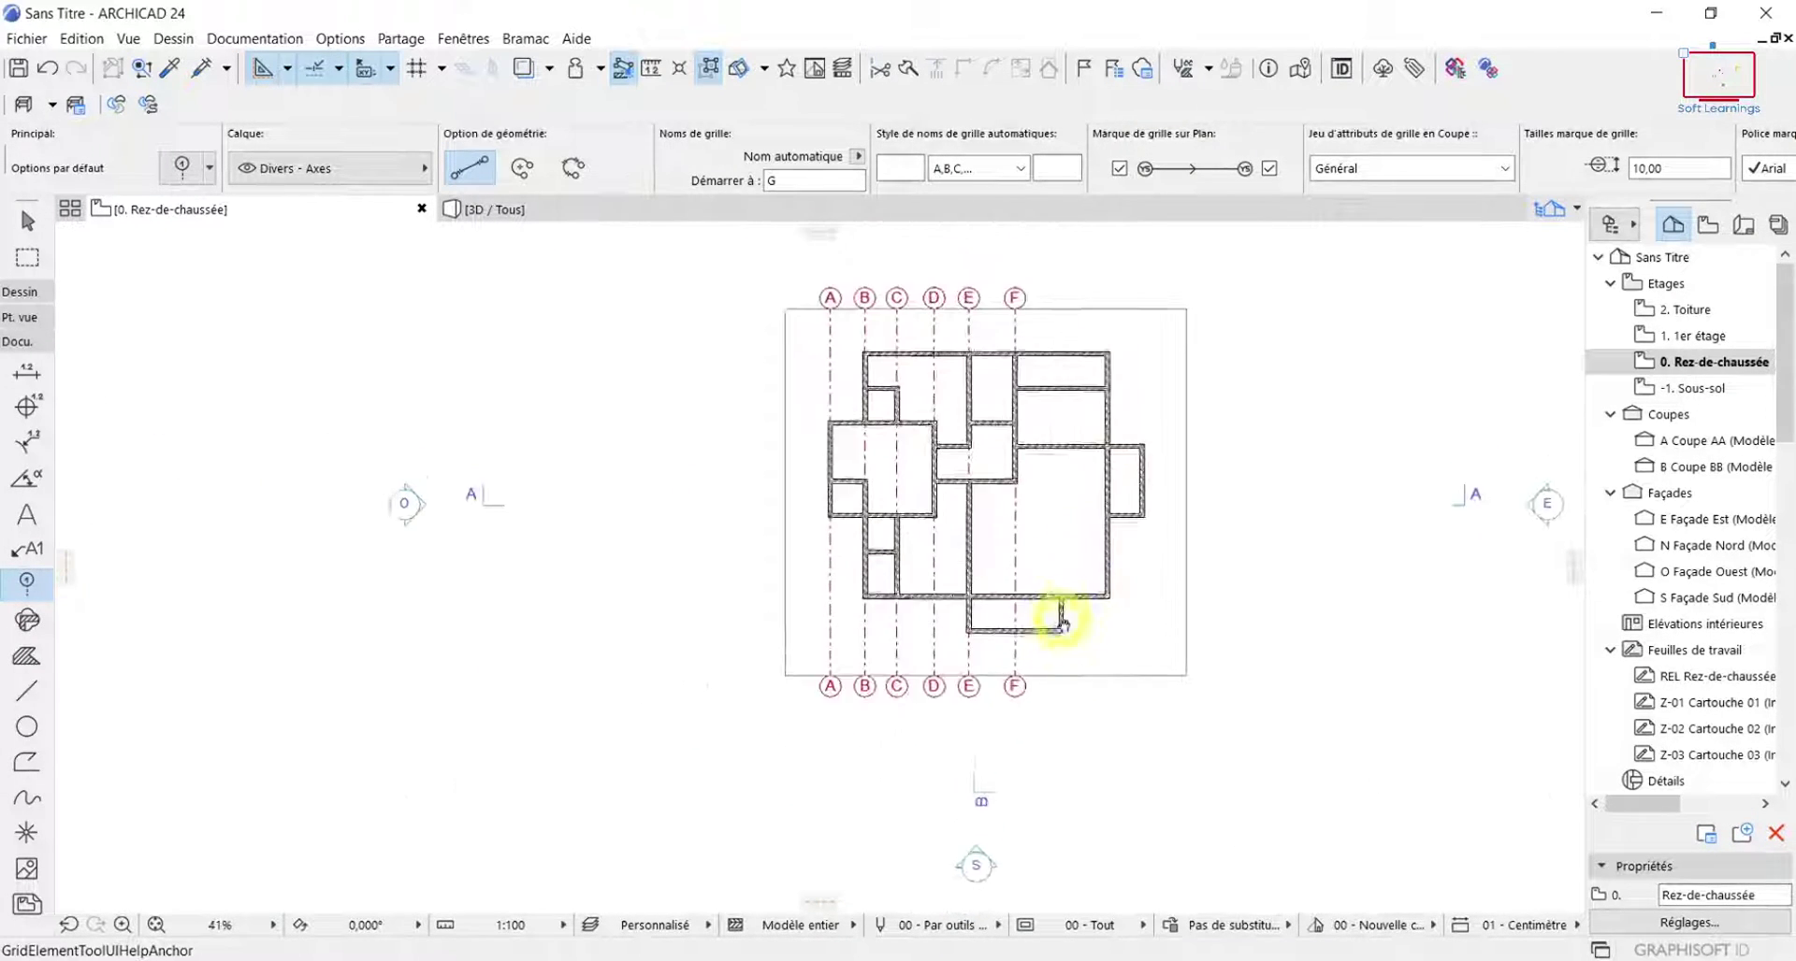
# Add a seventh vertical grid line on the centreline of the projecting south room's east wall, from the rectangle's lower edge to its upper edge.
pyautogui.scroll(5, 1061, 716)
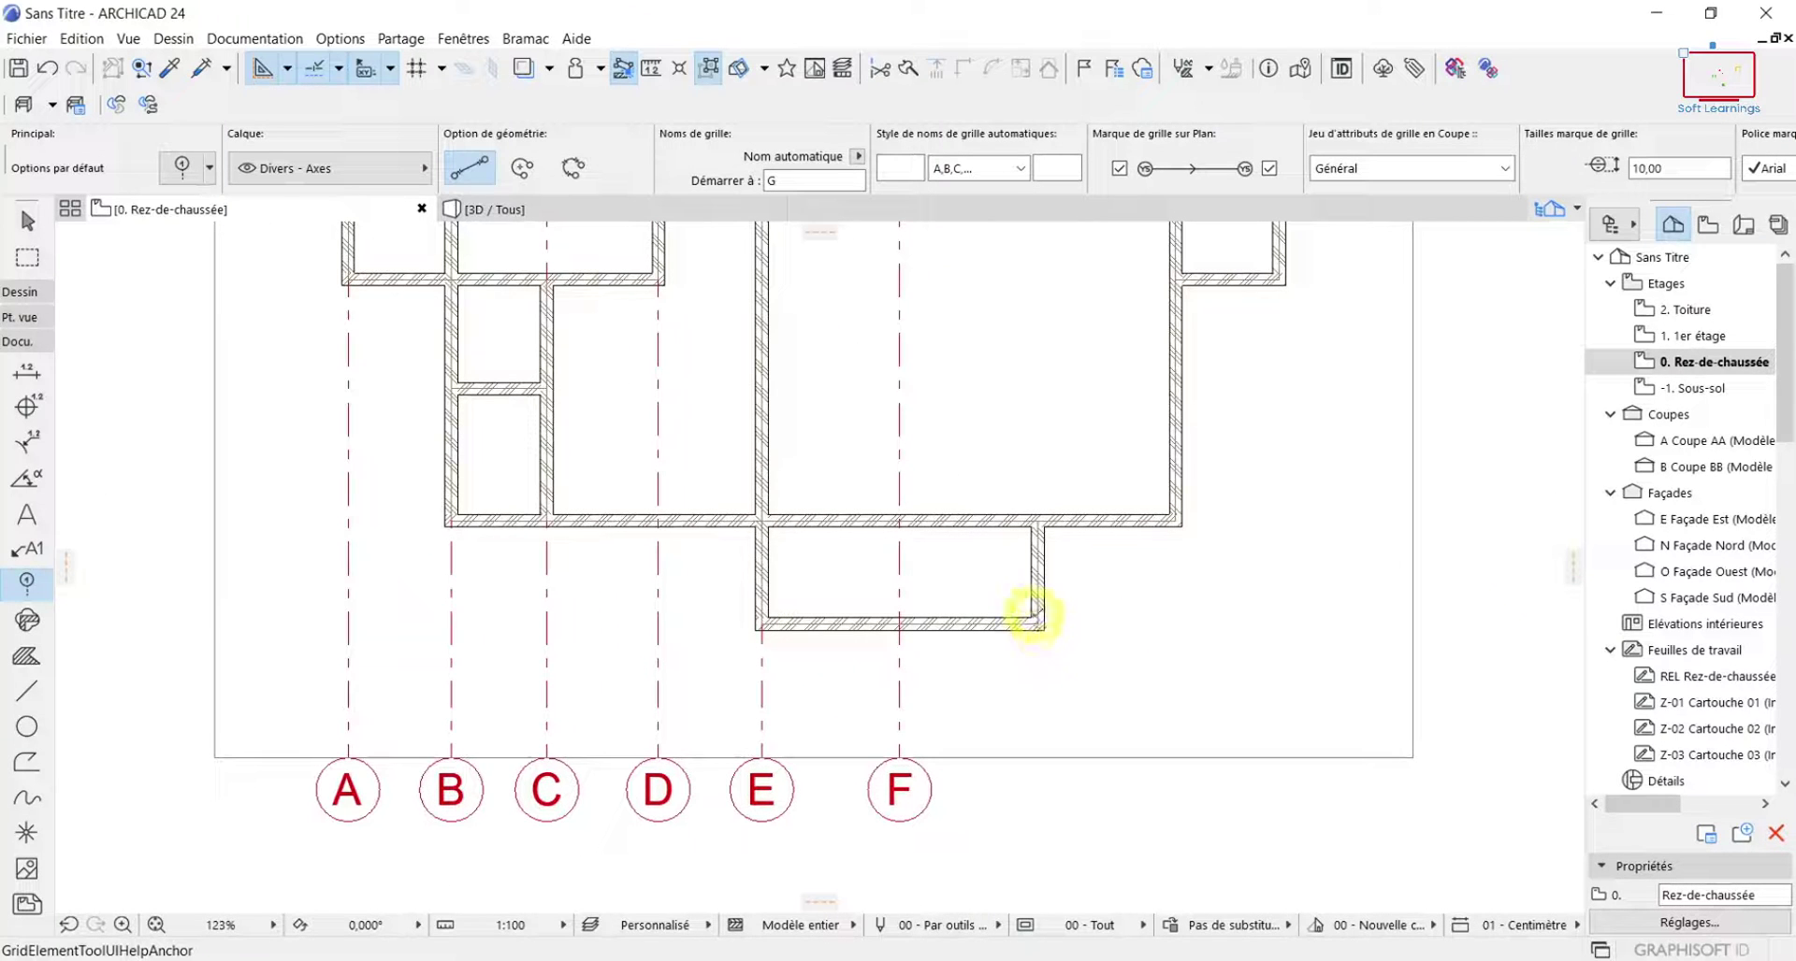
pyautogui.scroll(3, 1036, 622)
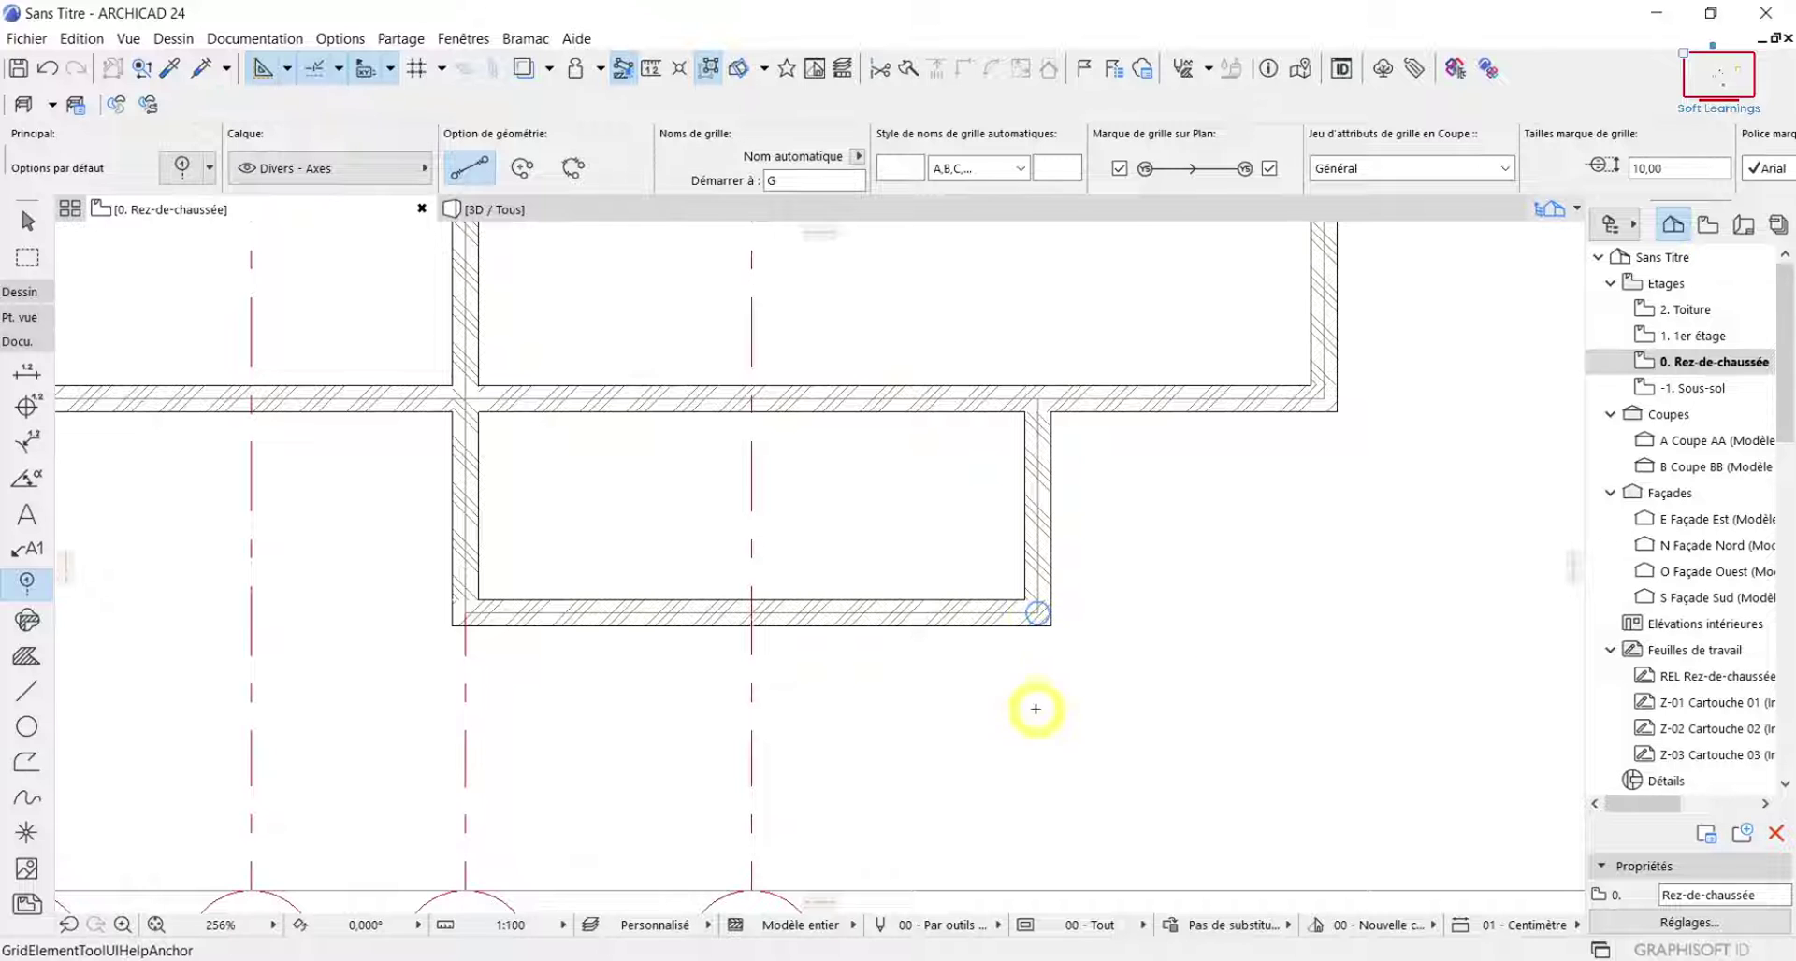
pyautogui.click(1038, 892)
pyautogui.scroll(-8, 1062, 762)
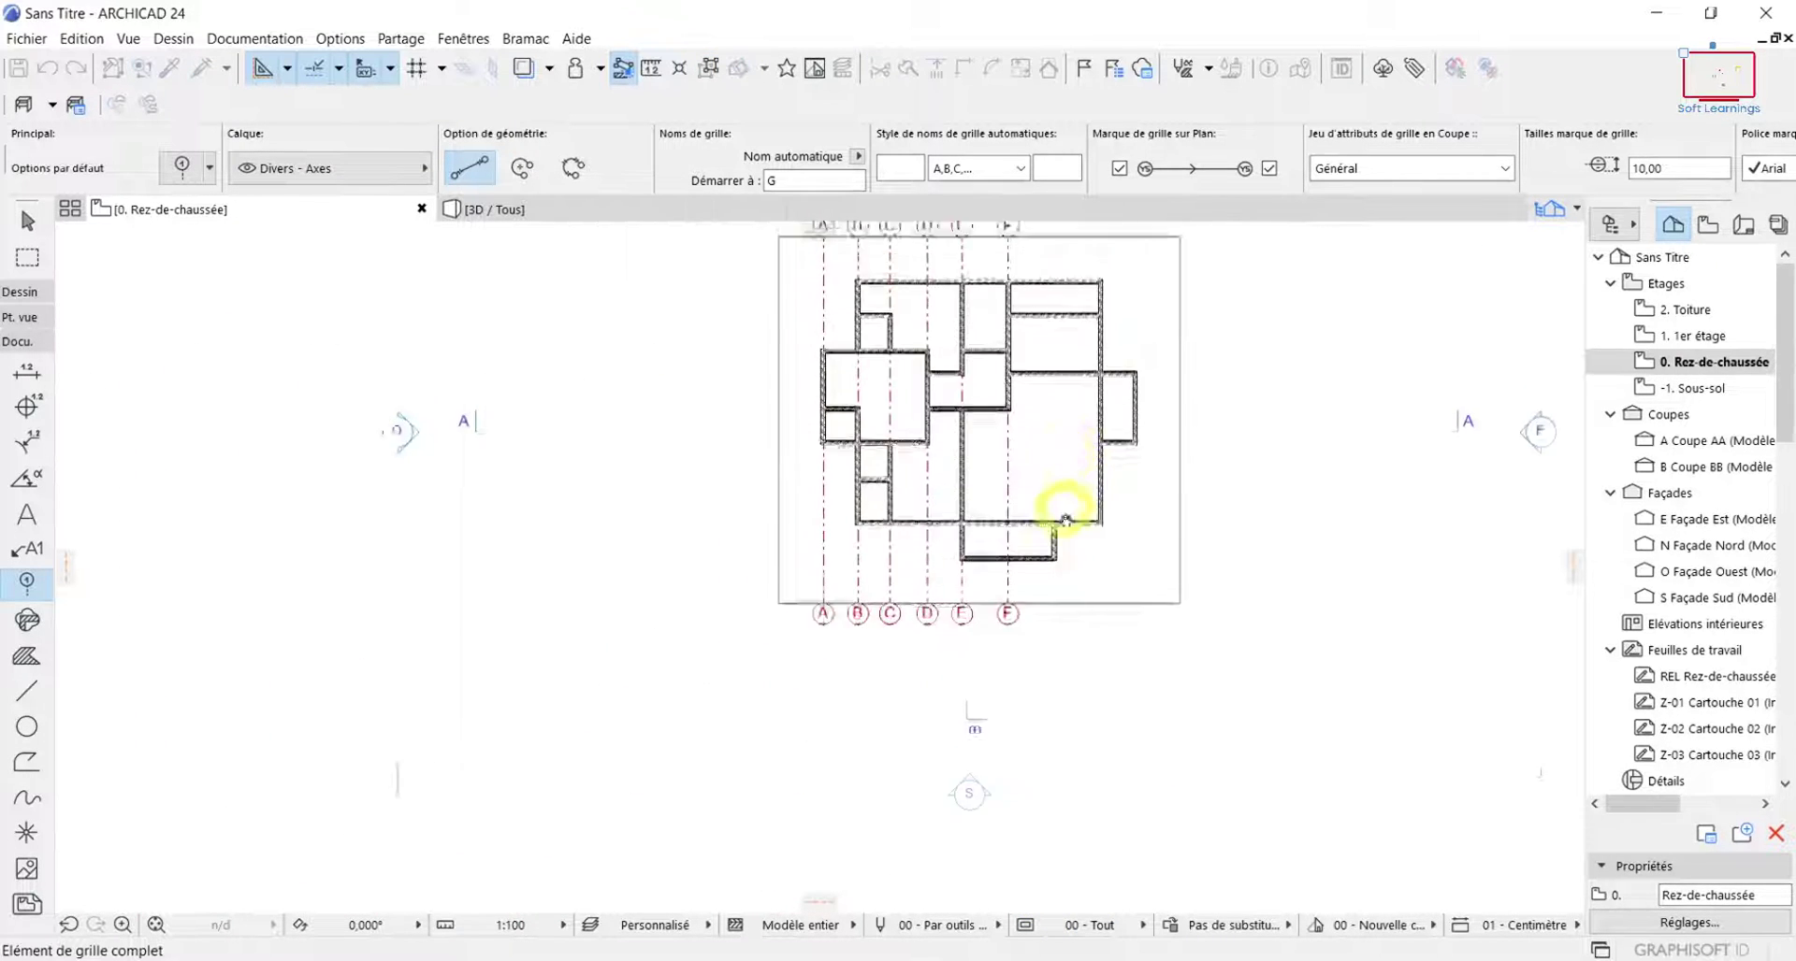
pyautogui.scroll(2, 1065, 520)
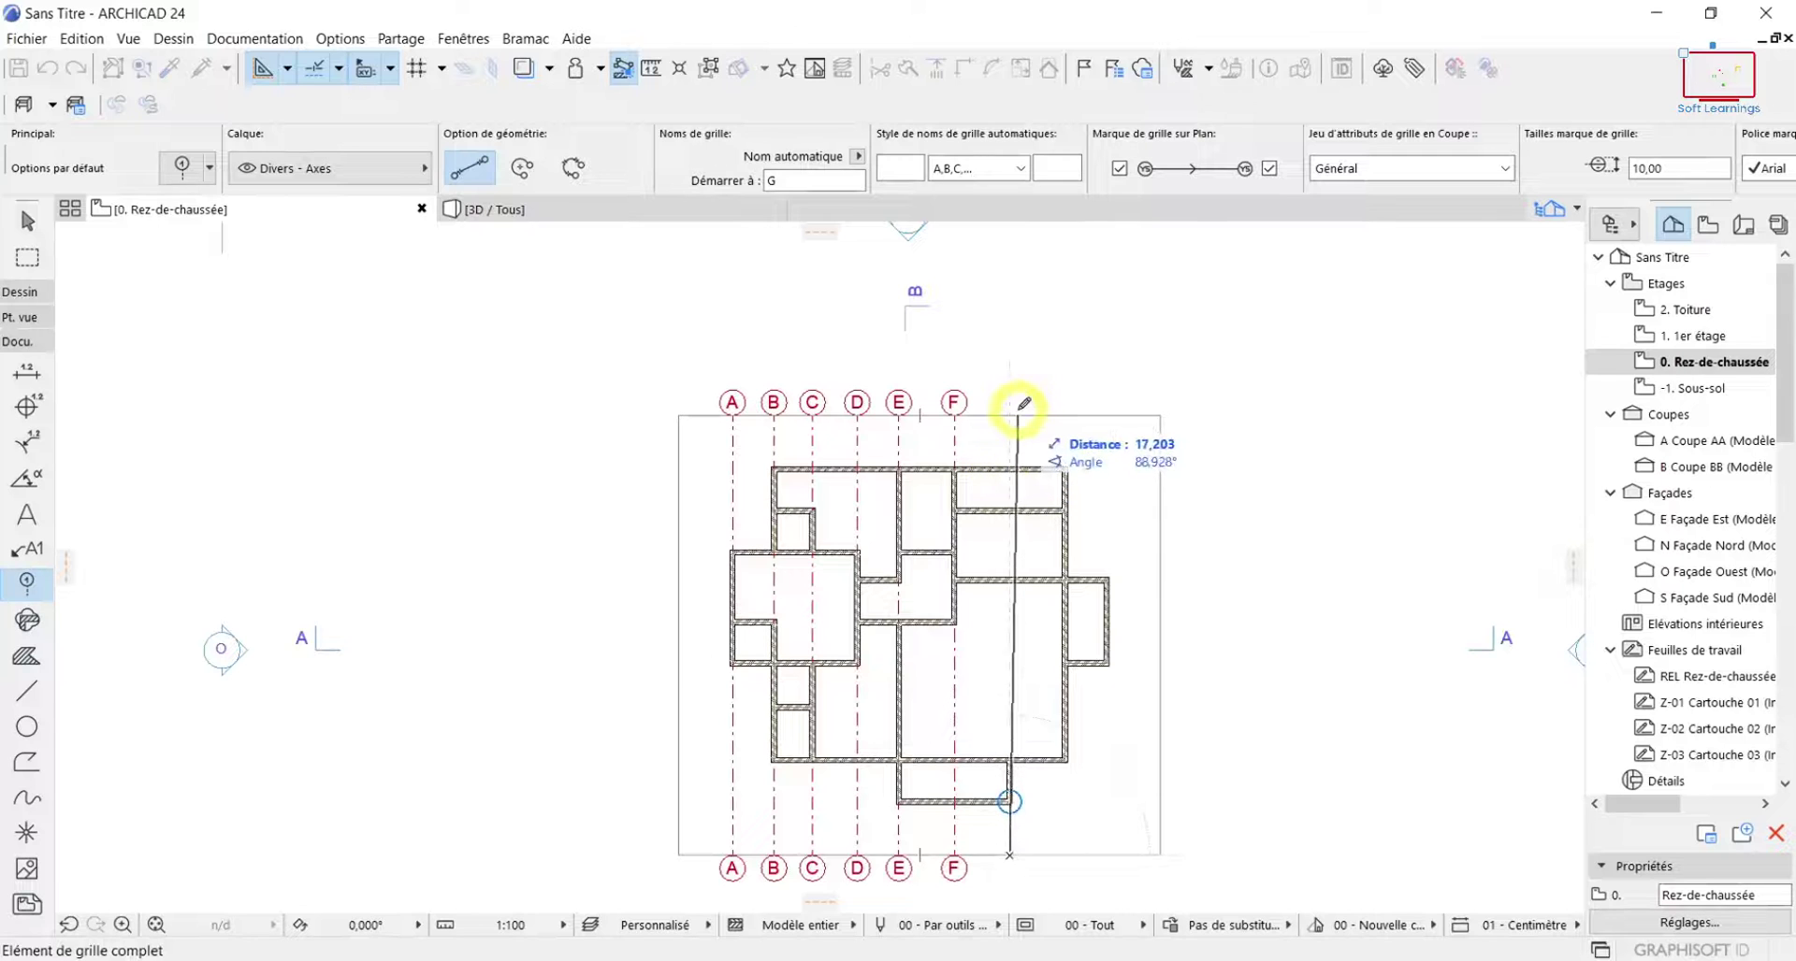
pyautogui.scroll(2, 1020, 406)
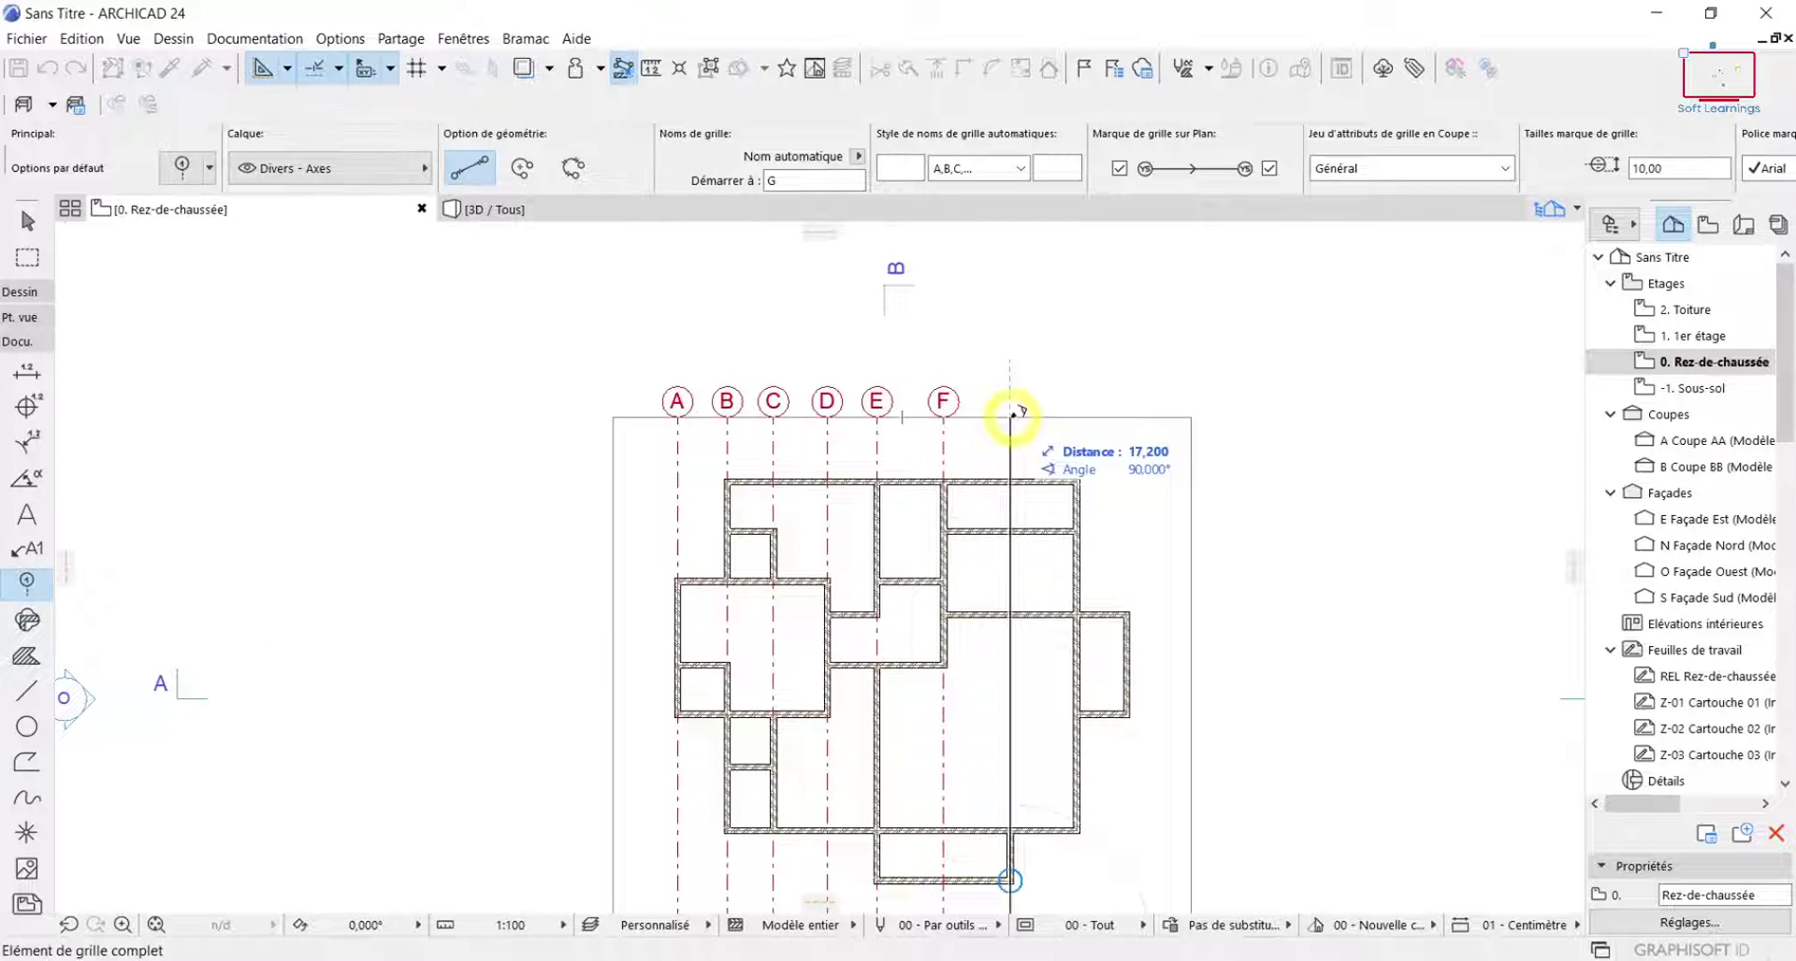
pyautogui.click(1012, 411)
pyautogui.scroll(-3, 1038, 449)
# Place an eighth vertical grid line along the main building's east wall centreline, from the rectangle's upper edge to its lower edge.
pyautogui.scroll(3, 1052, 491)
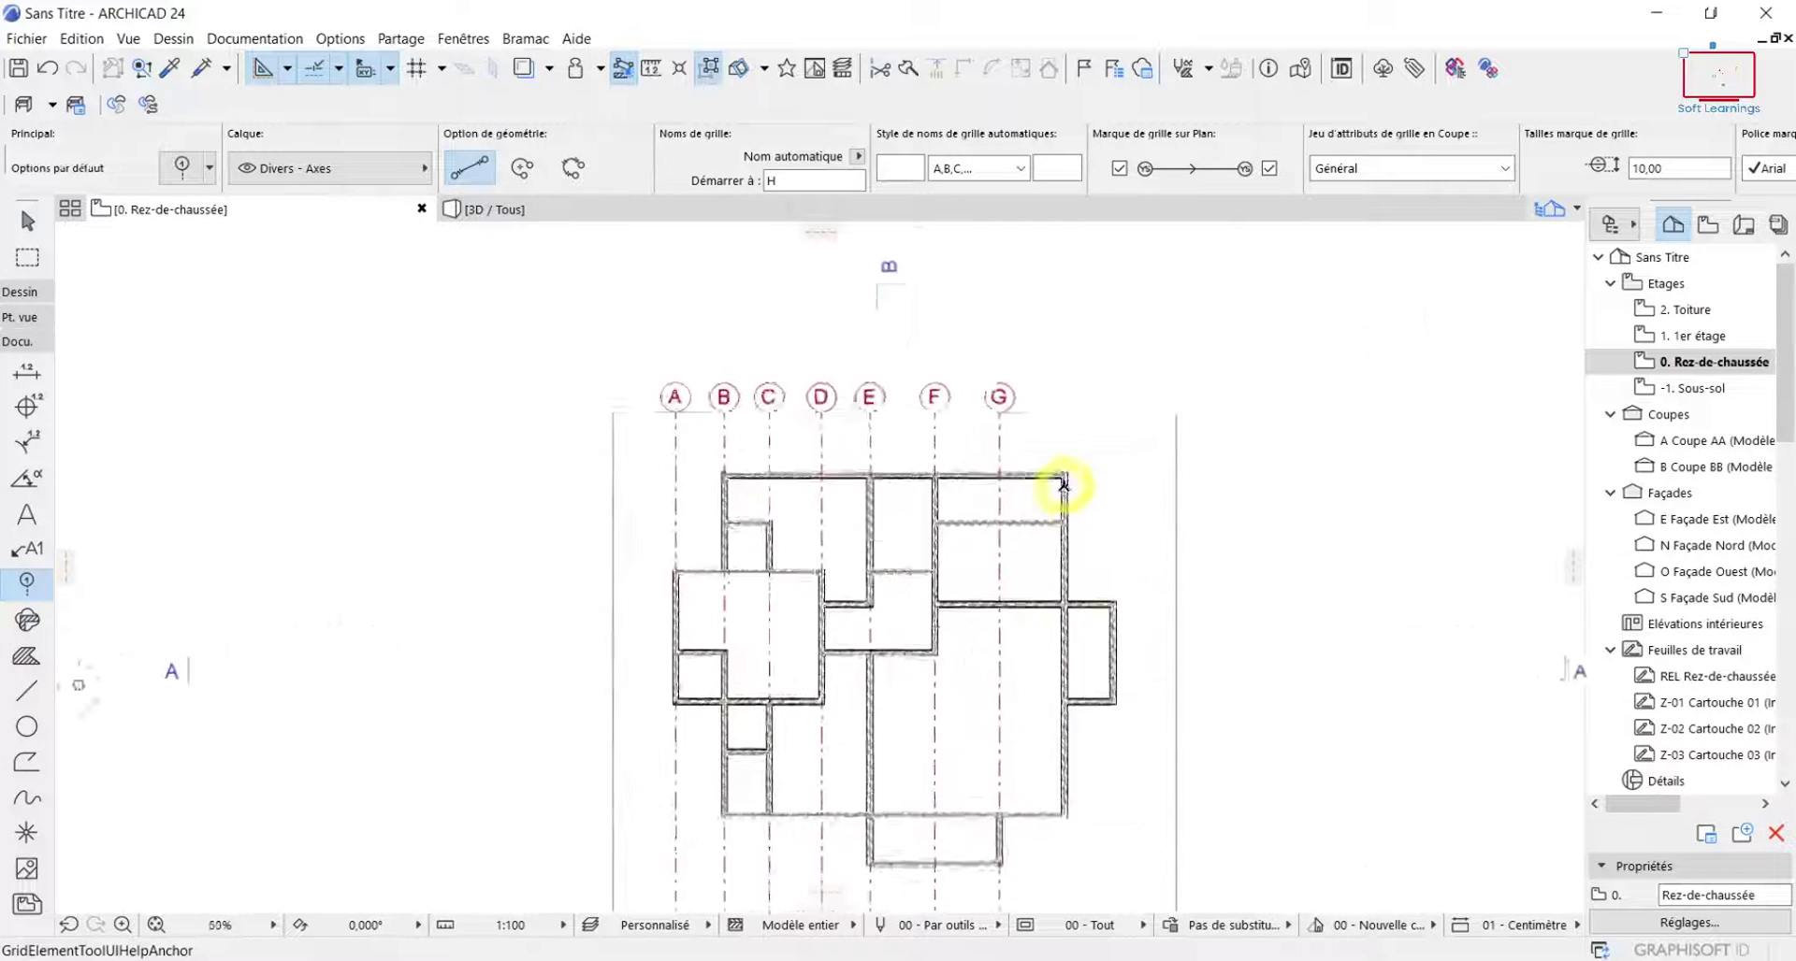
pyautogui.scroll(3, 1064, 484)
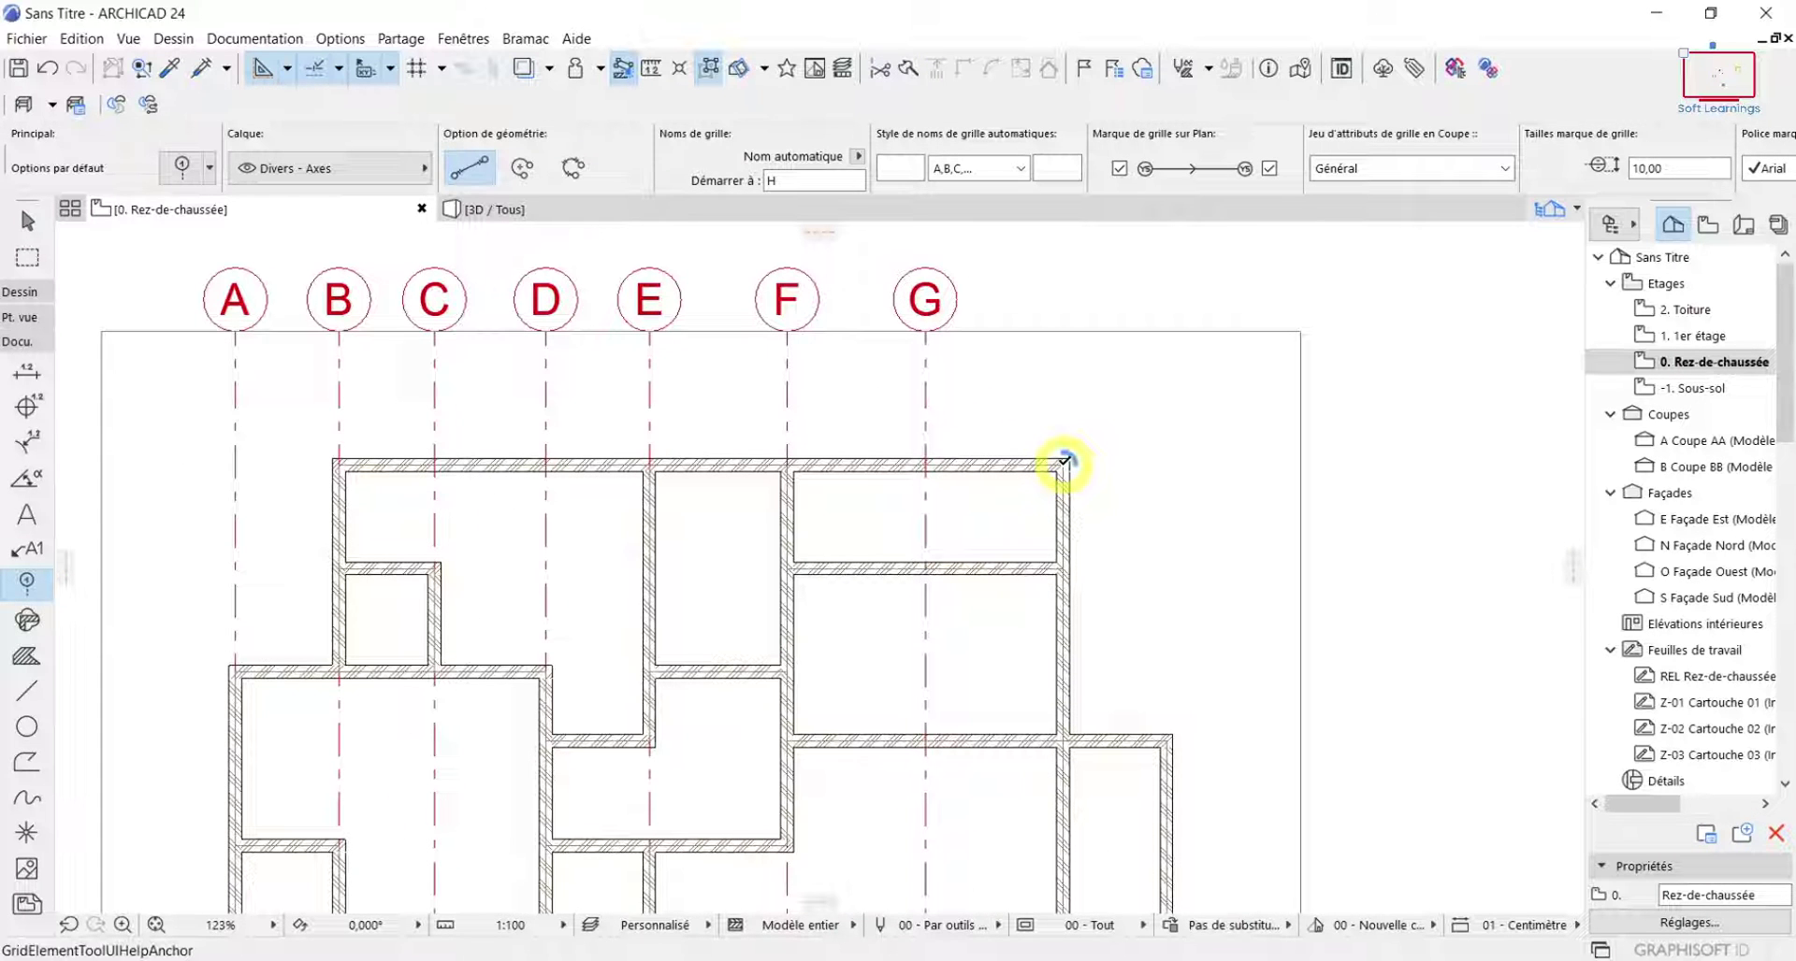
pyautogui.click(1063, 463)
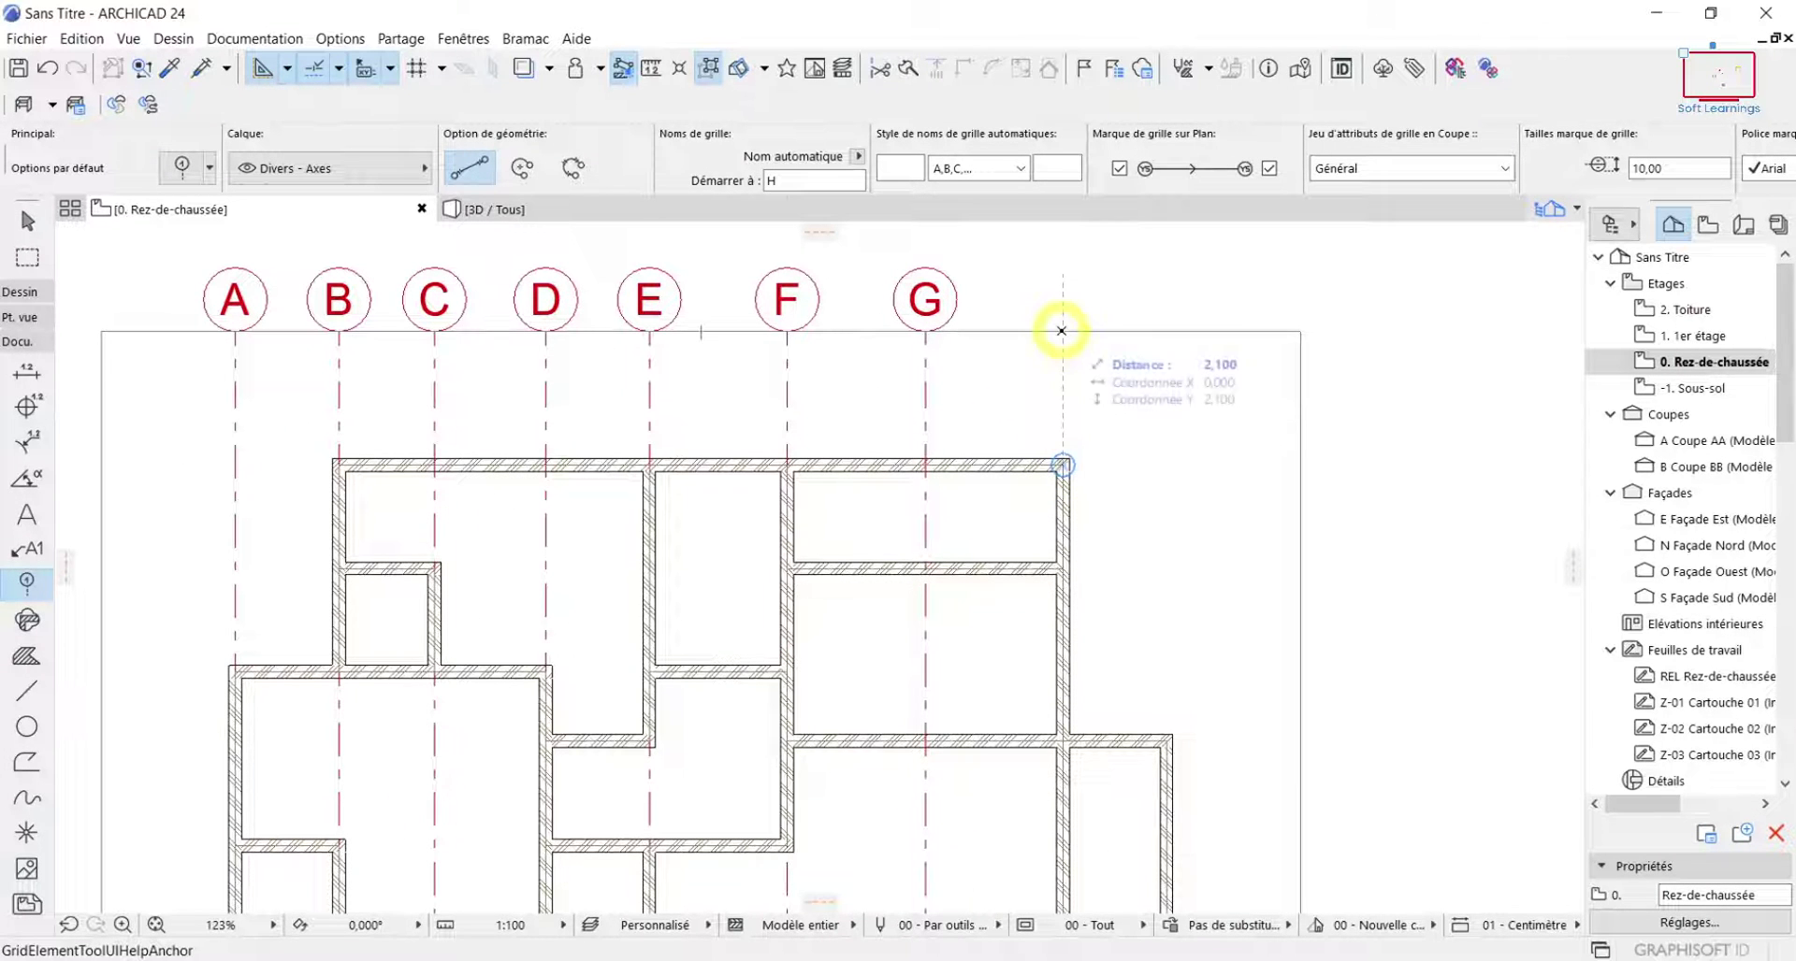
pyautogui.scroll(-3, 1032, 692)
pyautogui.moveTo(1034, 683); pyautogui.dragTo(1003, 410, button='middle')
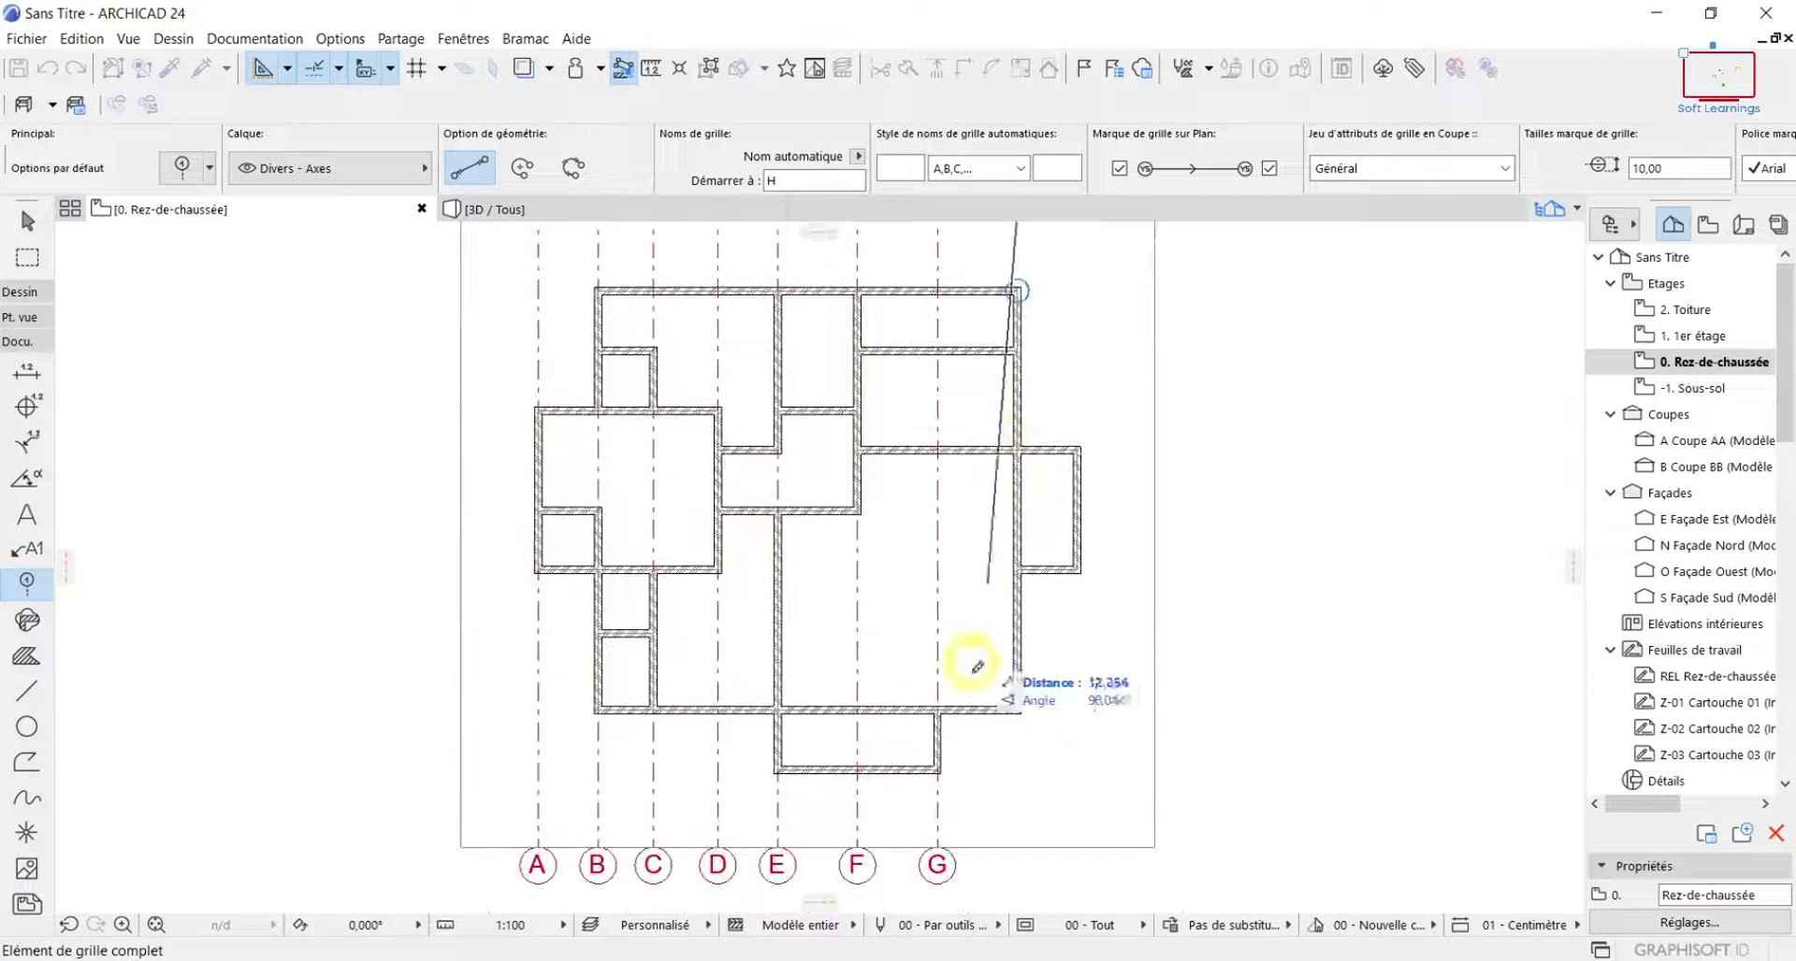
pyautogui.scroll(4, 1026, 849)
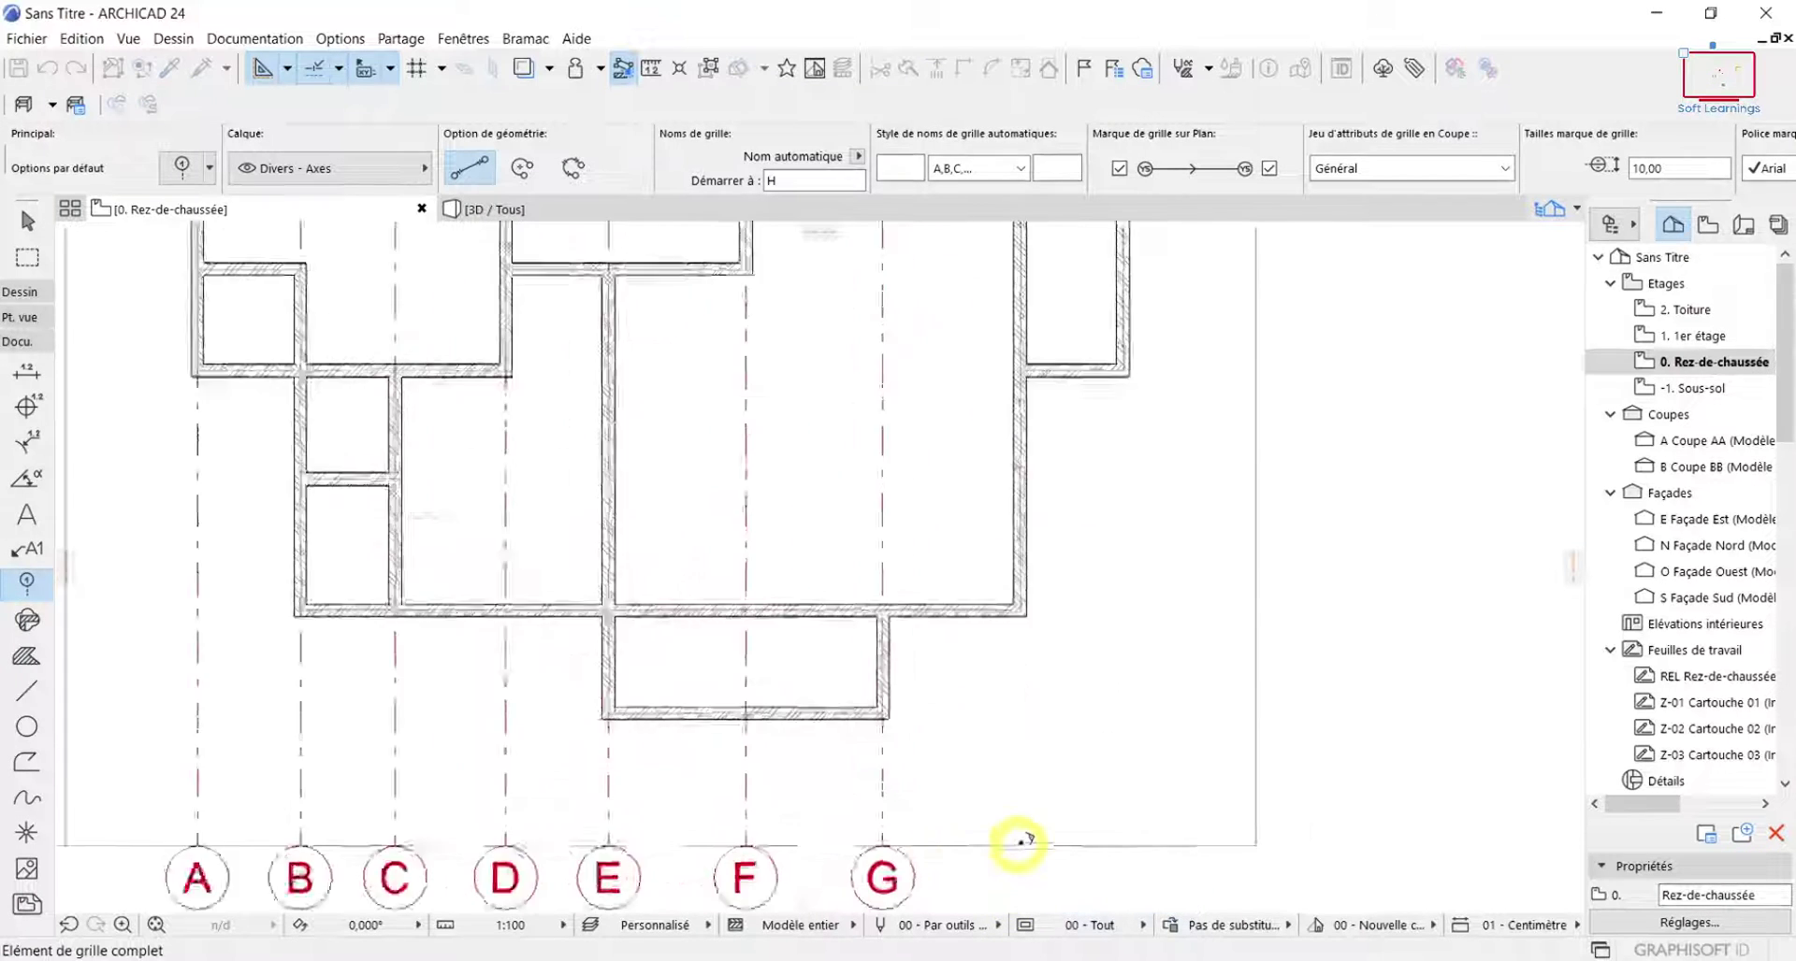
pyautogui.click(1028, 842)
# Draw a ninth vertical grid line on the centreline of the projecting east room's east wall, down to the rectangle's lower edge.
pyautogui.scroll(-4, 1030, 829)
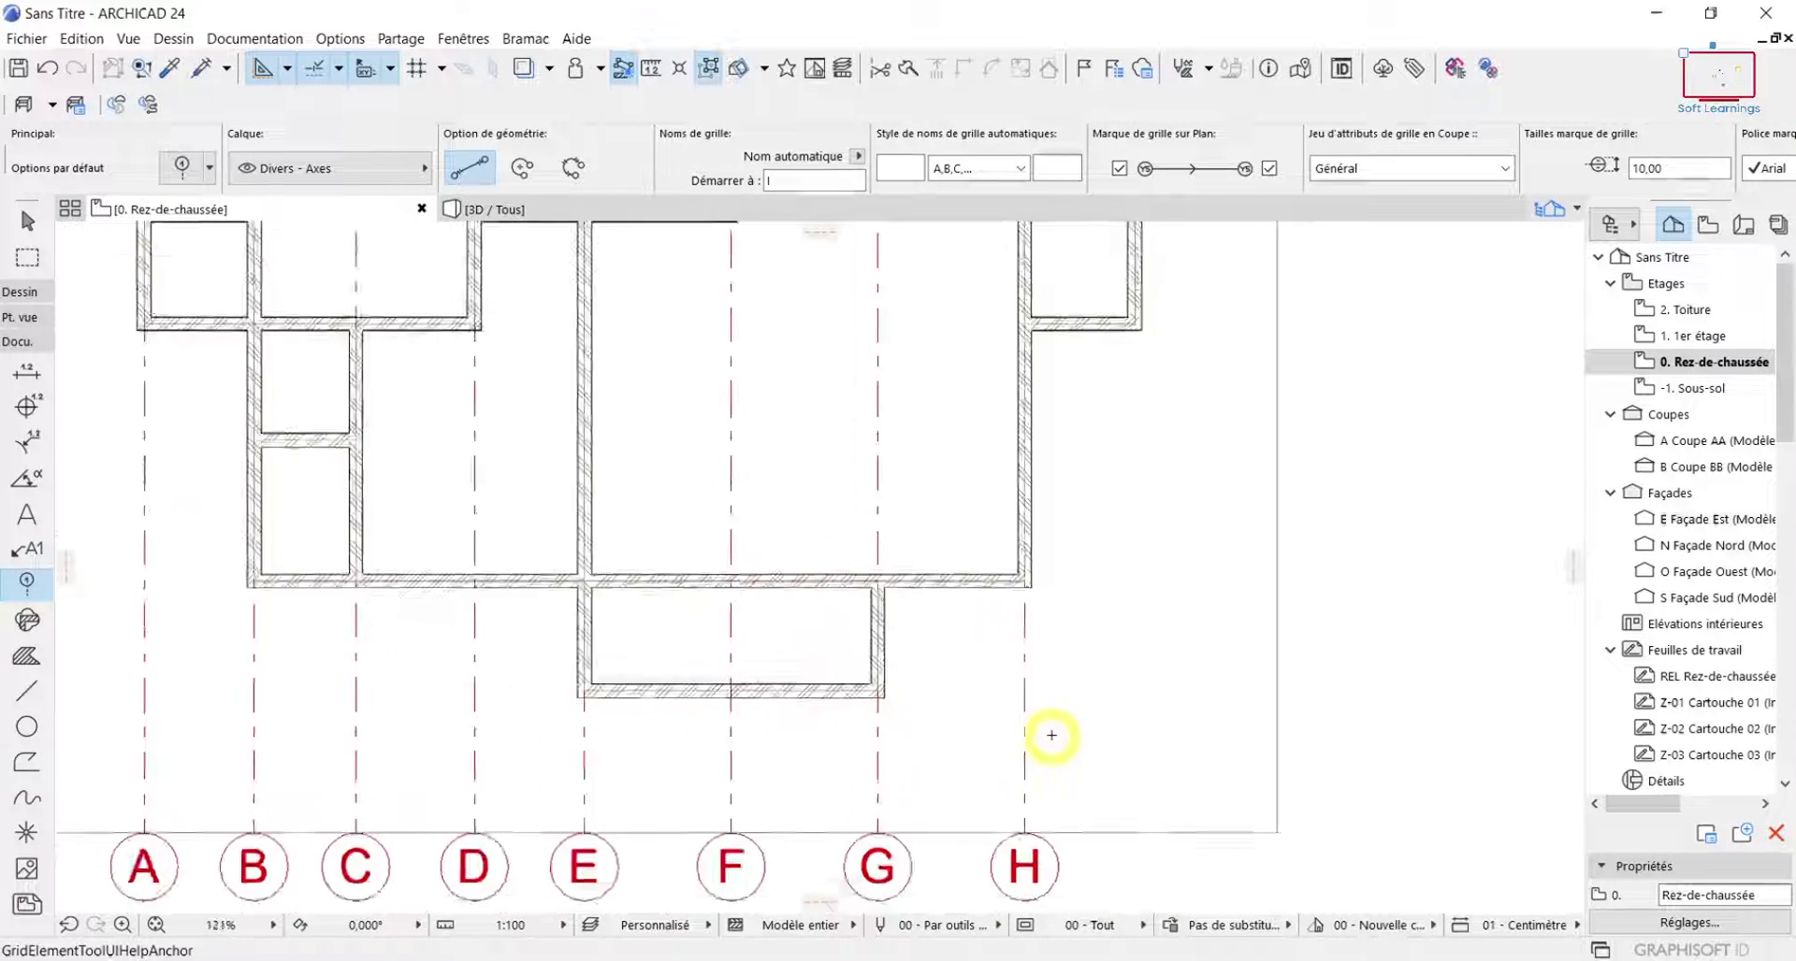
pyautogui.scroll(5, 1086, 449)
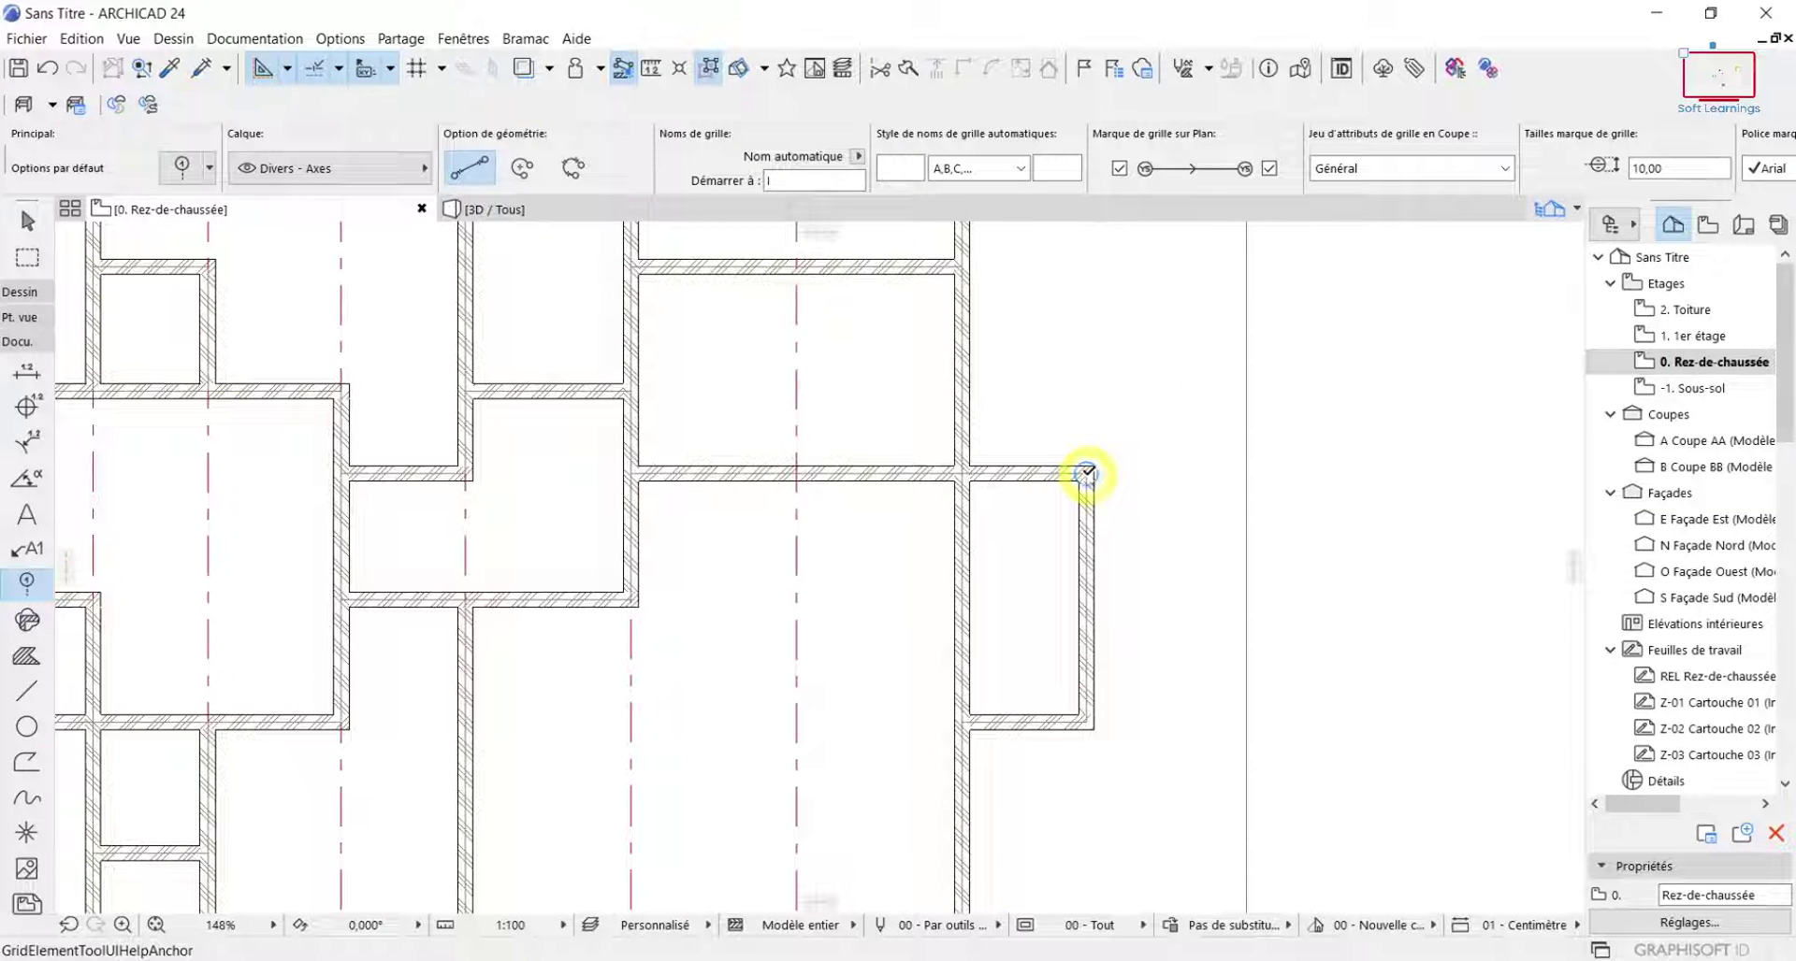
pyautogui.moveTo(1087, 355); pyautogui.dragTo(1063, 690, button='middle')
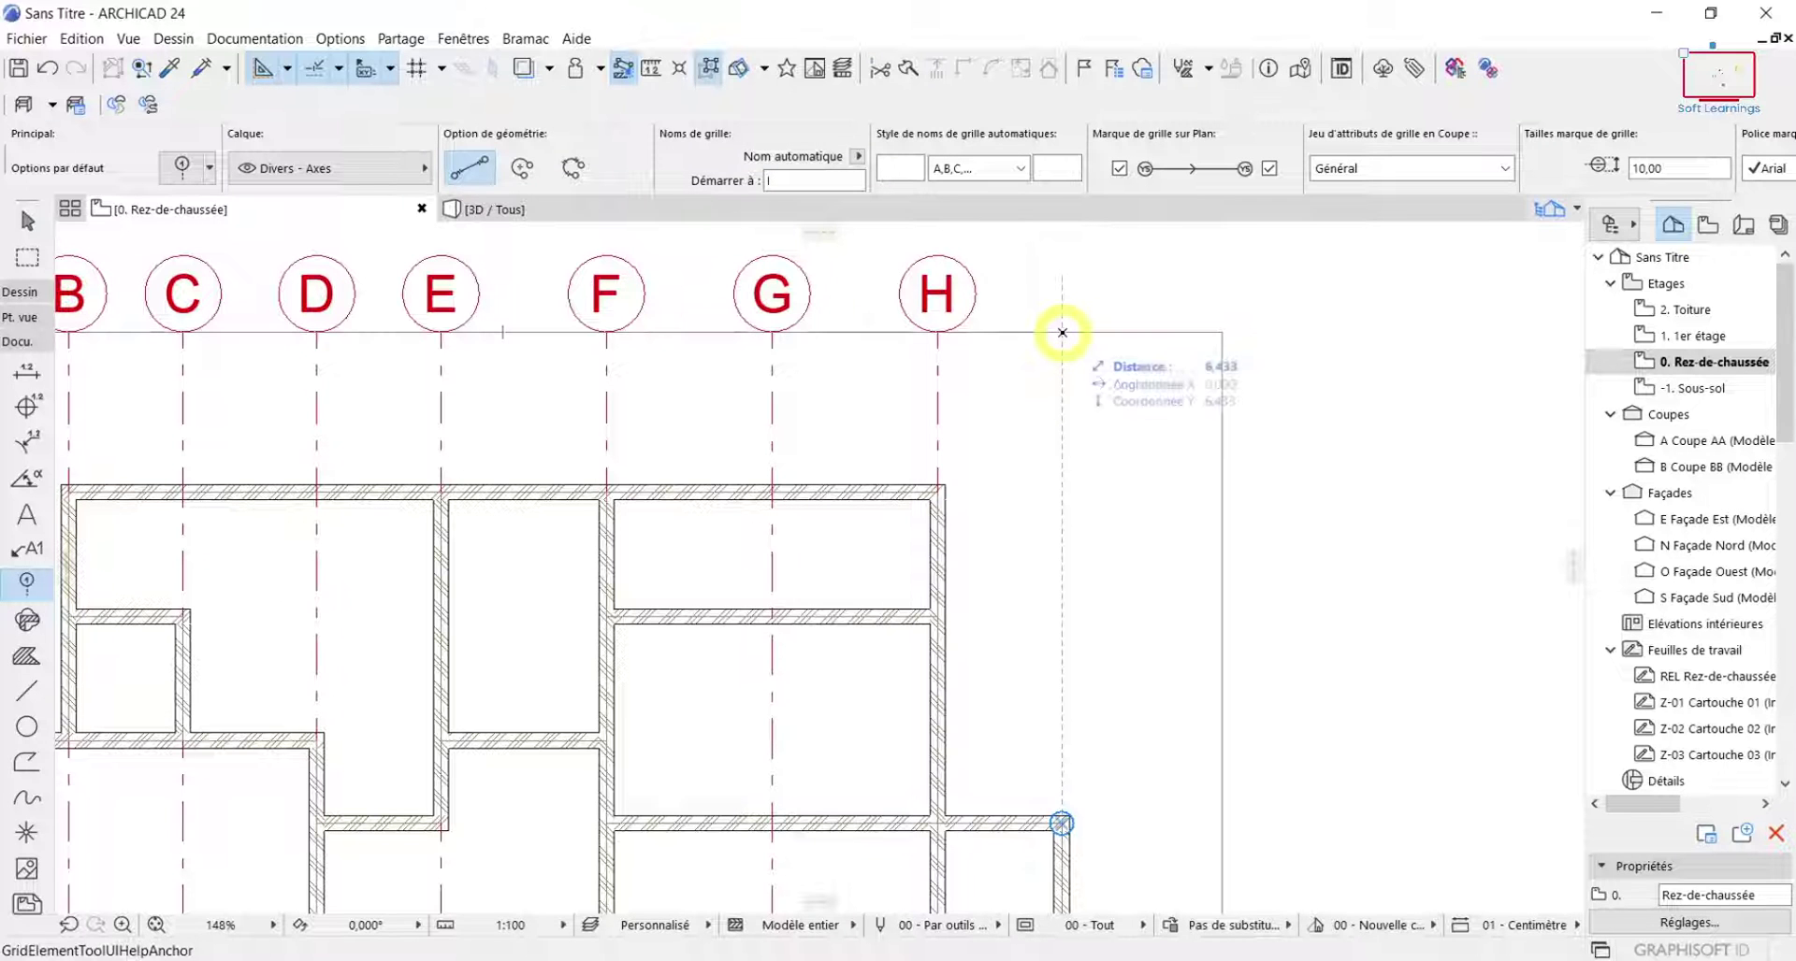
pyautogui.click(1061, 332)
pyautogui.scroll(-5, 1065, 686)
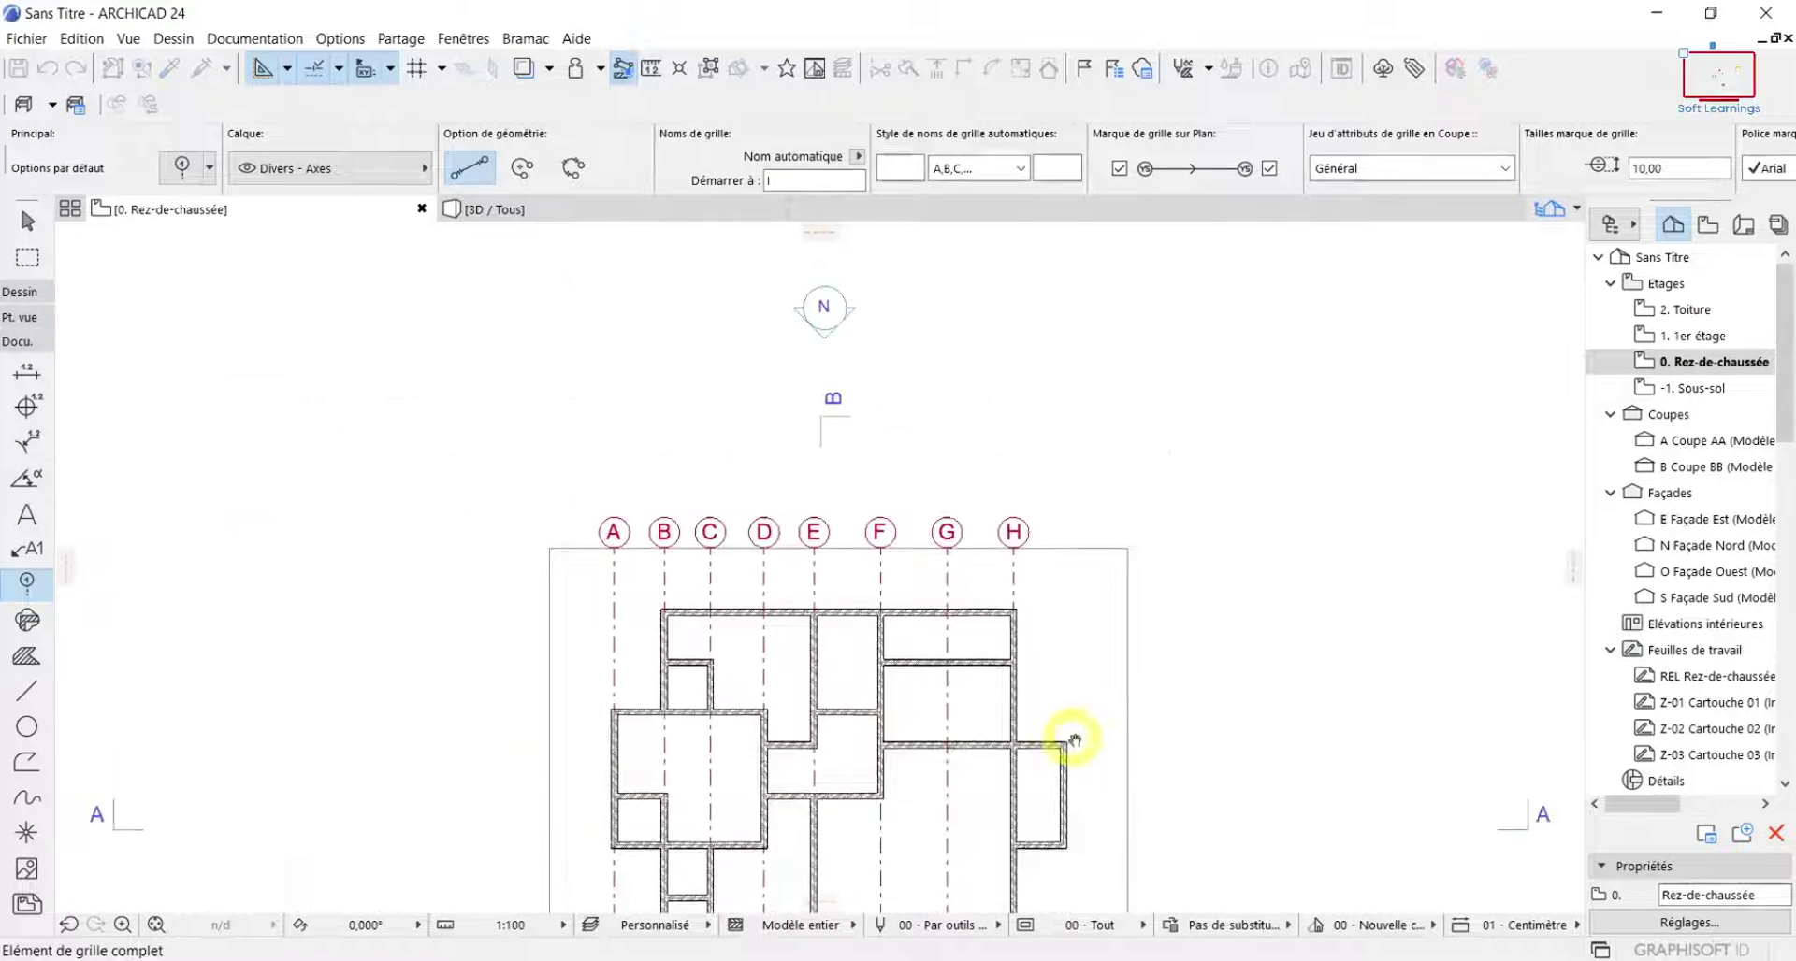
pyautogui.moveTo(1073, 743); pyautogui.dragTo(1096, 412, button='middle')
pyautogui.scroll(4, 1044, 786)
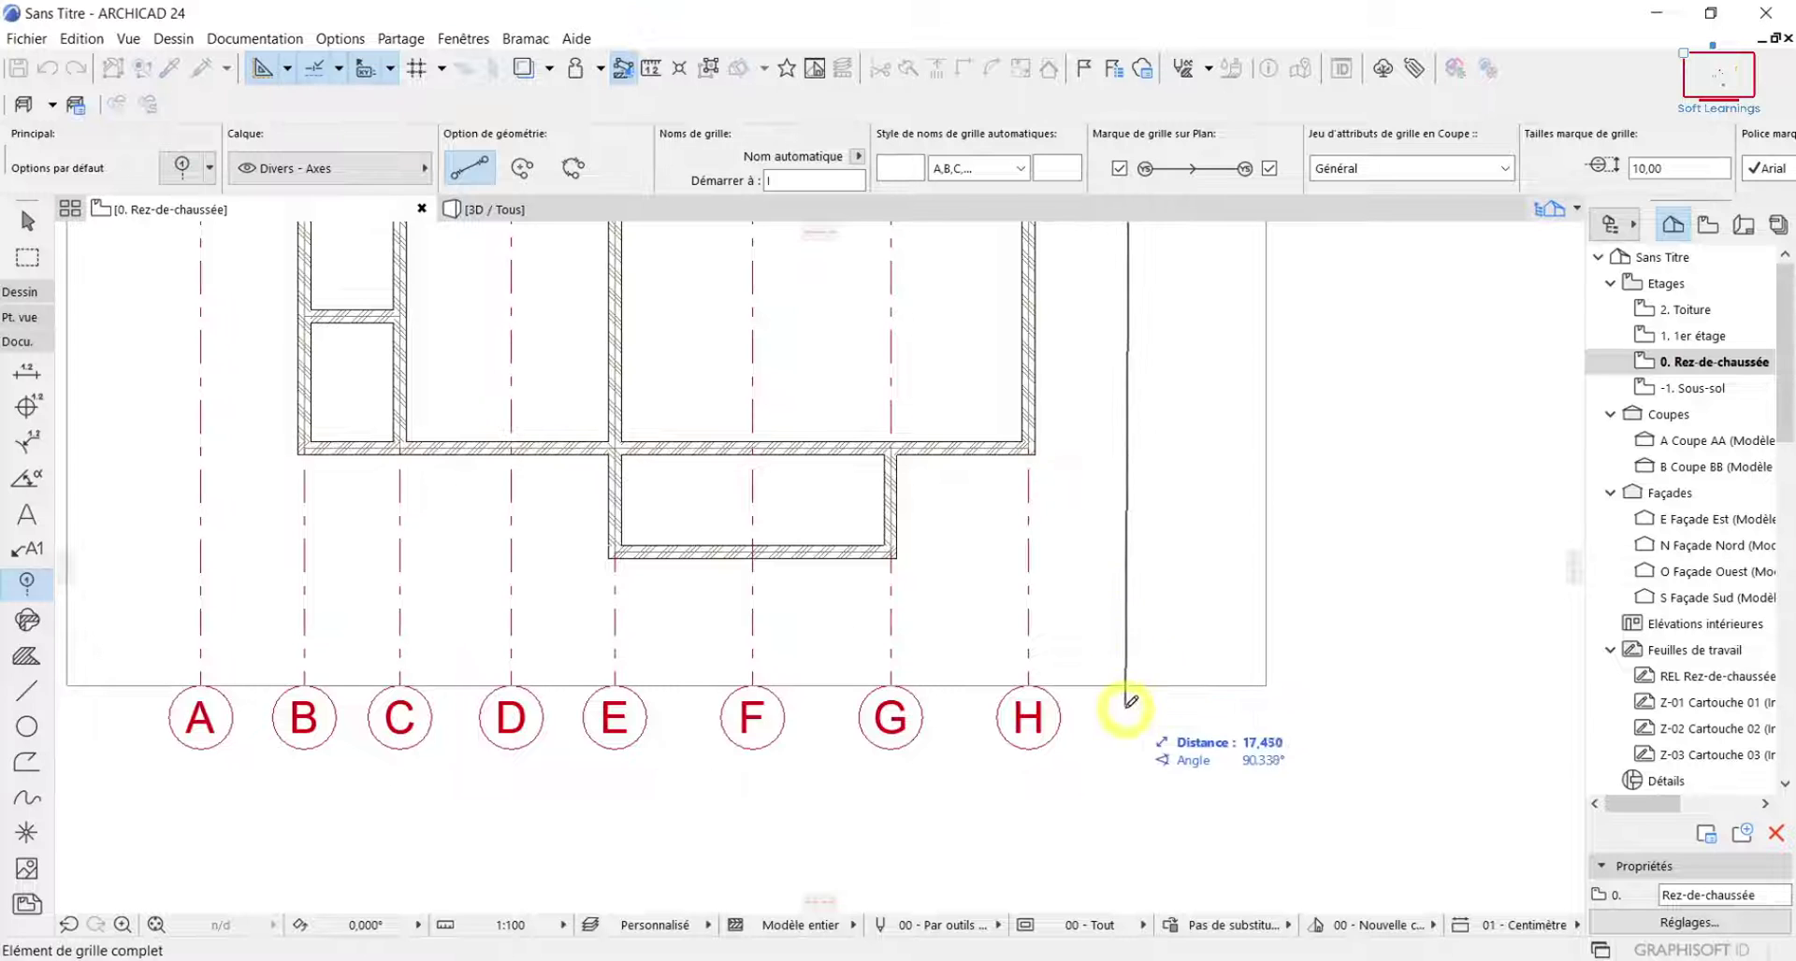
pyautogui.scroll(-2, 1135, 706)
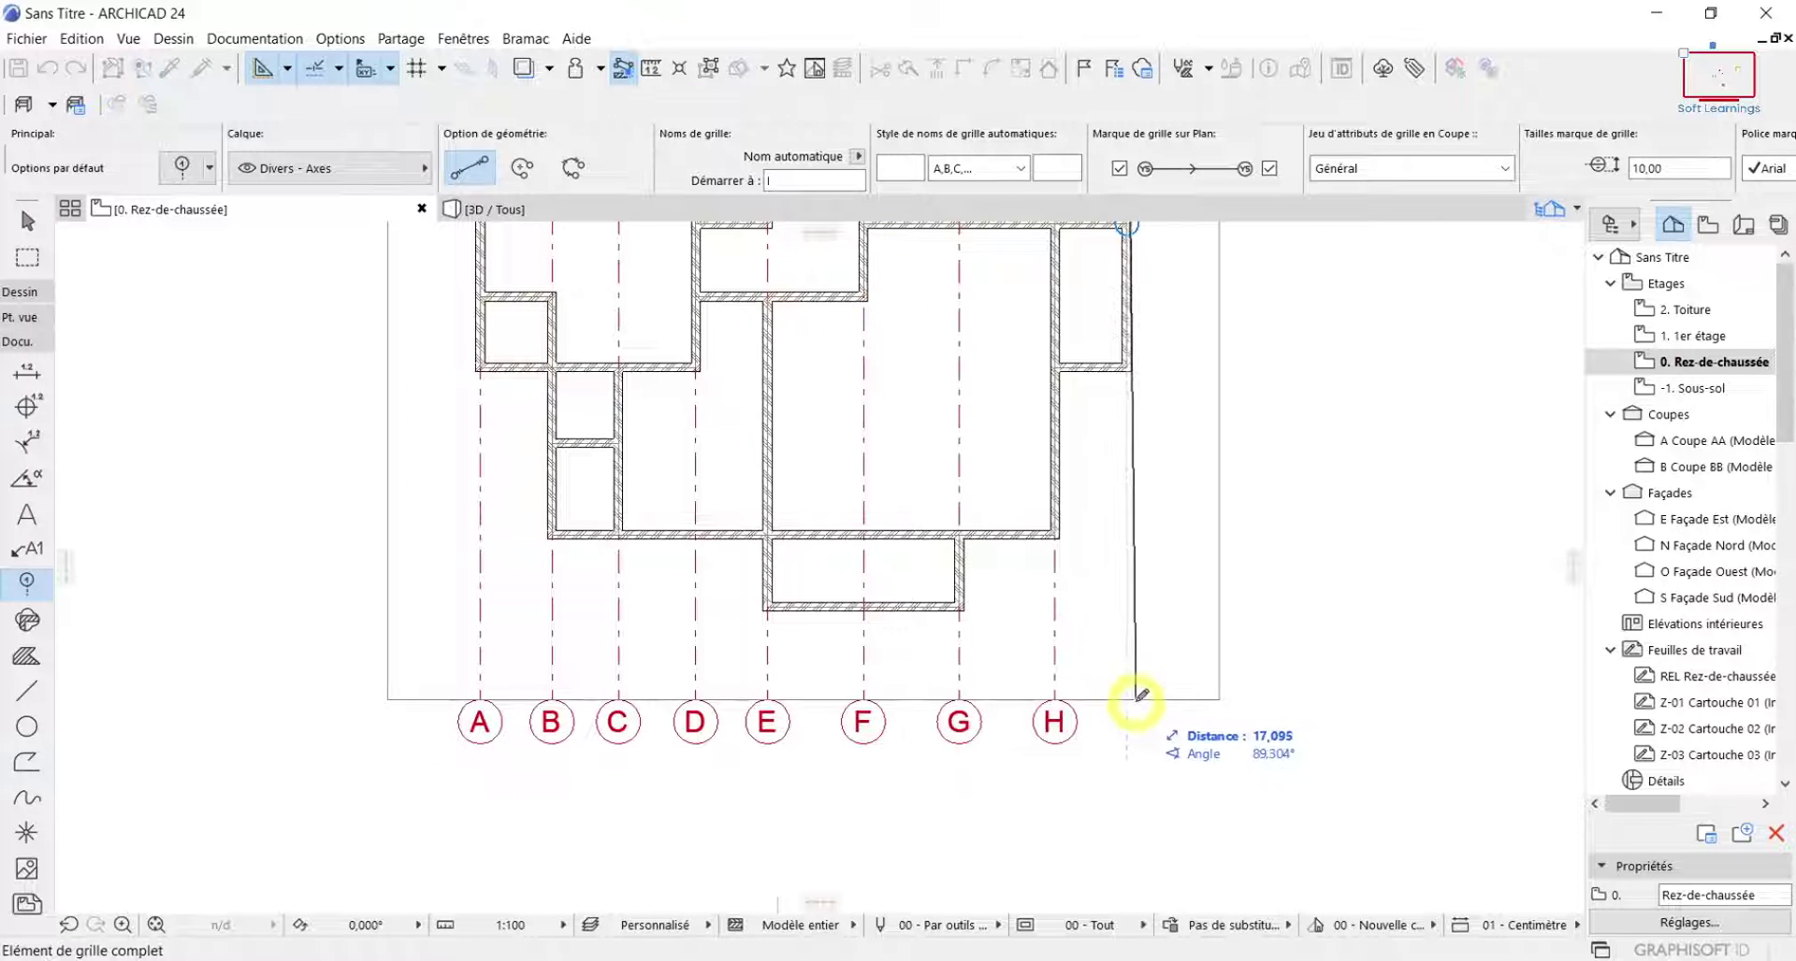
pyautogui.click(1127, 700)
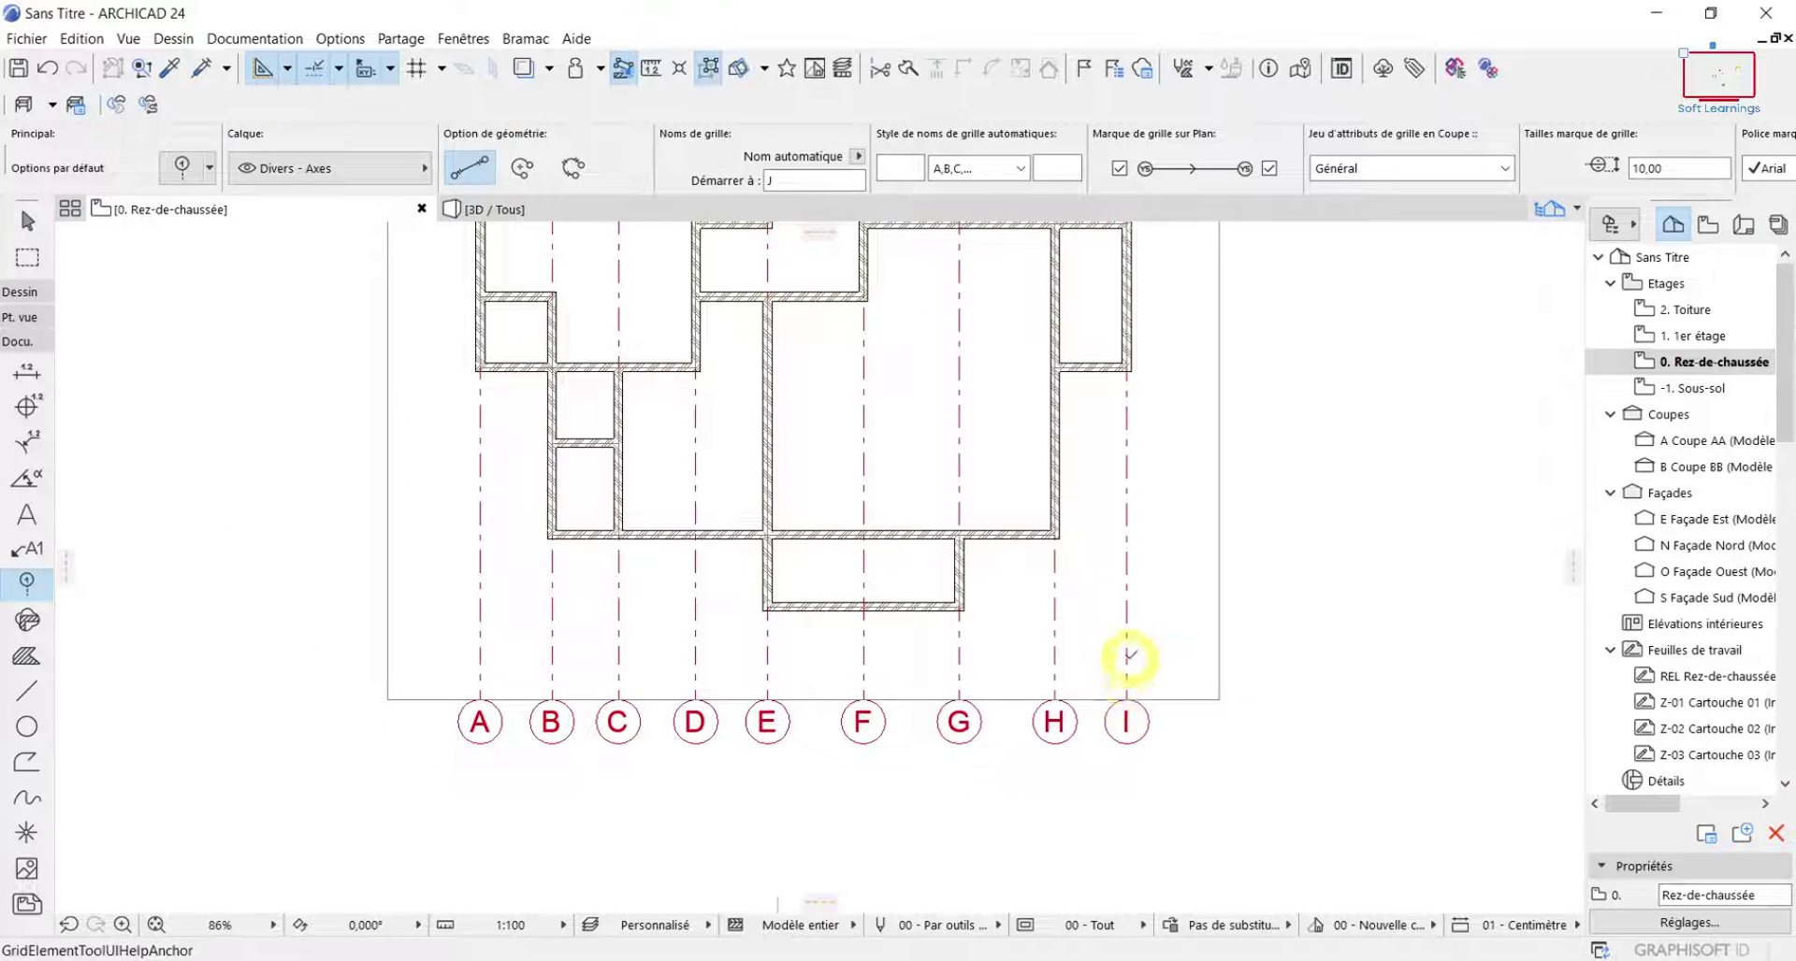
# Stretch the upper end of grid line I to meet the rectangle's upper edge, and clear the selection.
pyautogui.scroll(-3, 1137, 620)
pyautogui.moveTo(1134, 598); pyautogui.dragTo(1075, 907, button='middle')
pyautogui.scroll(1, 1088, 517)
pyautogui.scroll(4, 1092, 516)
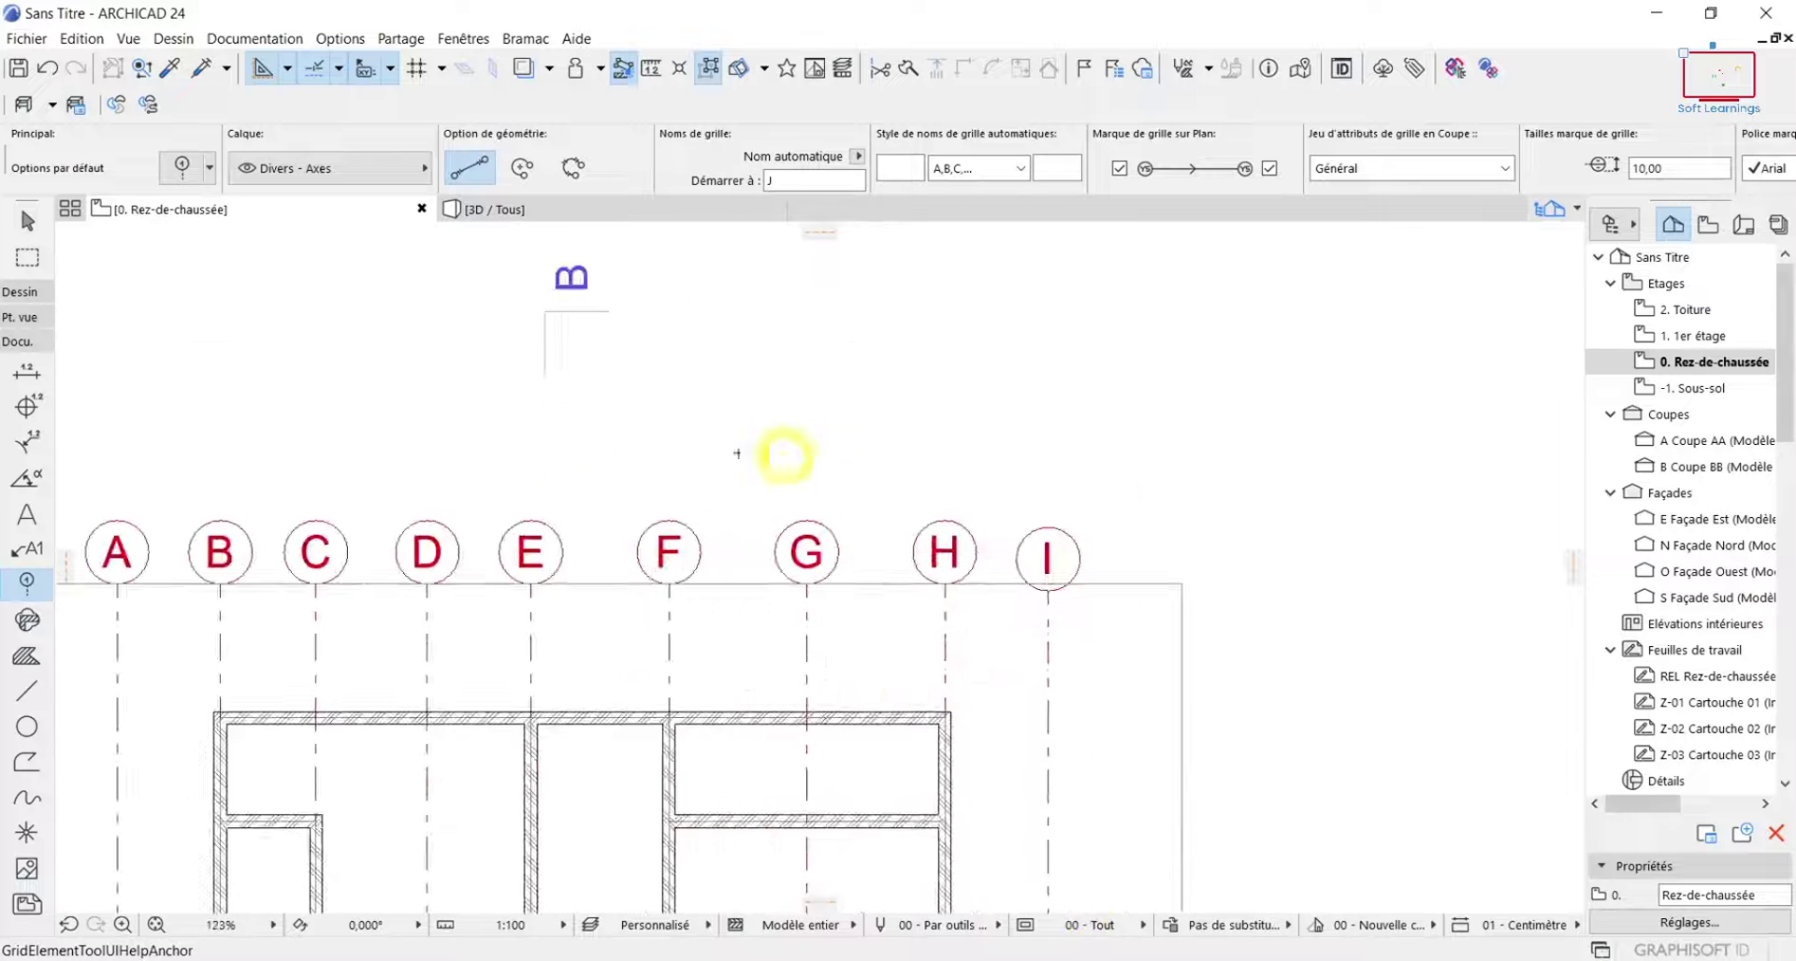
pyautogui.click(26, 225)
pyautogui.scroll(7, 1076, 589)
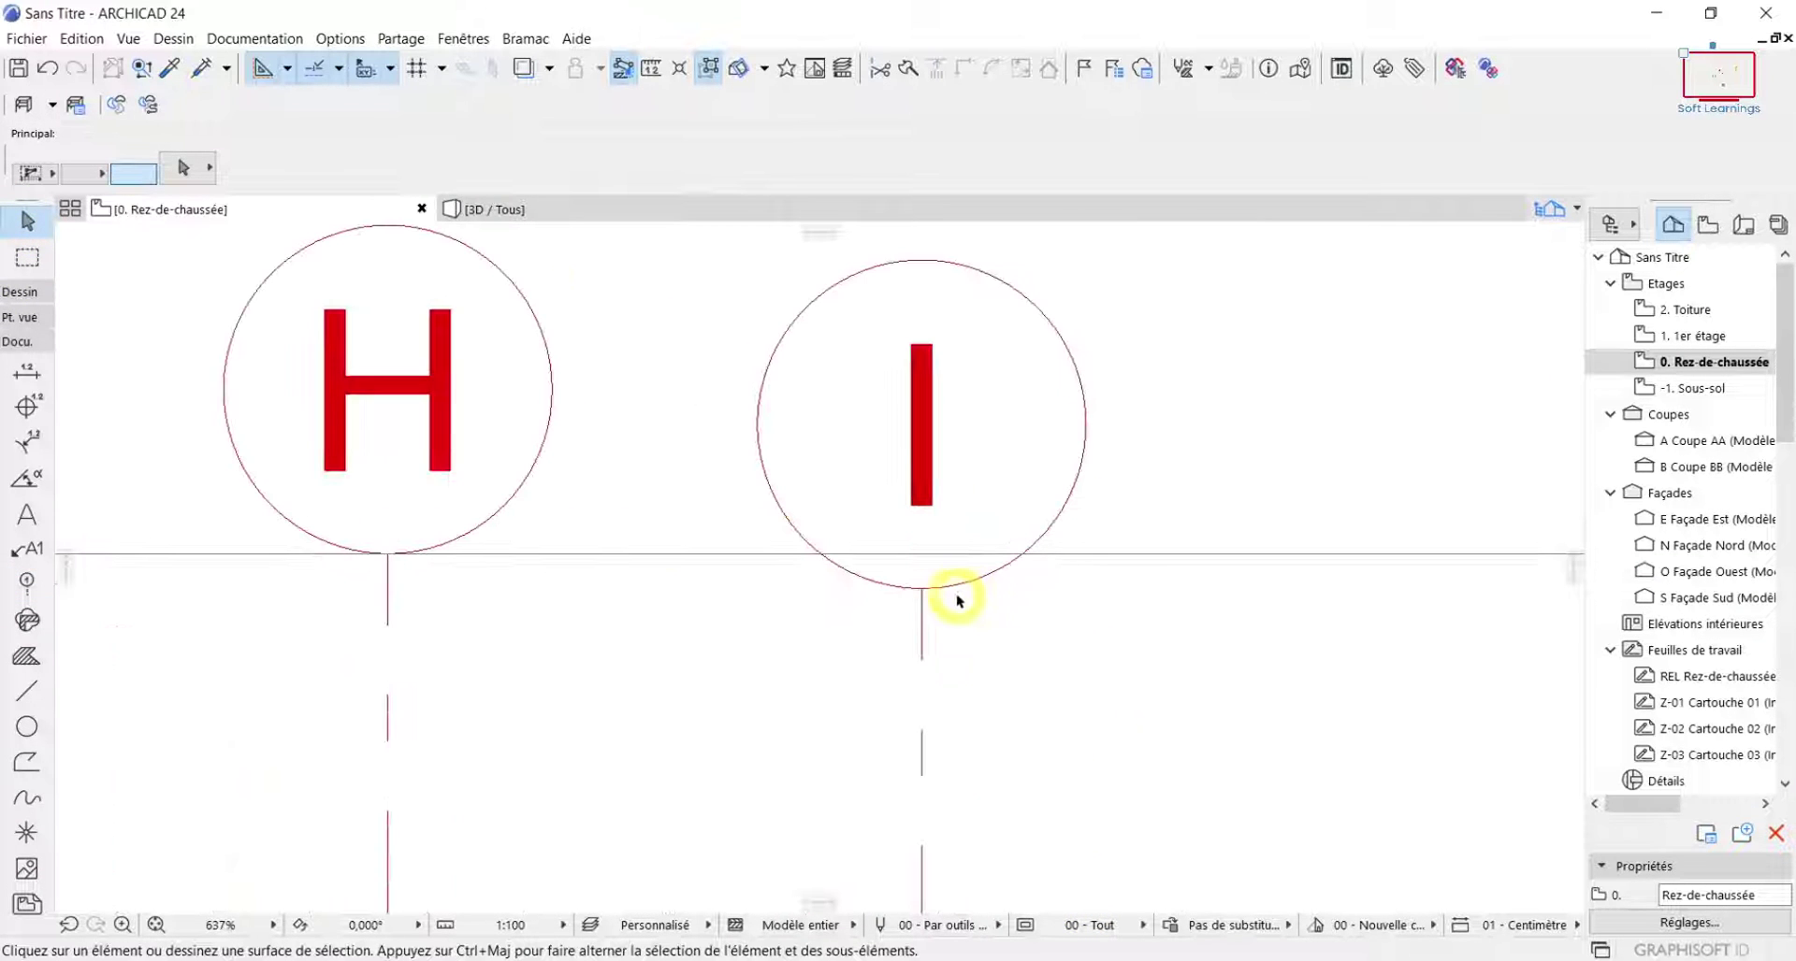
pyautogui.click(920, 623)
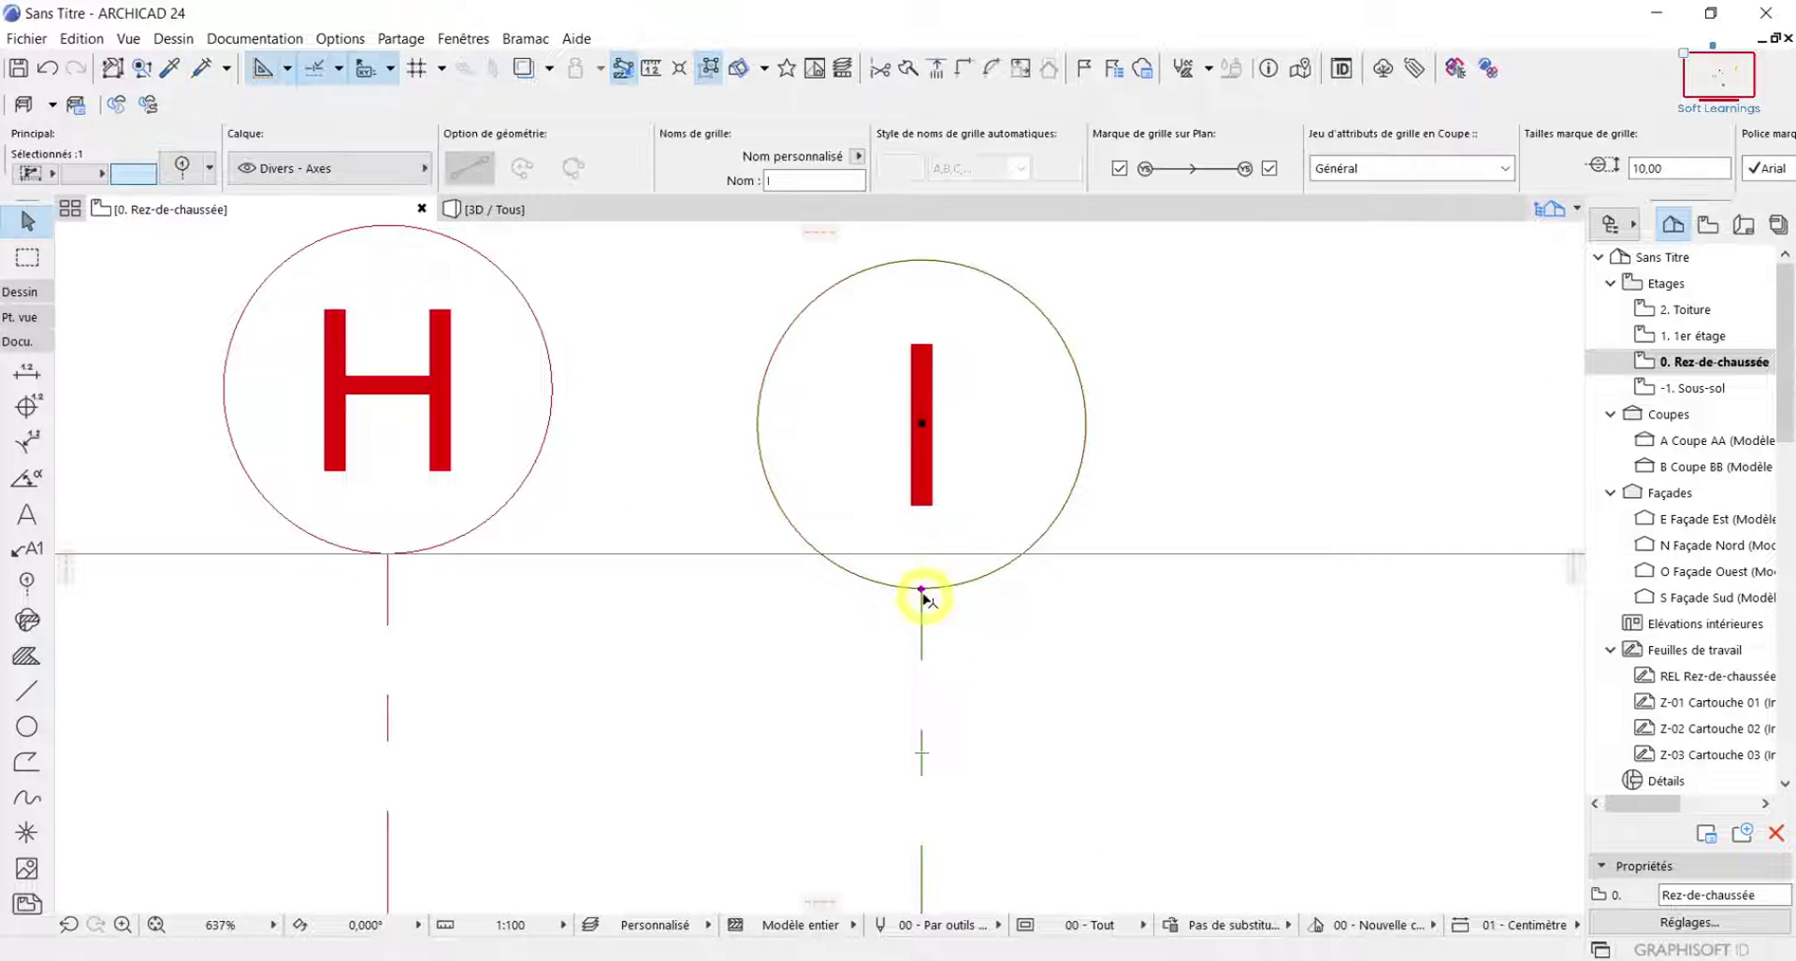
pyautogui.click(920, 591)
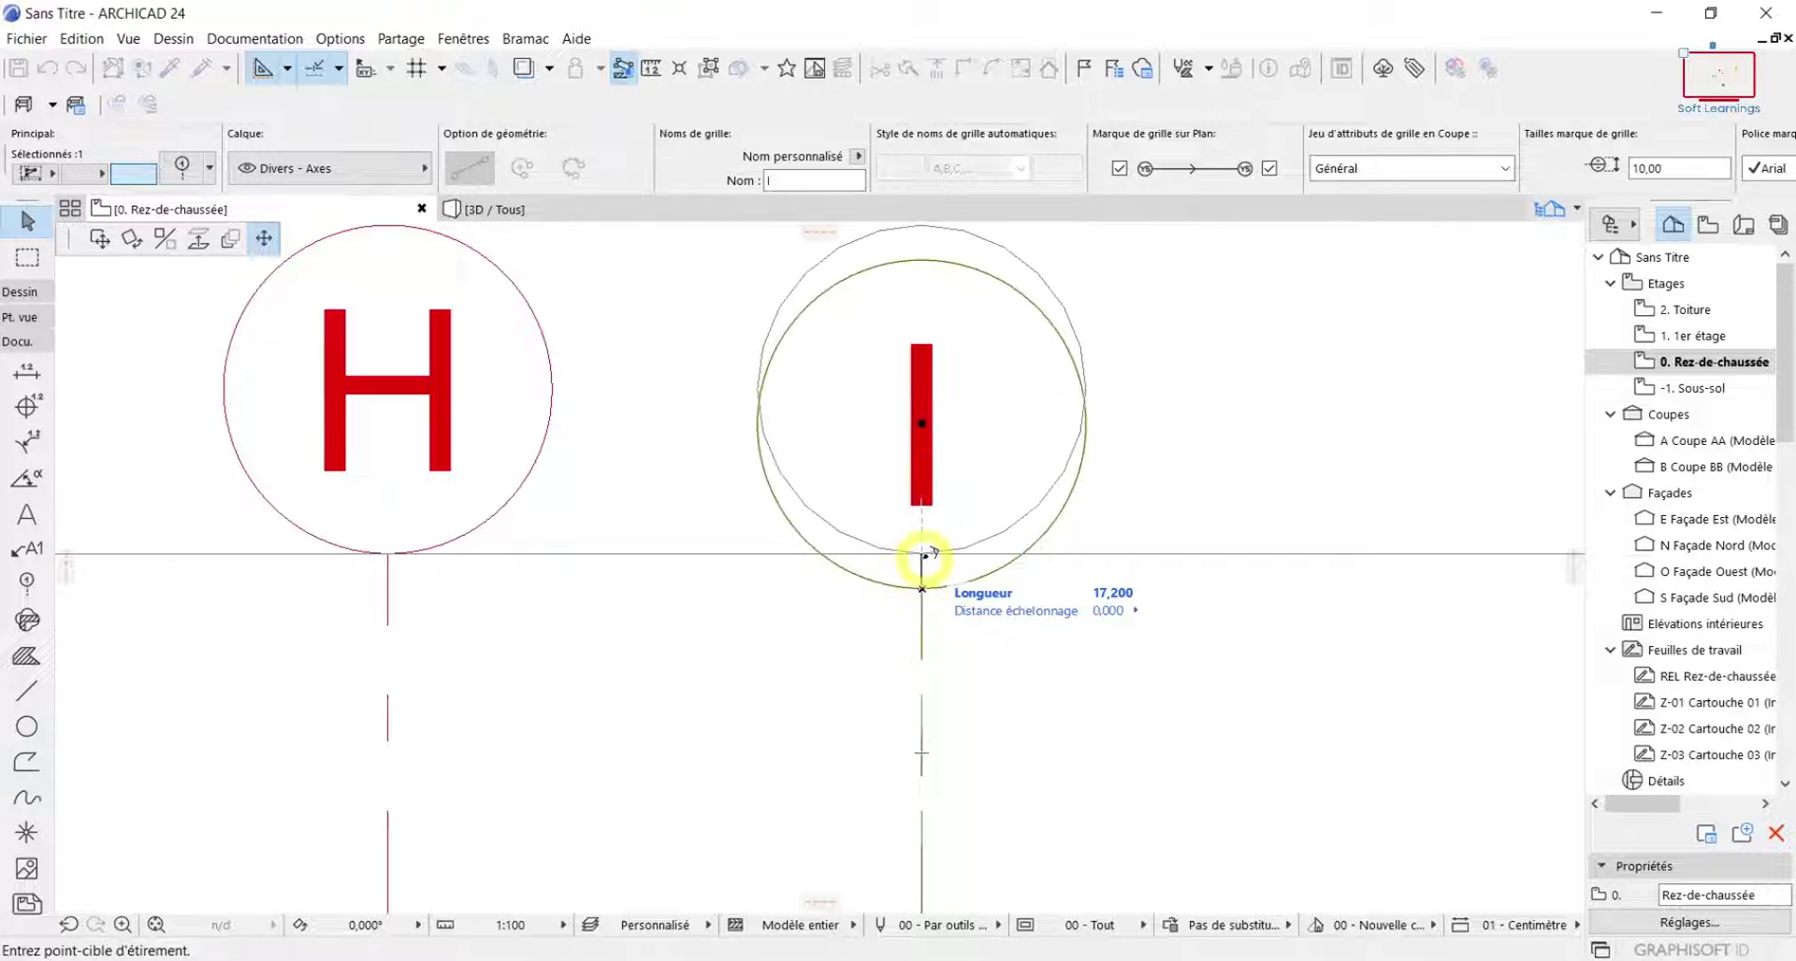
pyautogui.click(923, 558)
pyautogui.scroll(-6, 994, 821)
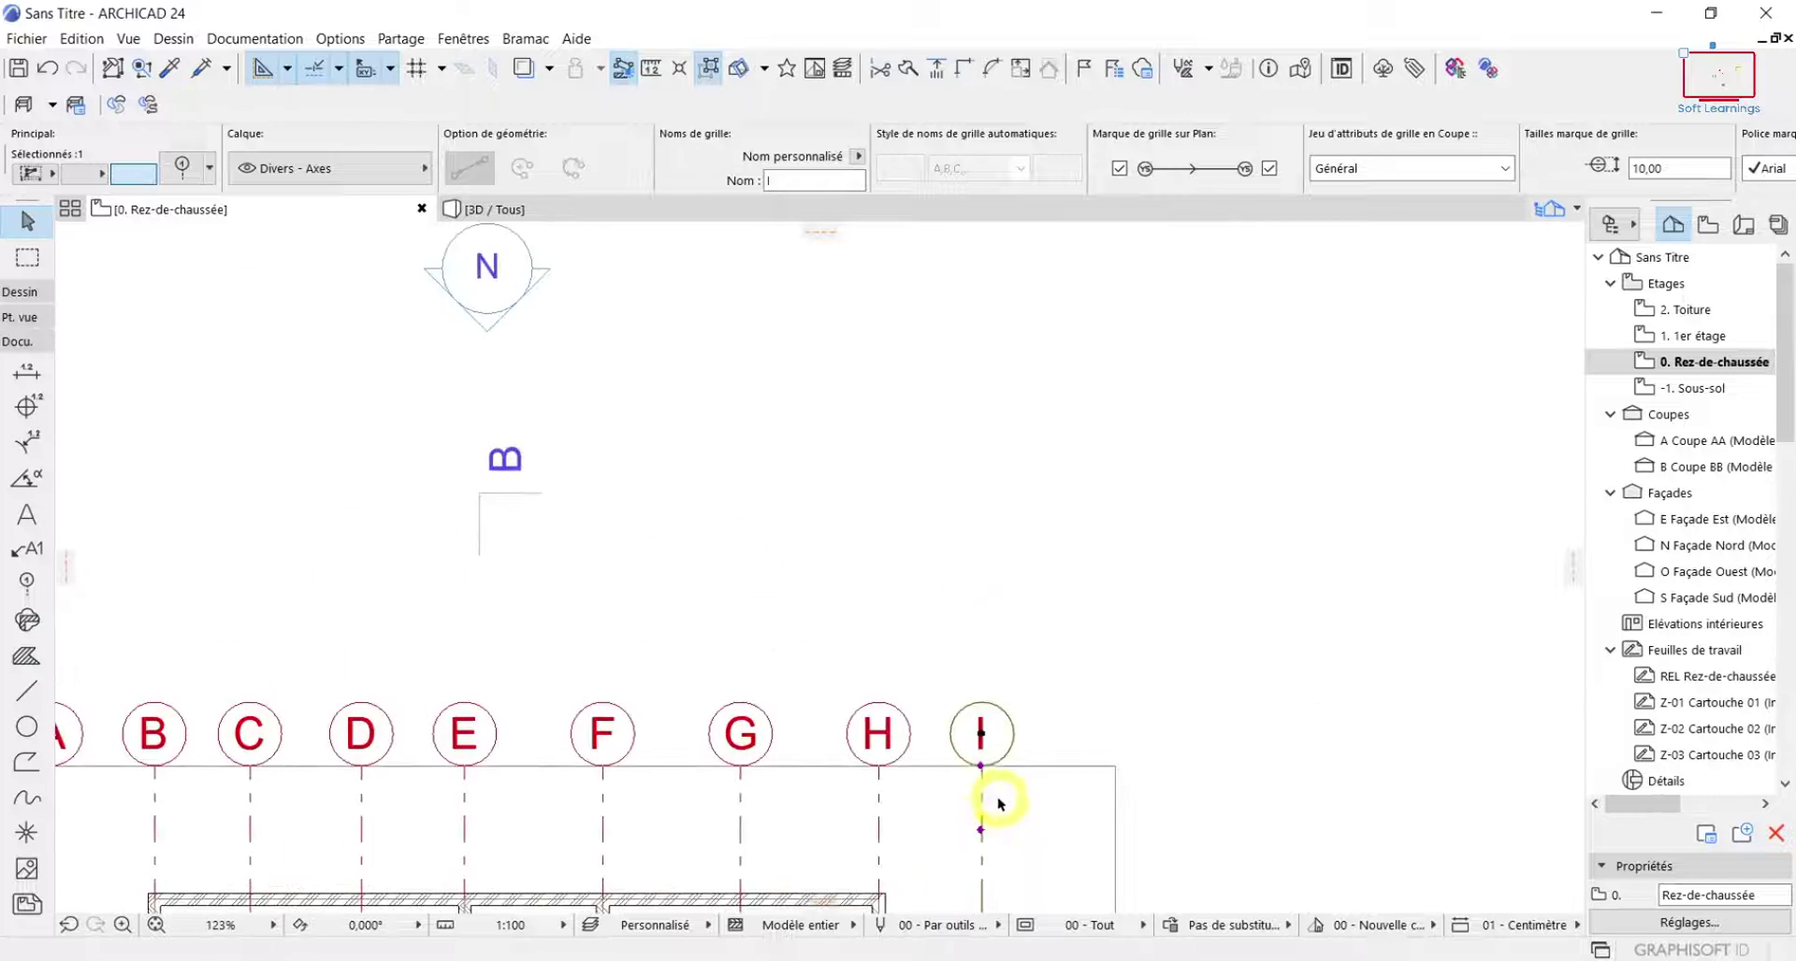
pyautogui.scroll(-6, 1052, 454)
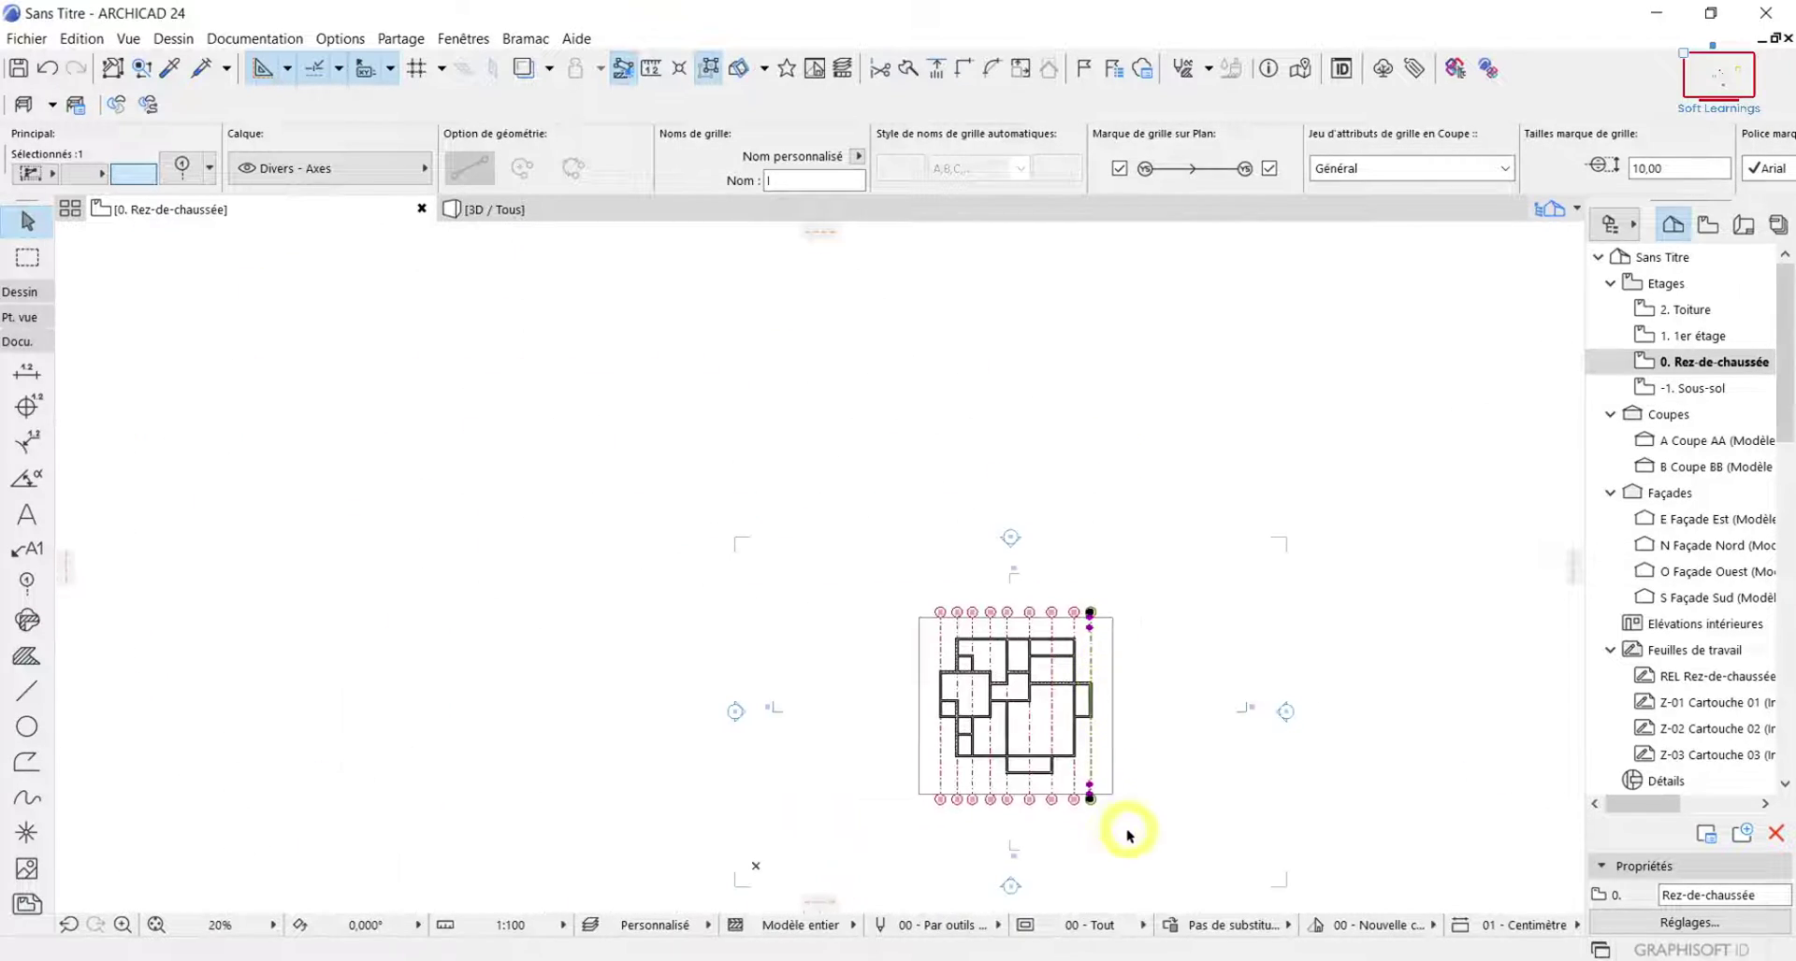
pyautogui.scroll(6, 1085, 744)
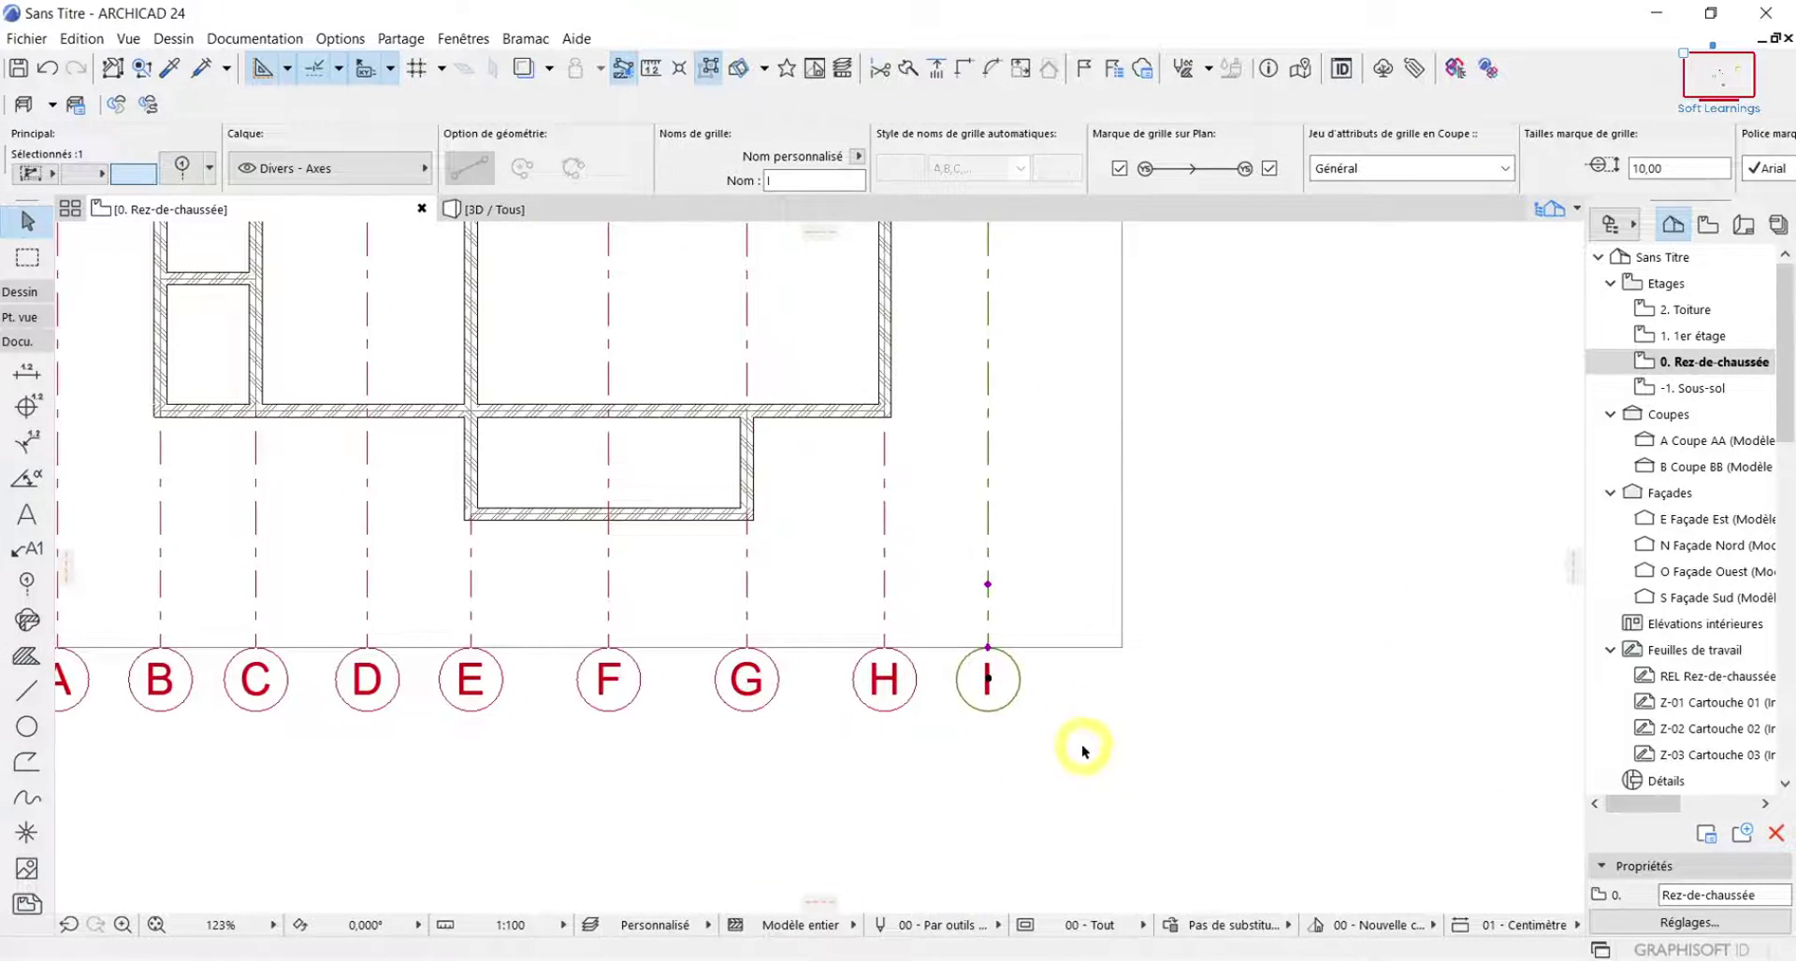
pyautogui.scroll(-6, 1081, 744)
pyautogui.click(1038, 817)
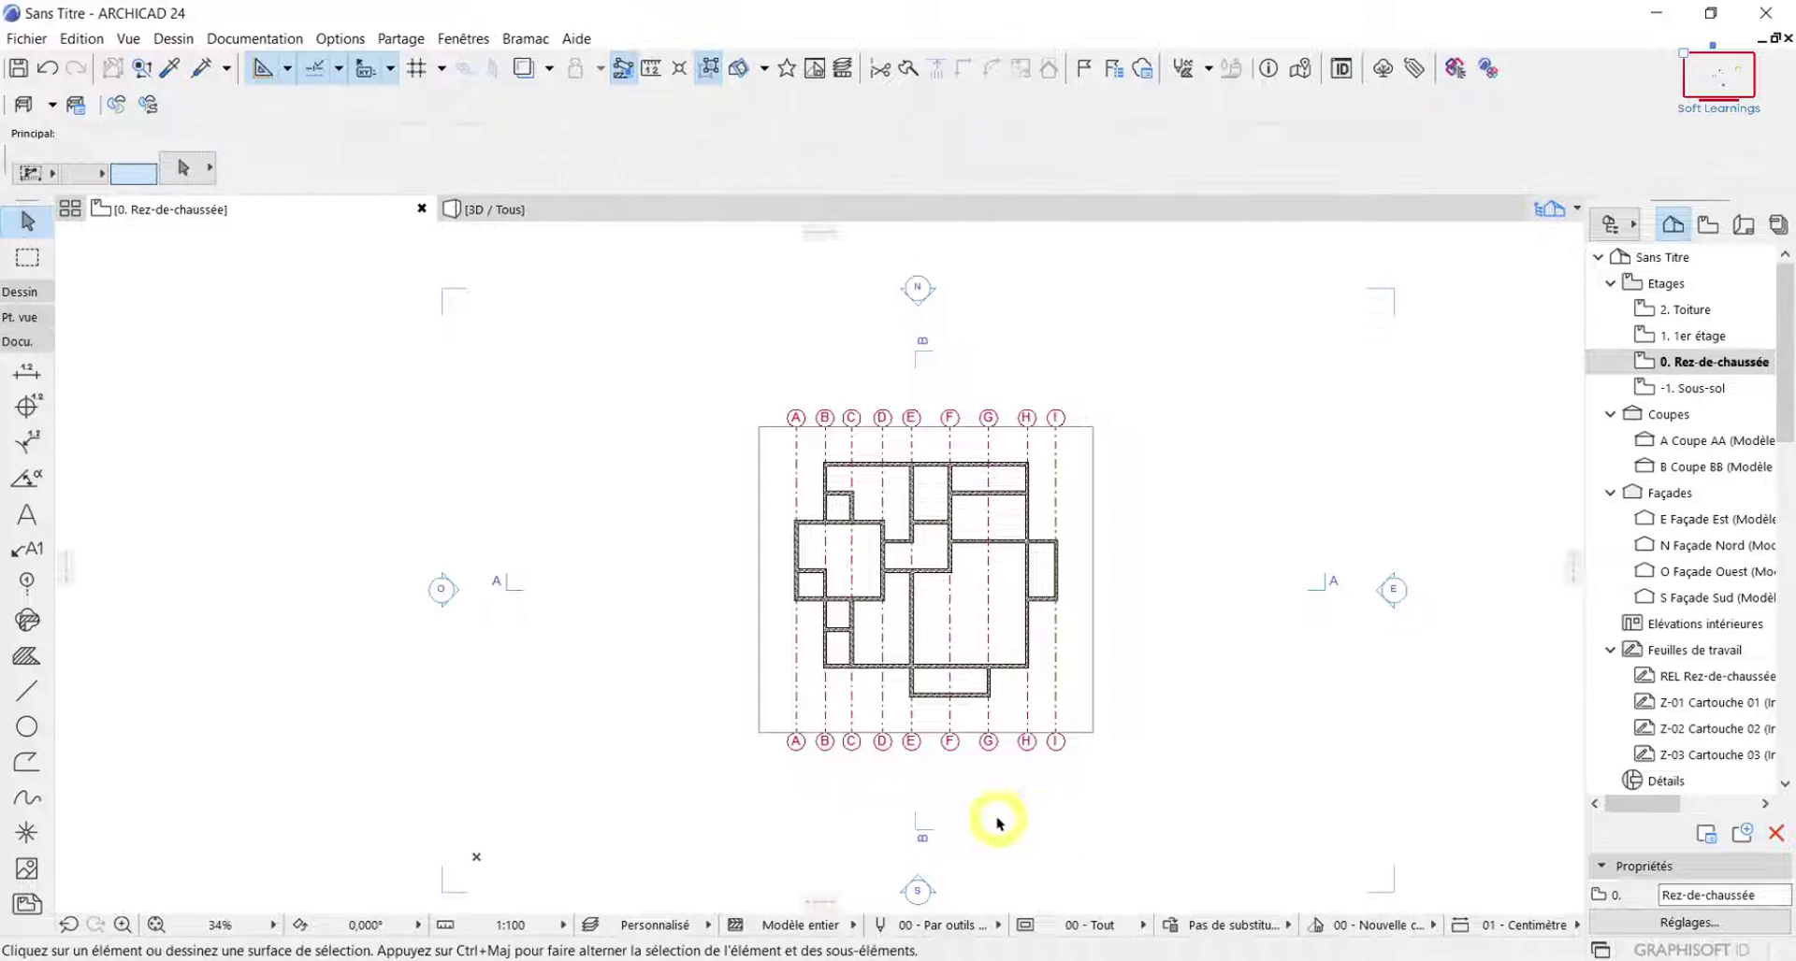
# Set the grid element defaults to generate names automatically in the 1,2,3,... style, starting at 1.
pyautogui.scroll(1, 980, 812)
pyautogui.moveTo(907, 778); pyautogui.dragTo(1034, 770, button='middle')
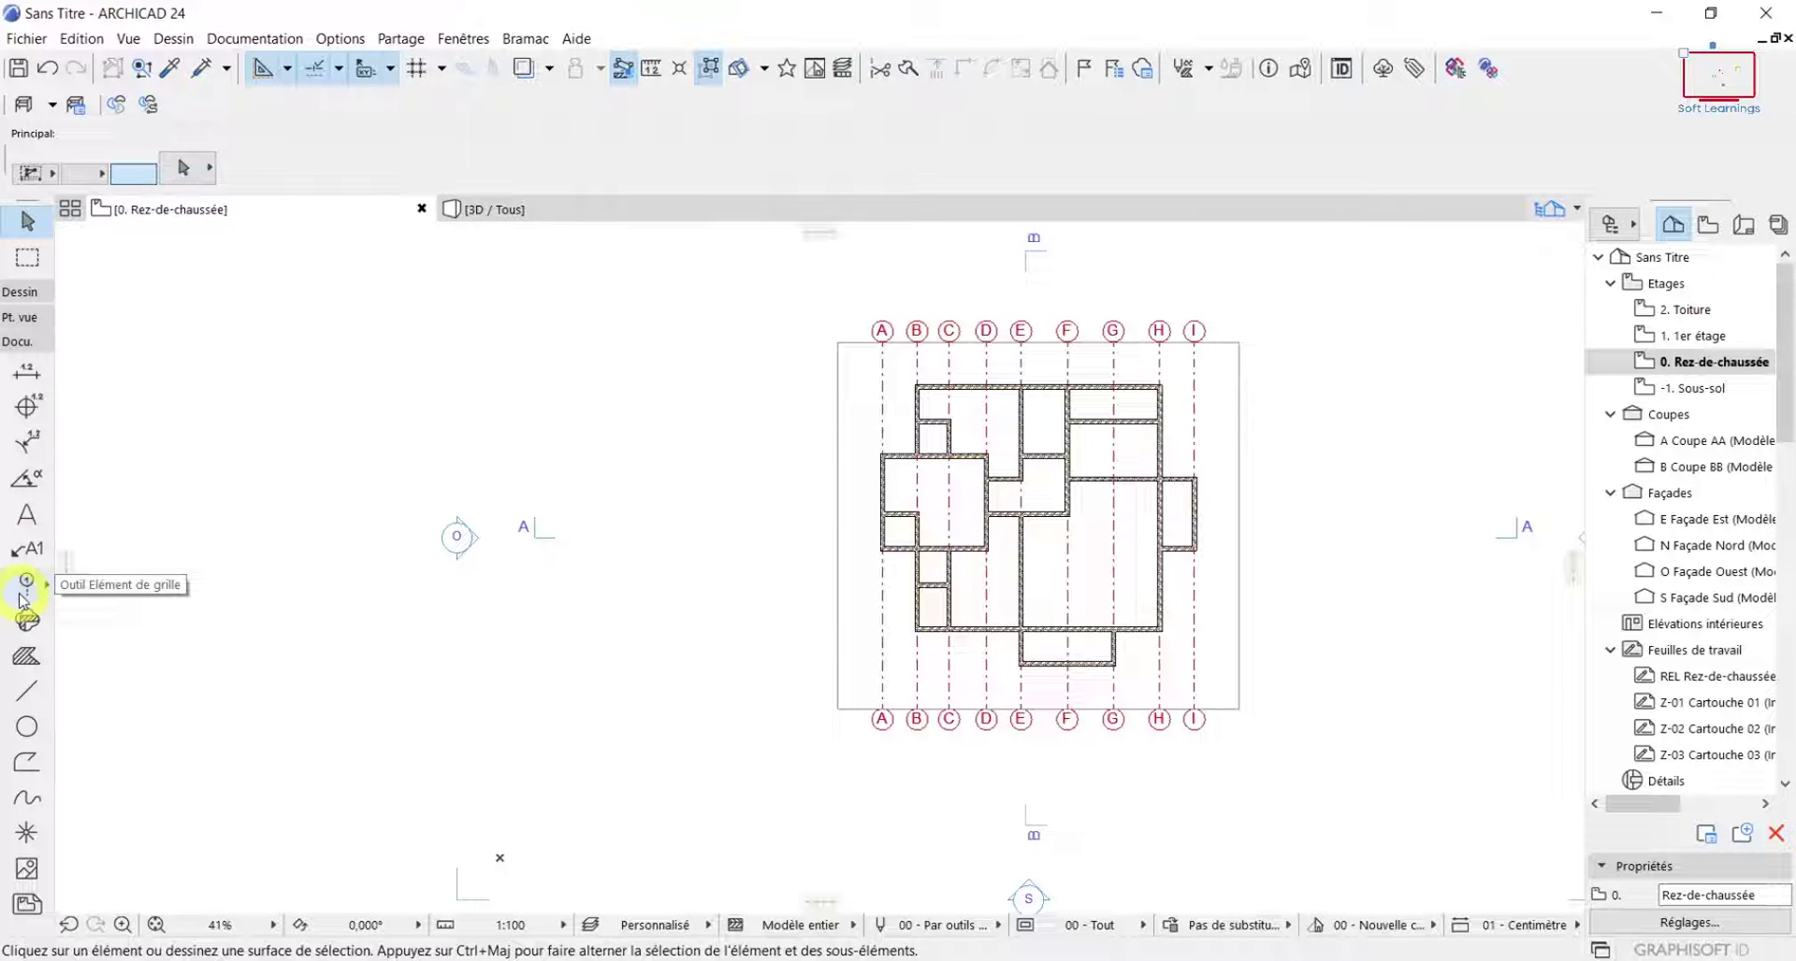
pyautogui.click(26, 585)
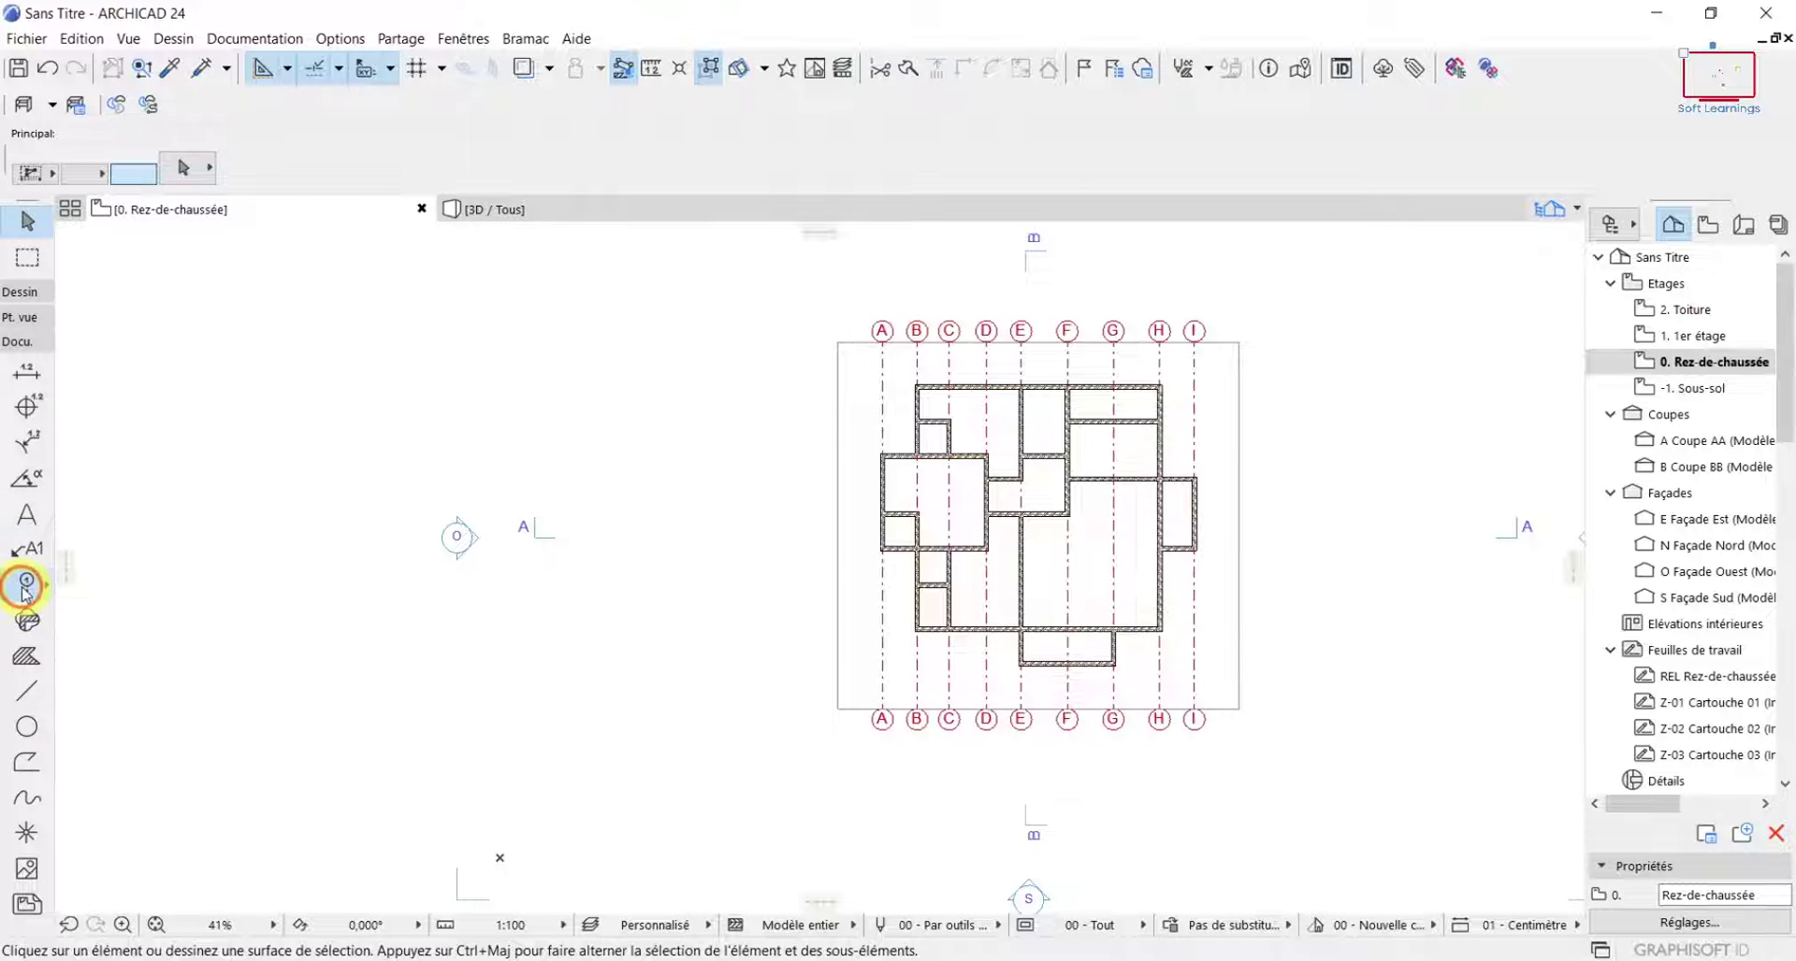
pyautogui.doubleClick(26, 586)
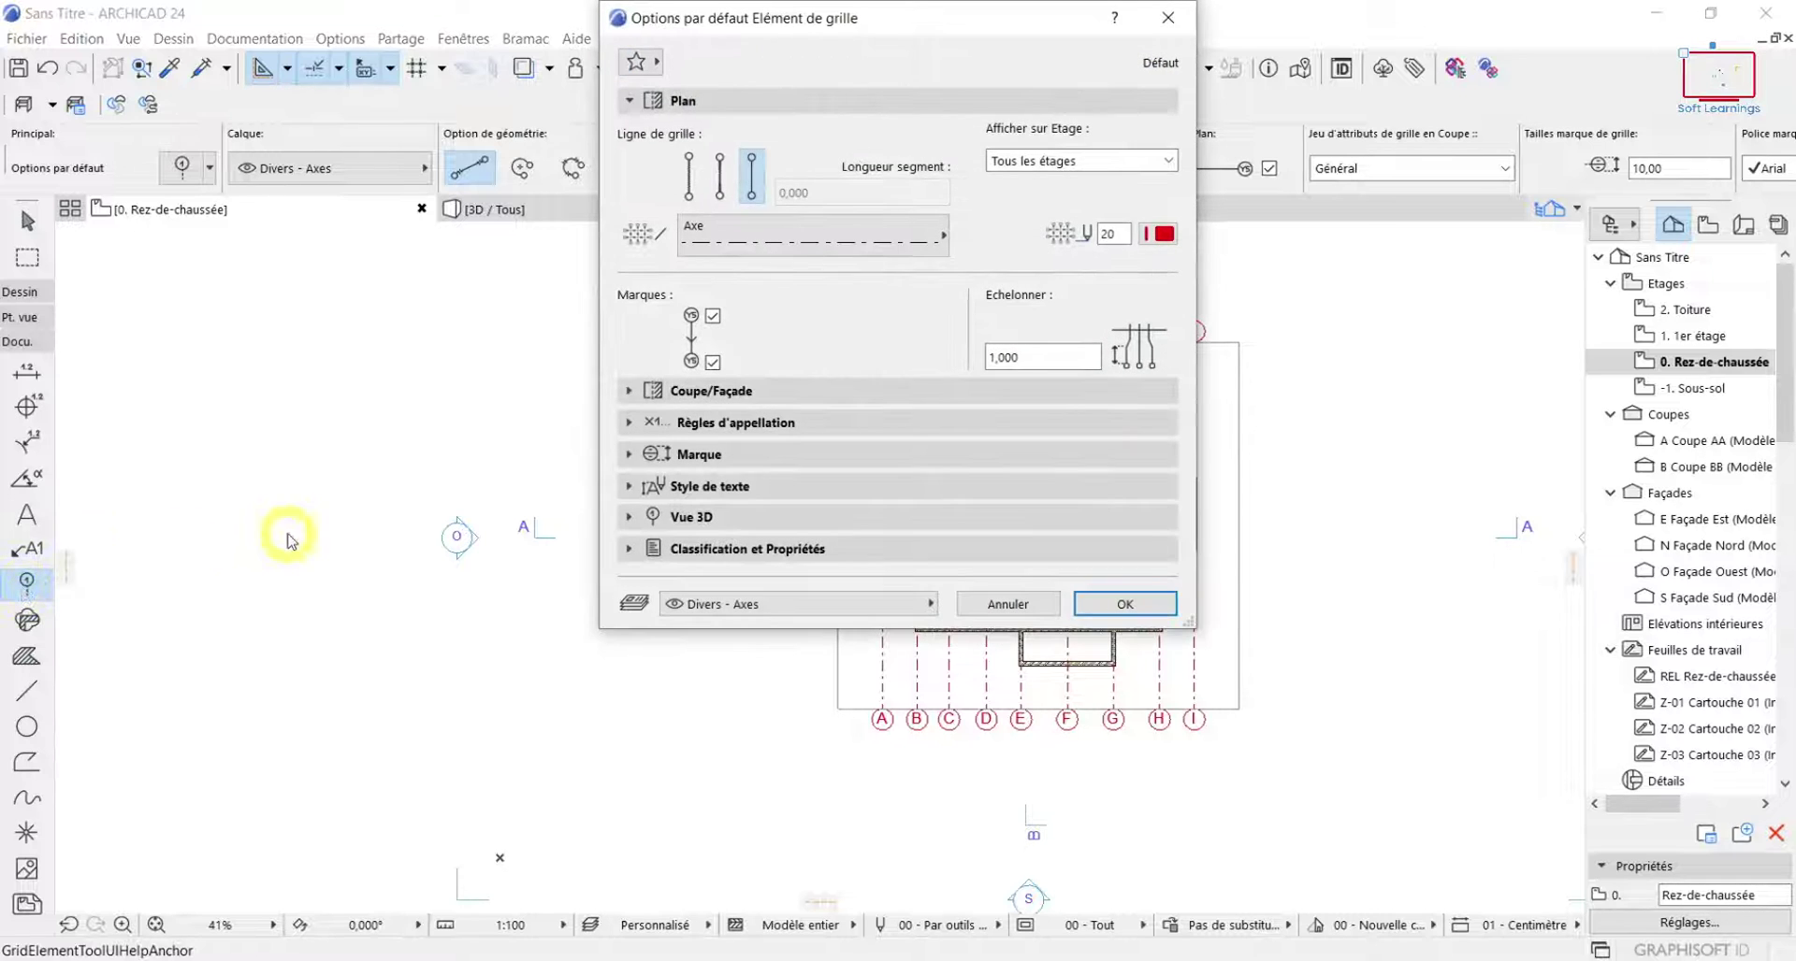
pyautogui.click(820, 426)
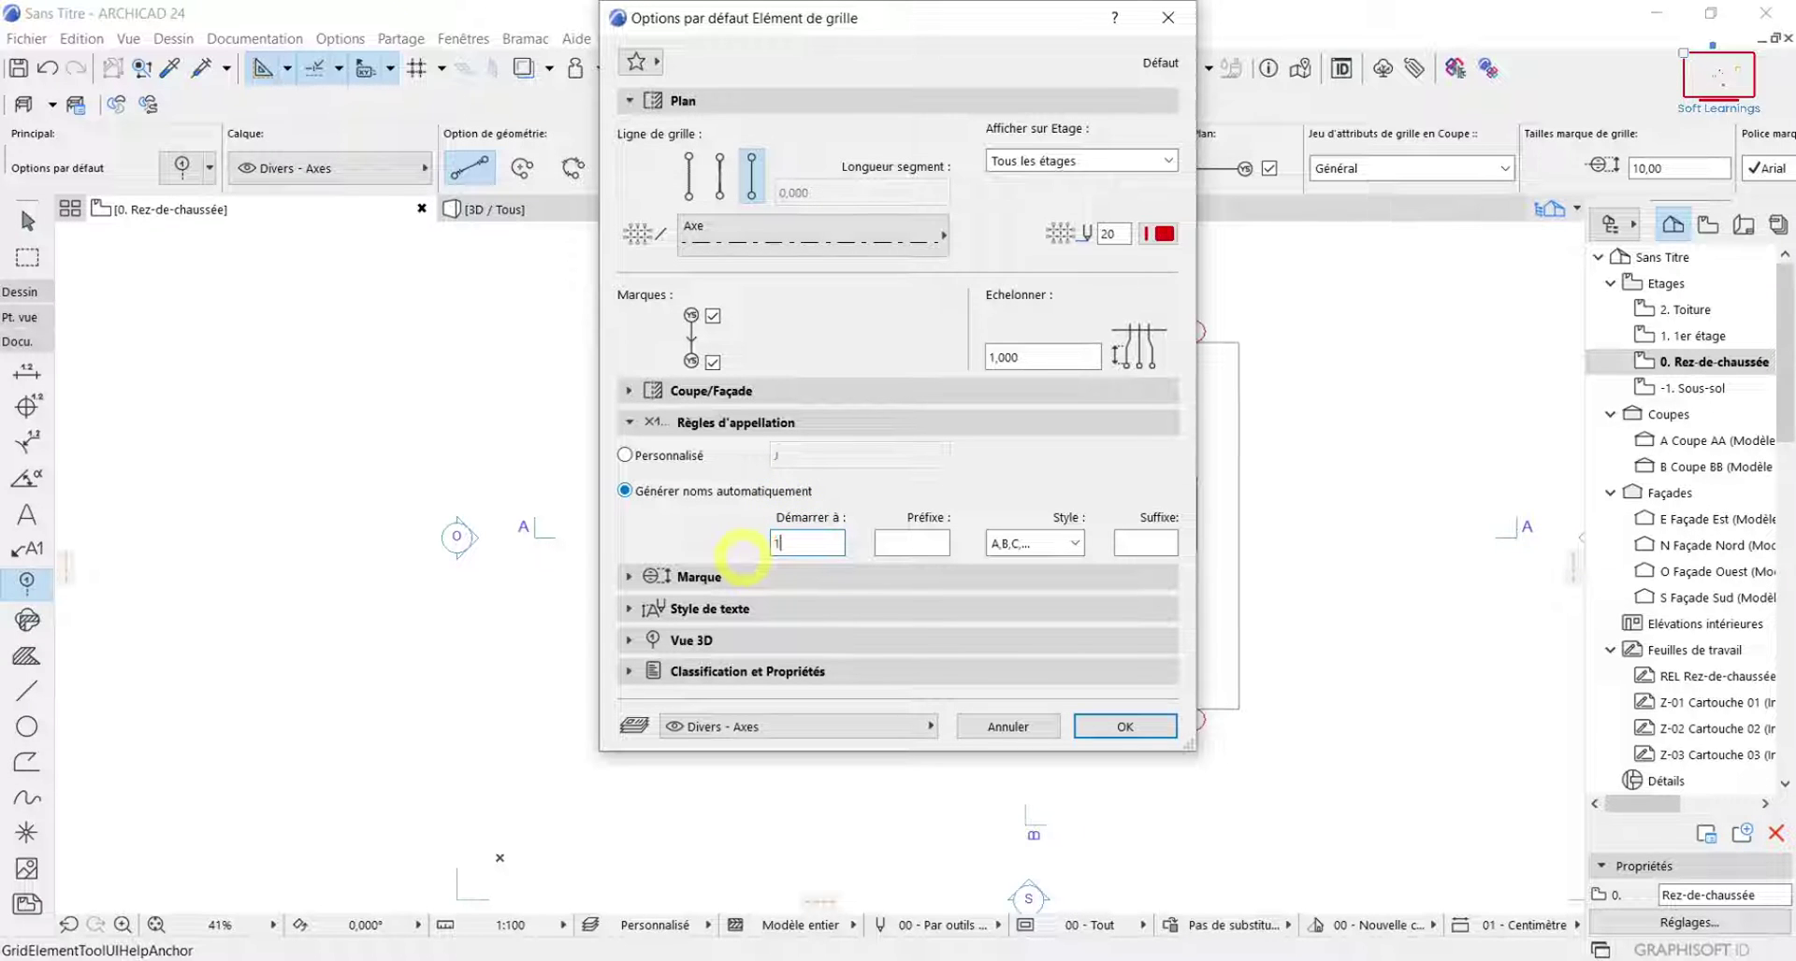
pyautogui.click(1065, 540)
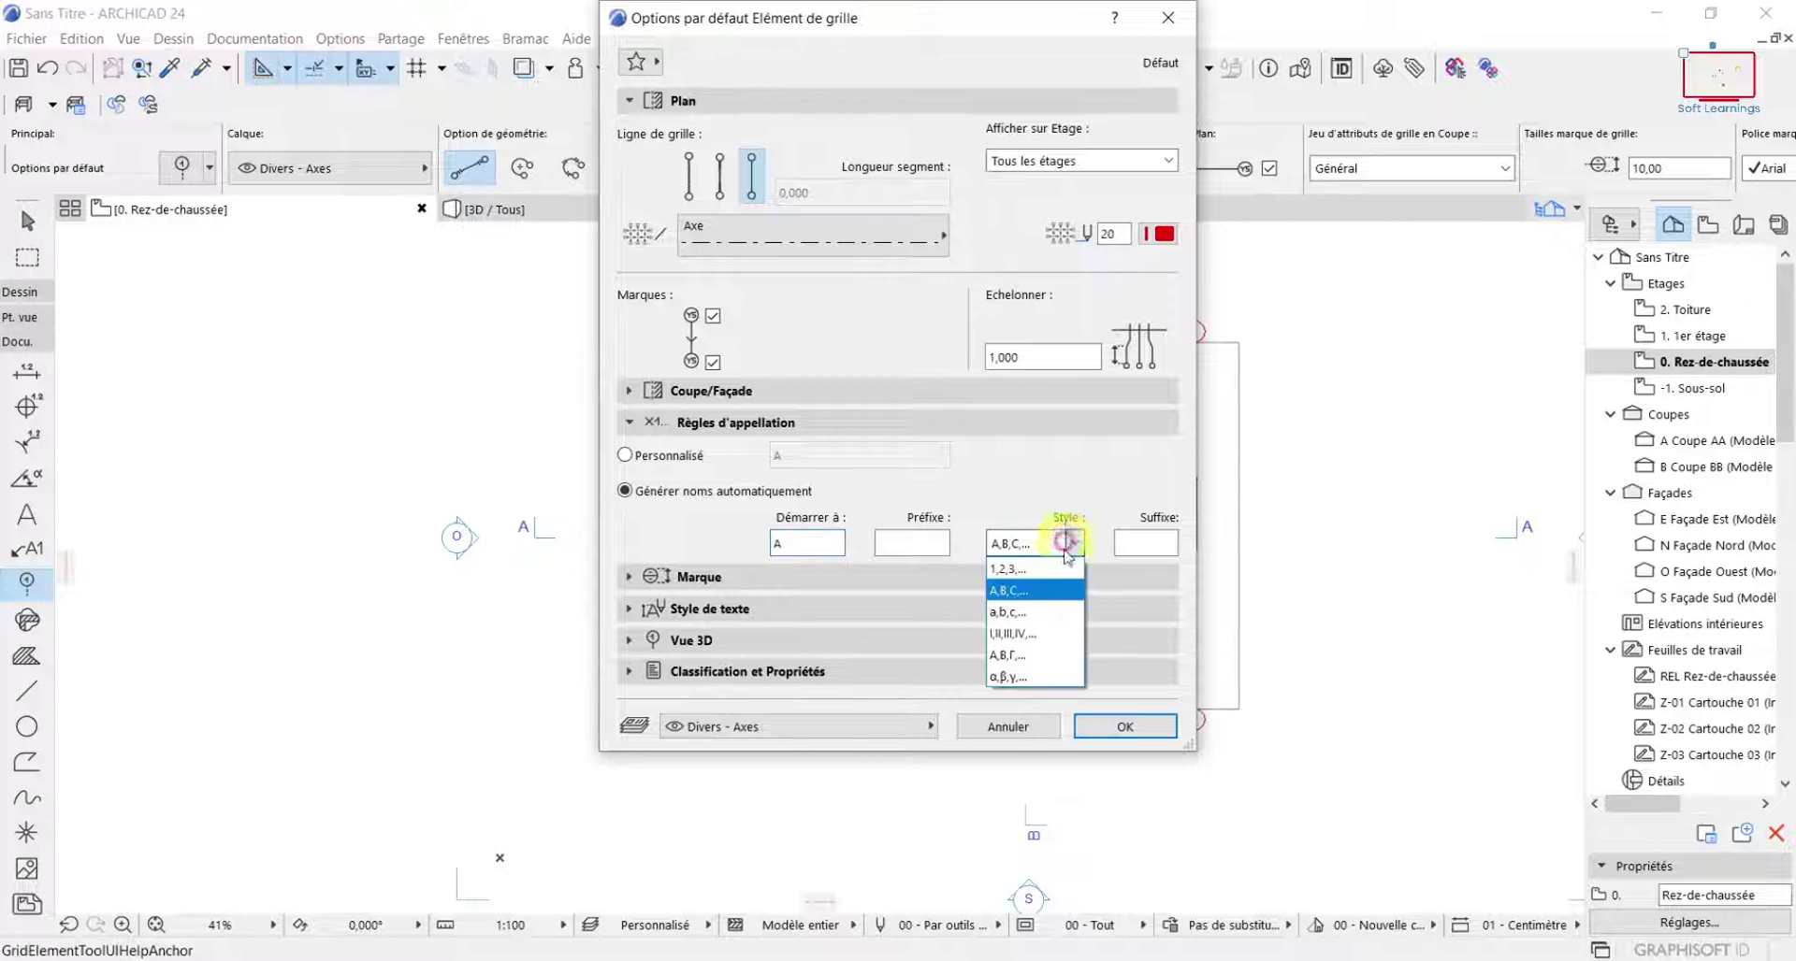
pyautogui.click(1066, 566)
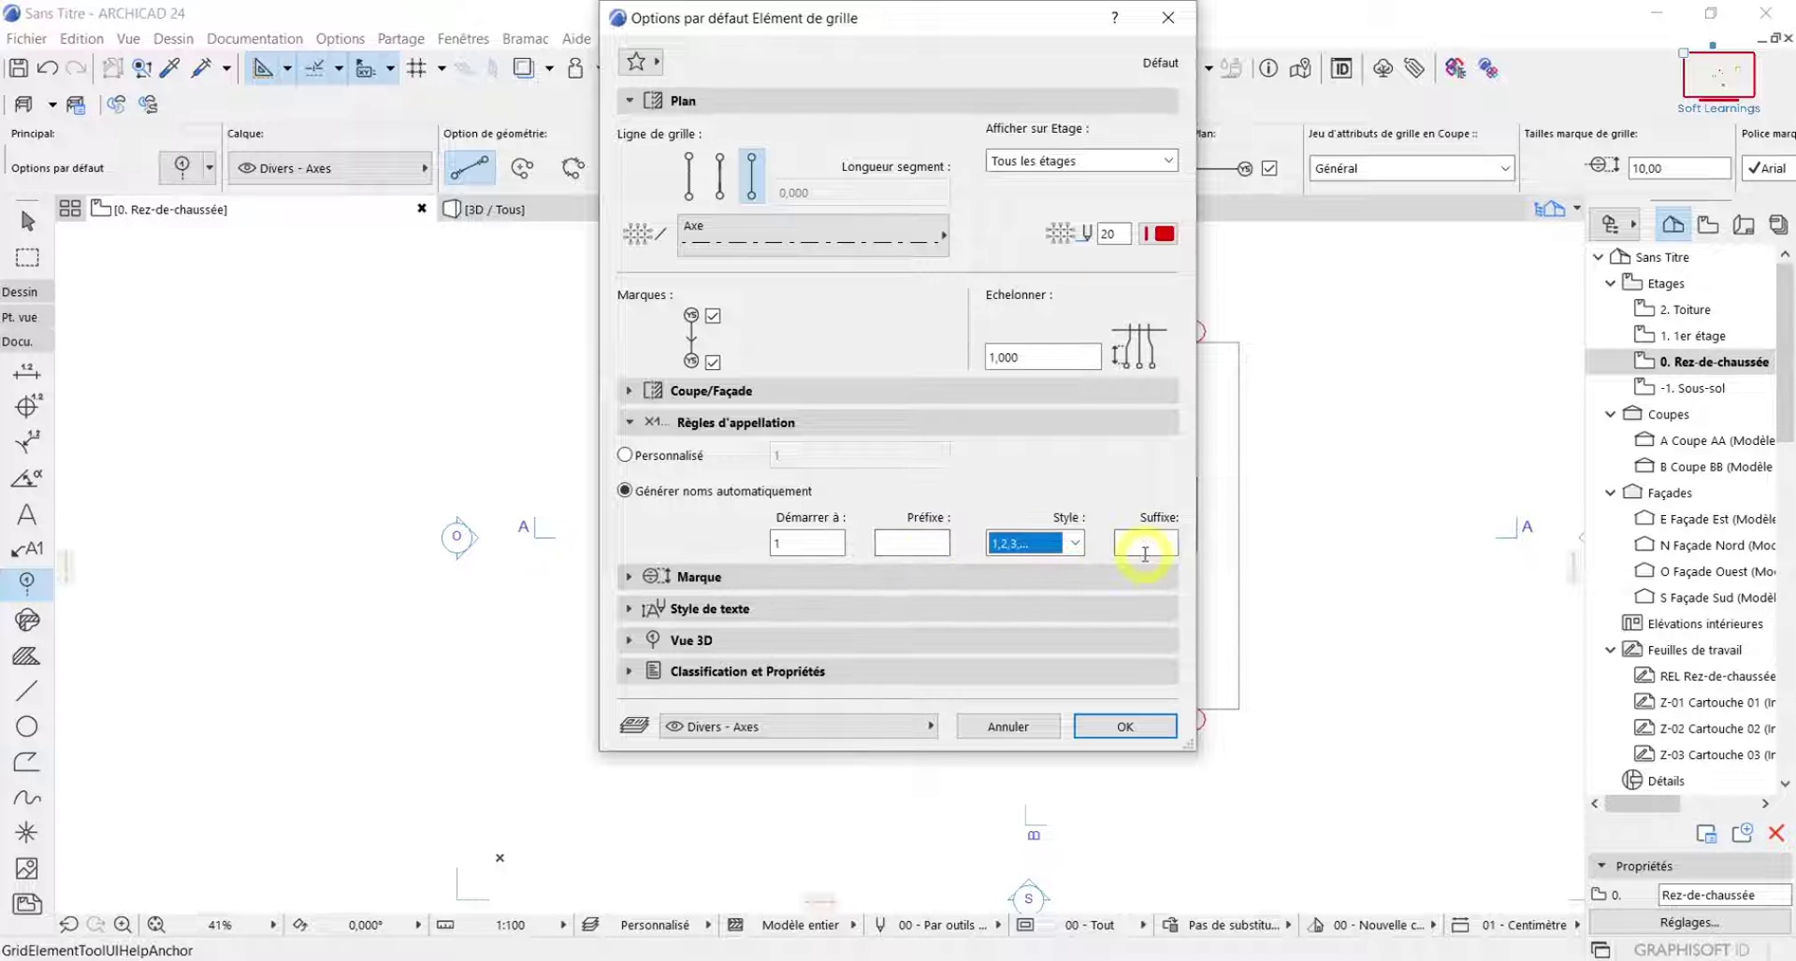
pyautogui.click(1113, 727)
# Draw the first horizontal grid line along the projecting south room's lower wall centreline, from the rectangle's east edge to its west edge.
pyautogui.scroll(3, 903, 682)
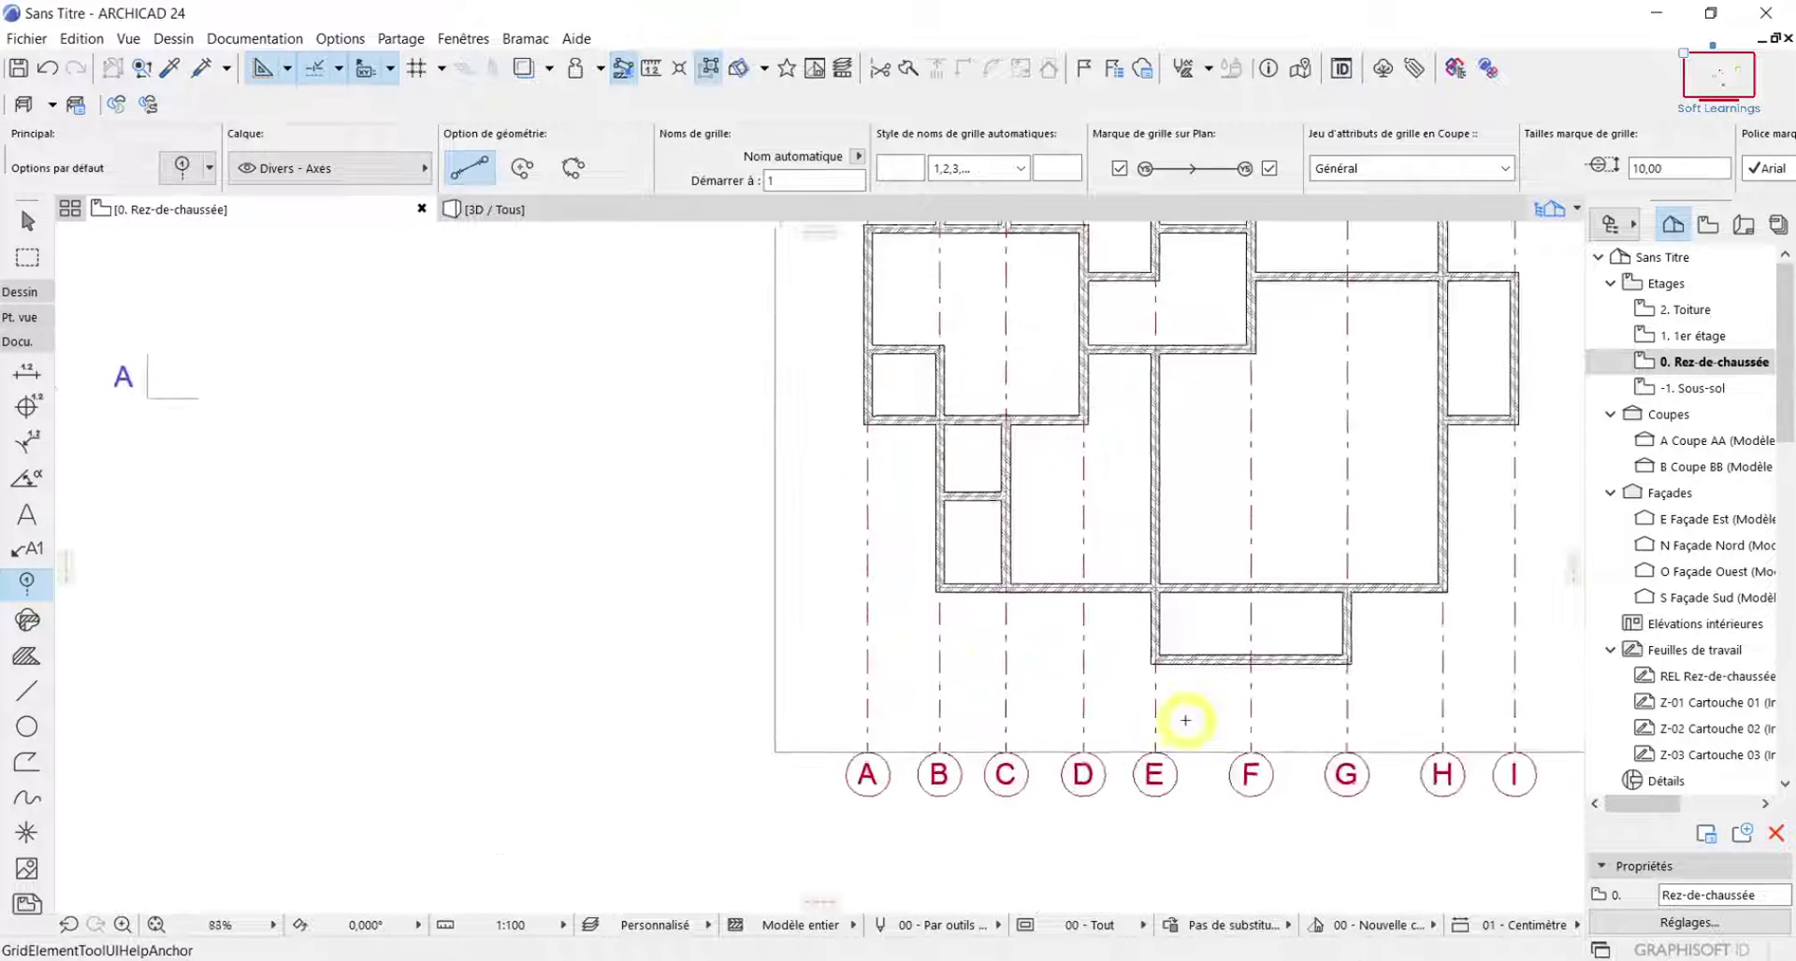
pyautogui.scroll(-3, 1213, 714)
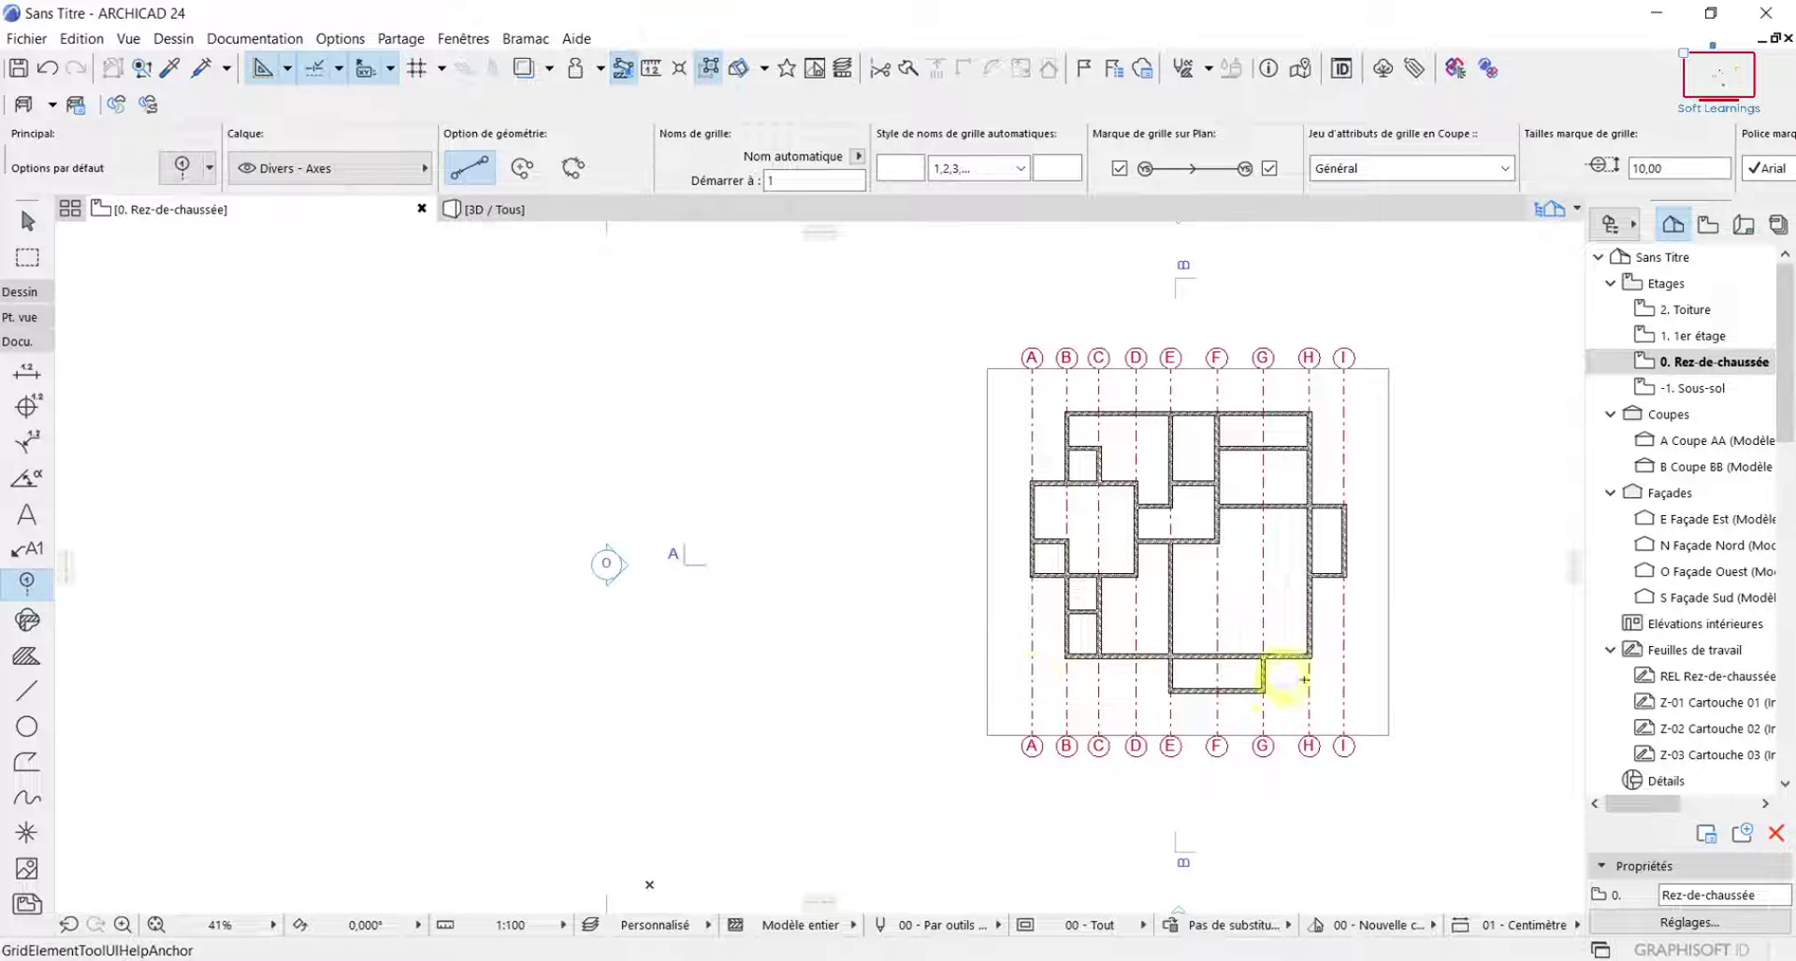
pyautogui.scroll(3, 1270, 743)
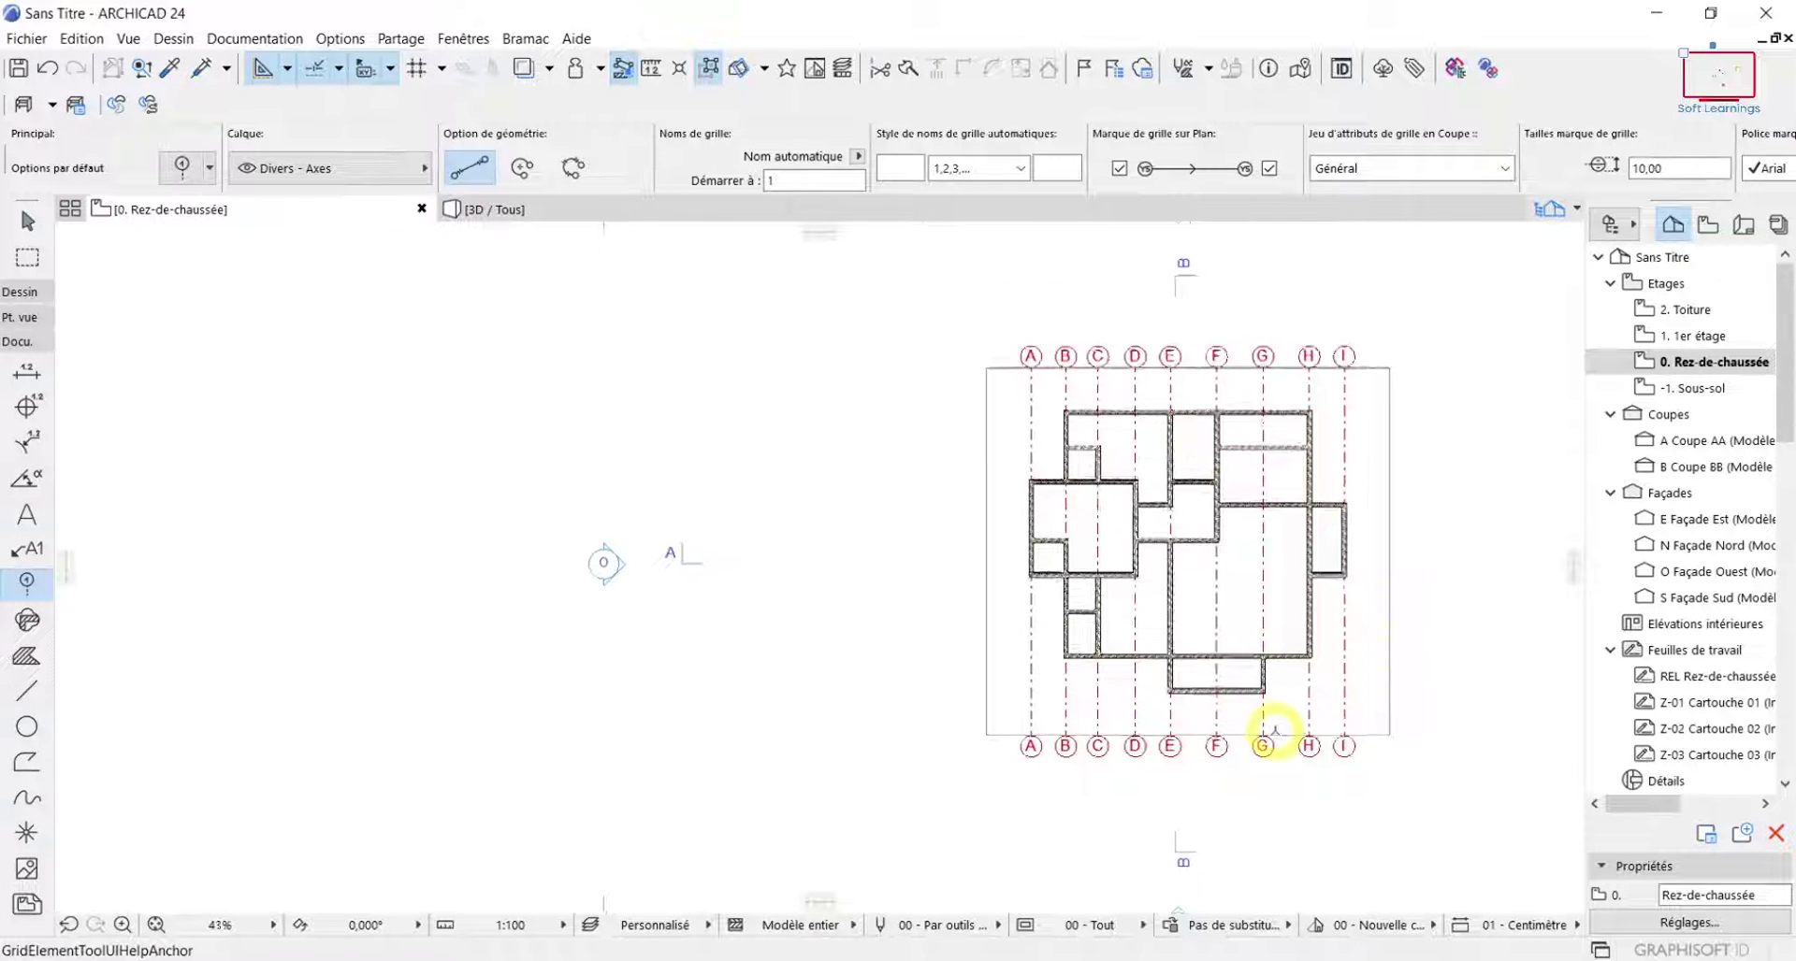
pyautogui.scroll(-3, 1250, 745)
pyautogui.scroll(3, 1265, 673)
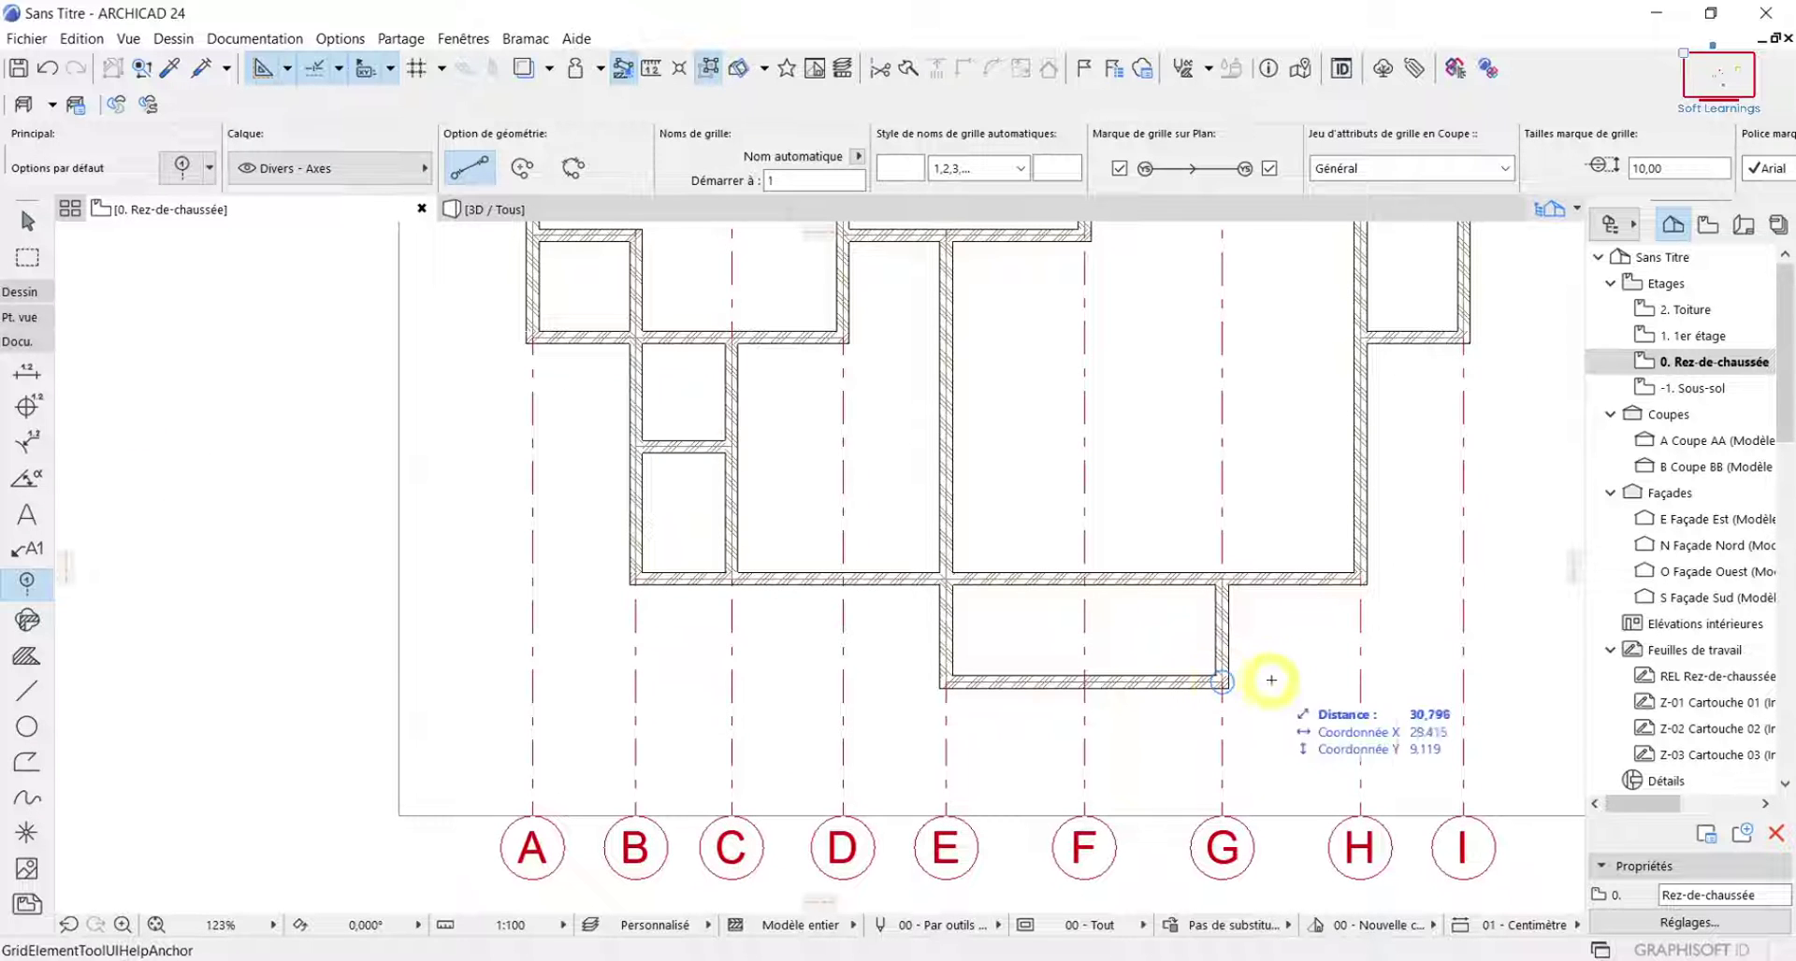
pyautogui.moveTo(1348, 684); pyautogui.dragTo(910, 726, button='middle')
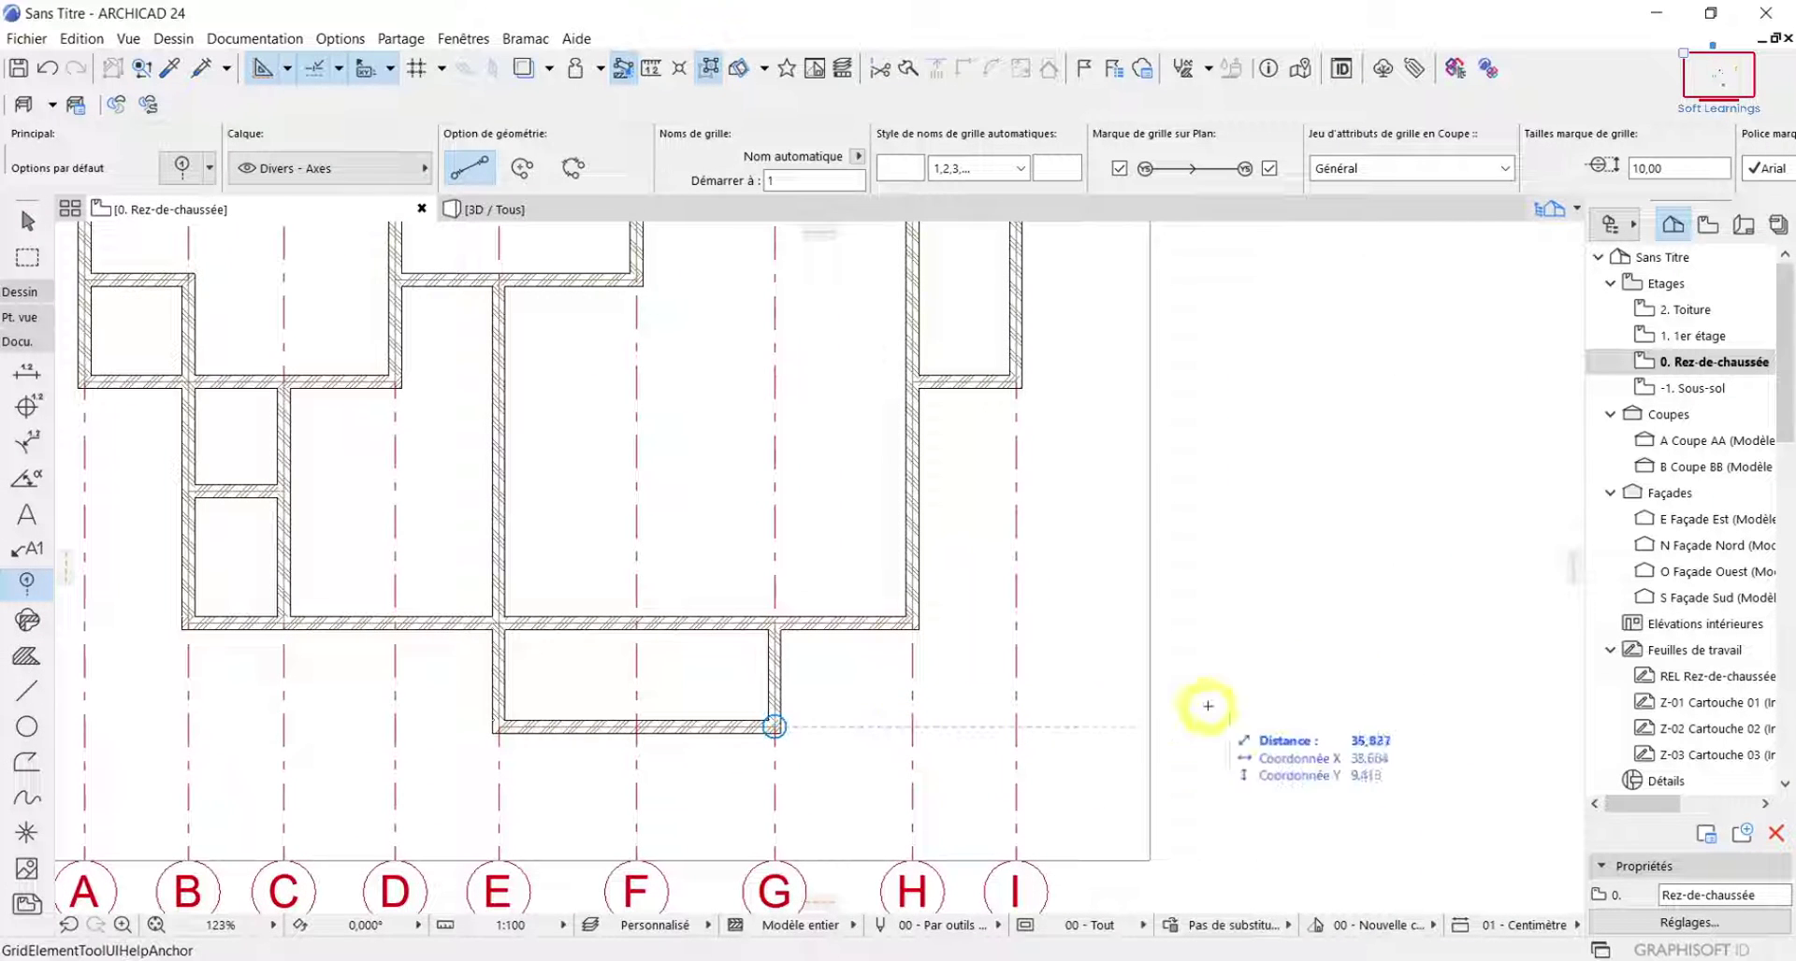
pyautogui.click(1155, 726)
pyautogui.scroll(-4, 523, 786)
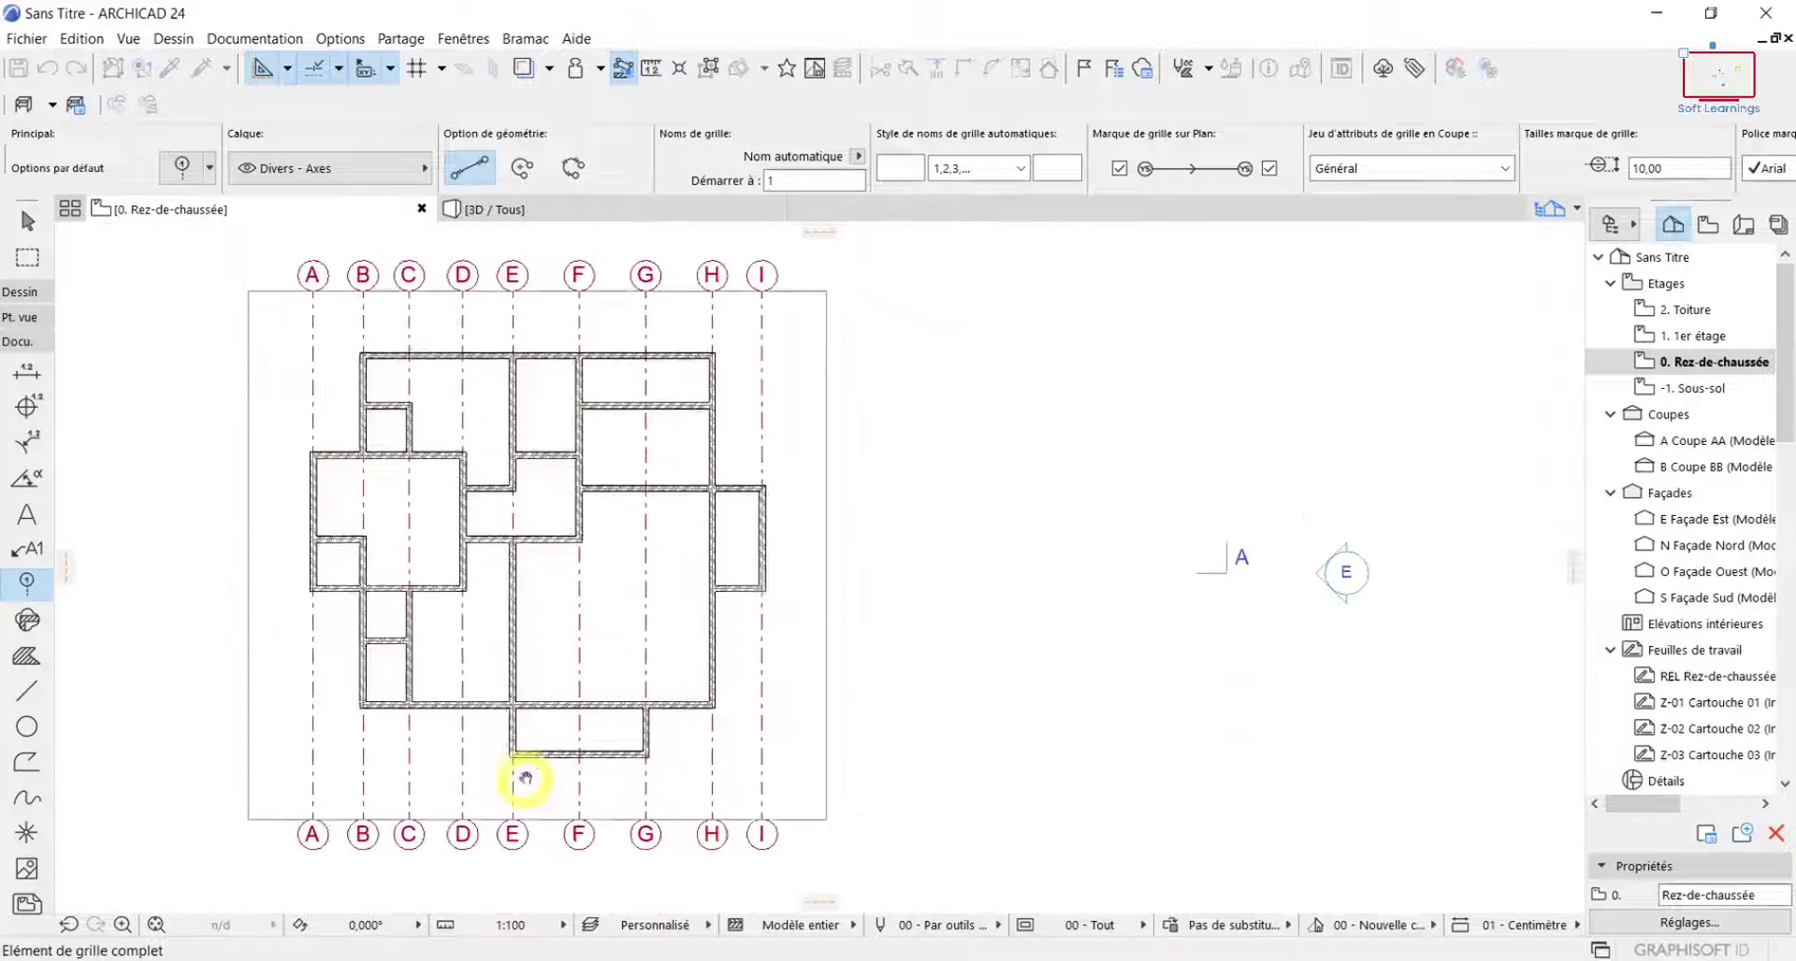
pyautogui.moveTo(526, 778); pyautogui.dragTo(978, 773, button='middle')
pyautogui.scroll(5, 693, 759)
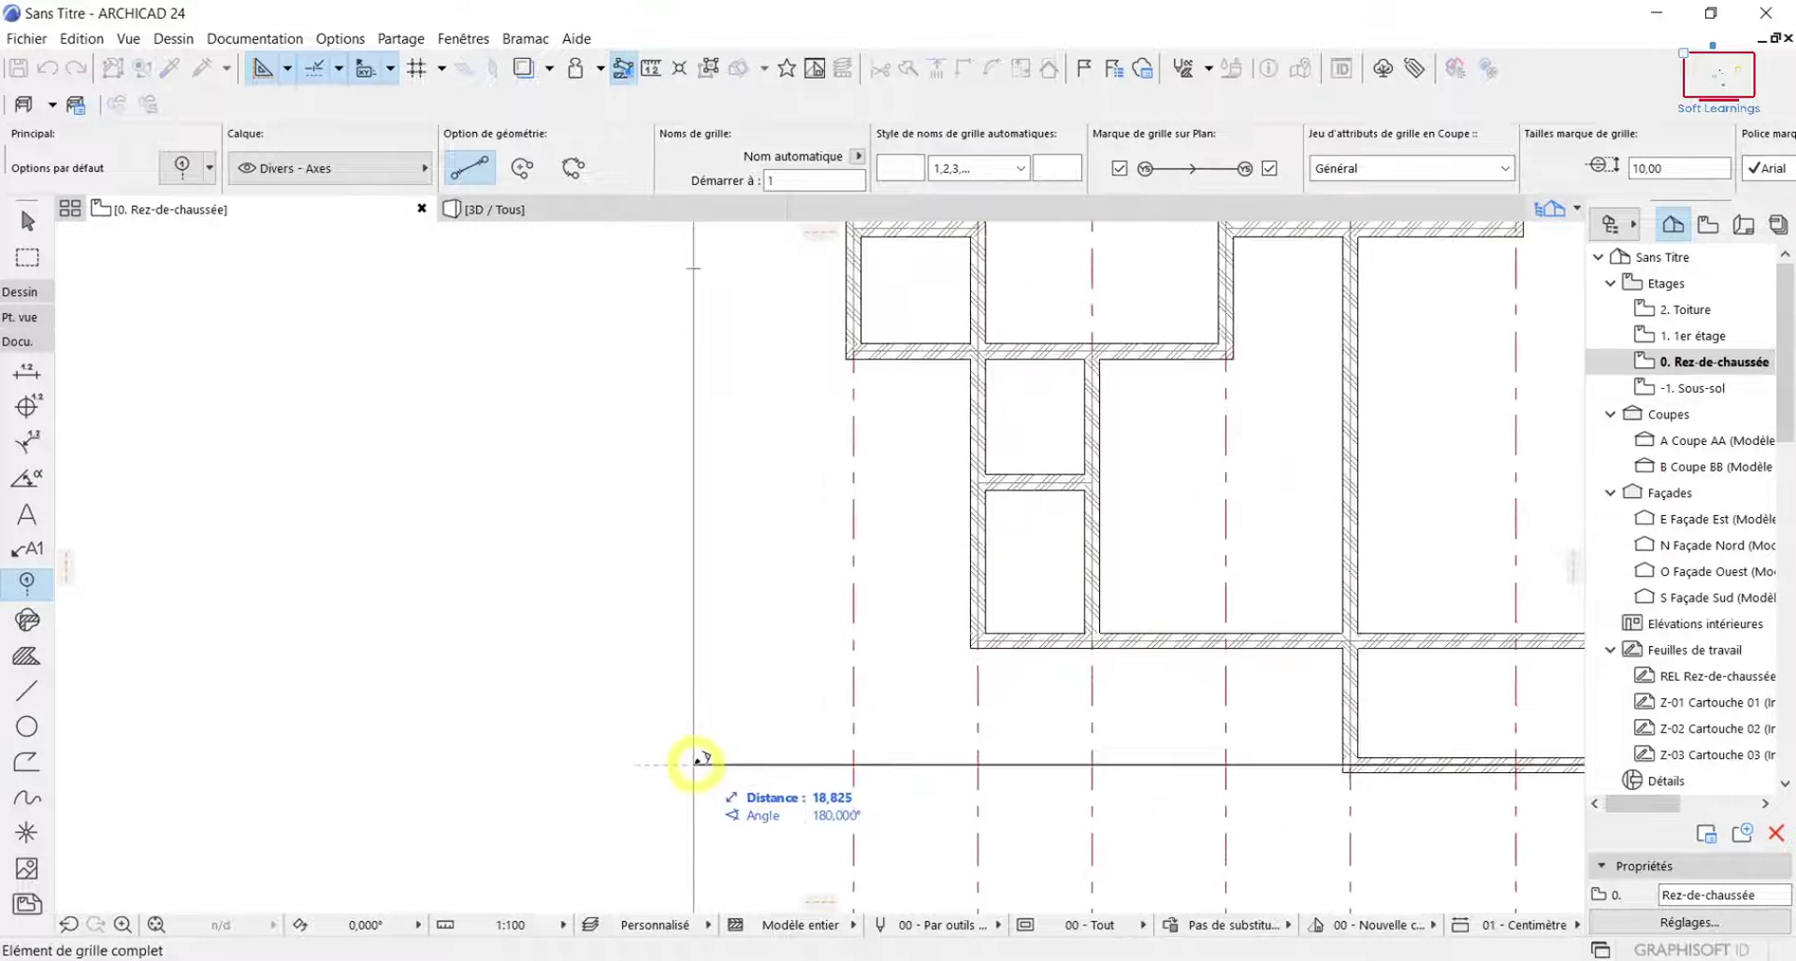
pyautogui.click(694, 763)
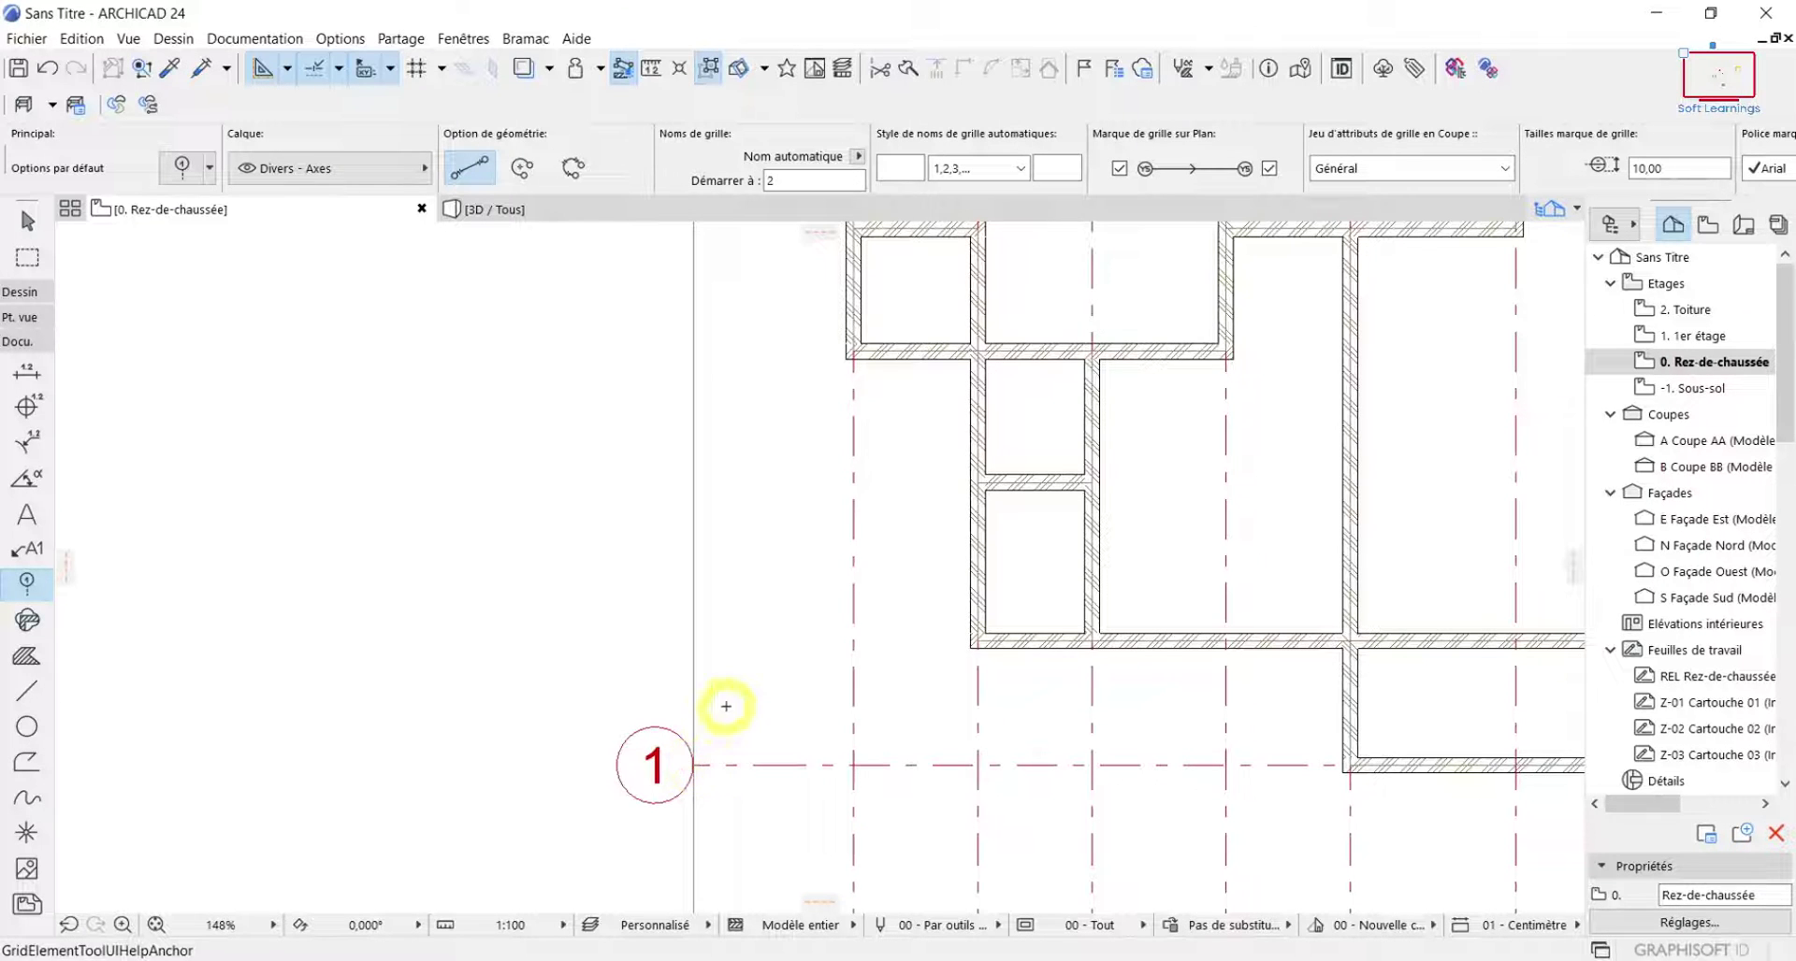
# Draw a second horizontal grid line along the main building's south wall centreline, from the rectangle's west edge to its east edge.
pyautogui.scroll(-4, 722, 701)
pyautogui.scroll(3, 746, 673)
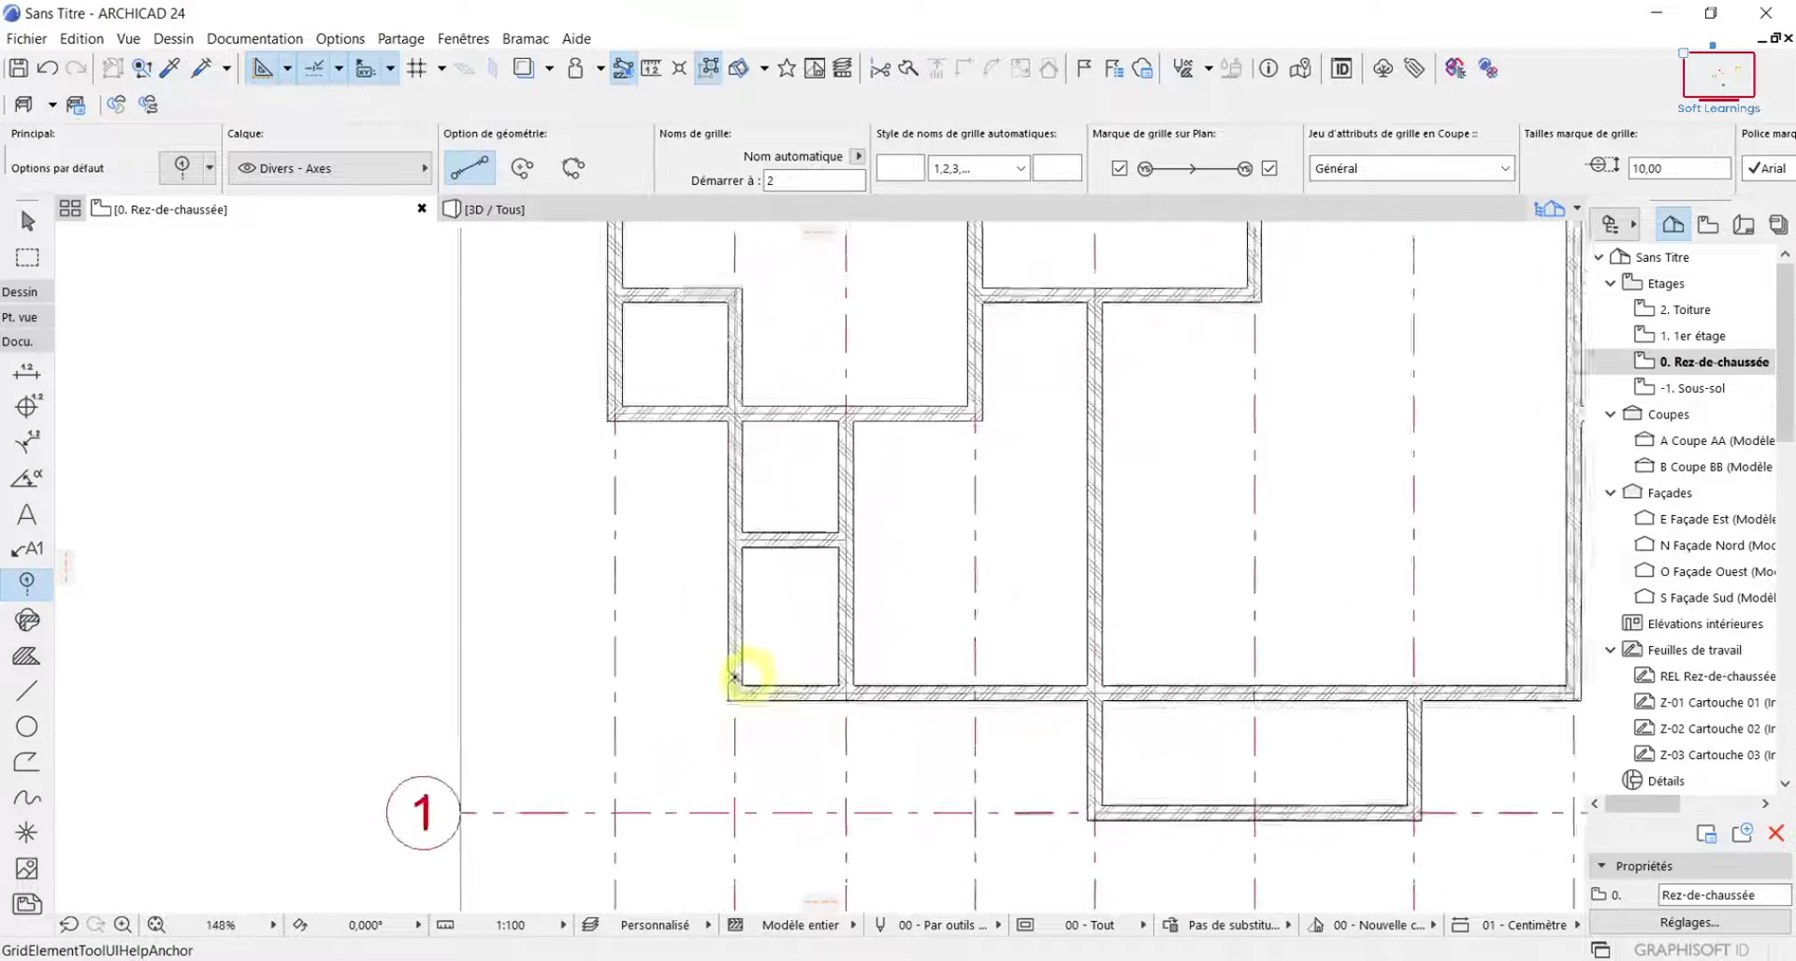
pyautogui.scroll(3, 756, 690)
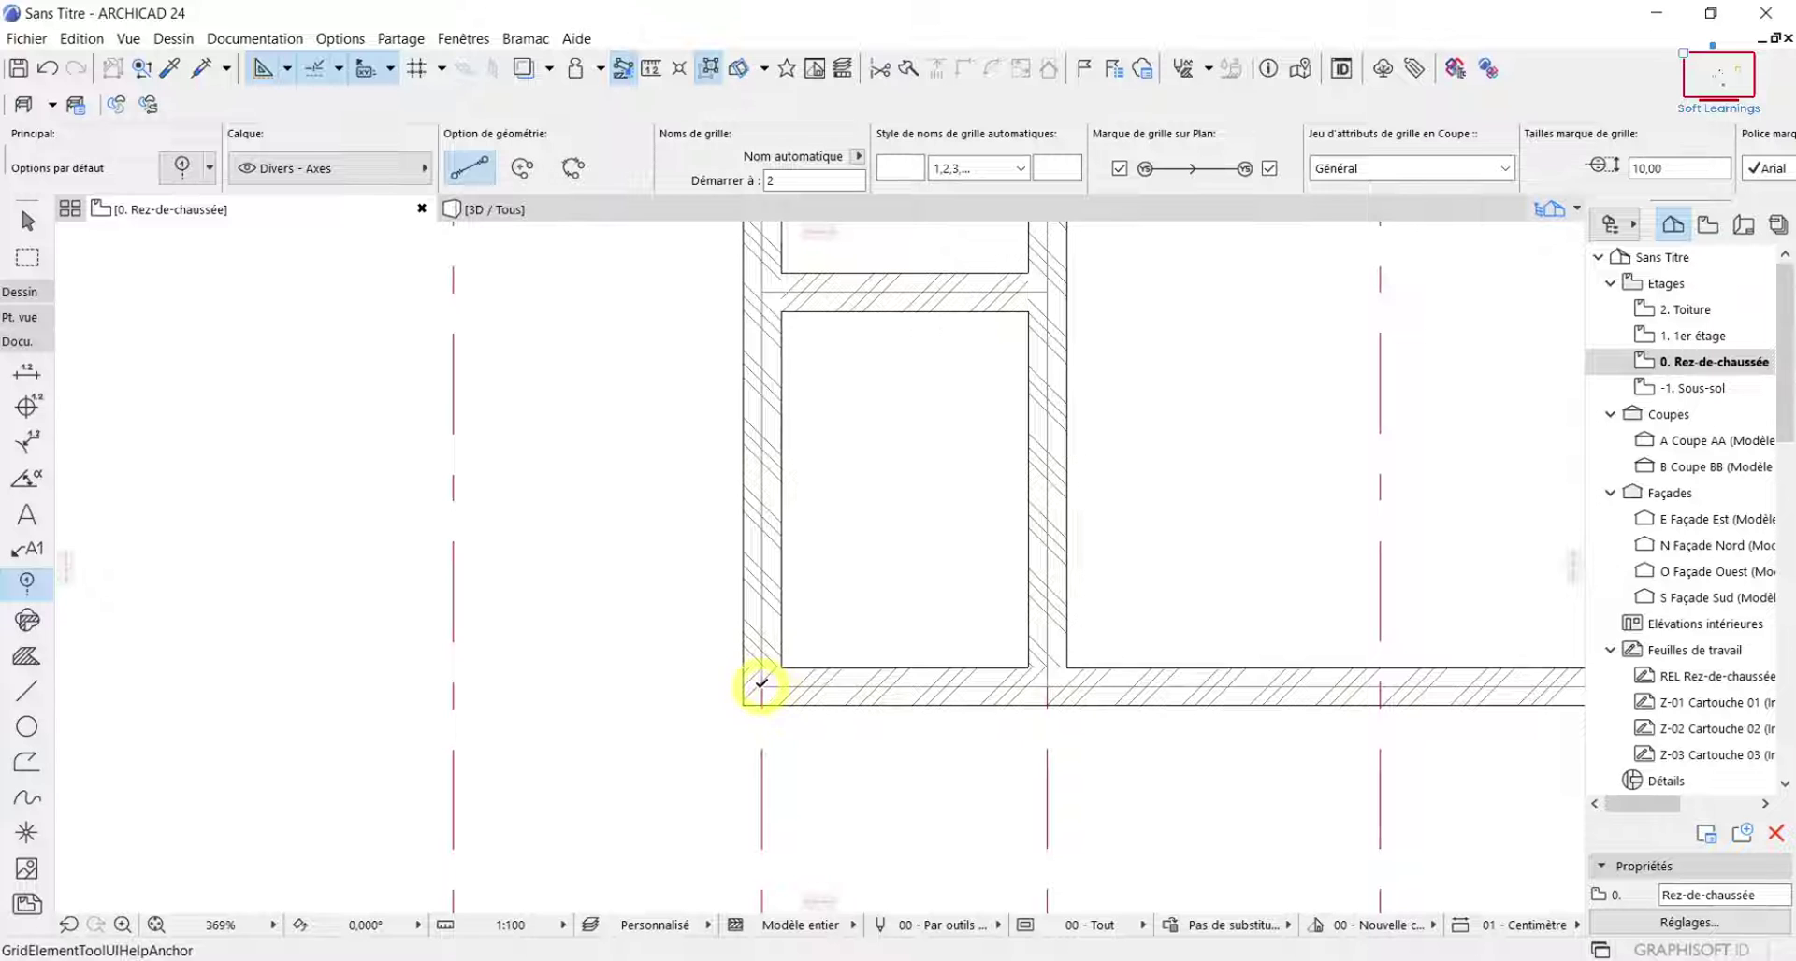
pyautogui.click(762, 686)
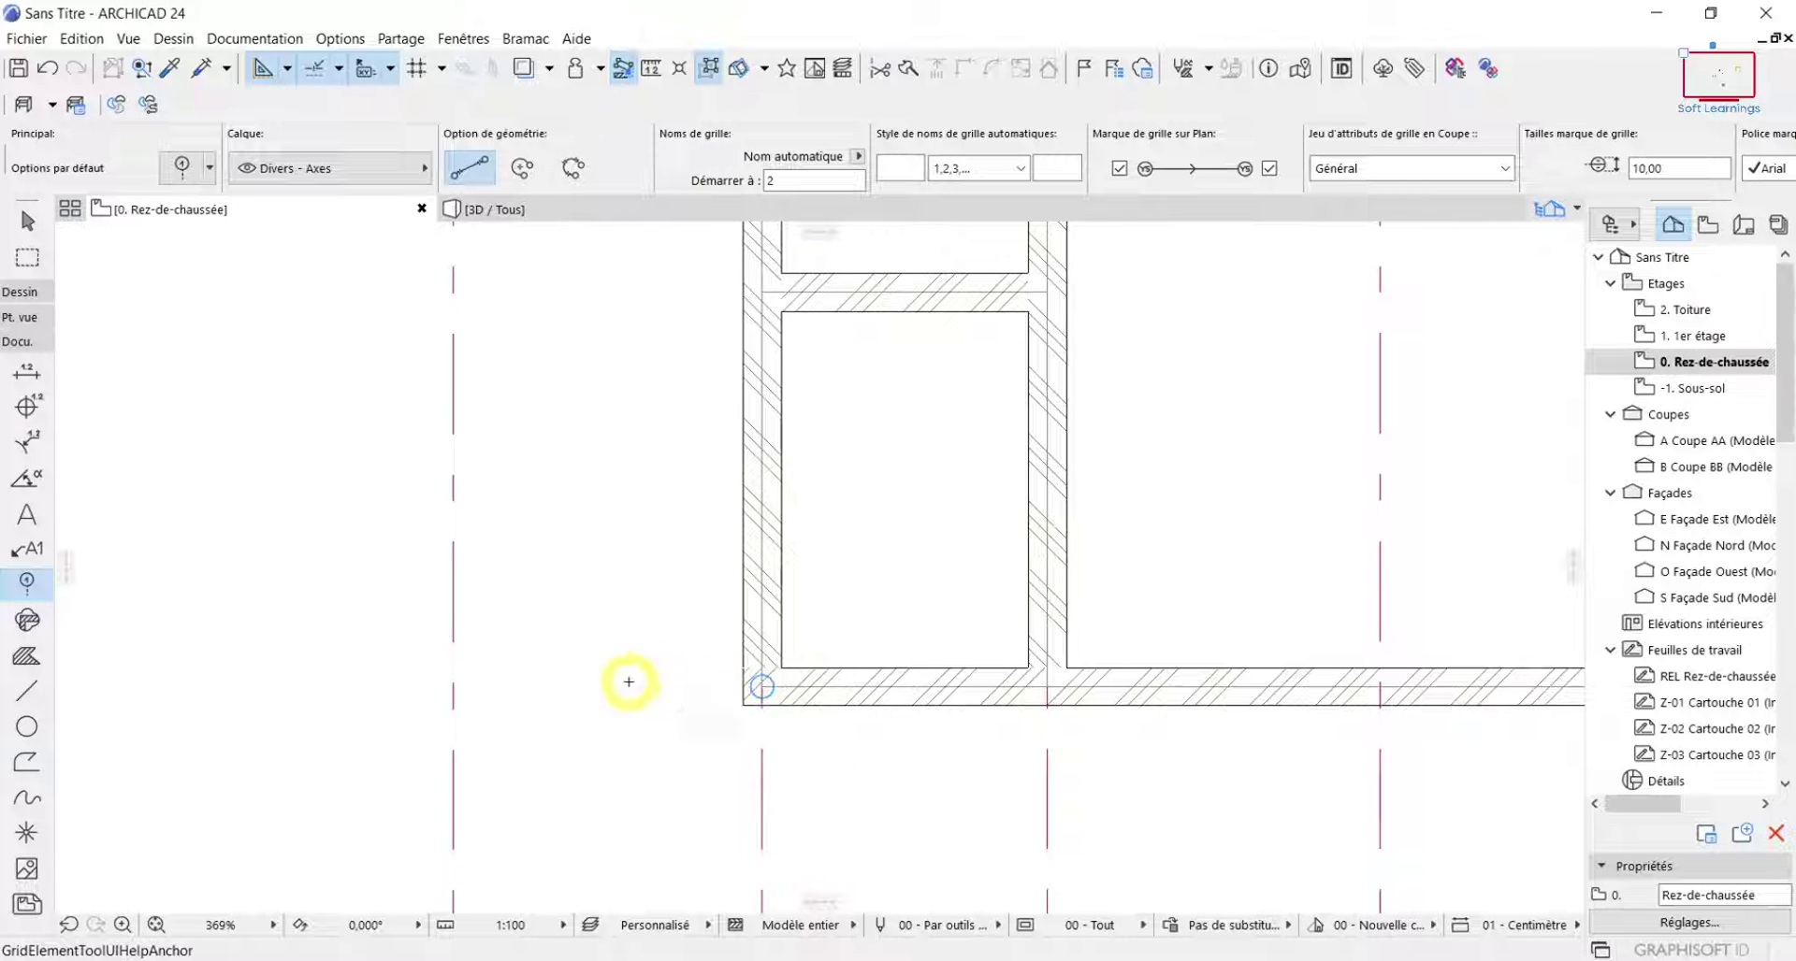
pyautogui.scroll(-2, 621, 681)
pyautogui.moveTo(621, 681); pyautogui.dragTo(774, 697, button='middle')
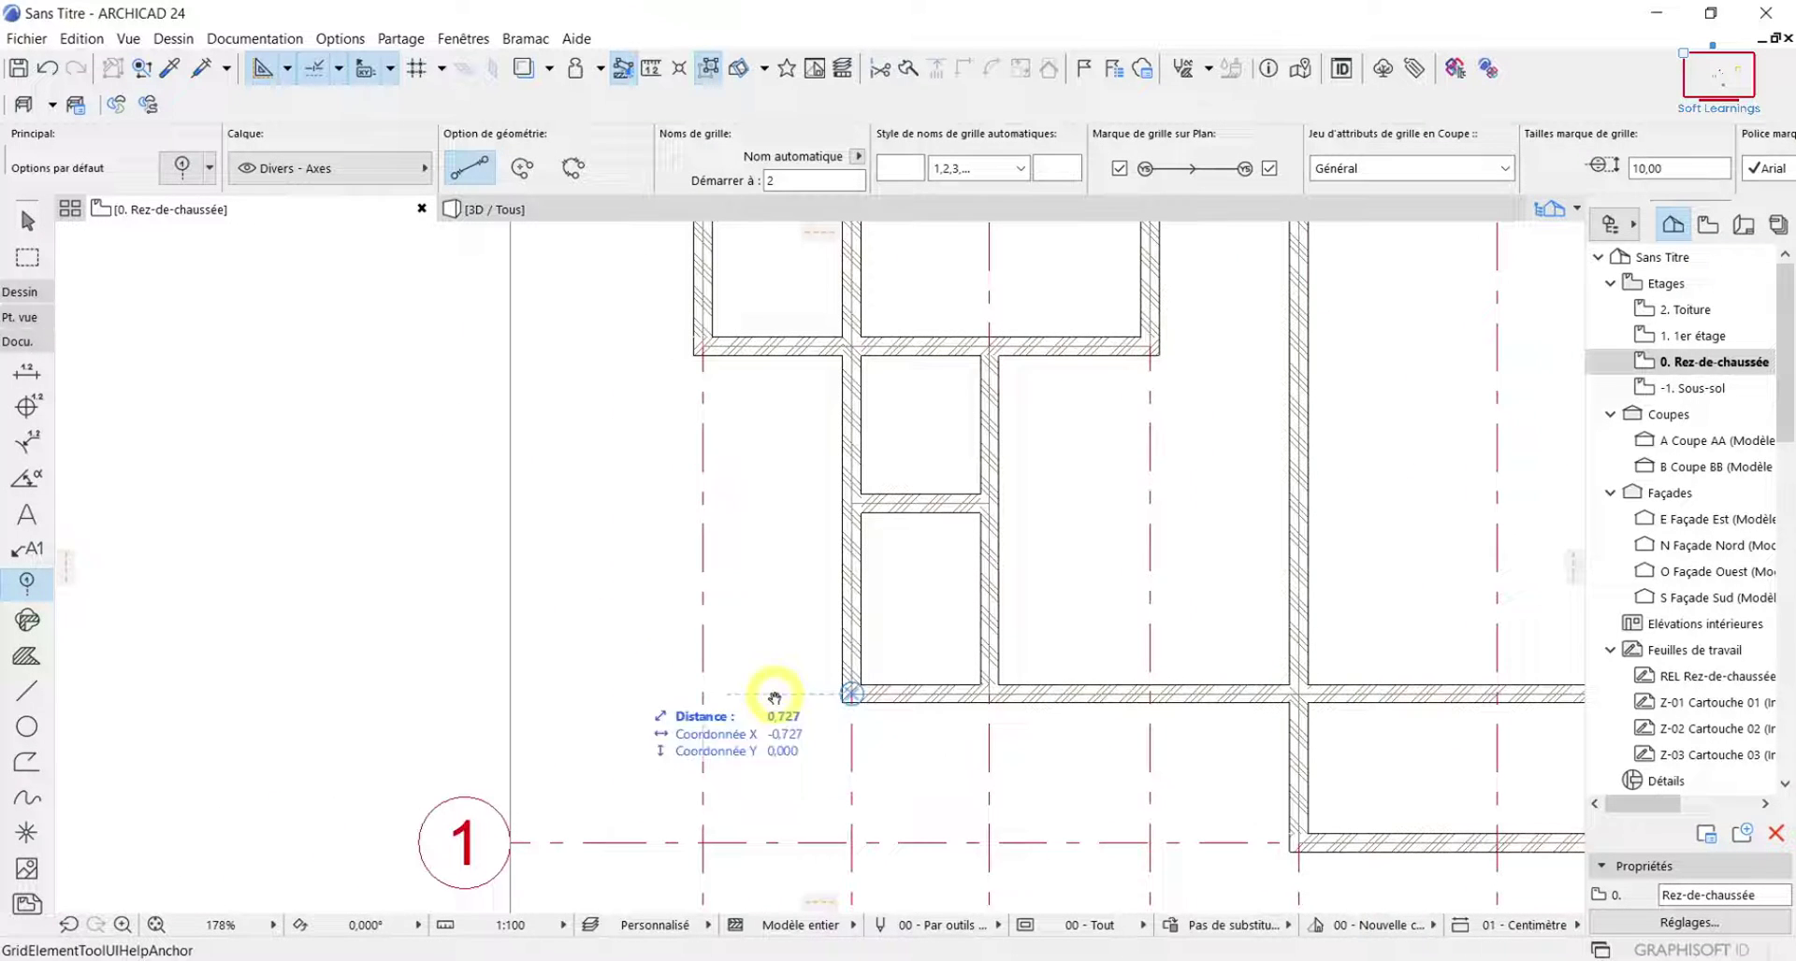
pyautogui.click(510, 692)
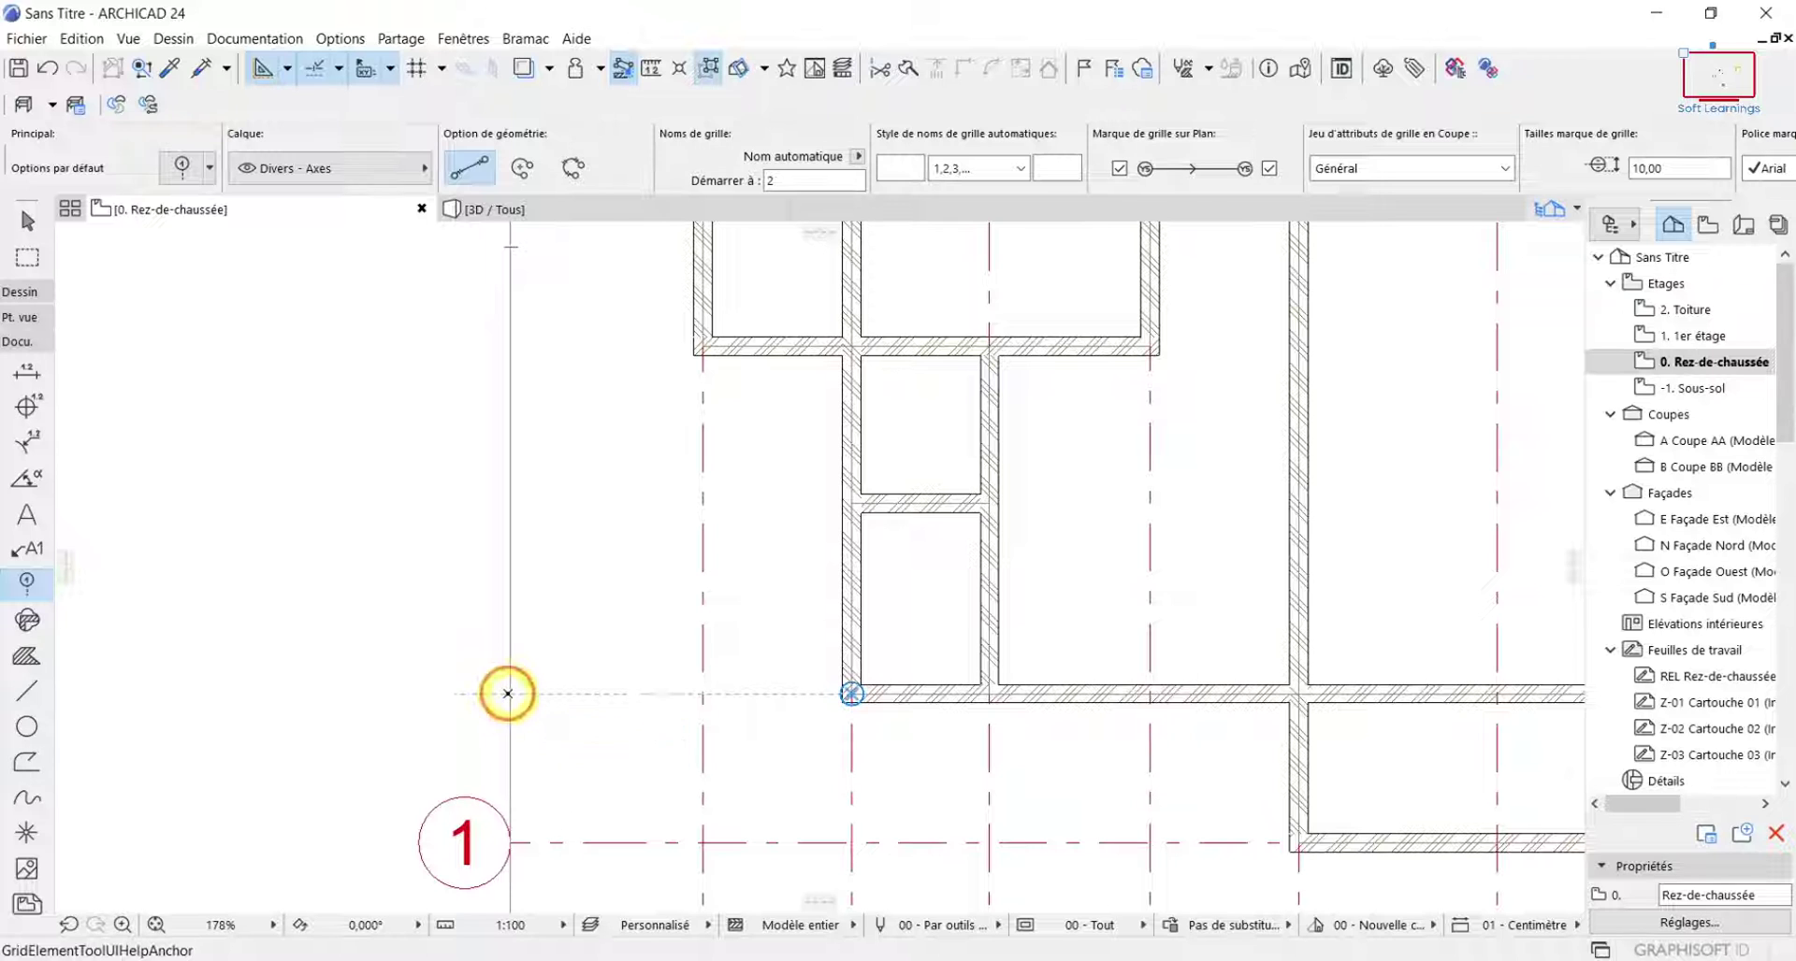
pyautogui.scroll(-3, 1113, 744)
pyautogui.moveTo(1139, 745); pyautogui.dragTo(726, 725, button='middle')
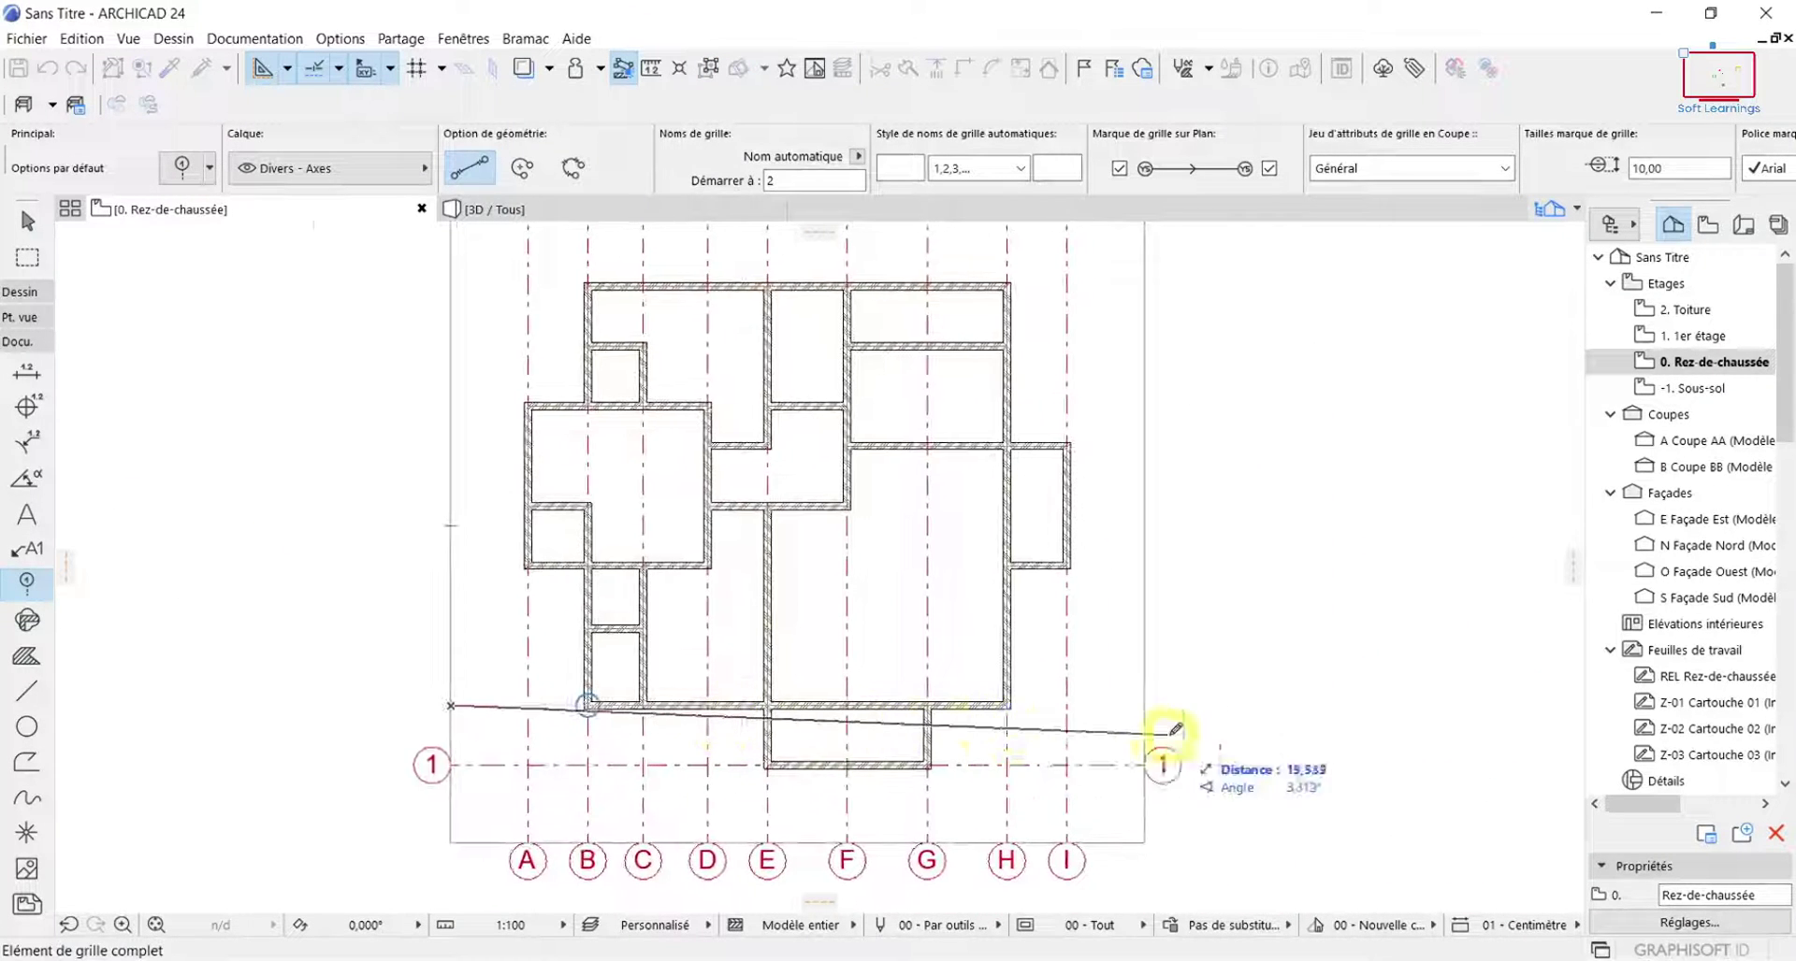
pyautogui.scroll(3, 1163, 730)
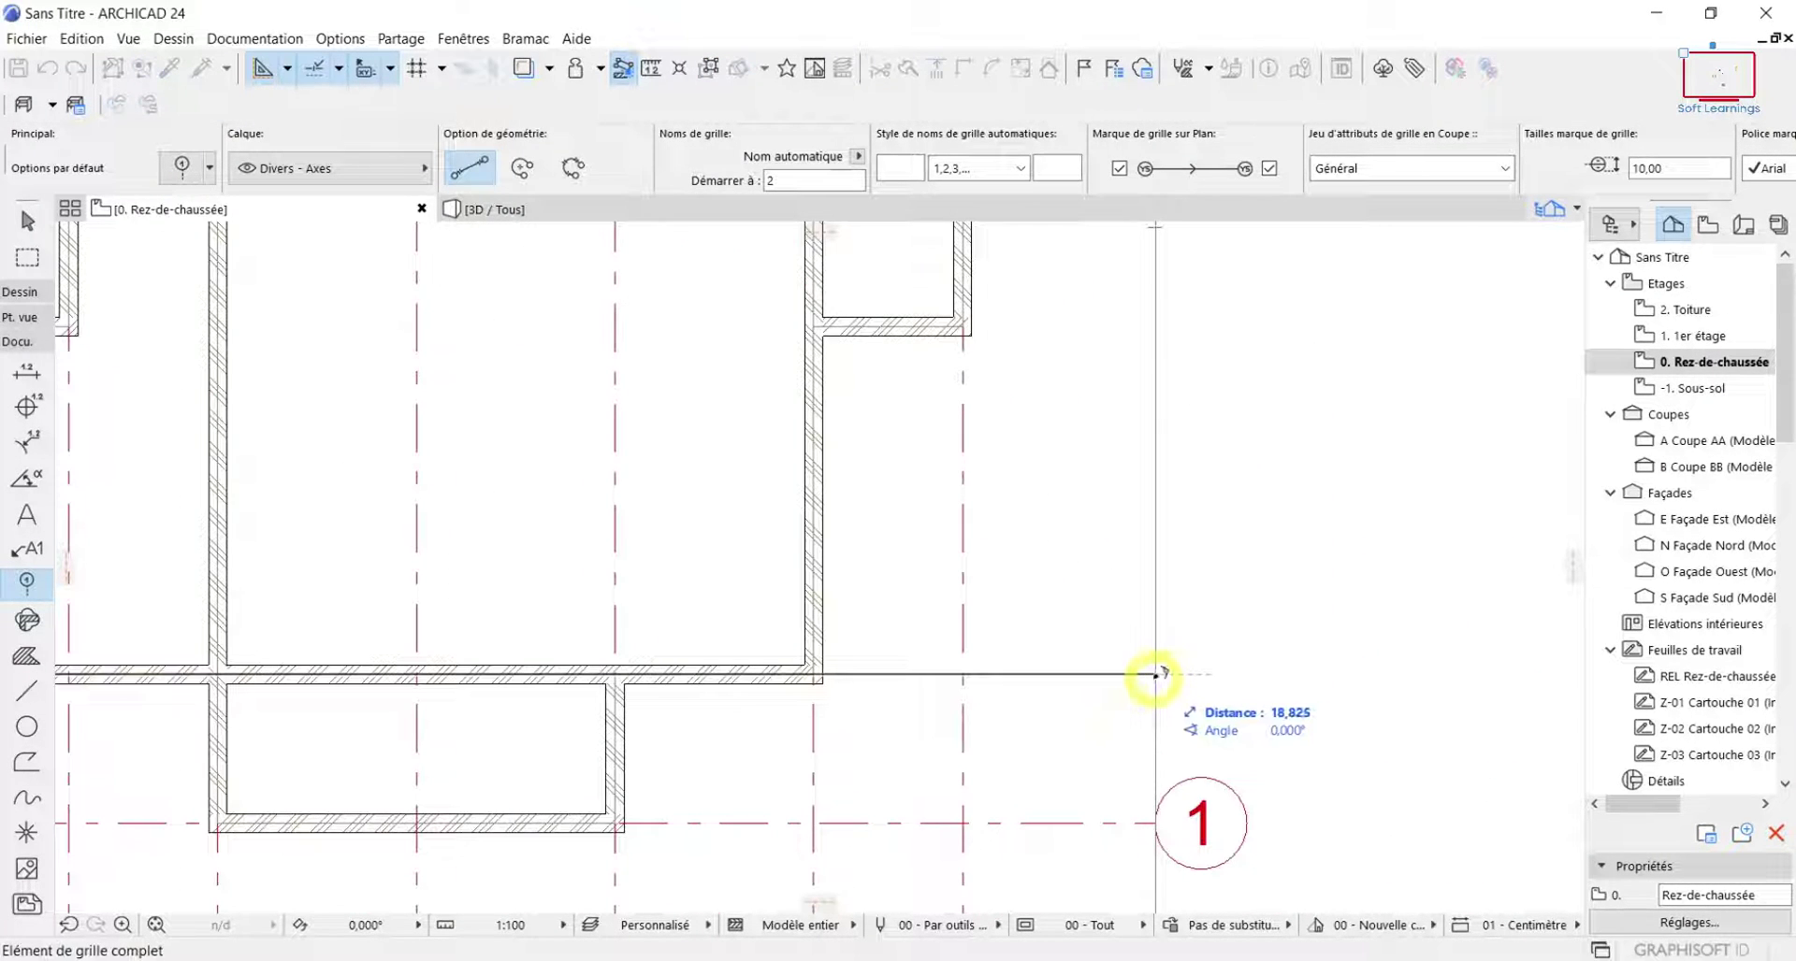
pyautogui.click(1156, 673)
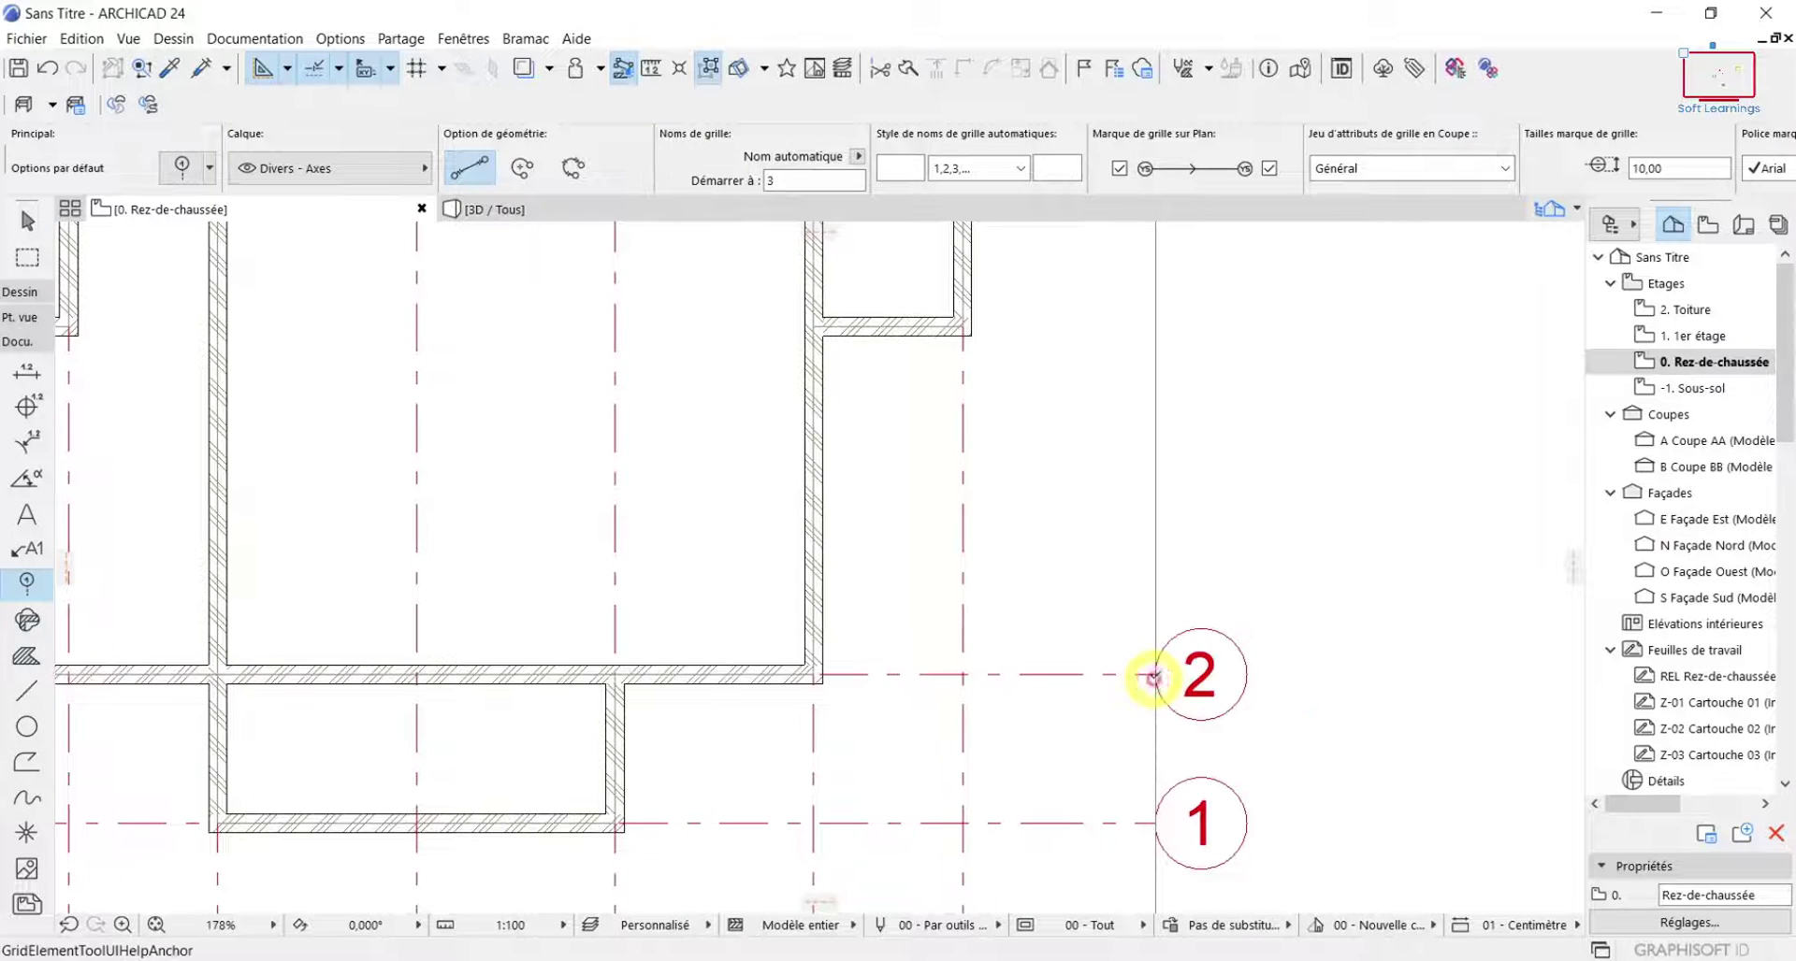
# Mark the two face corners and the midpoint at the west end of the partition between the two small southwest rooms as snap references.
pyautogui.middleClick(1174, 609)
pyautogui.scroll(6, 497, 526)
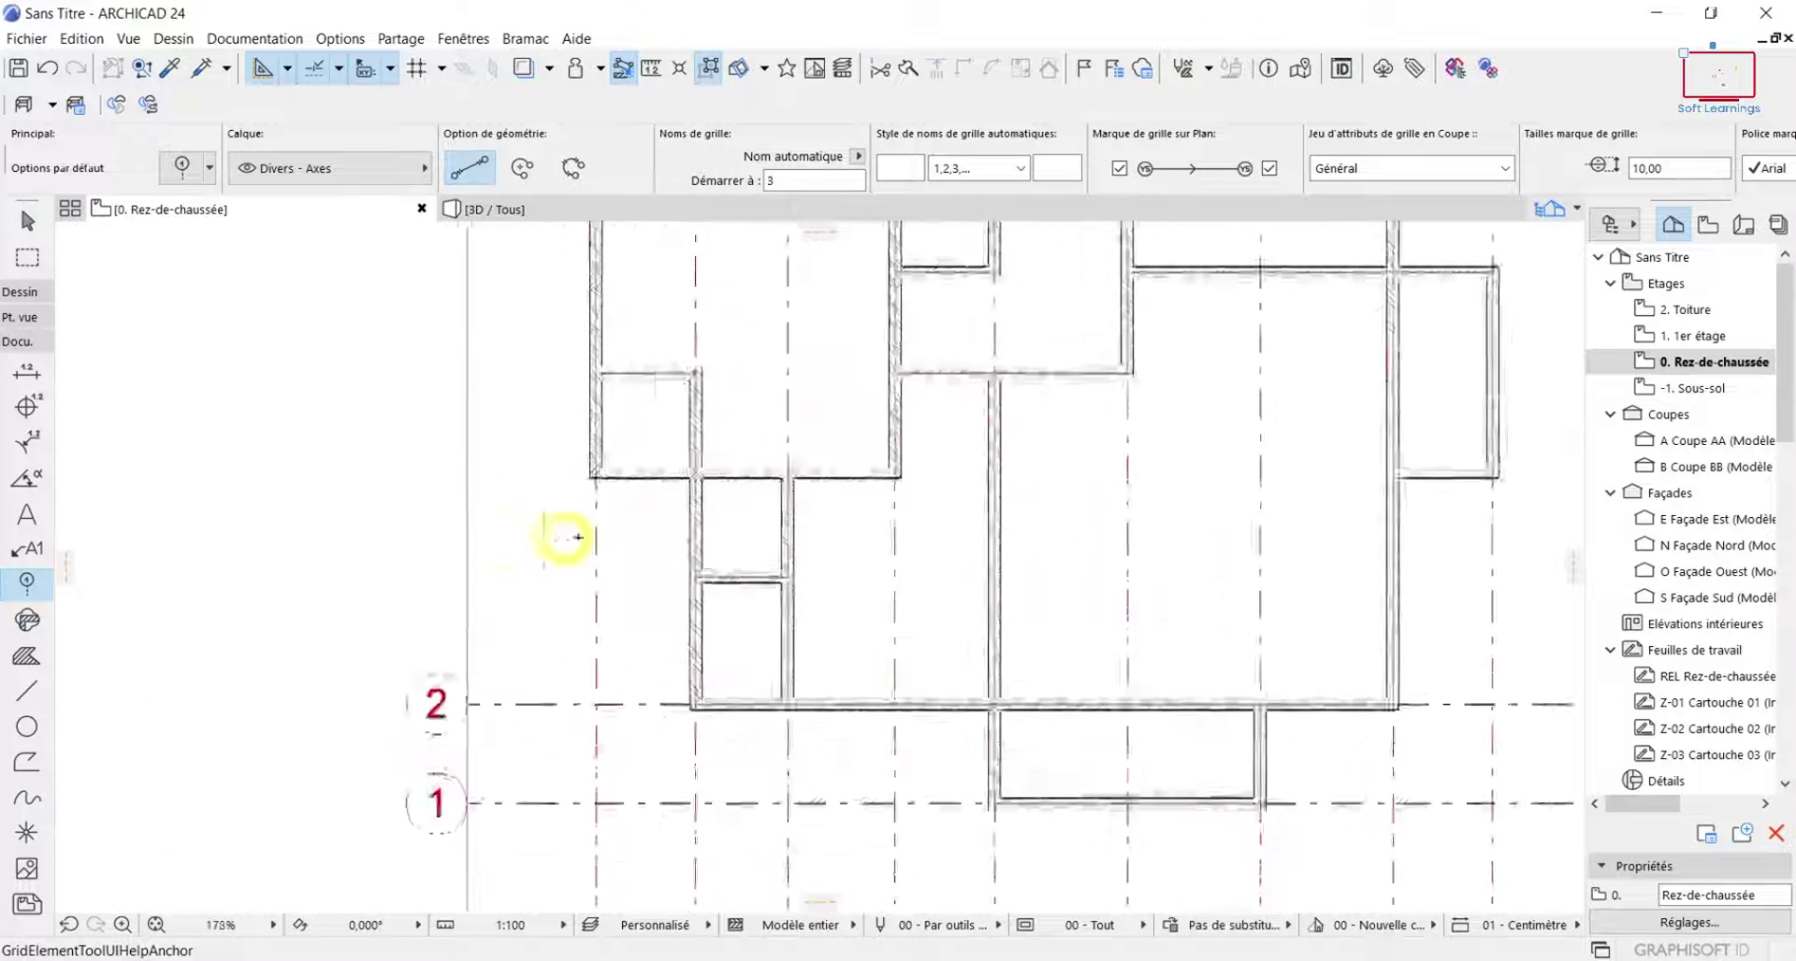
pyautogui.scroll(3, 871, 598)
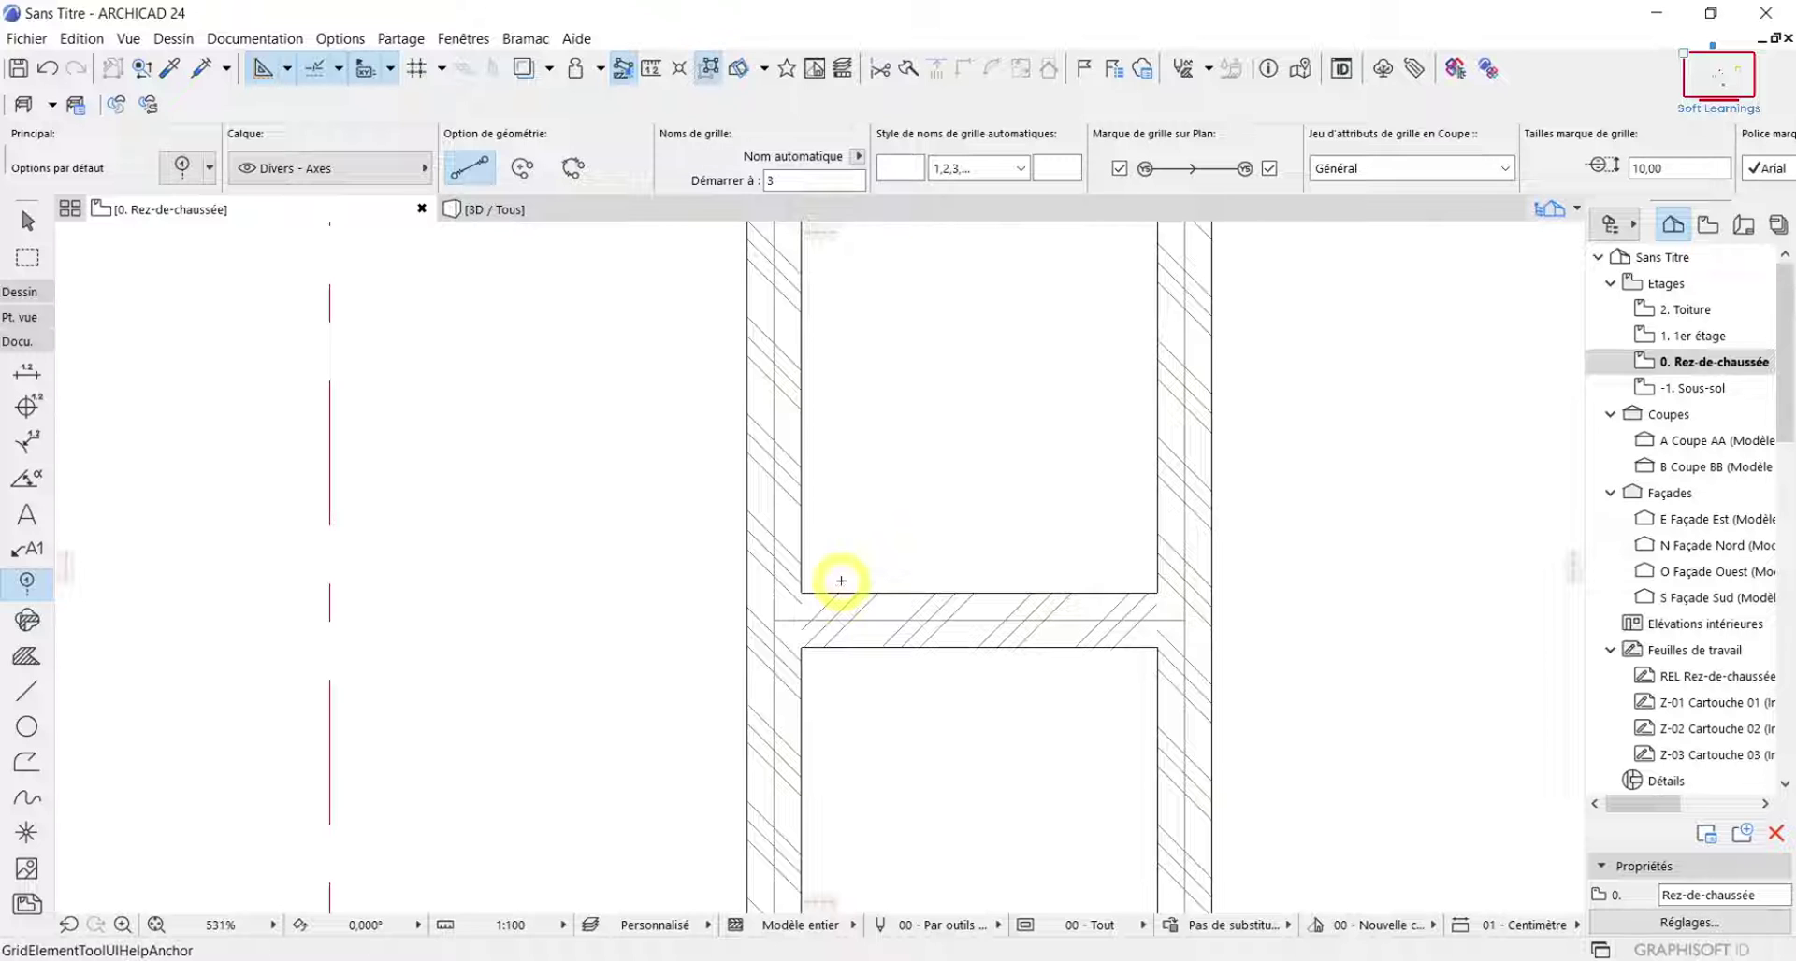
pyautogui.scroll(3, 802, 610)
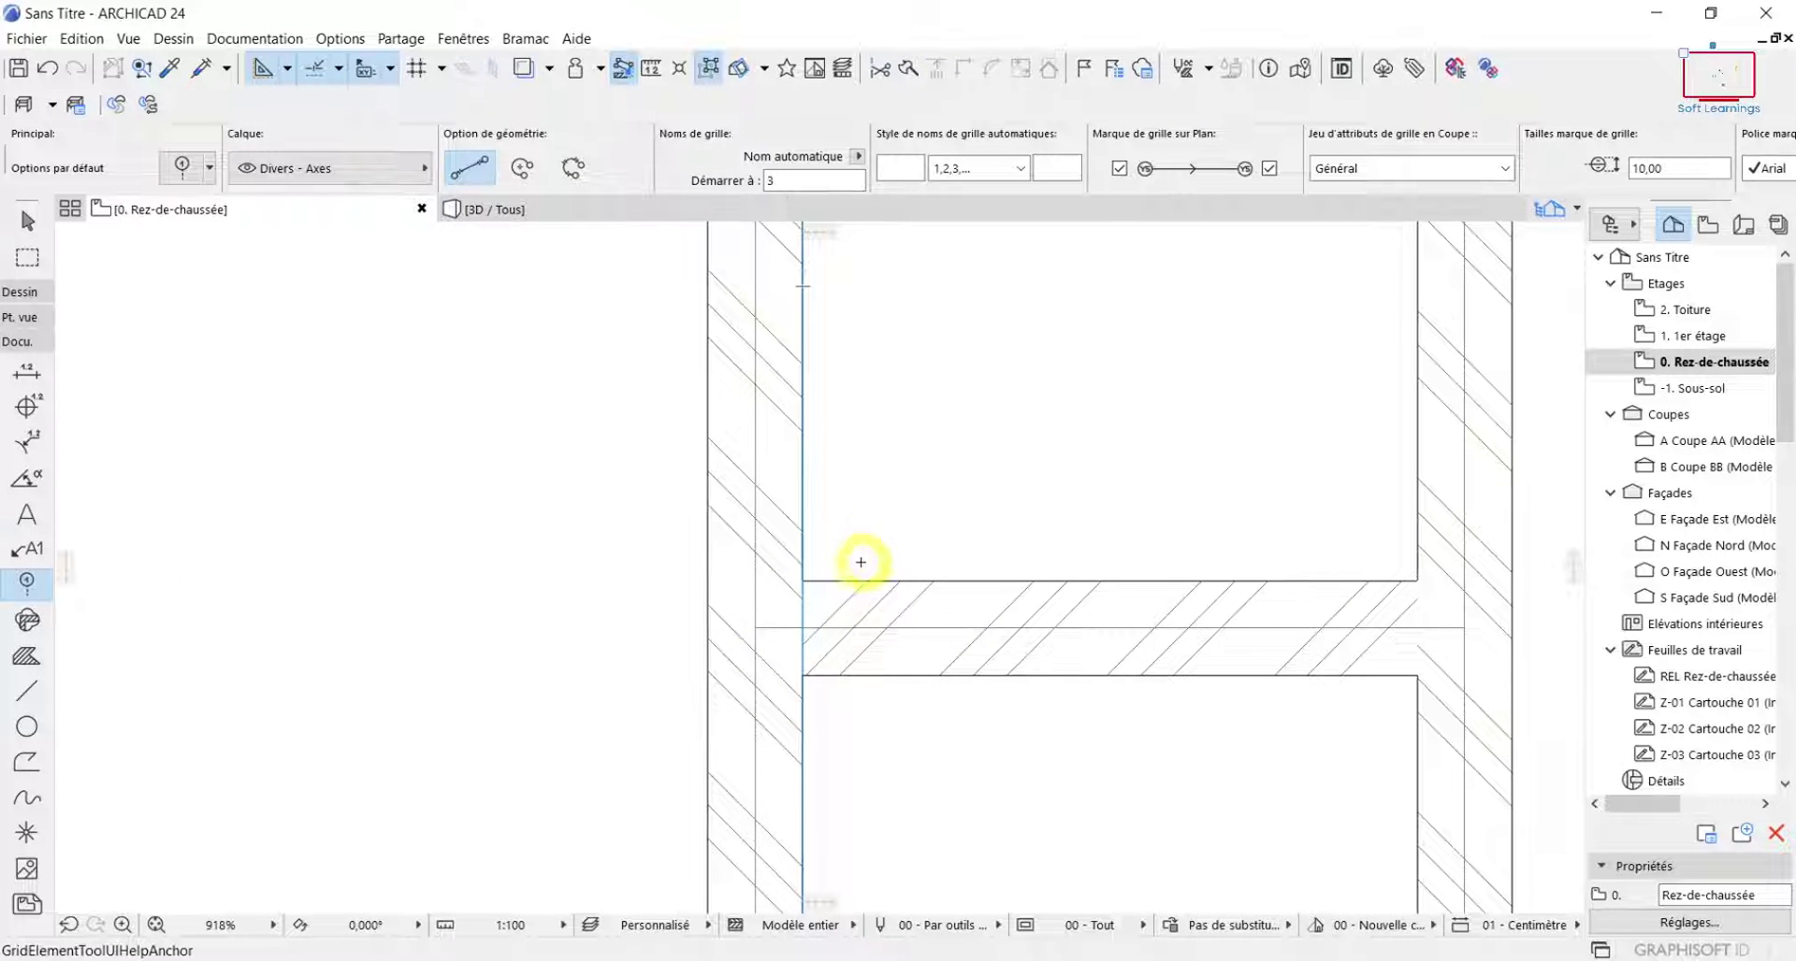
pyautogui.scroll(5, 860, 562)
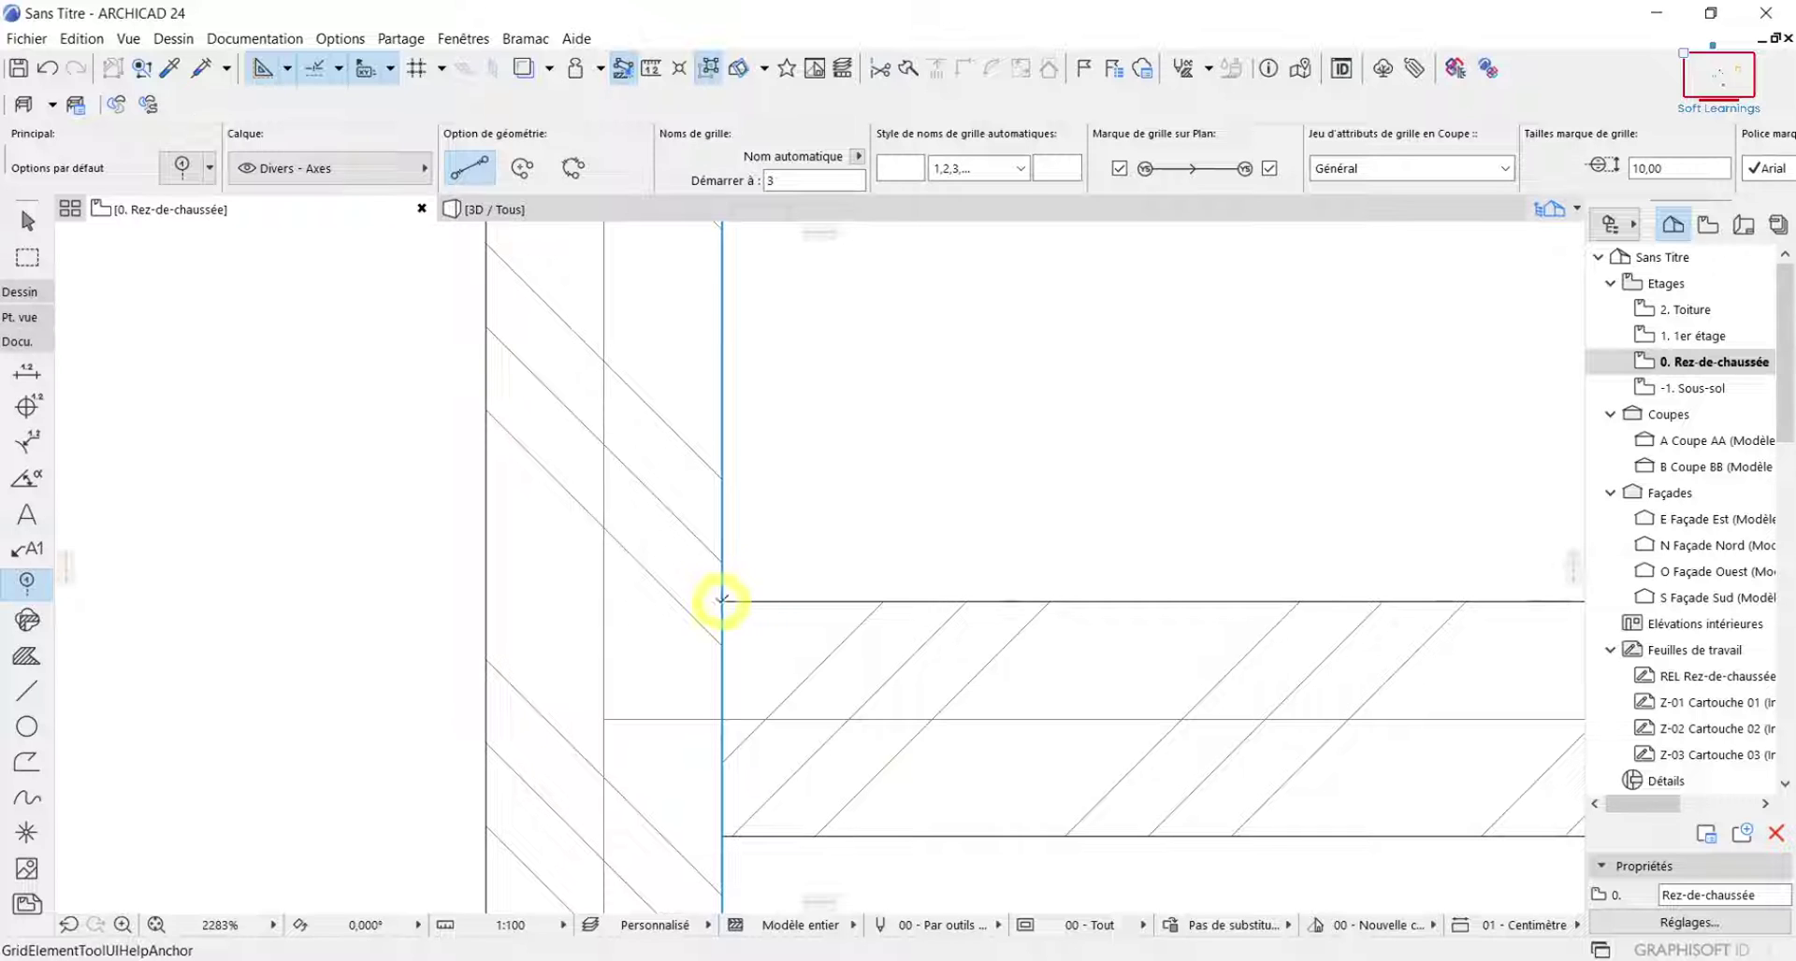
pyautogui.click(721, 601)
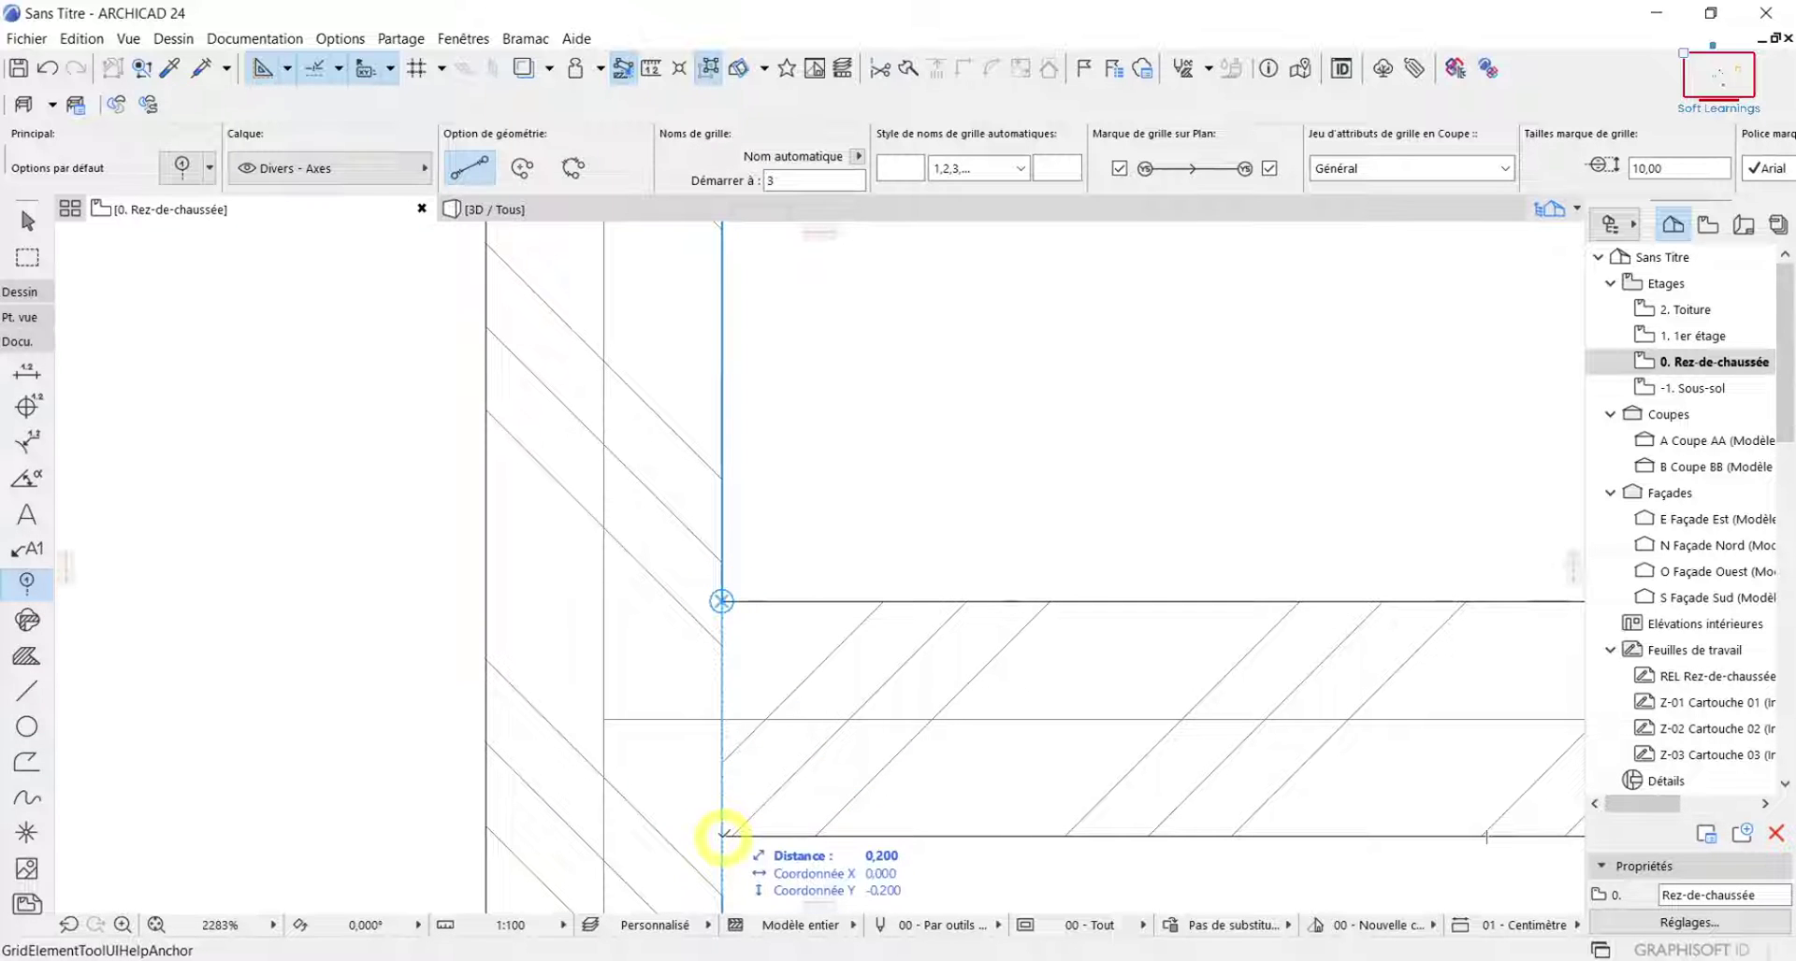
pyautogui.click(721, 835)
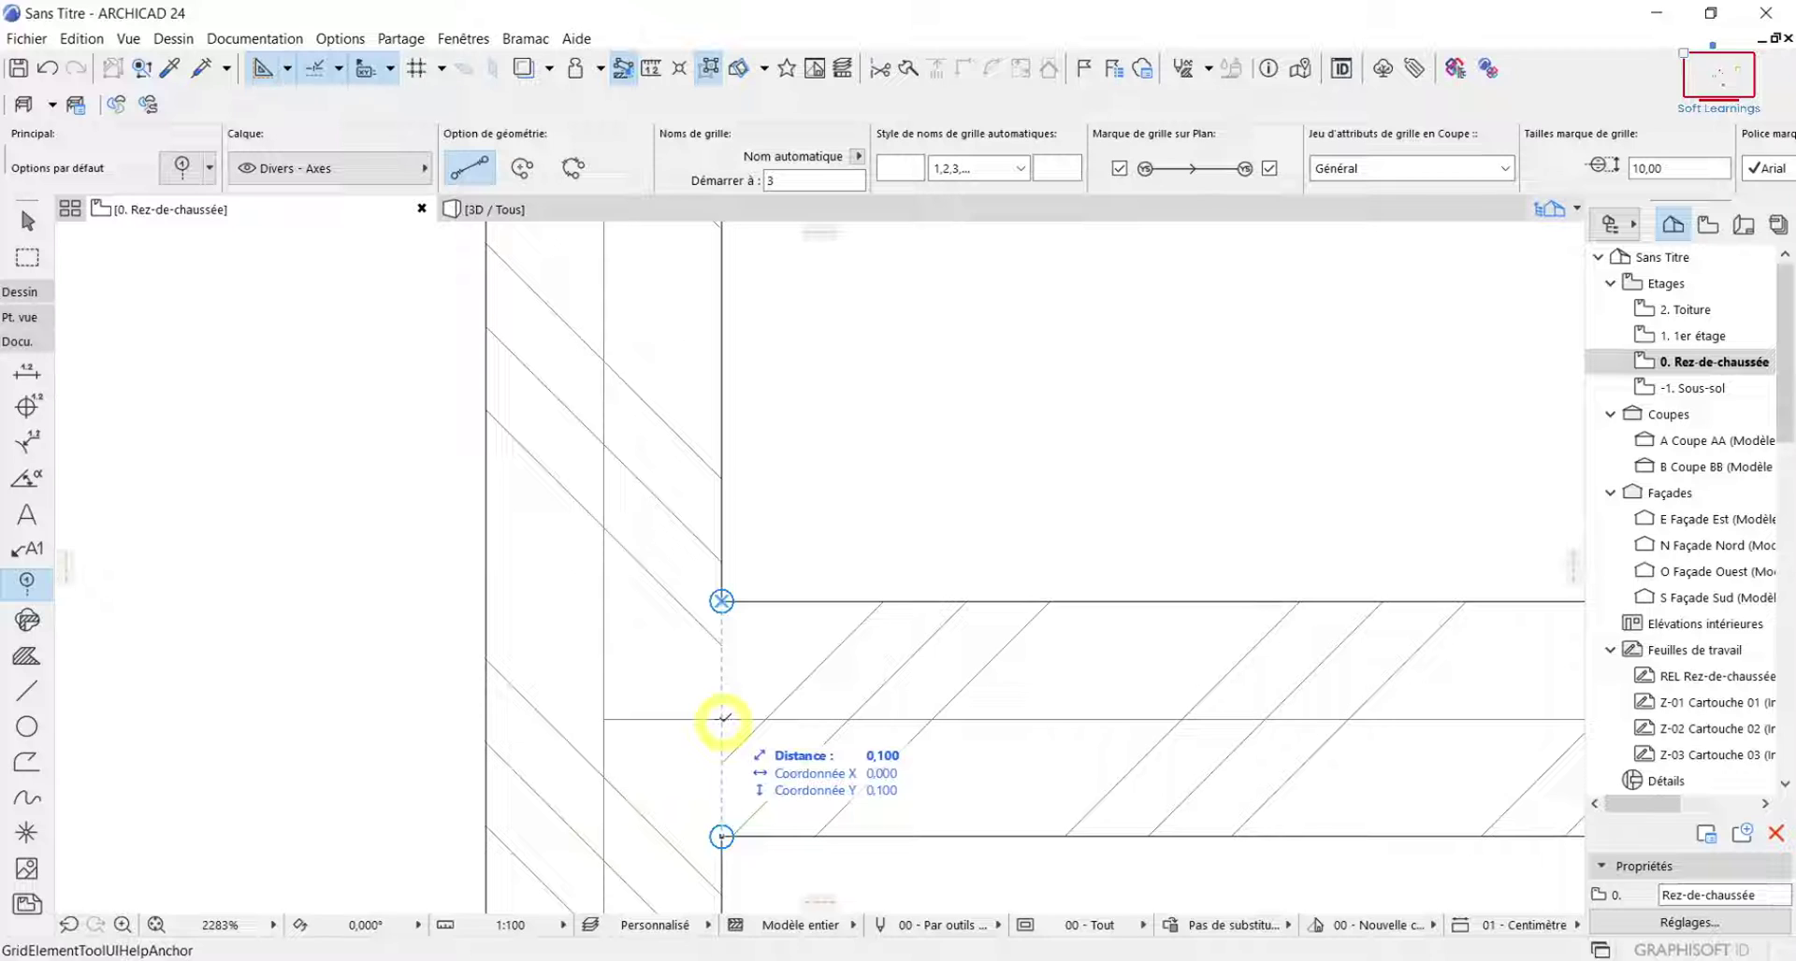
pyautogui.click(721, 719)
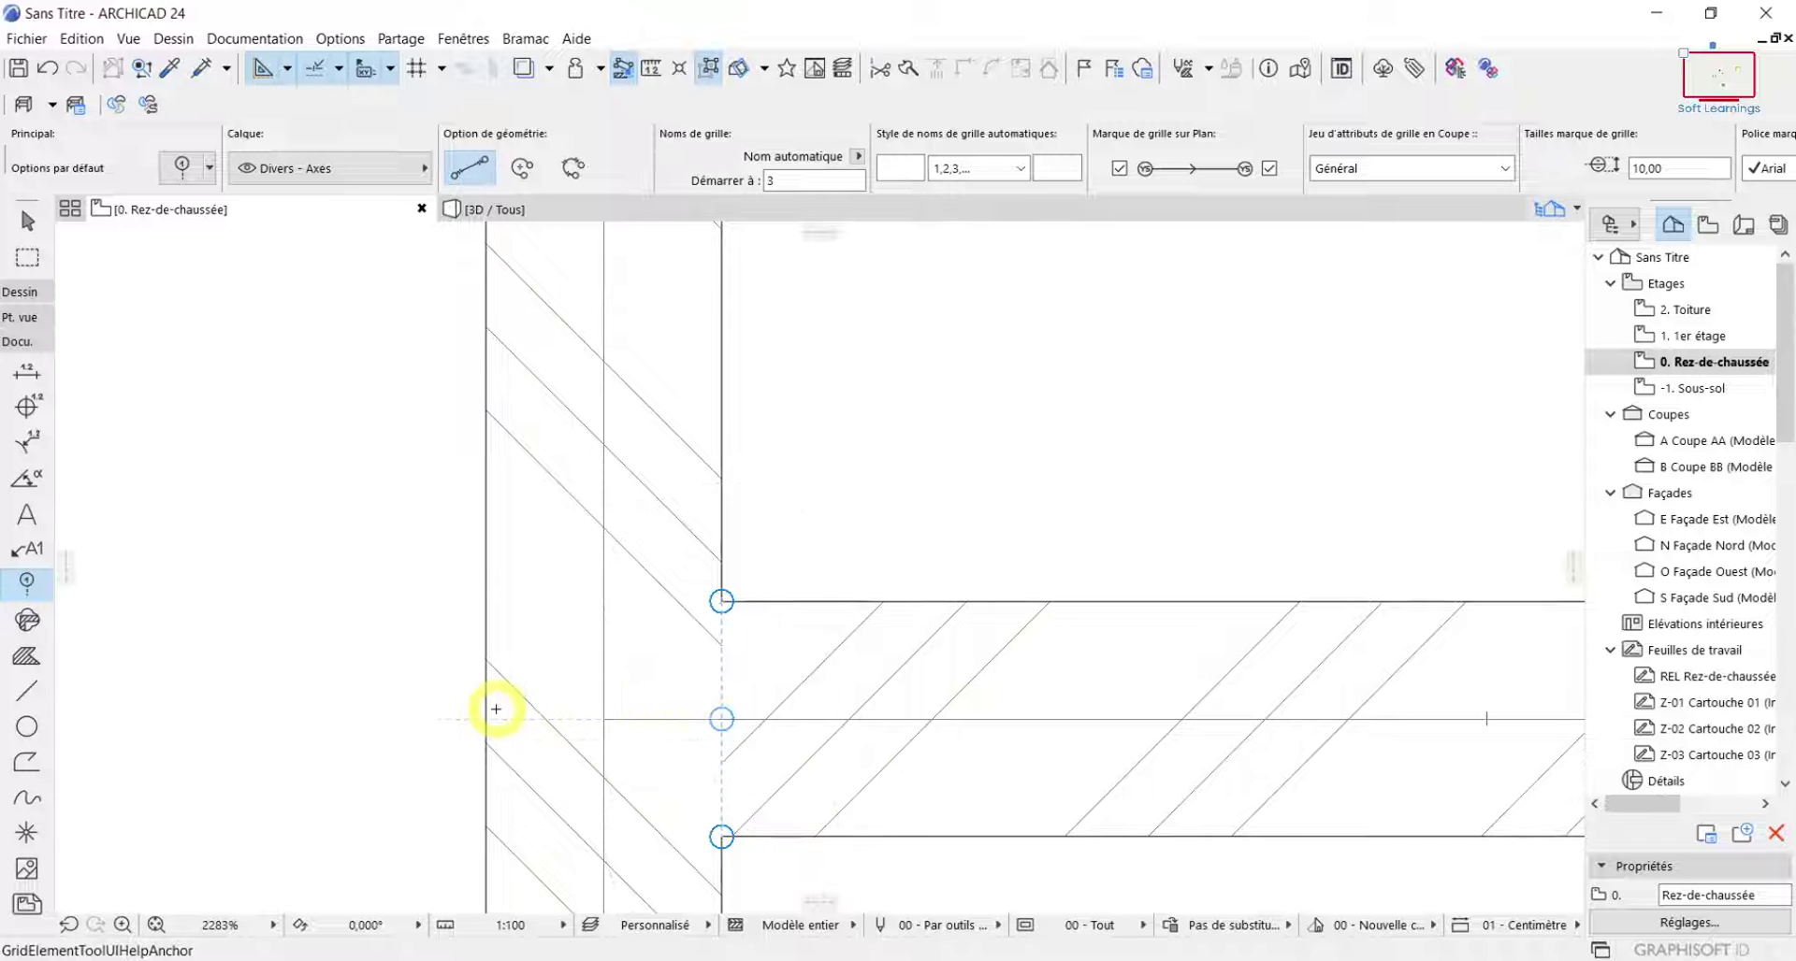
# Draw a third horizontal grid line on the small southwest rooms' partition centreline, from the rectangle's west edge to its east edge.
pyautogui.scroll(-3, 496, 709)
pyautogui.moveTo(477, 714); pyautogui.dragTo(1210, 730, button='middle')
pyautogui.scroll(-1, 1051, 720)
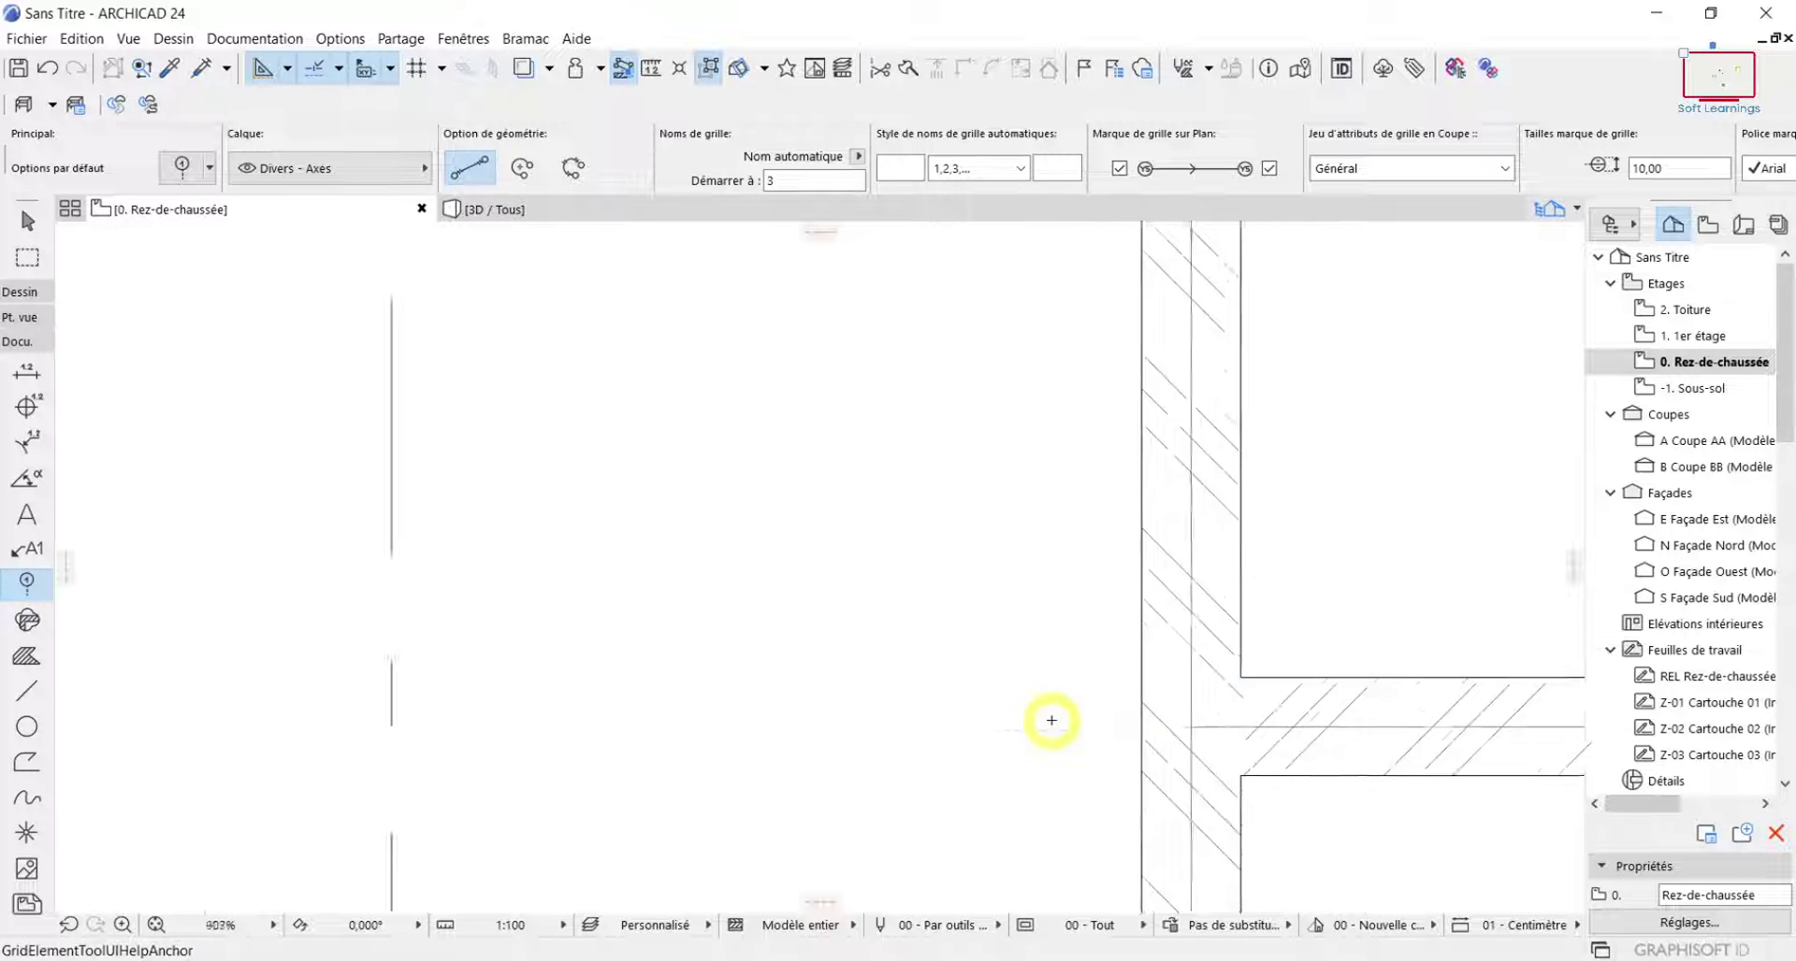
pyautogui.scroll(-1, 1051, 721)
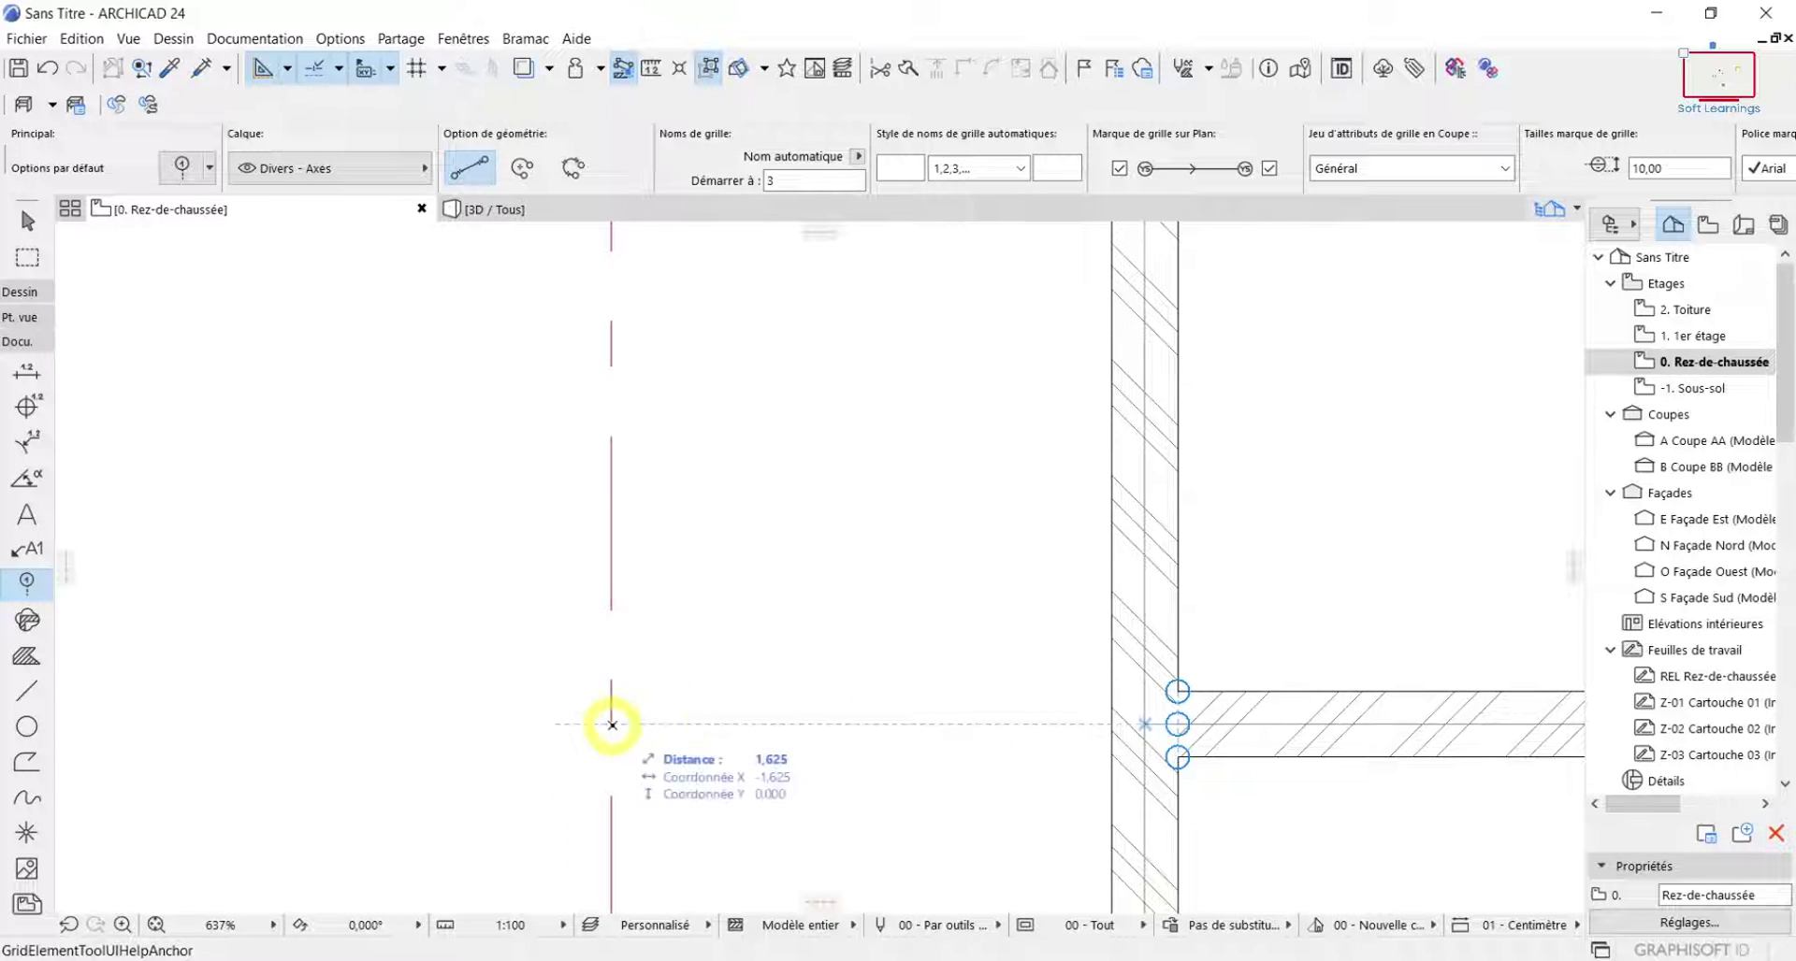
pyautogui.scroll(-2, 616, 726)
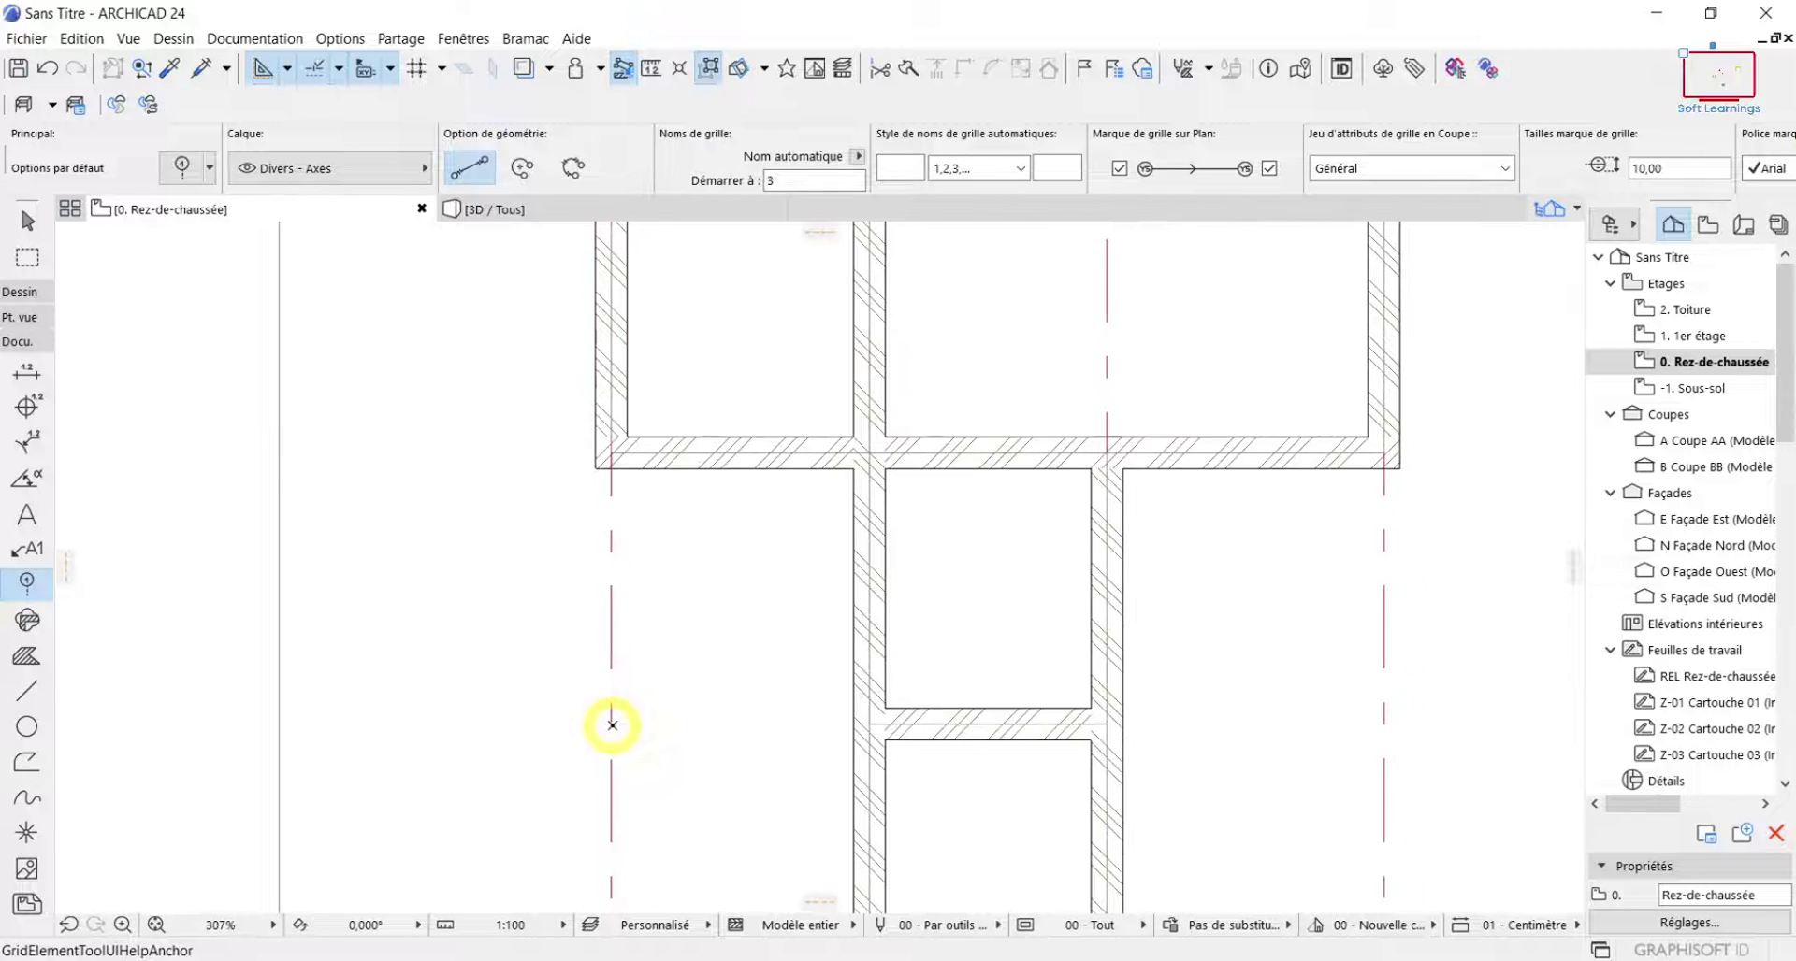
pyautogui.click(279, 724)
pyautogui.scroll(-4, 1061, 728)
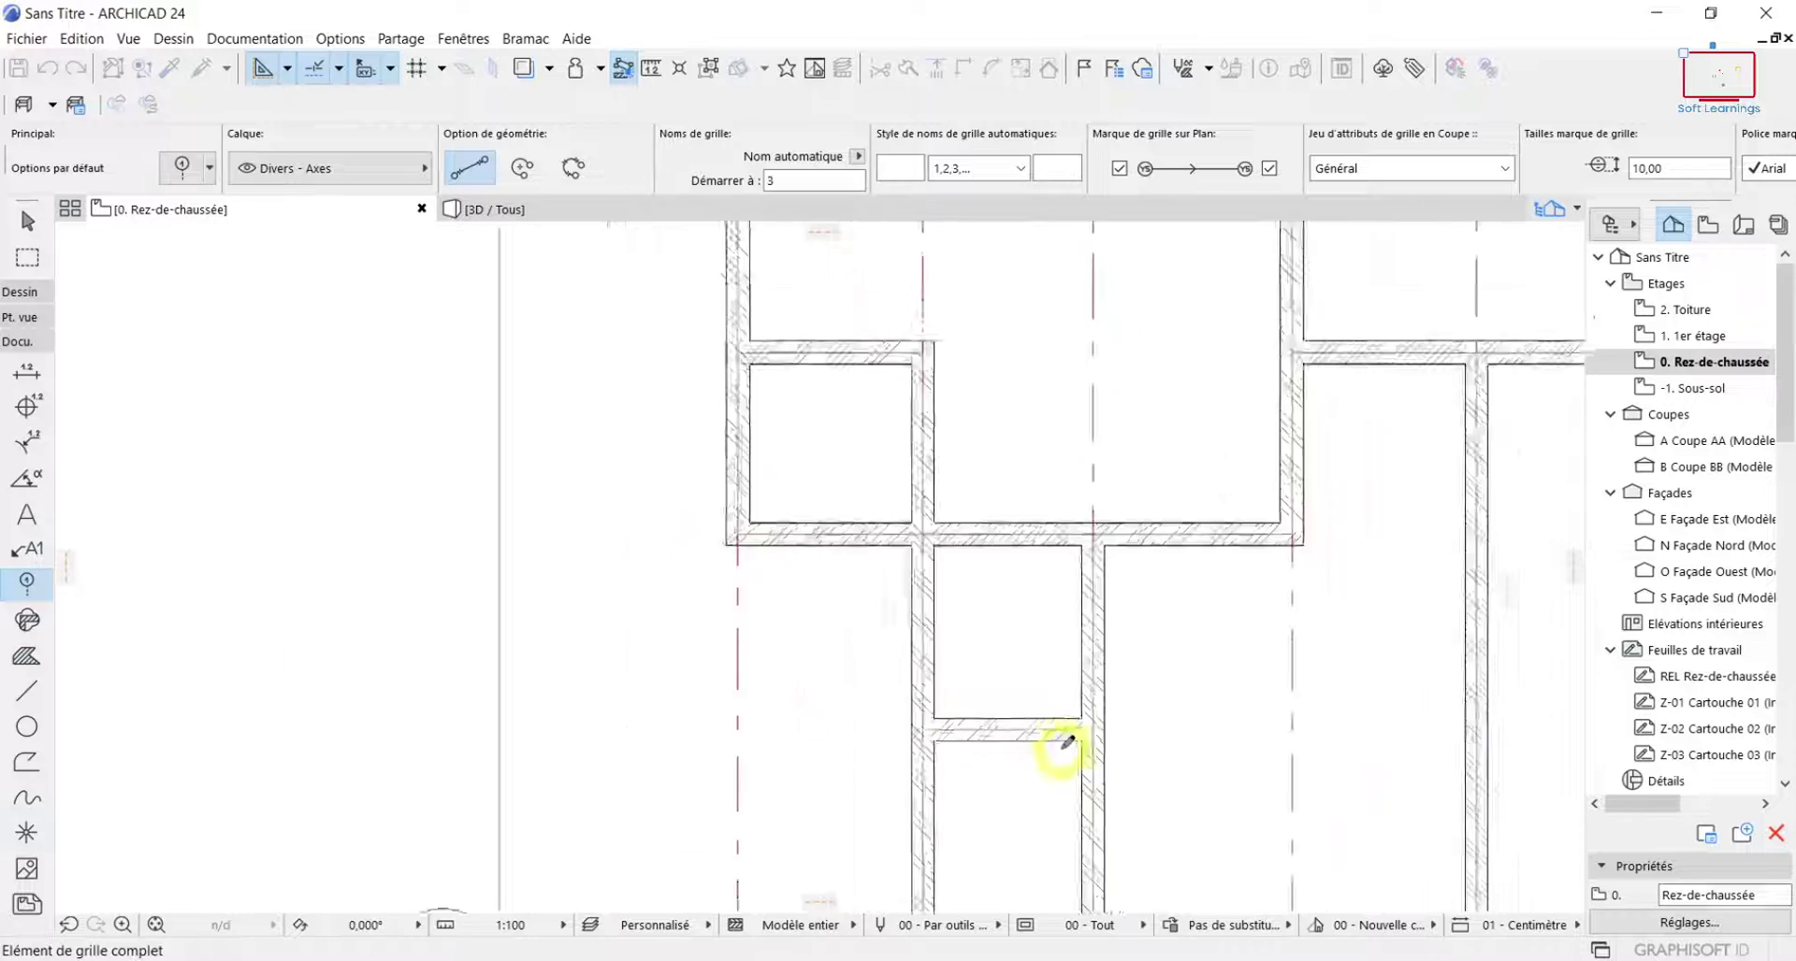
pyautogui.moveTo(1110, 753); pyautogui.dragTo(472, 663, button='middle')
pyautogui.scroll(-4, 1029, 669)
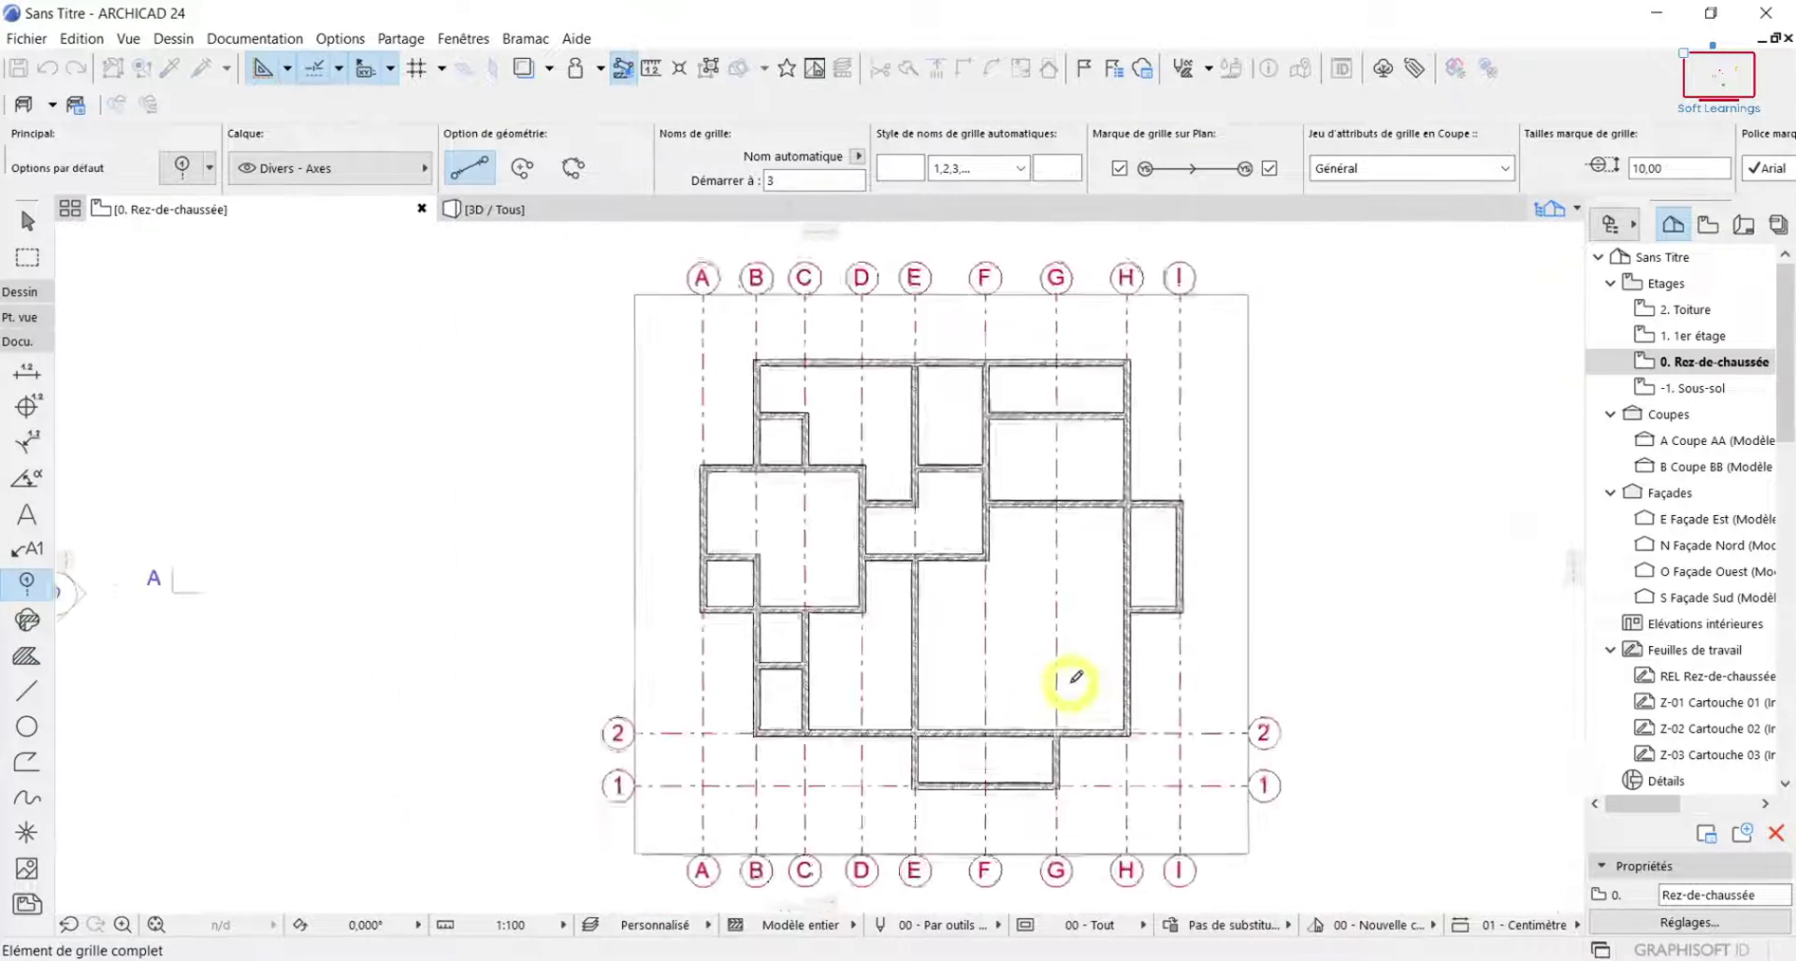
pyautogui.scroll(4, 1244, 648)
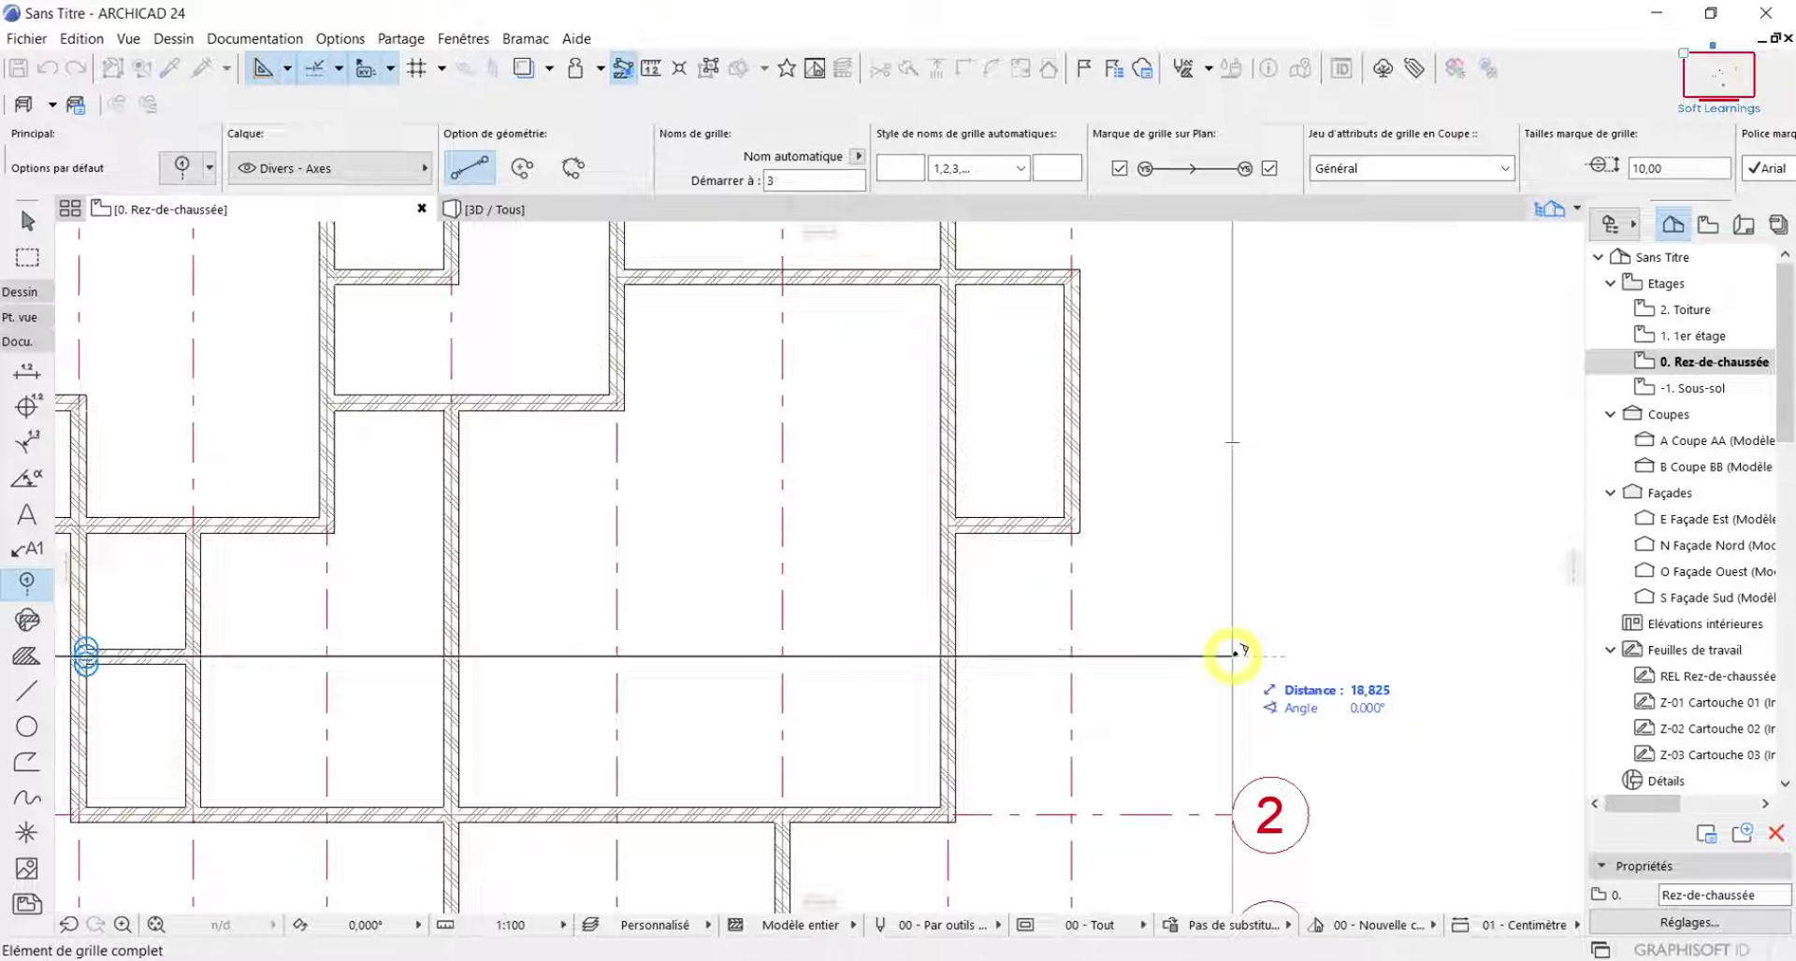
pyautogui.click(1234, 652)
# Draw a fourth horizontal grid line along the projecting west room's south wall centreline, from the rectangle's west edge to its east edge.
pyautogui.scroll(-5, 1175, 690)
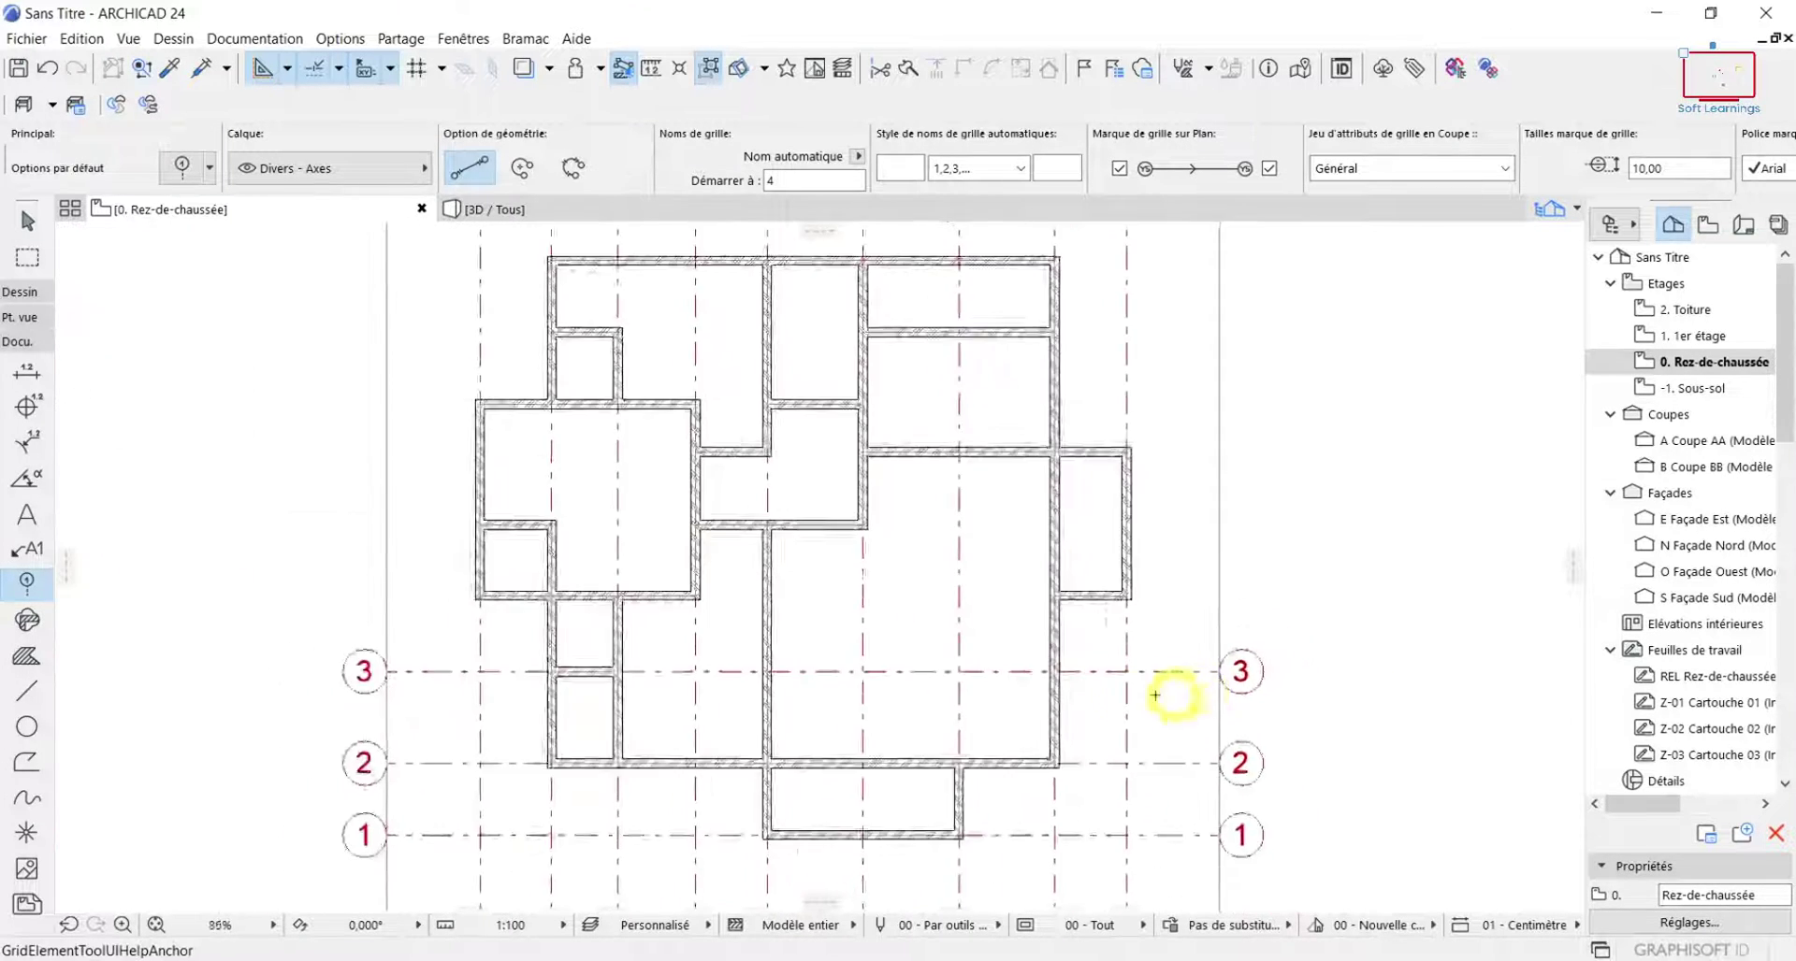
pyautogui.scroll(6, 757, 687)
pyautogui.scroll(-4, 854, 609)
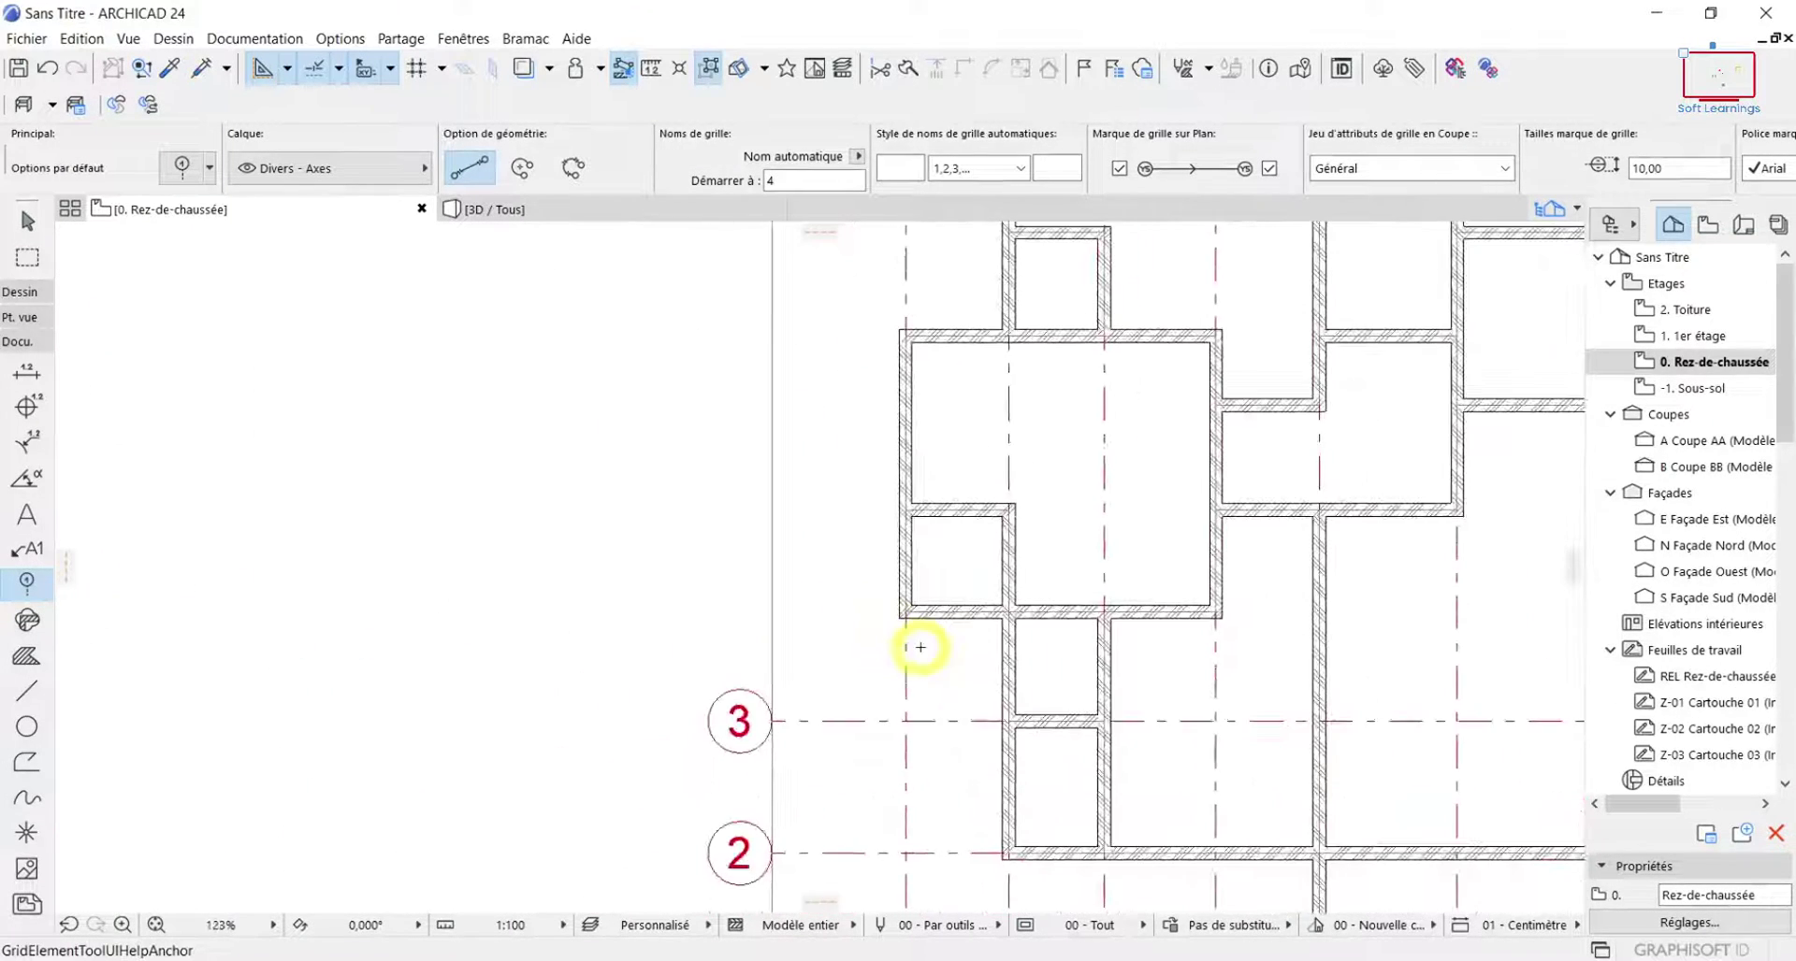
pyautogui.scroll(5, 830, 670)
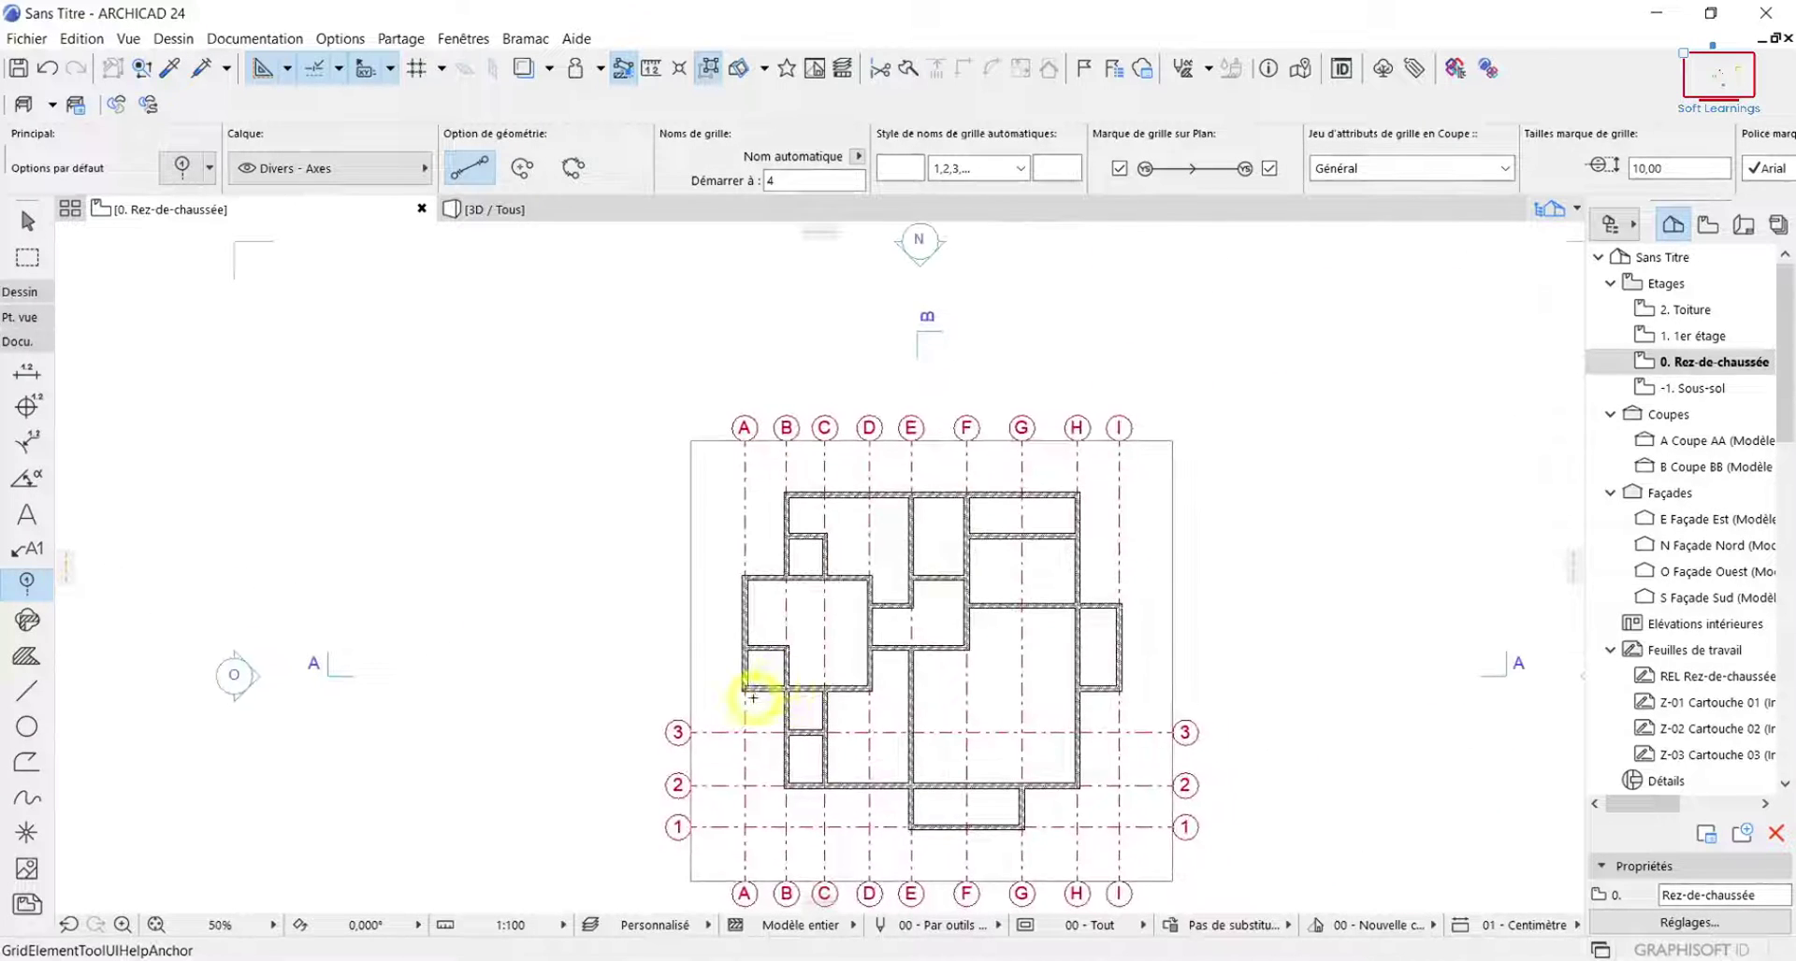
pyautogui.scroll(6, 744, 671)
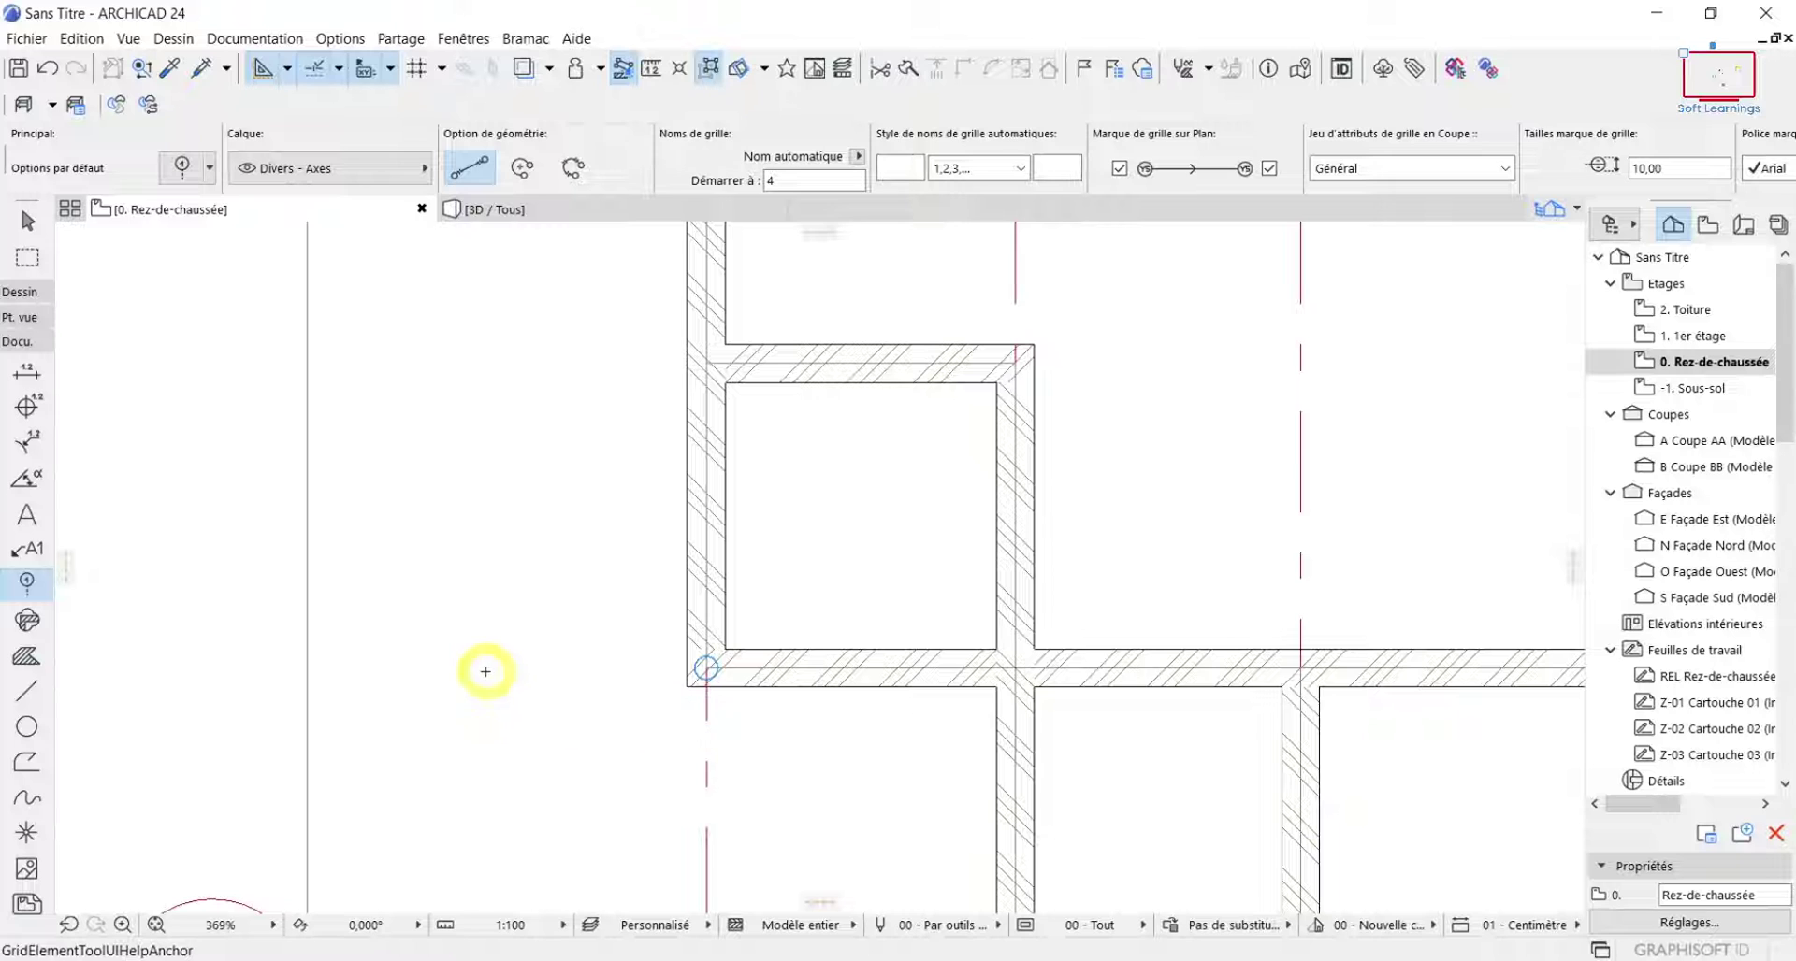
pyautogui.scroll(1, 303, 666)
pyautogui.click(305, 666)
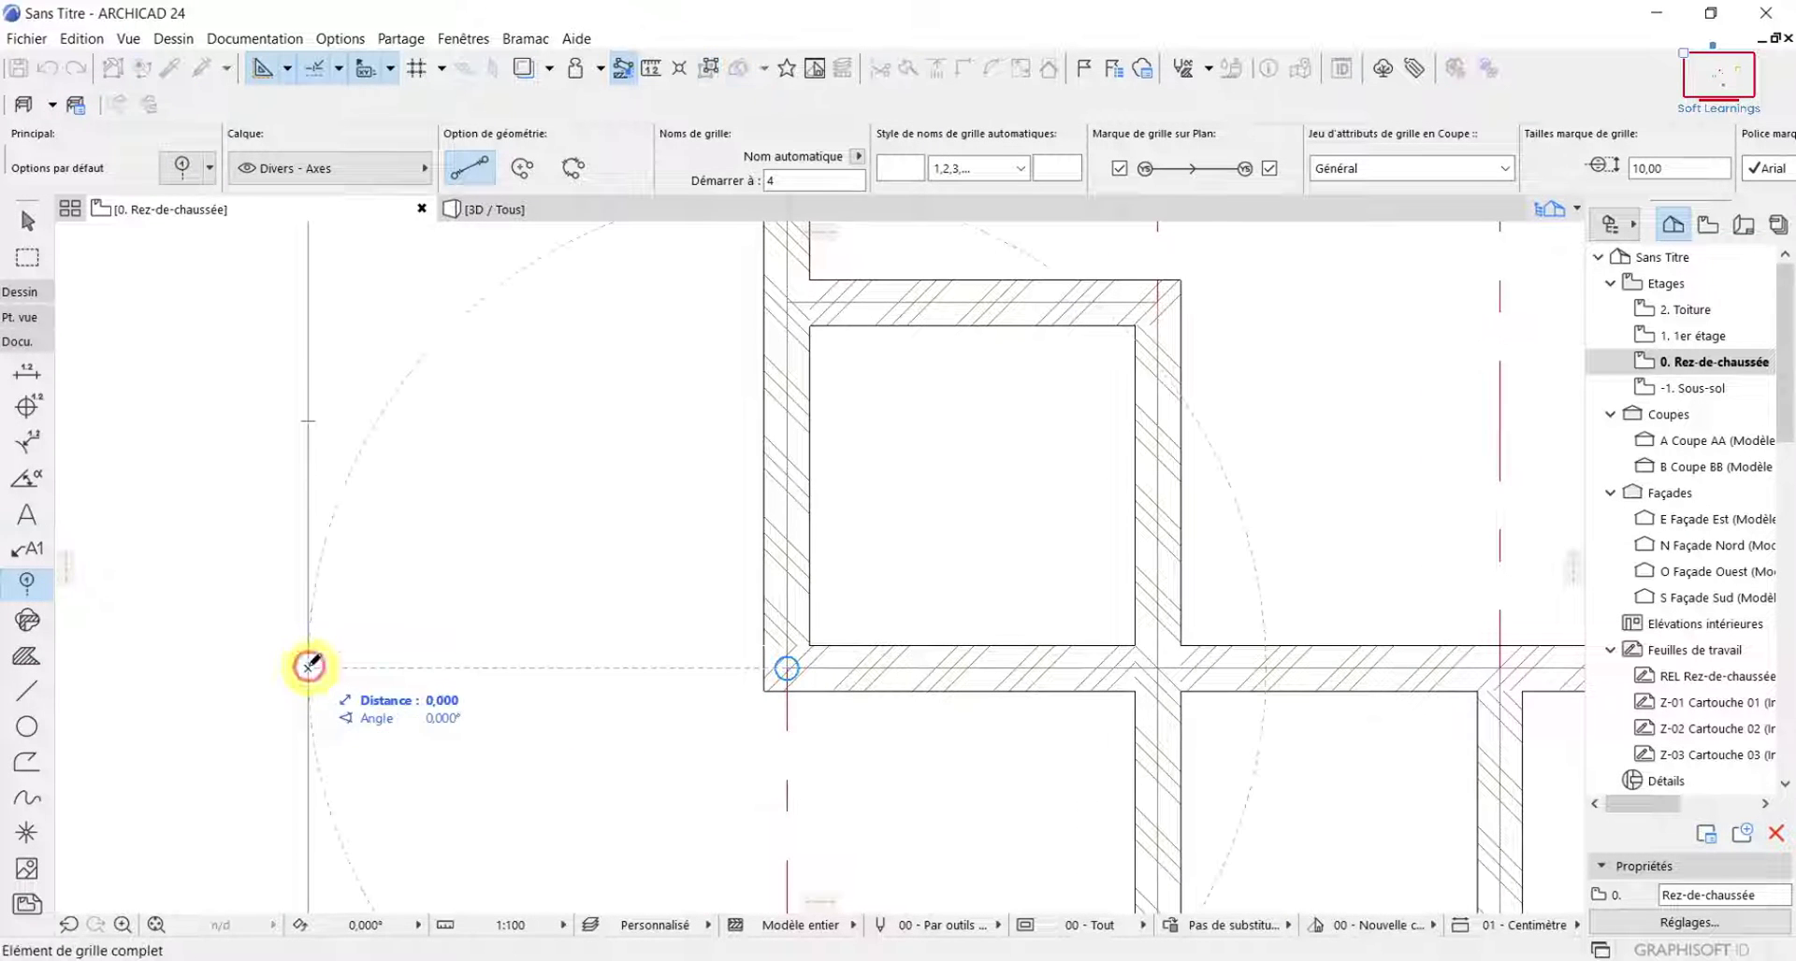
pyautogui.scroll(-5, 915, 738)
pyautogui.scroll(-4, 916, 738)
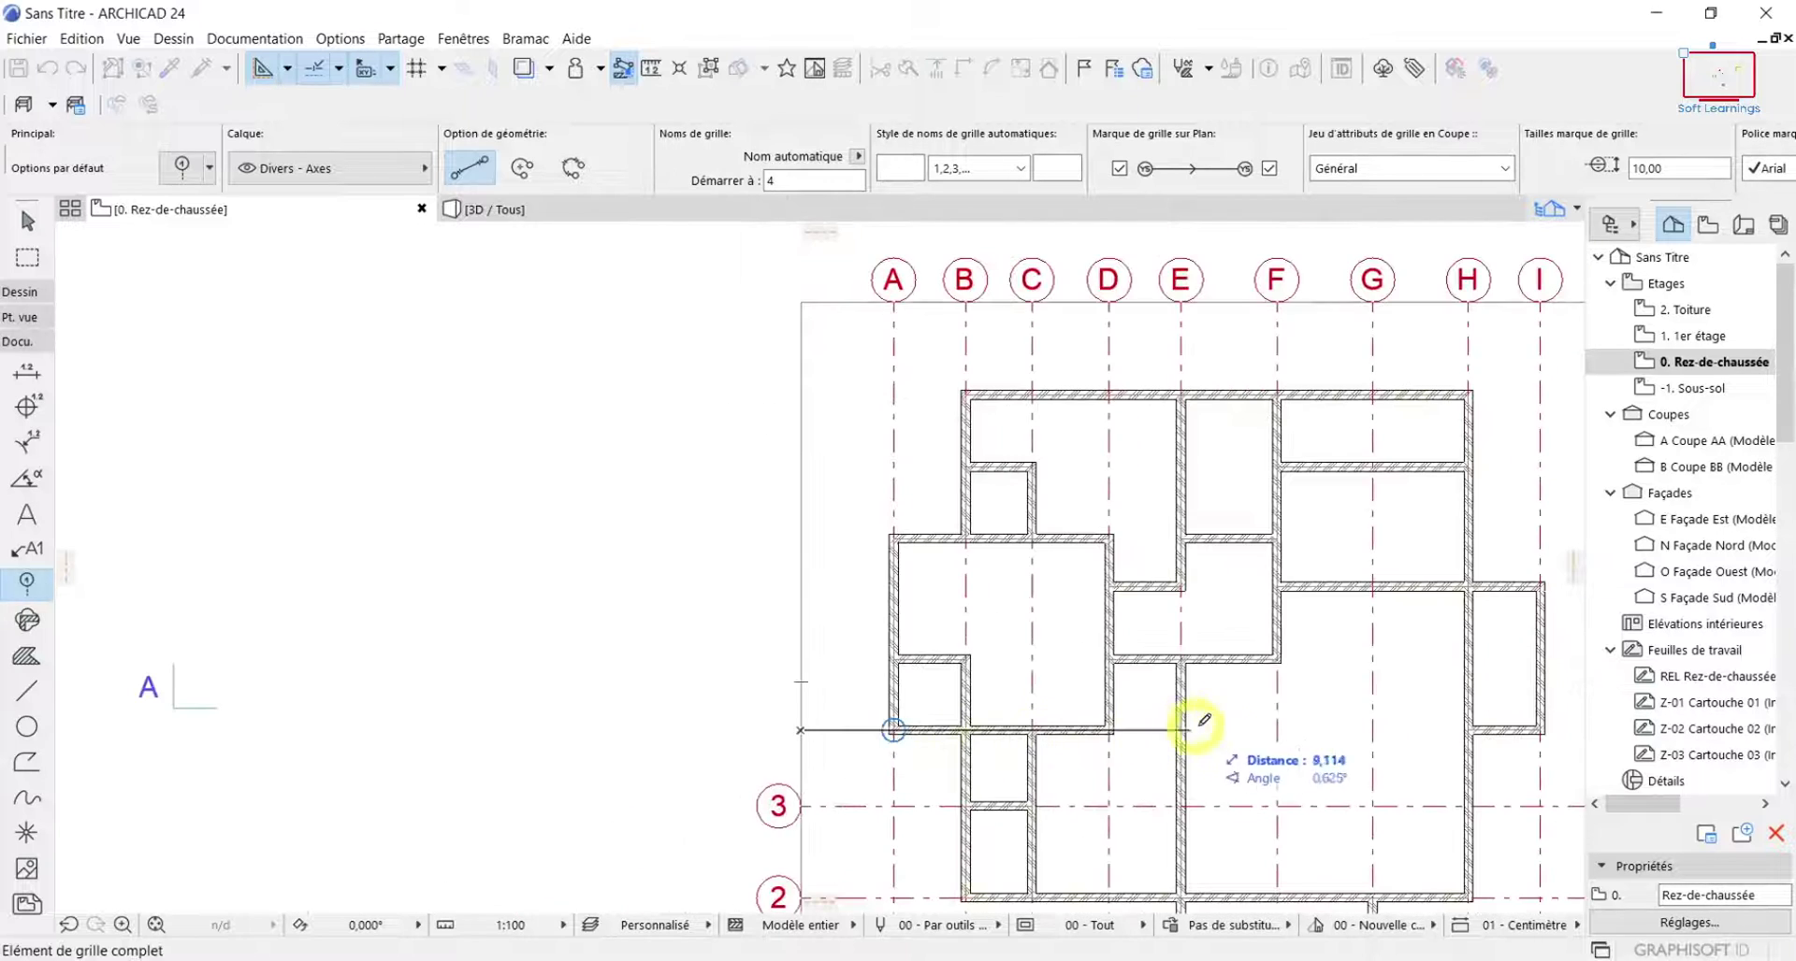
pyautogui.moveTo(1191, 721); pyautogui.dragTo(593, 714, button='middle')
pyautogui.moveTo(783, 730); pyautogui.dragTo(482, 687, button='middle')
pyautogui.scroll(5, 710, 690)
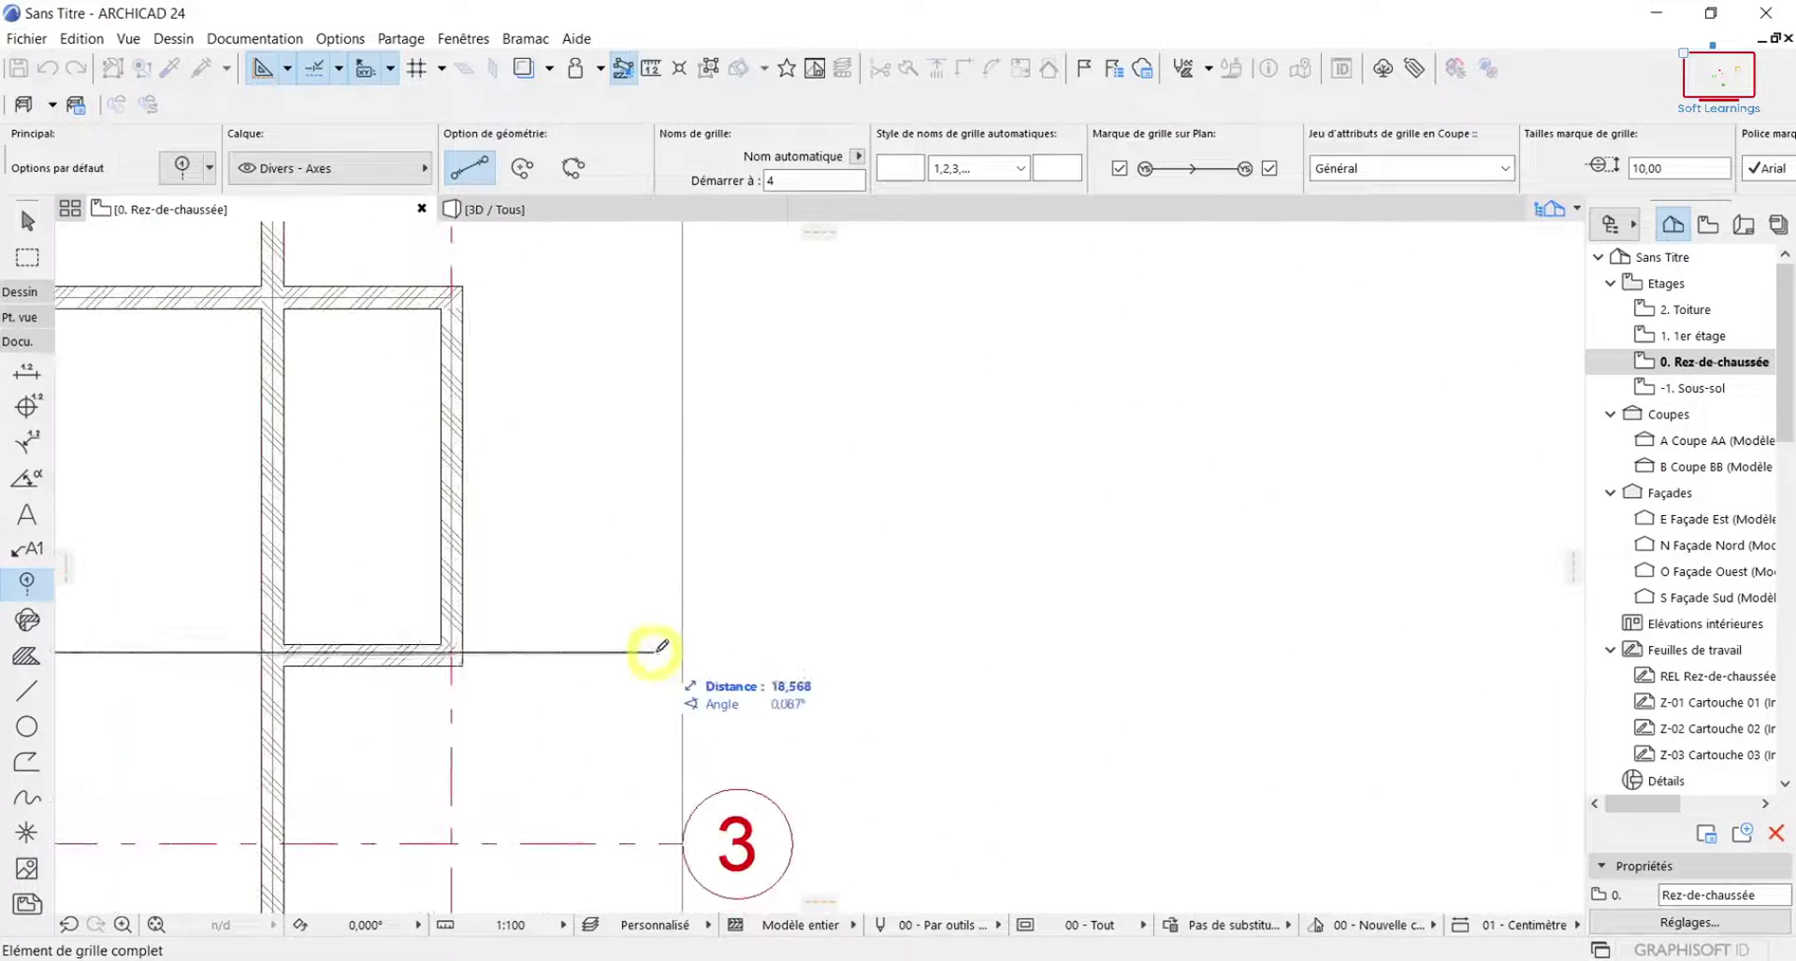
pyautogui.click(686, 654)
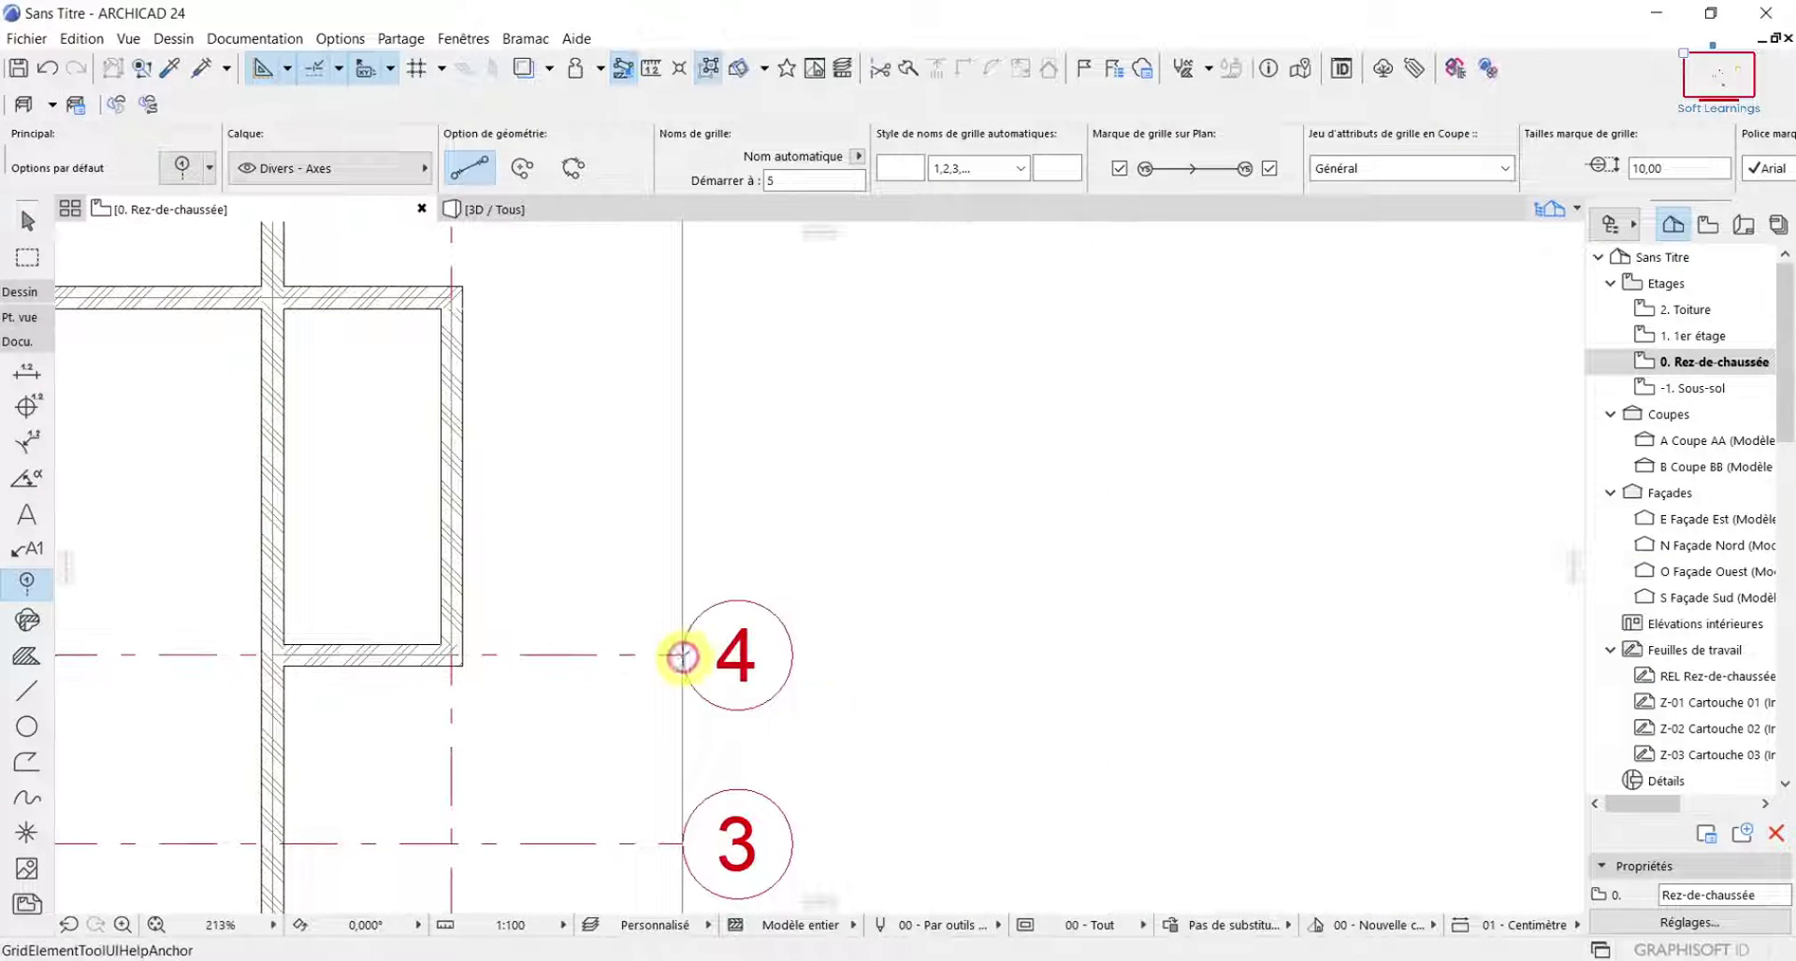
# Draw the northernmost horizontal grid line along the building's north wall centreline, from the rectangle's west edge to its east edge.
pyautogui.scroll(-5, 689, 659)
pyautogui.scroll(8, 597, 664)
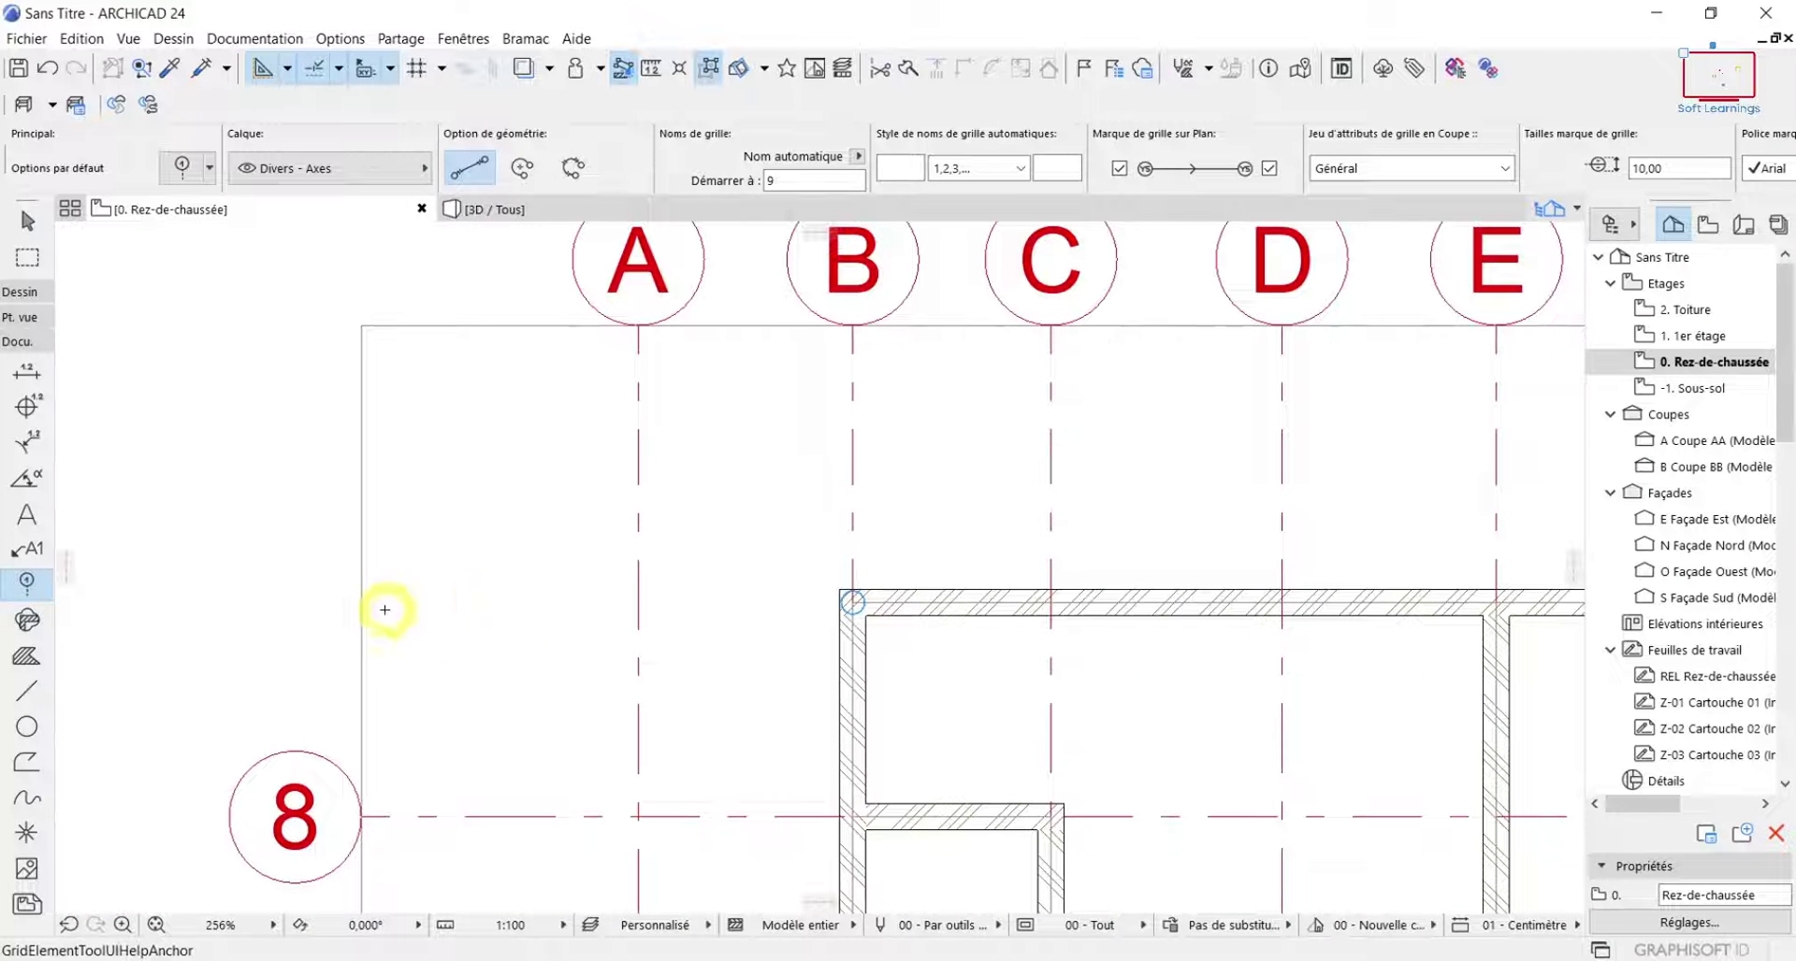
pyautogui.click(362, 603)
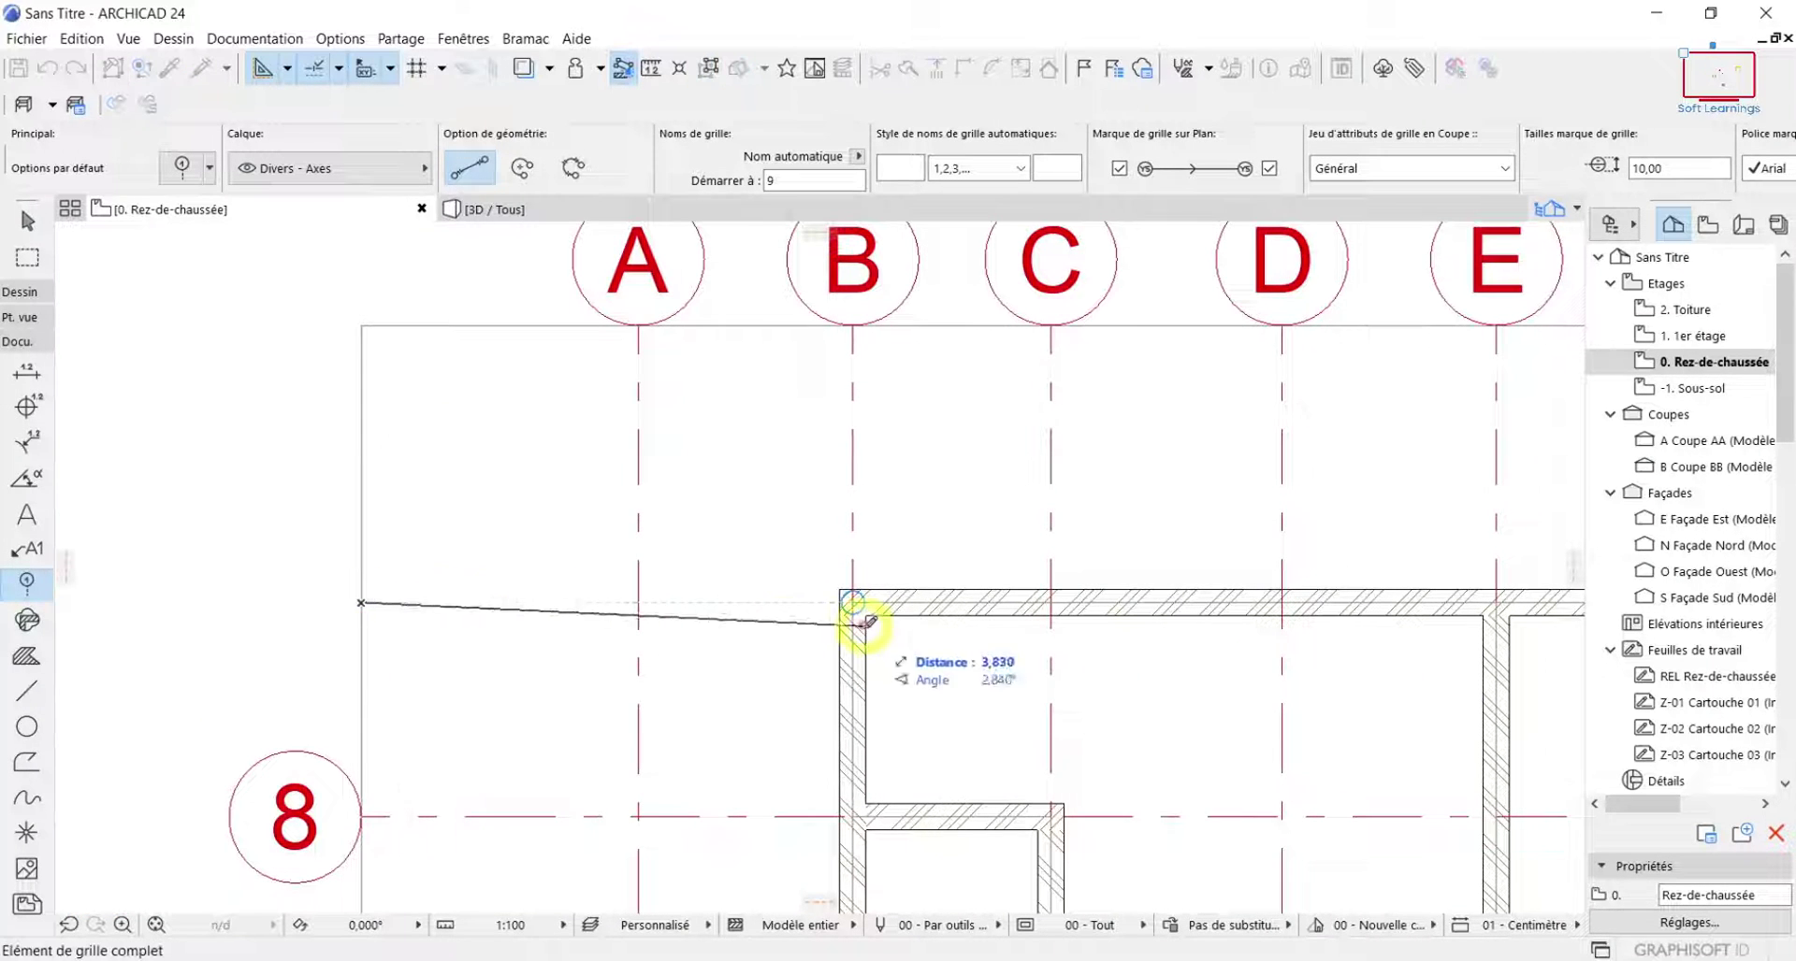
pyautogui.scroll(-3, 871, 646)
pyautogui.scroll(-3, 1334, 674)
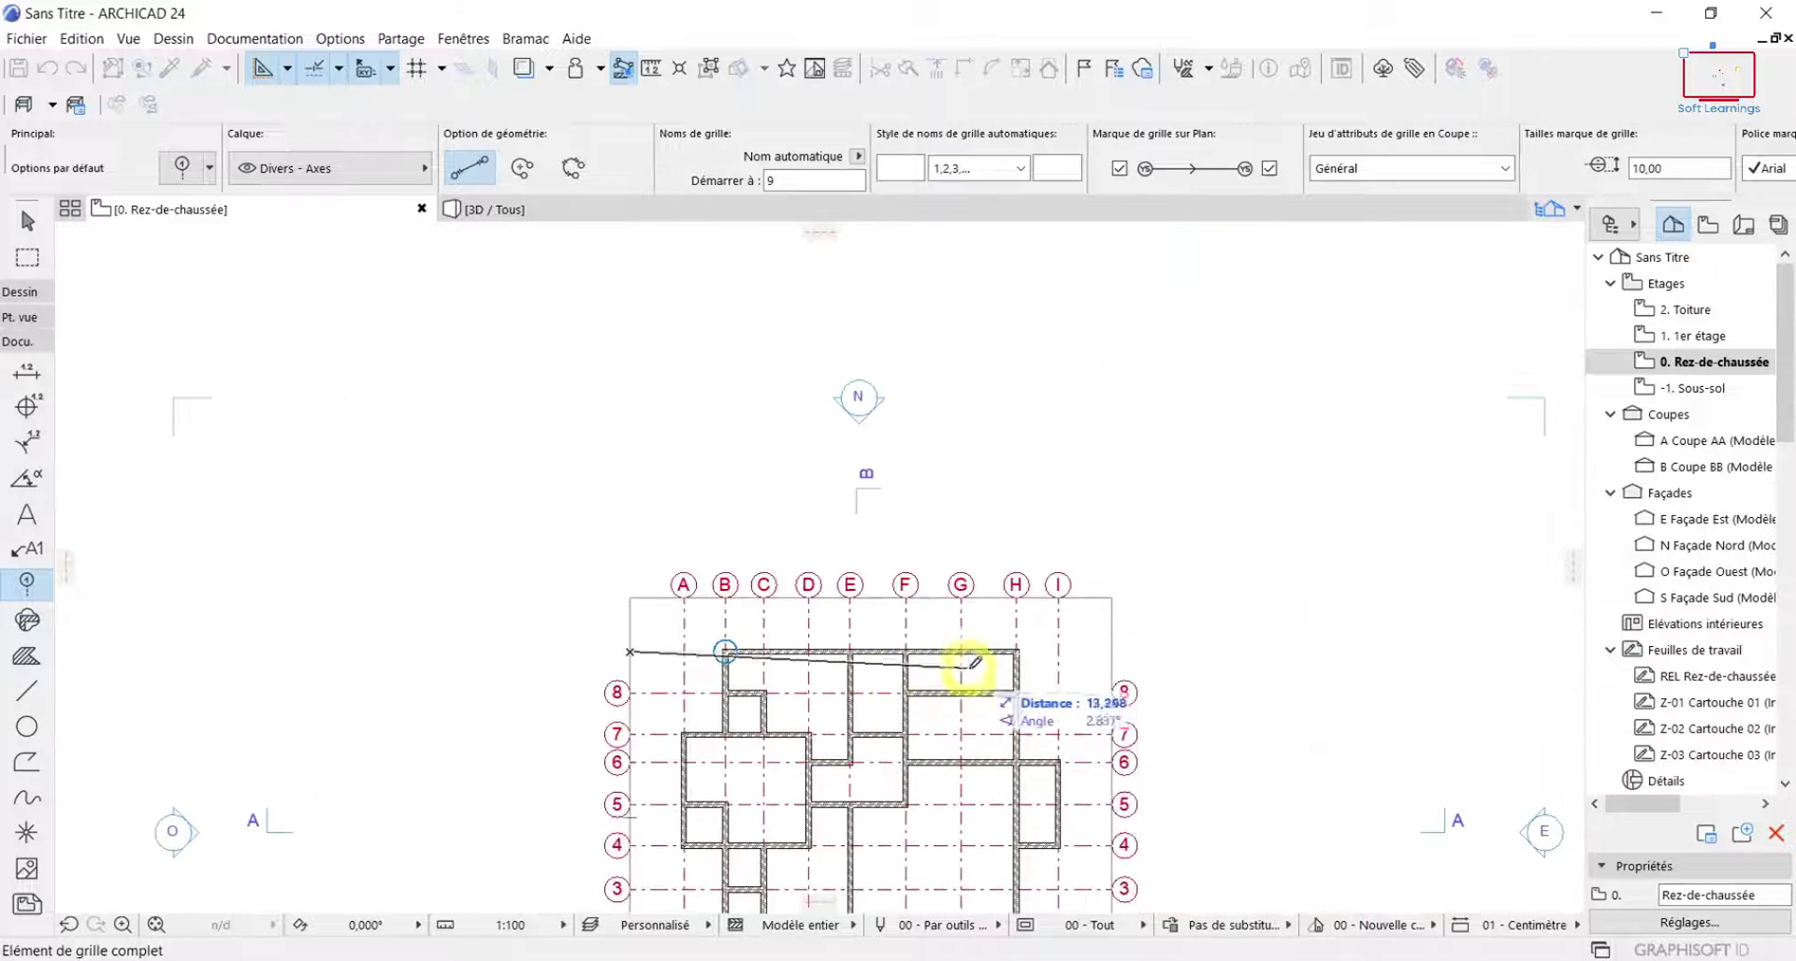
pyautogui.scroll(3, 1183, 626)
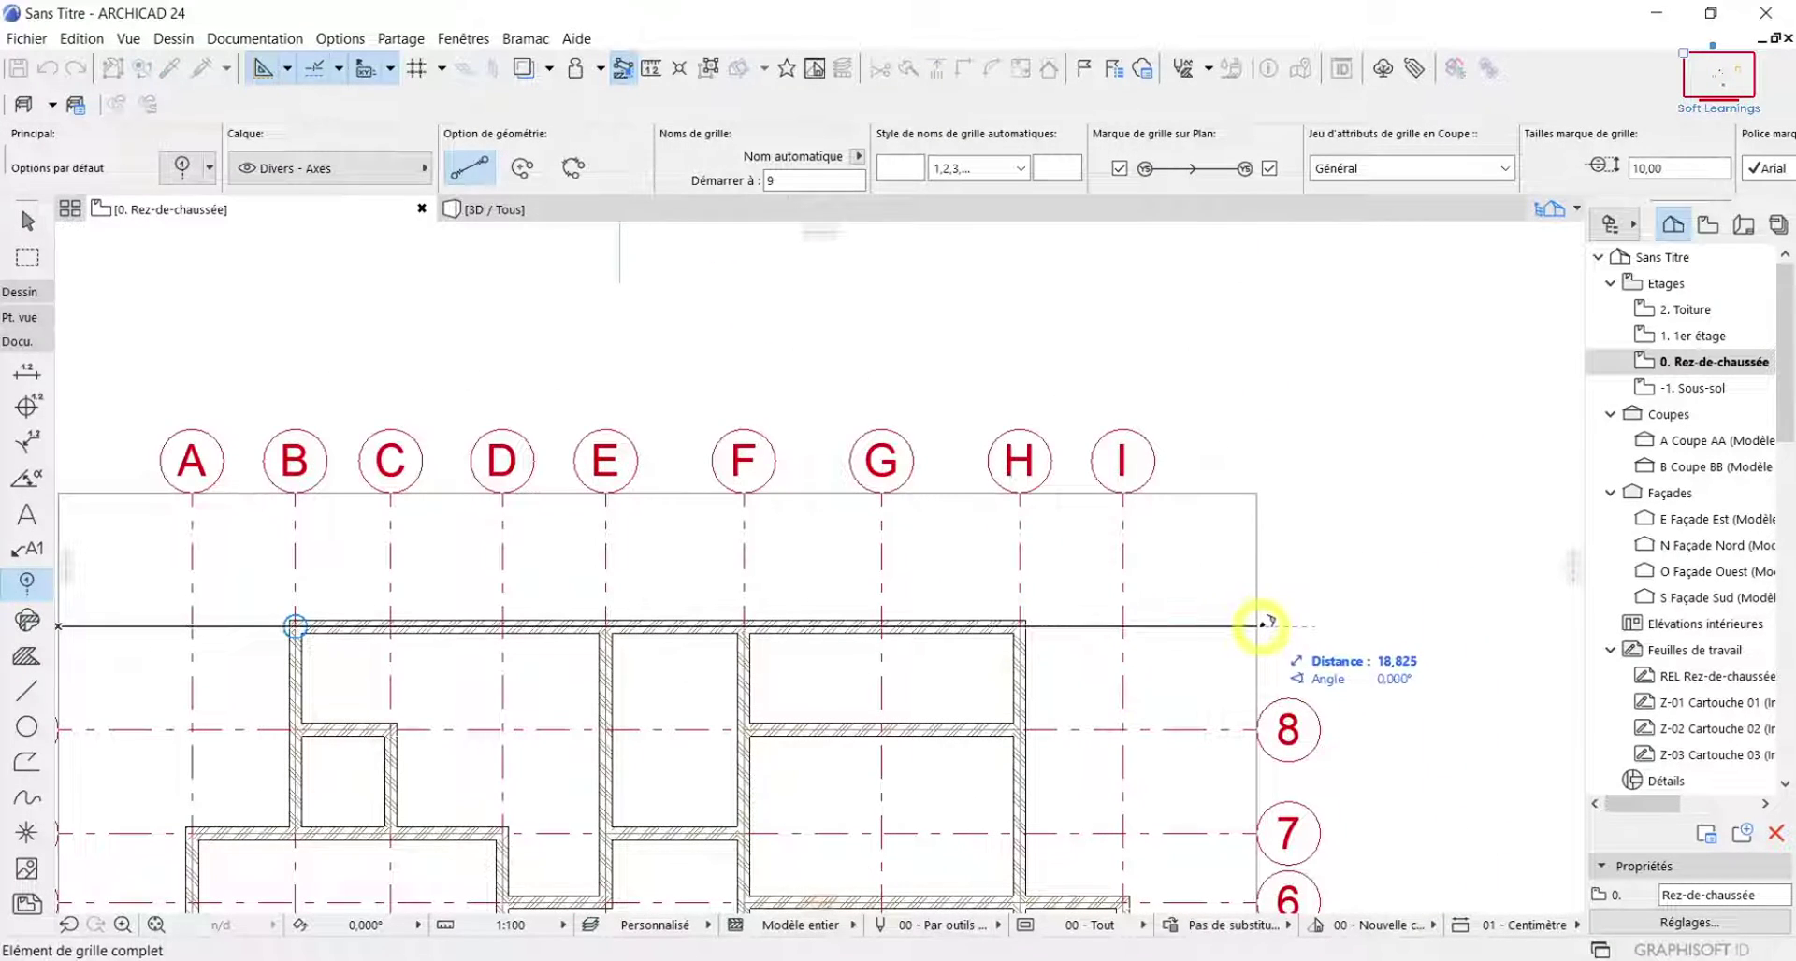
pyautogui.click(1258, 626)
pyautogui.scroll(-5, 1262, 626)
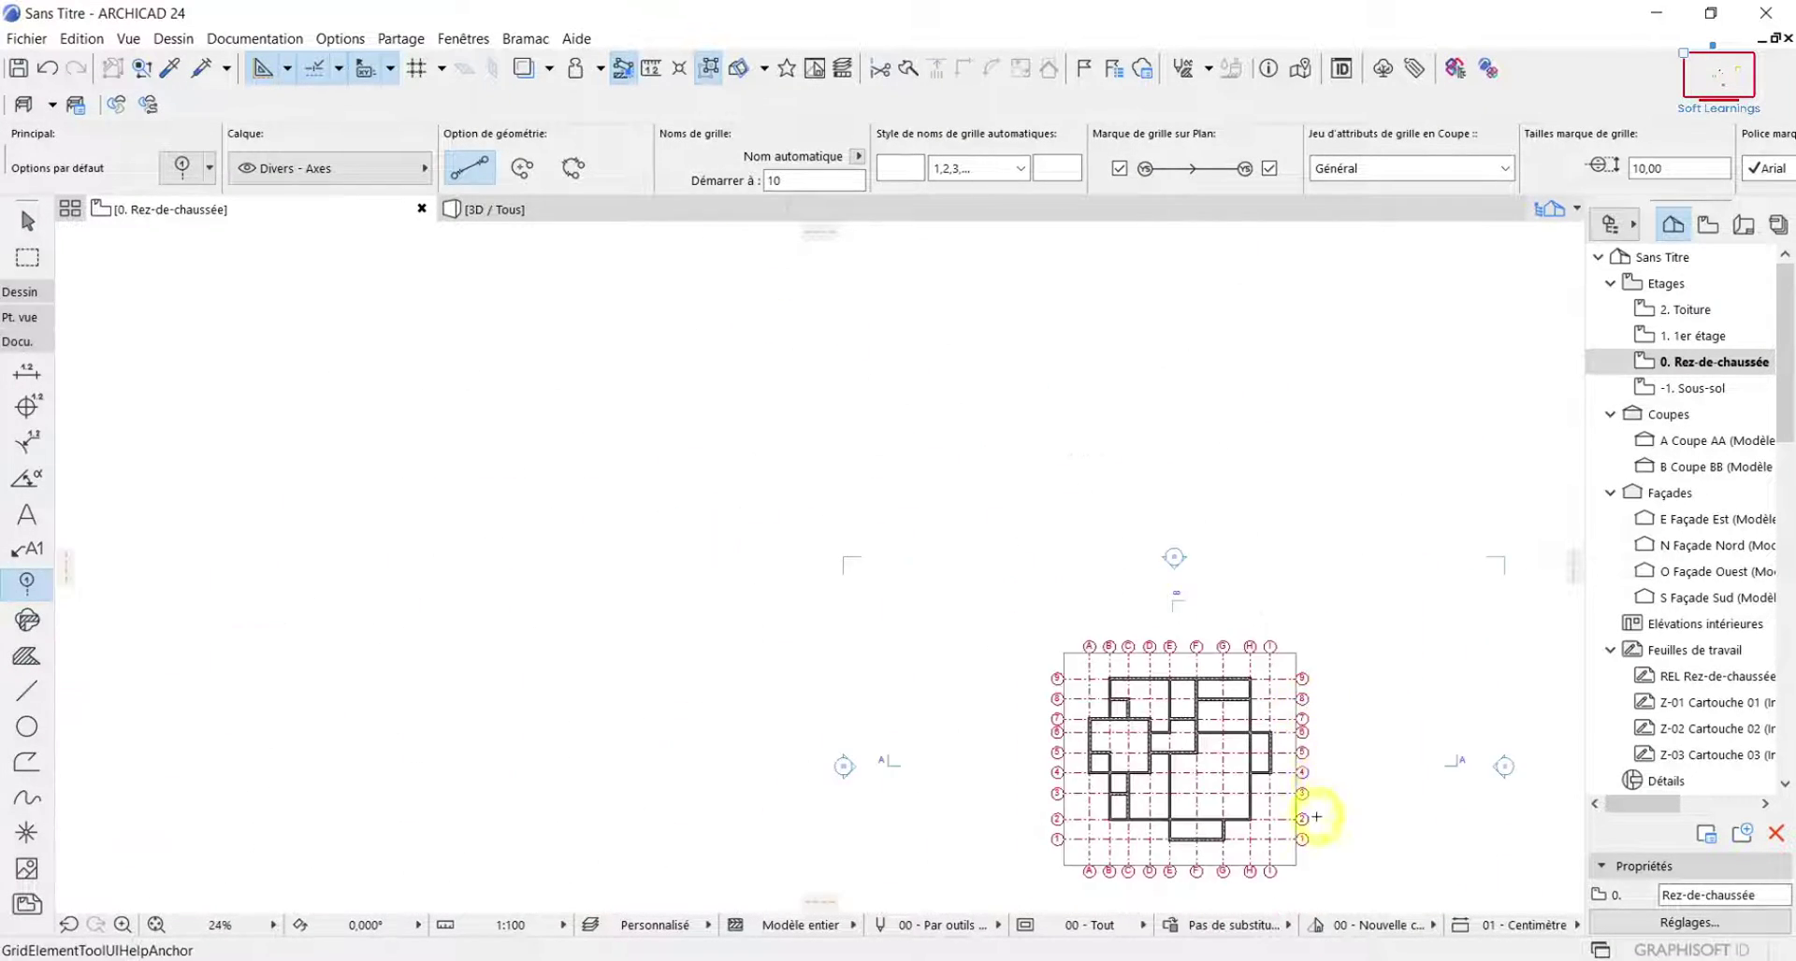
# Examine the complete grid of lettered vertical and numbered horizontal axes around the ground-floor plan.
pyautogui.scroll(3, 1282, 629)
pyautogui.scroll(-3, 1276, 646)
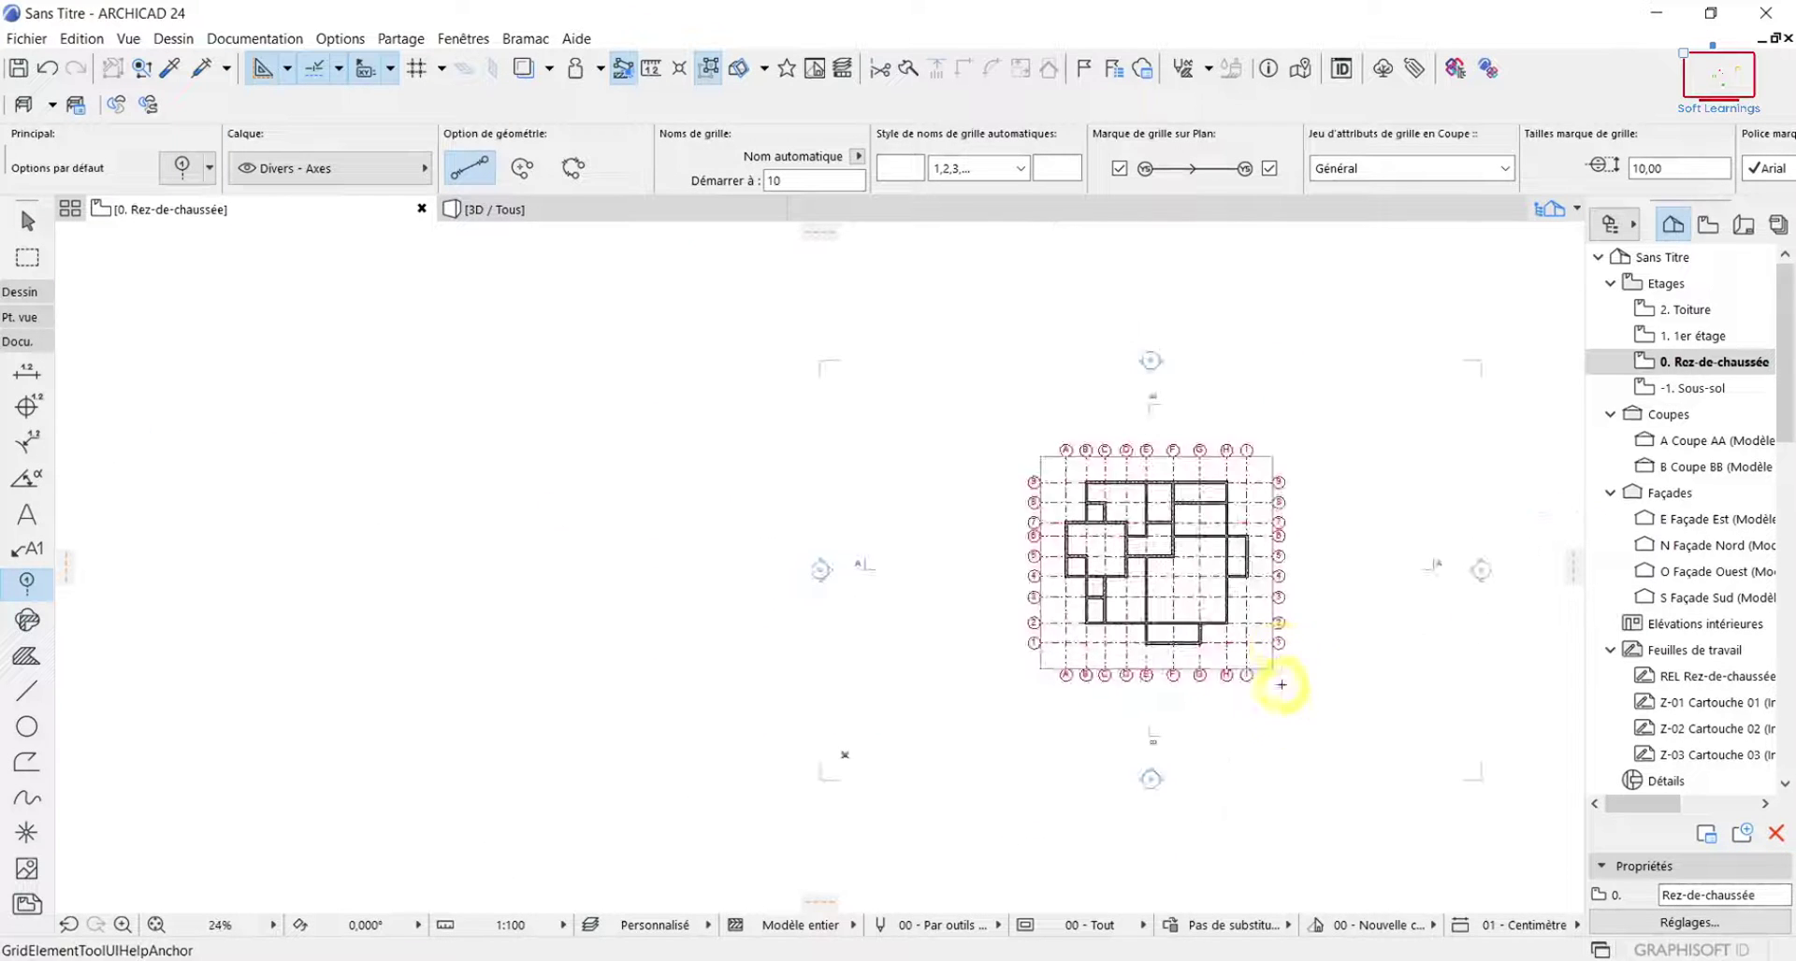
pyautogui.scroll(4, 1277, 636)
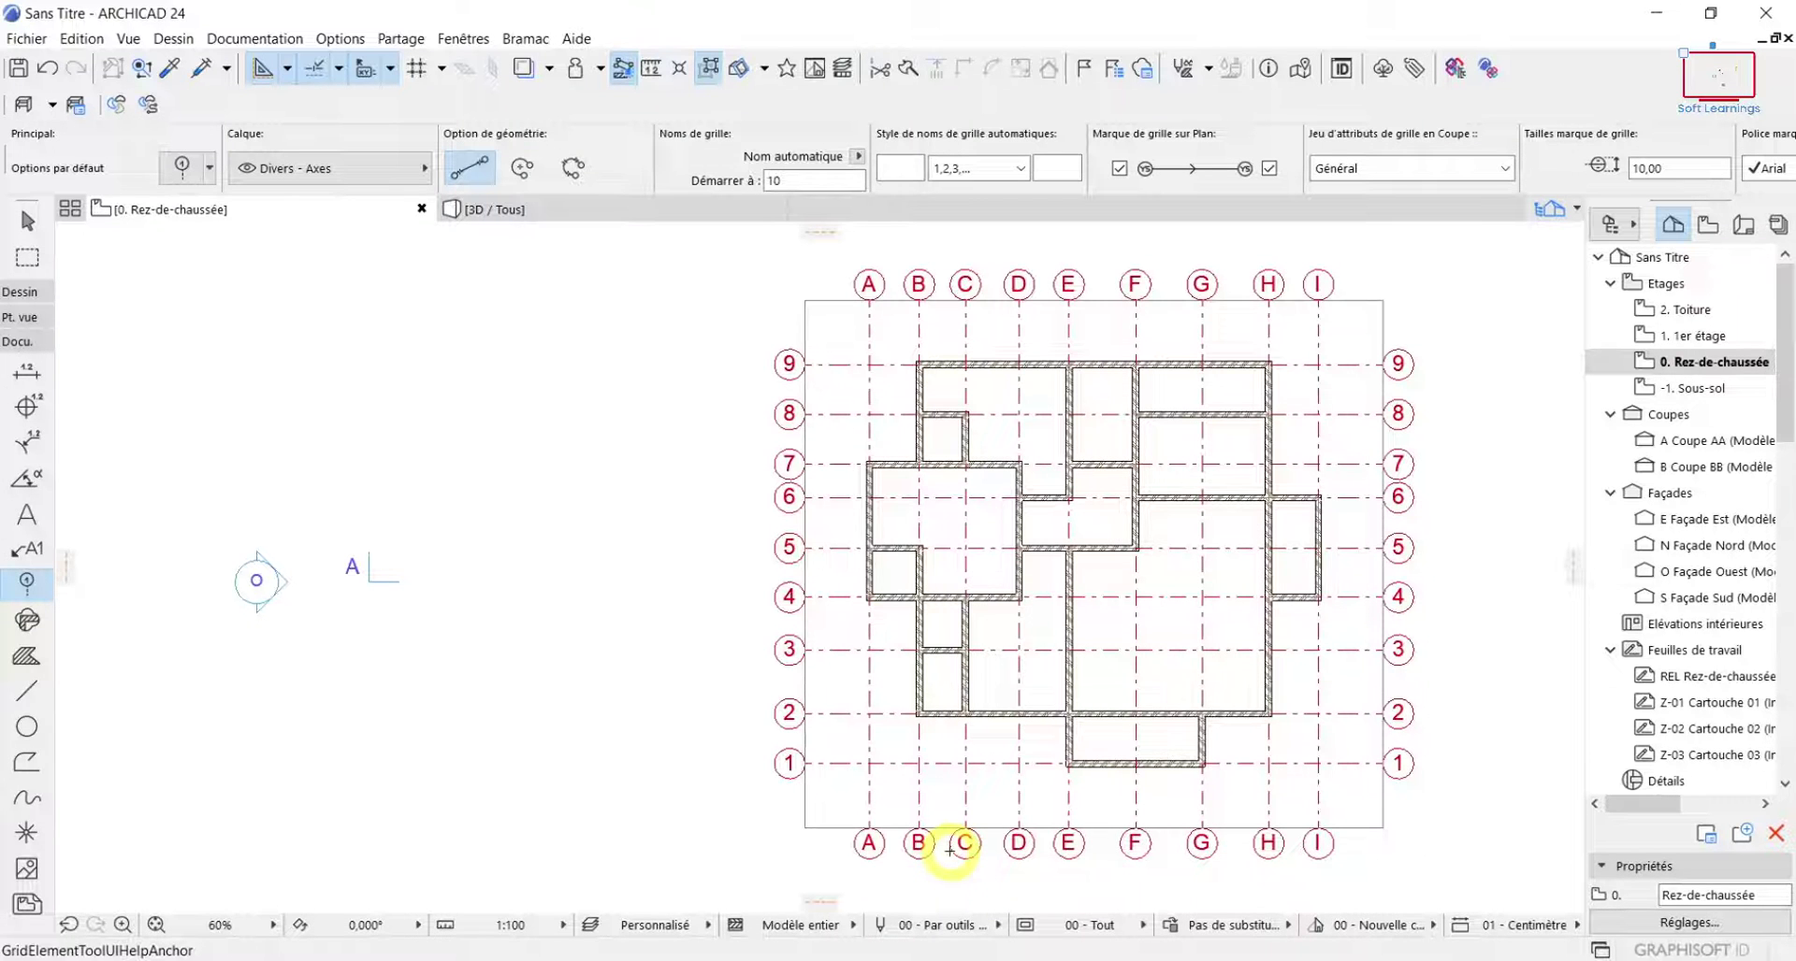
pyautogui.scroll(-3, 790, 404)
pyautogui.scroll(5, 813, 493)
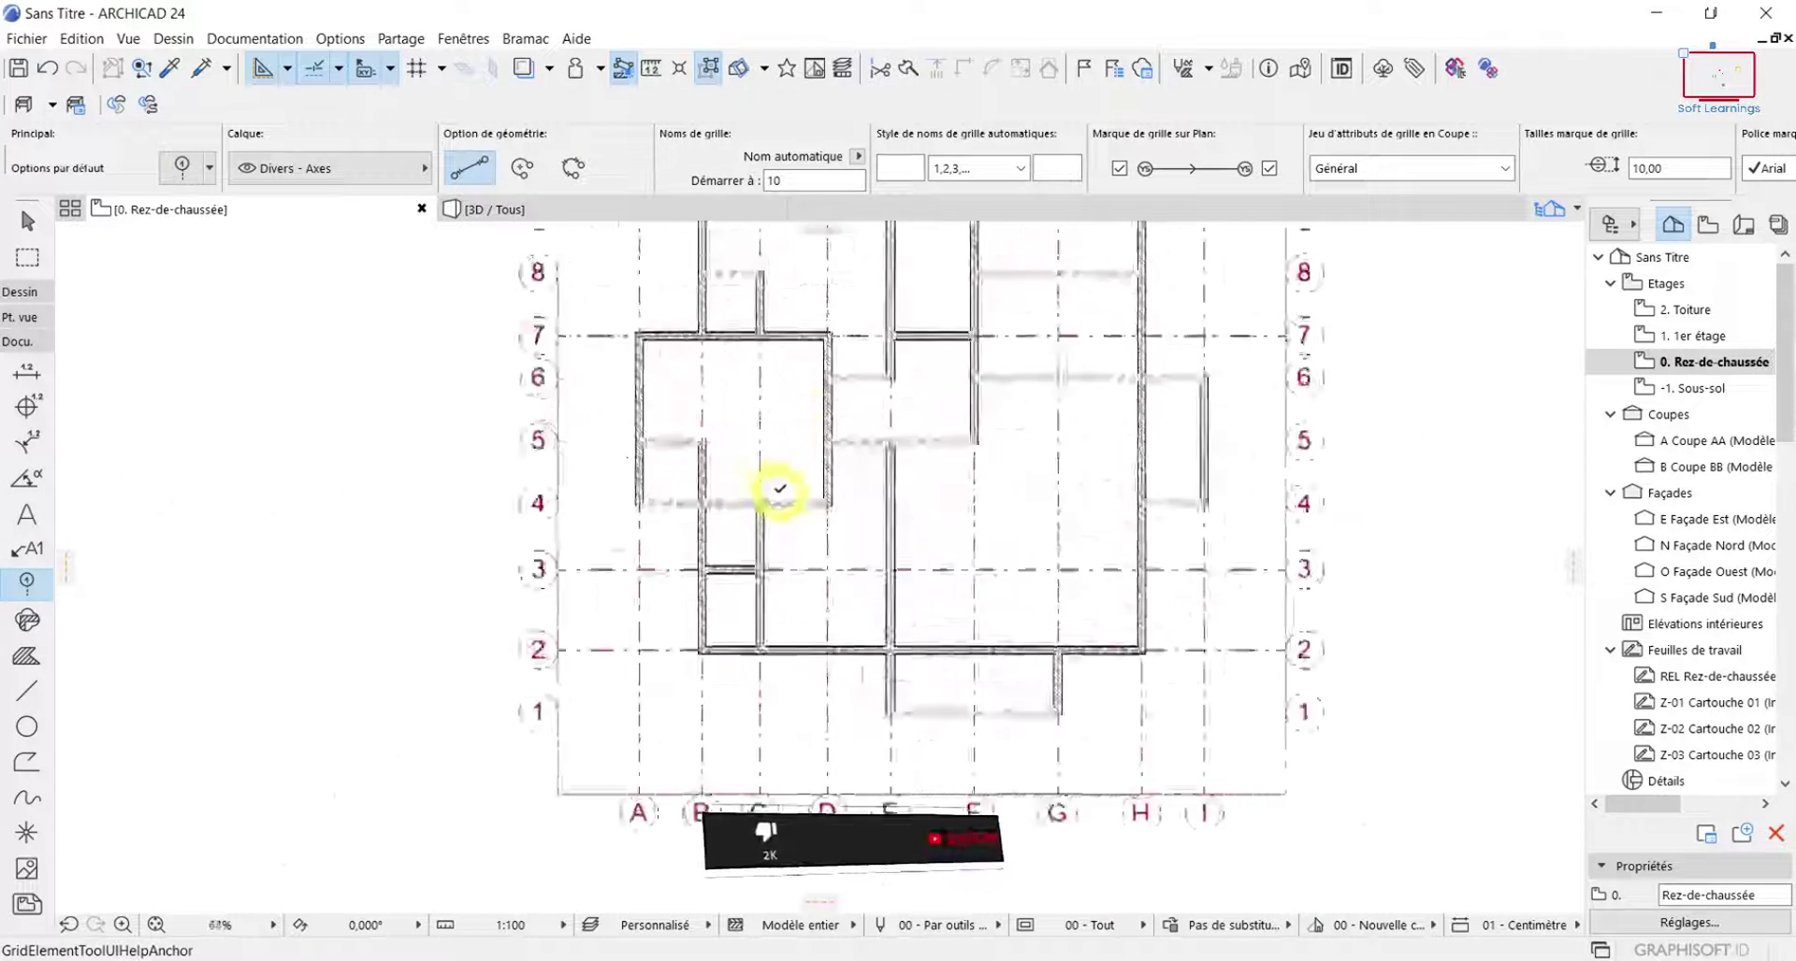
pyautogui.scroll(-5, 611, 866)
pyautogui.moveTo(631, 825); pyautogui.dragTo(847, 656, button='middle')
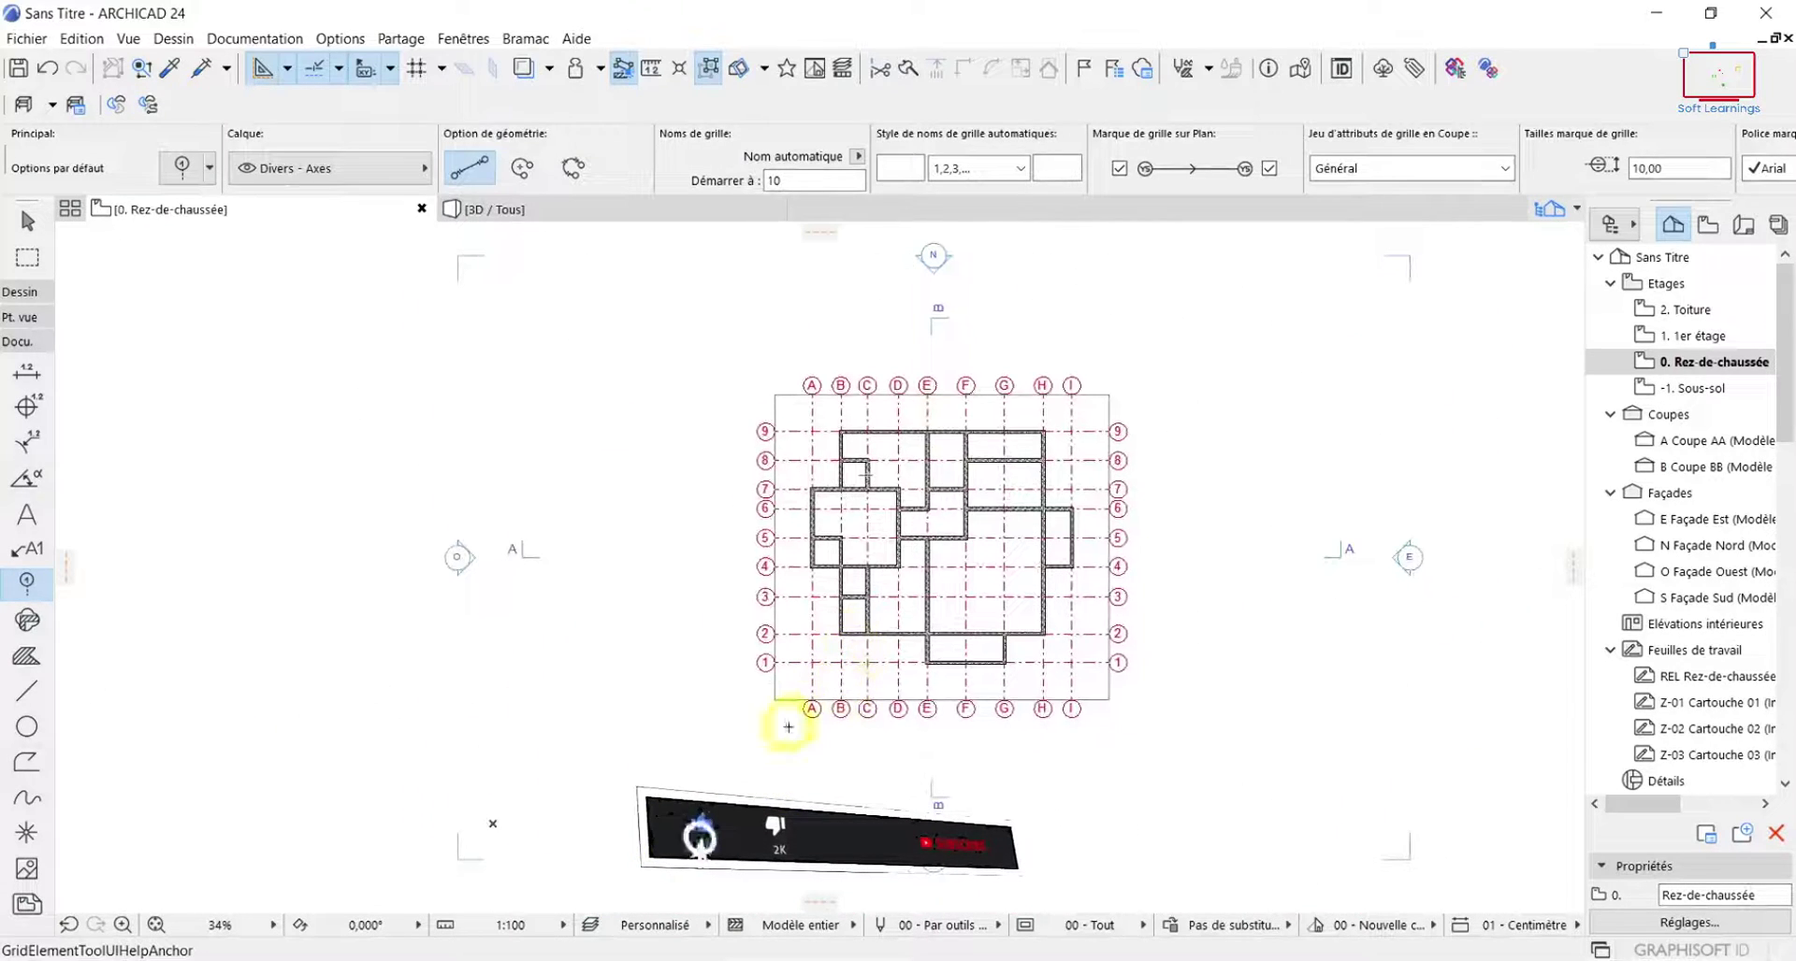
pyautogui.scroll(1, 789, 721)
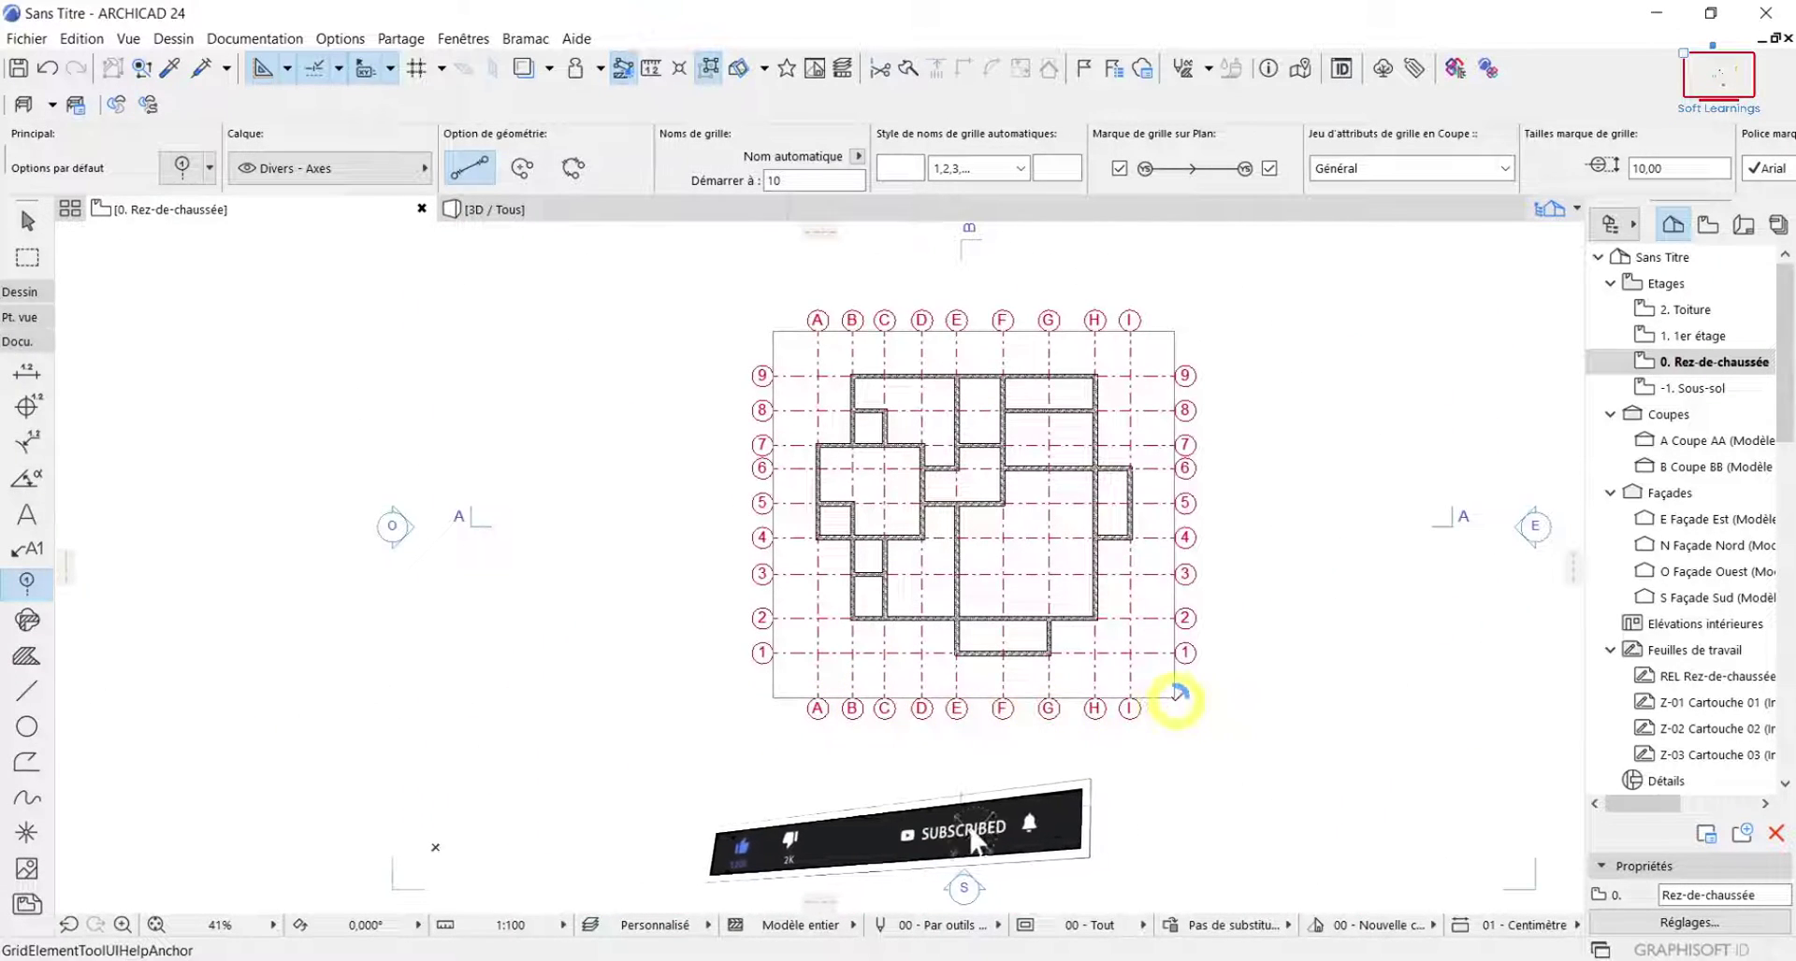
pyautogui.scroll(1, 1175, 698)
pyautogui.scroll(-2, 1246, 718)
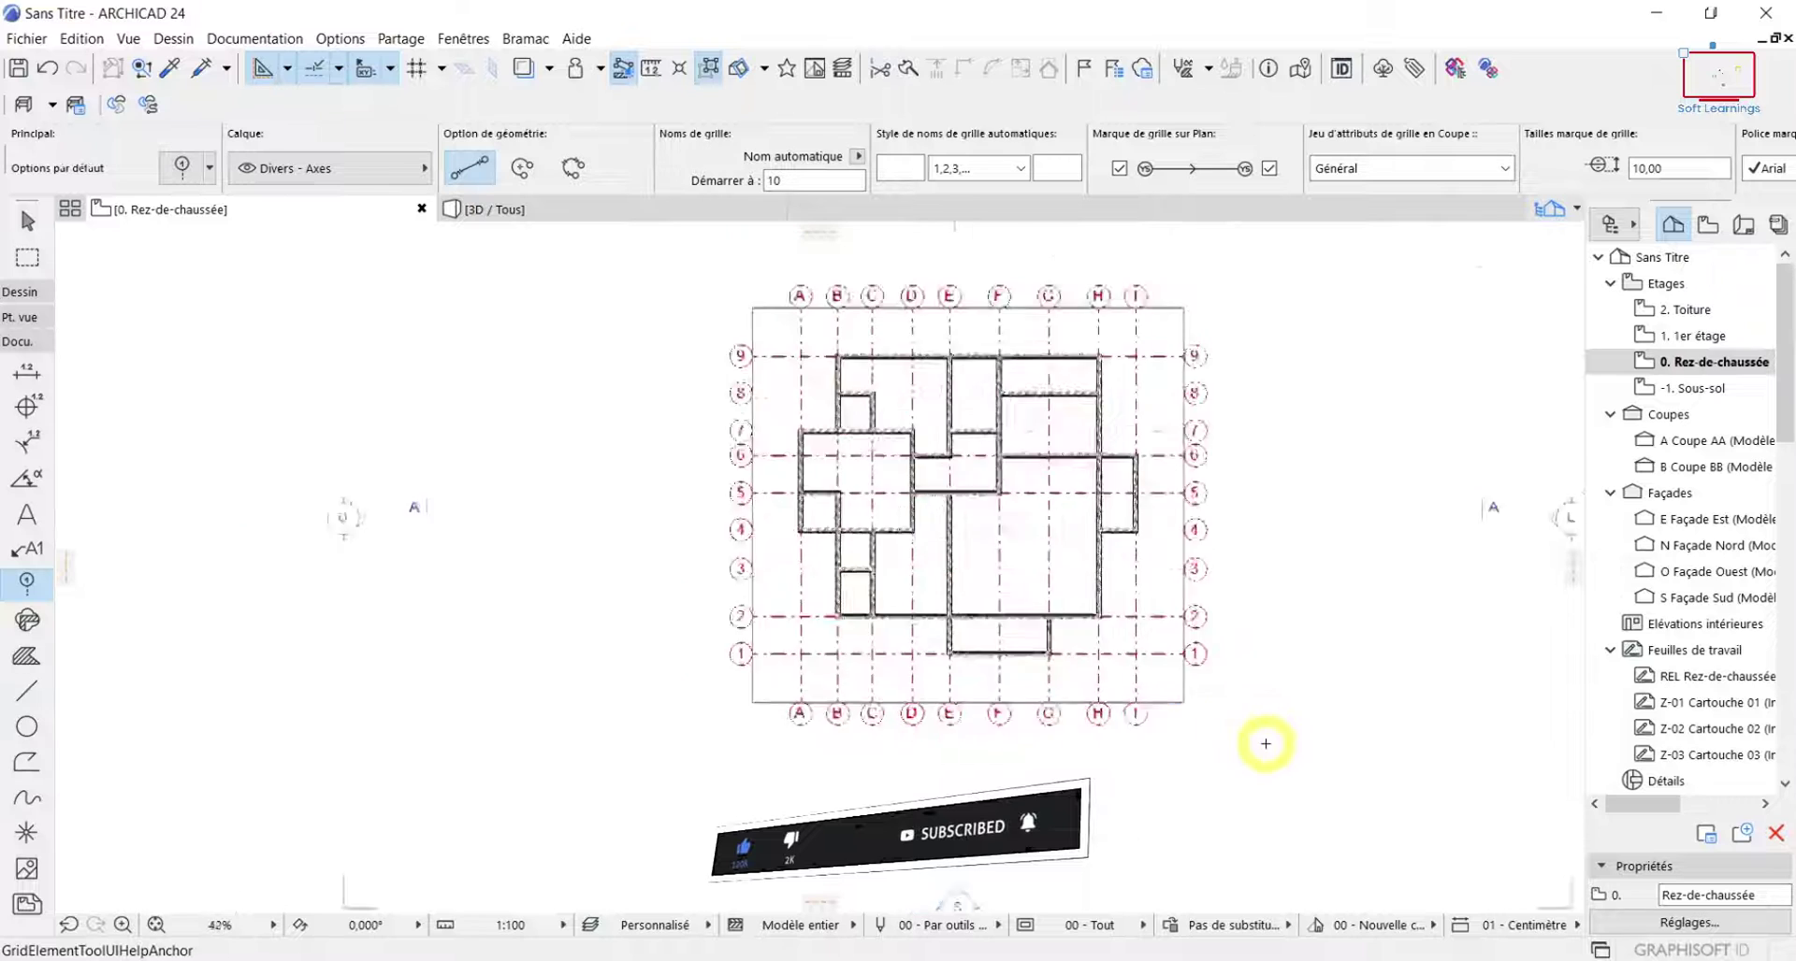
pyautogui.scroll(2, 1259, 679)
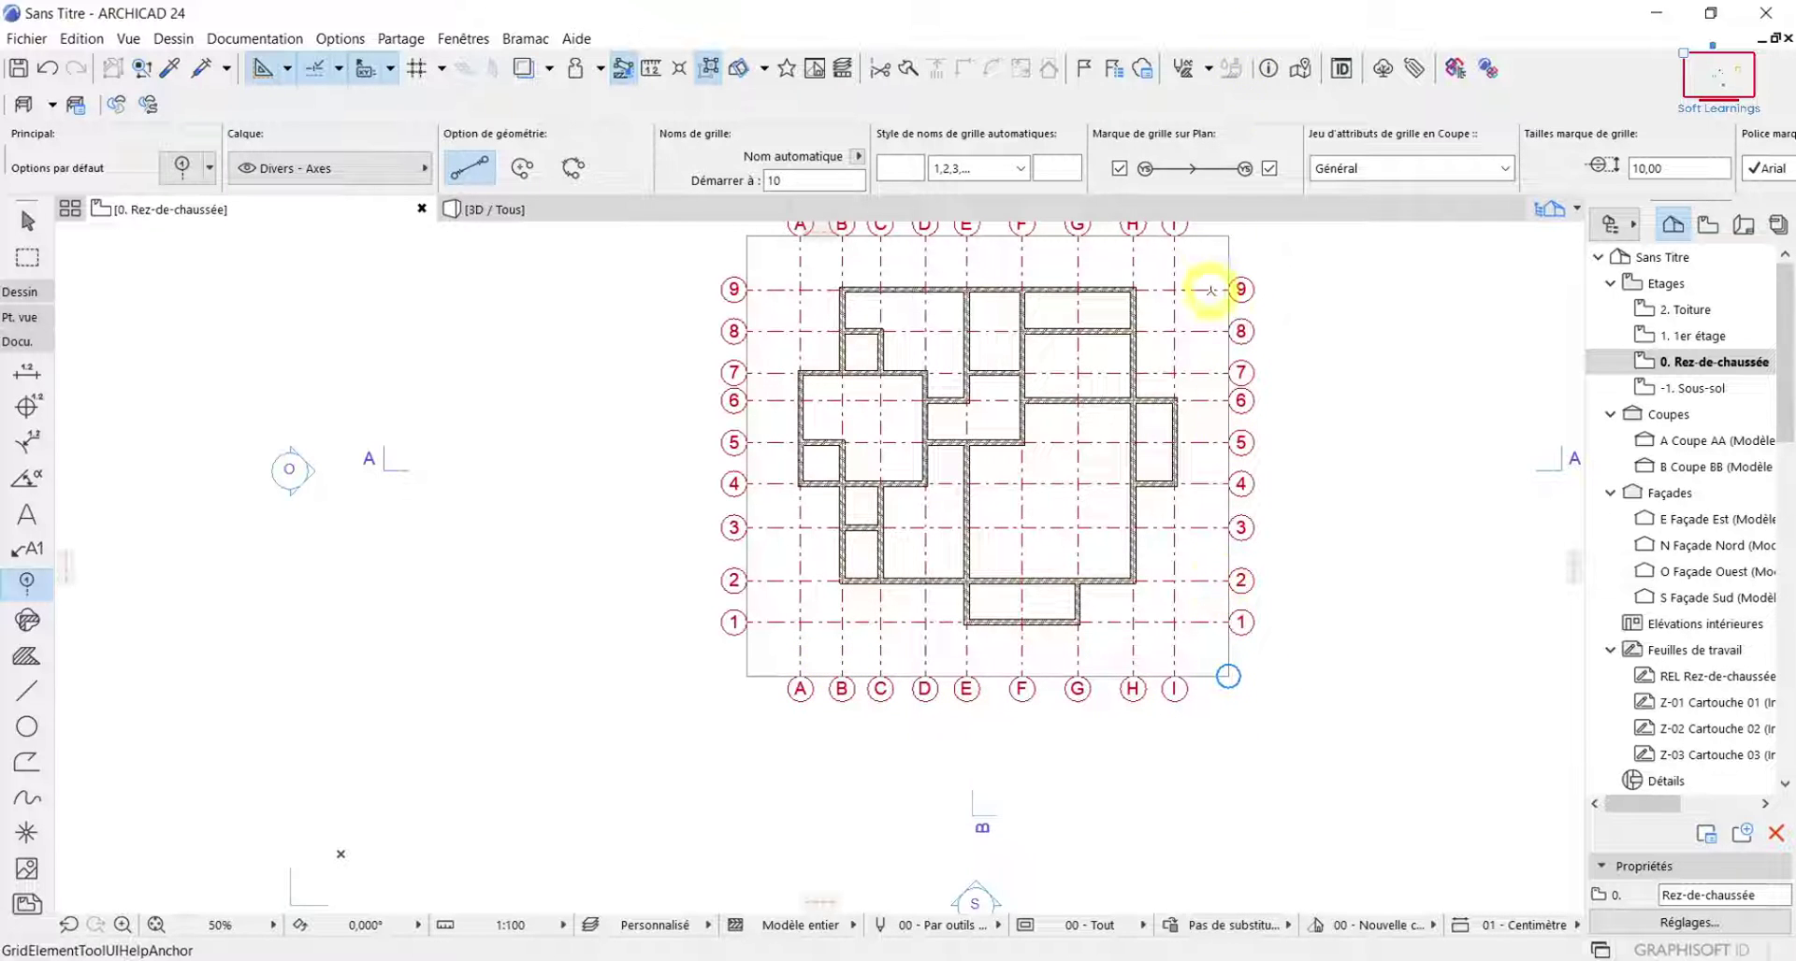
pyautogui.scroll(-2, 1202, 442)
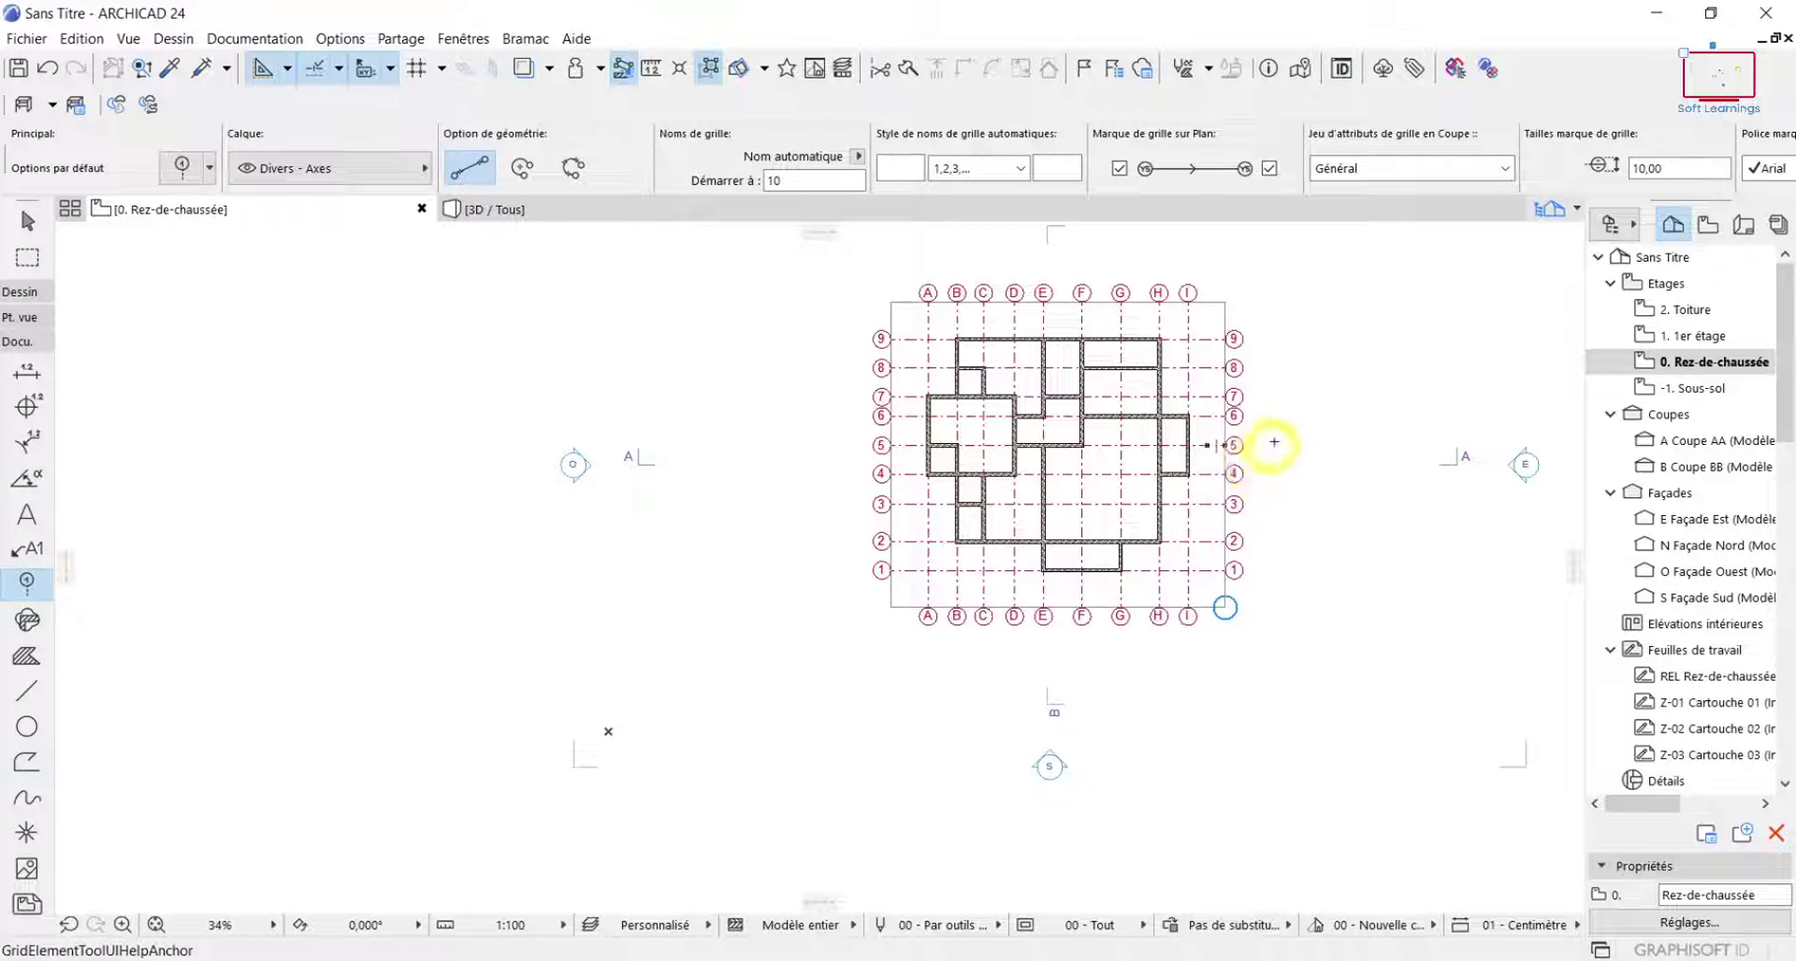
pyautogui.moveTo(1300, 421); pyautogui.dragTo(1249, 432, button='middle')
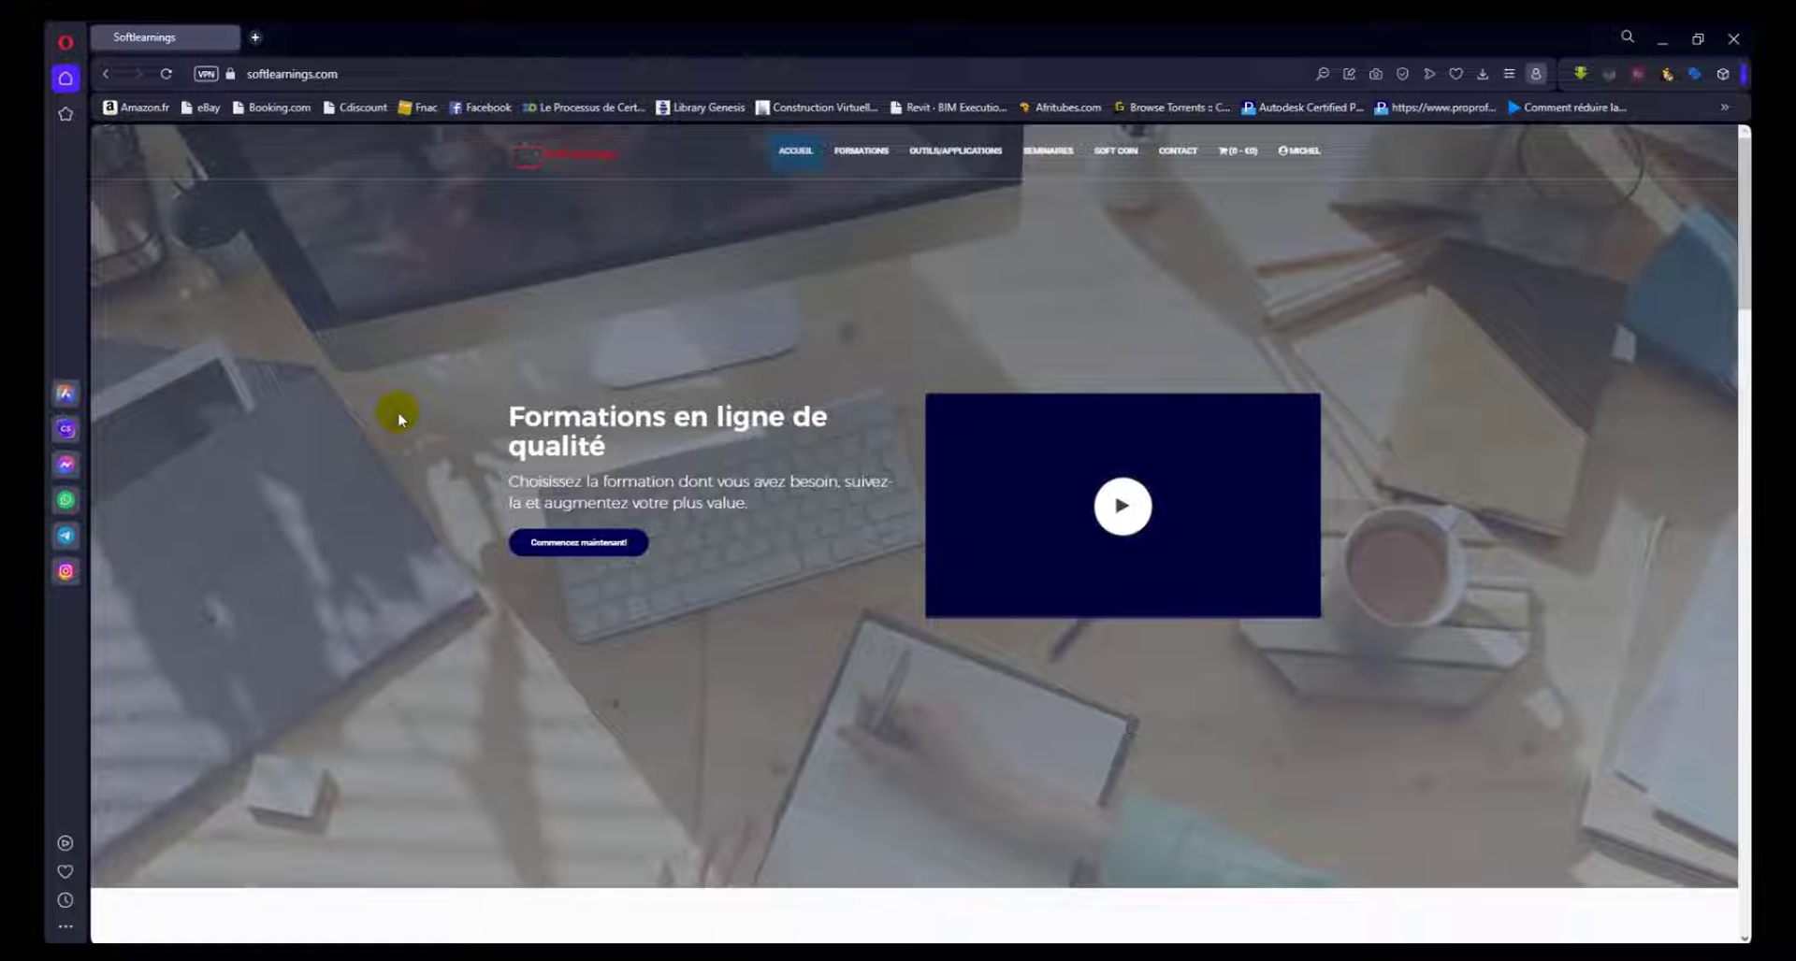
# Switch to the softlearnings.com website in the browser and look through its course offers and training seminars.
pyautogui.scroll(-5, 398, 419)
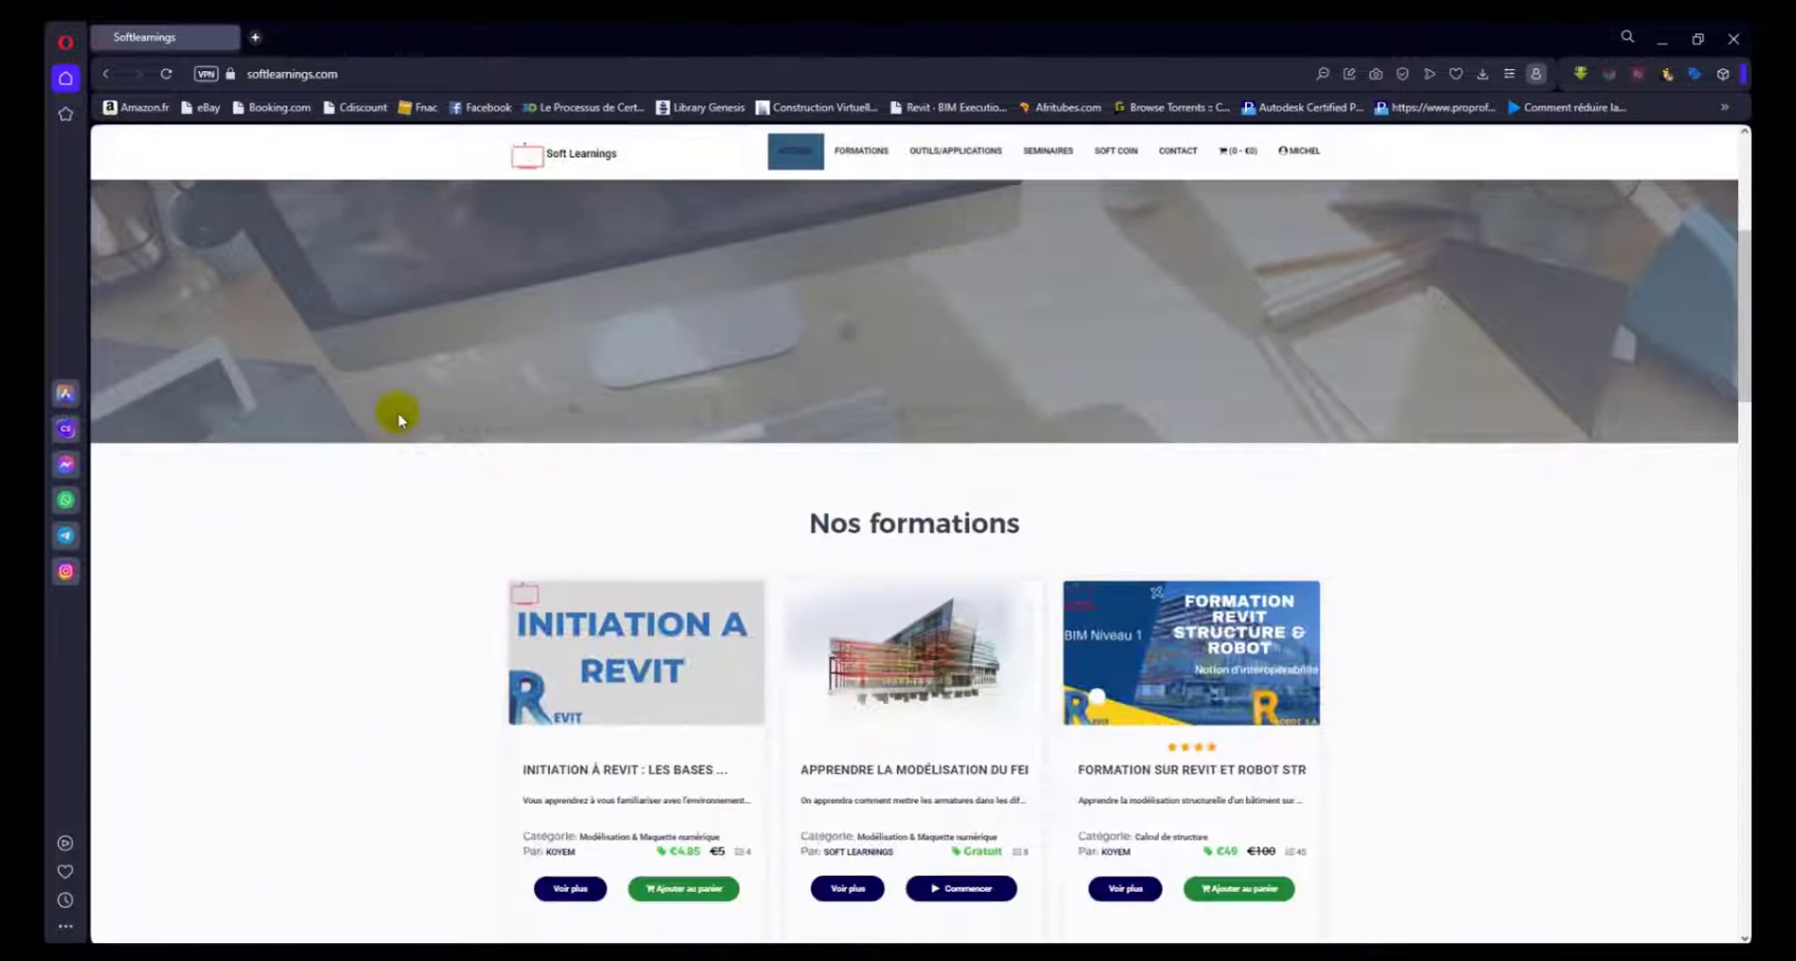
pyautogui.scroll(-3, 398, 419)
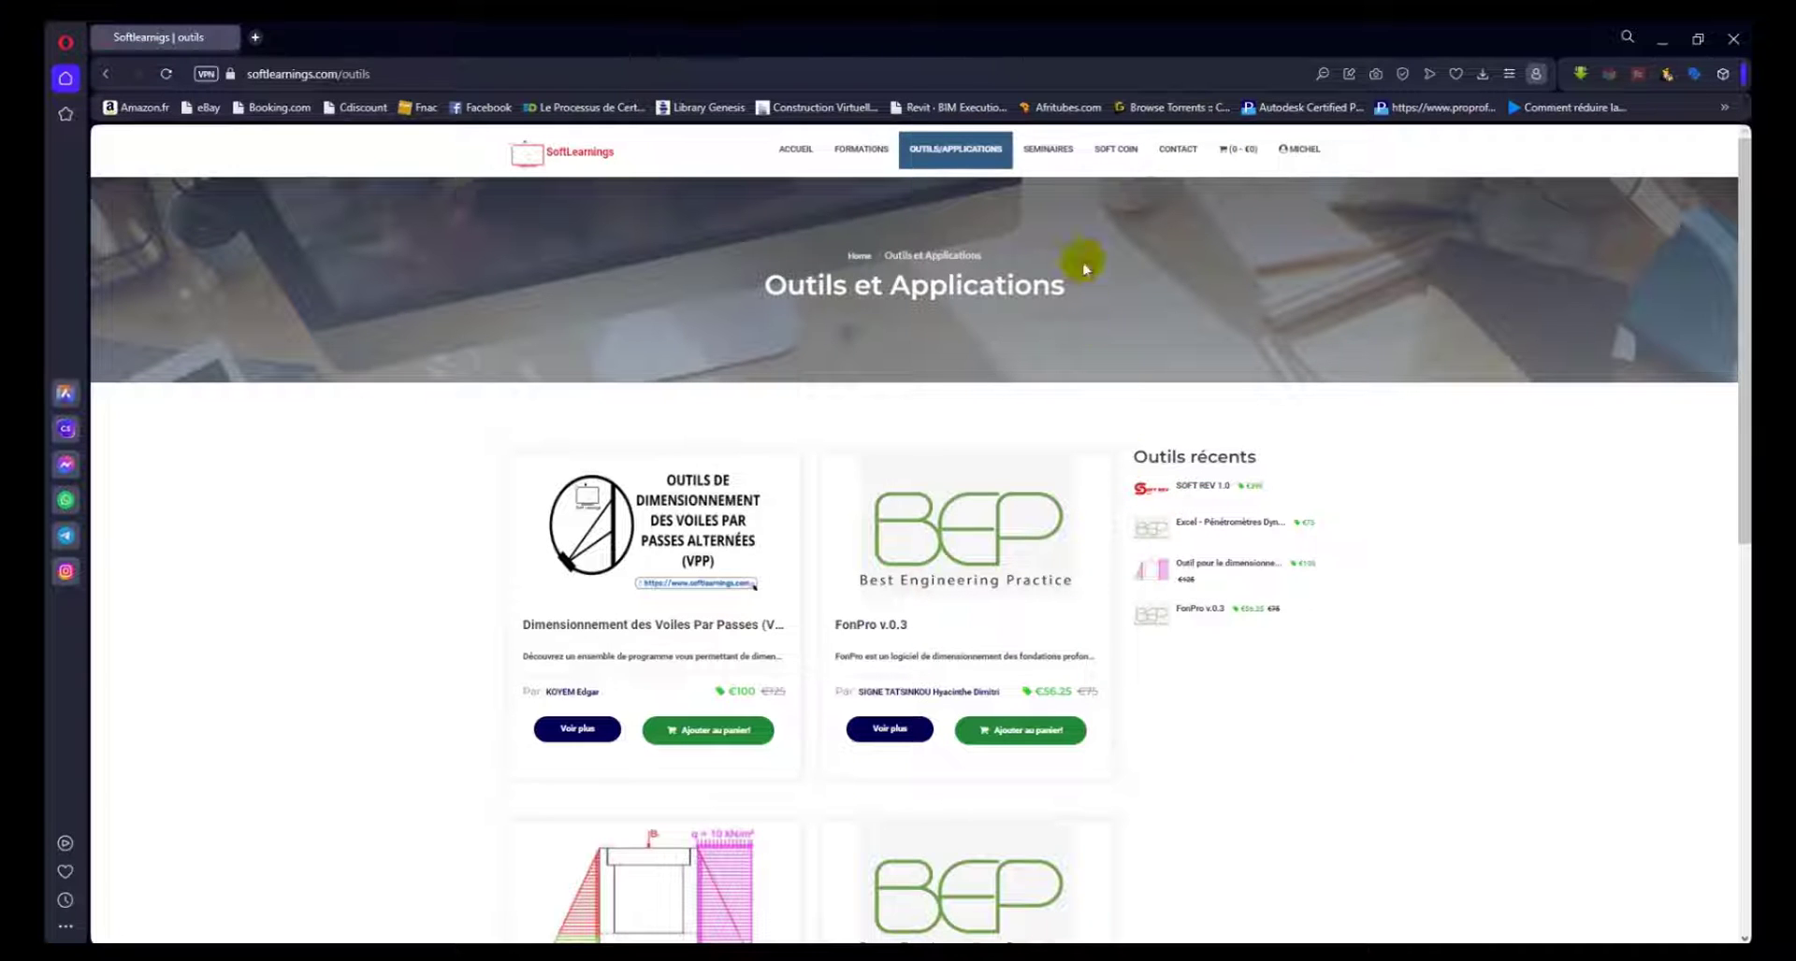
pyautogui.click(1050, 154)
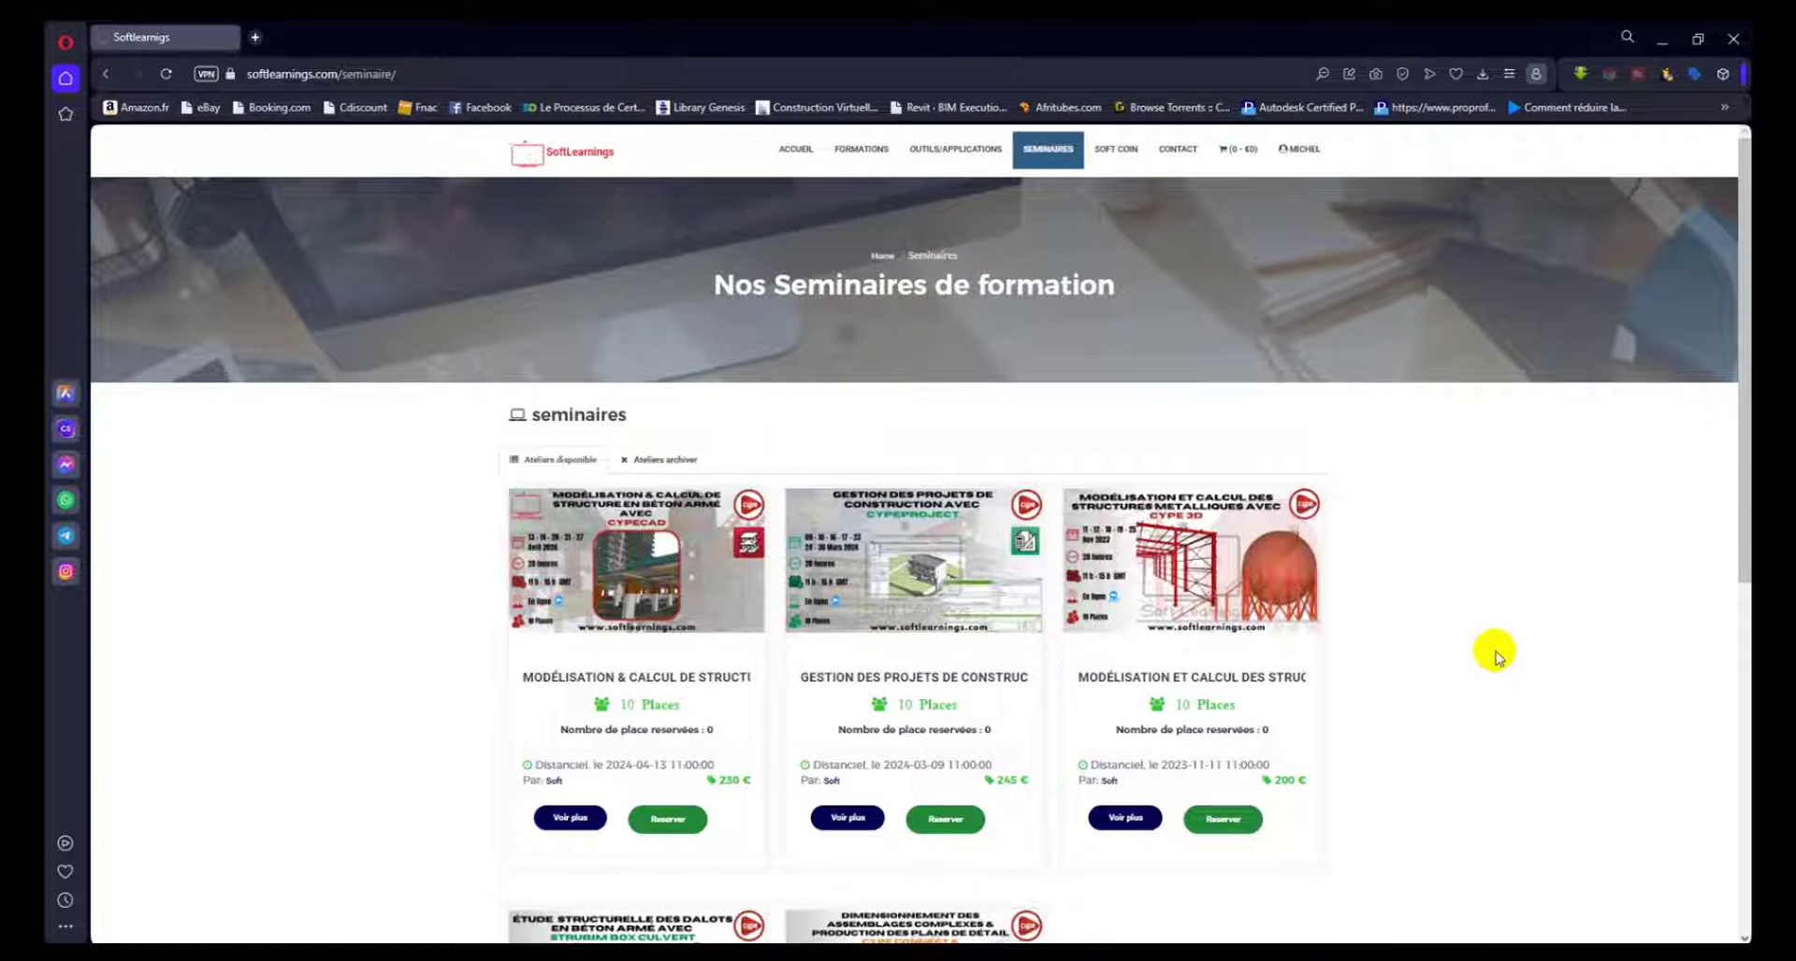
pyautogui.scroll(-3, 1489, 654)
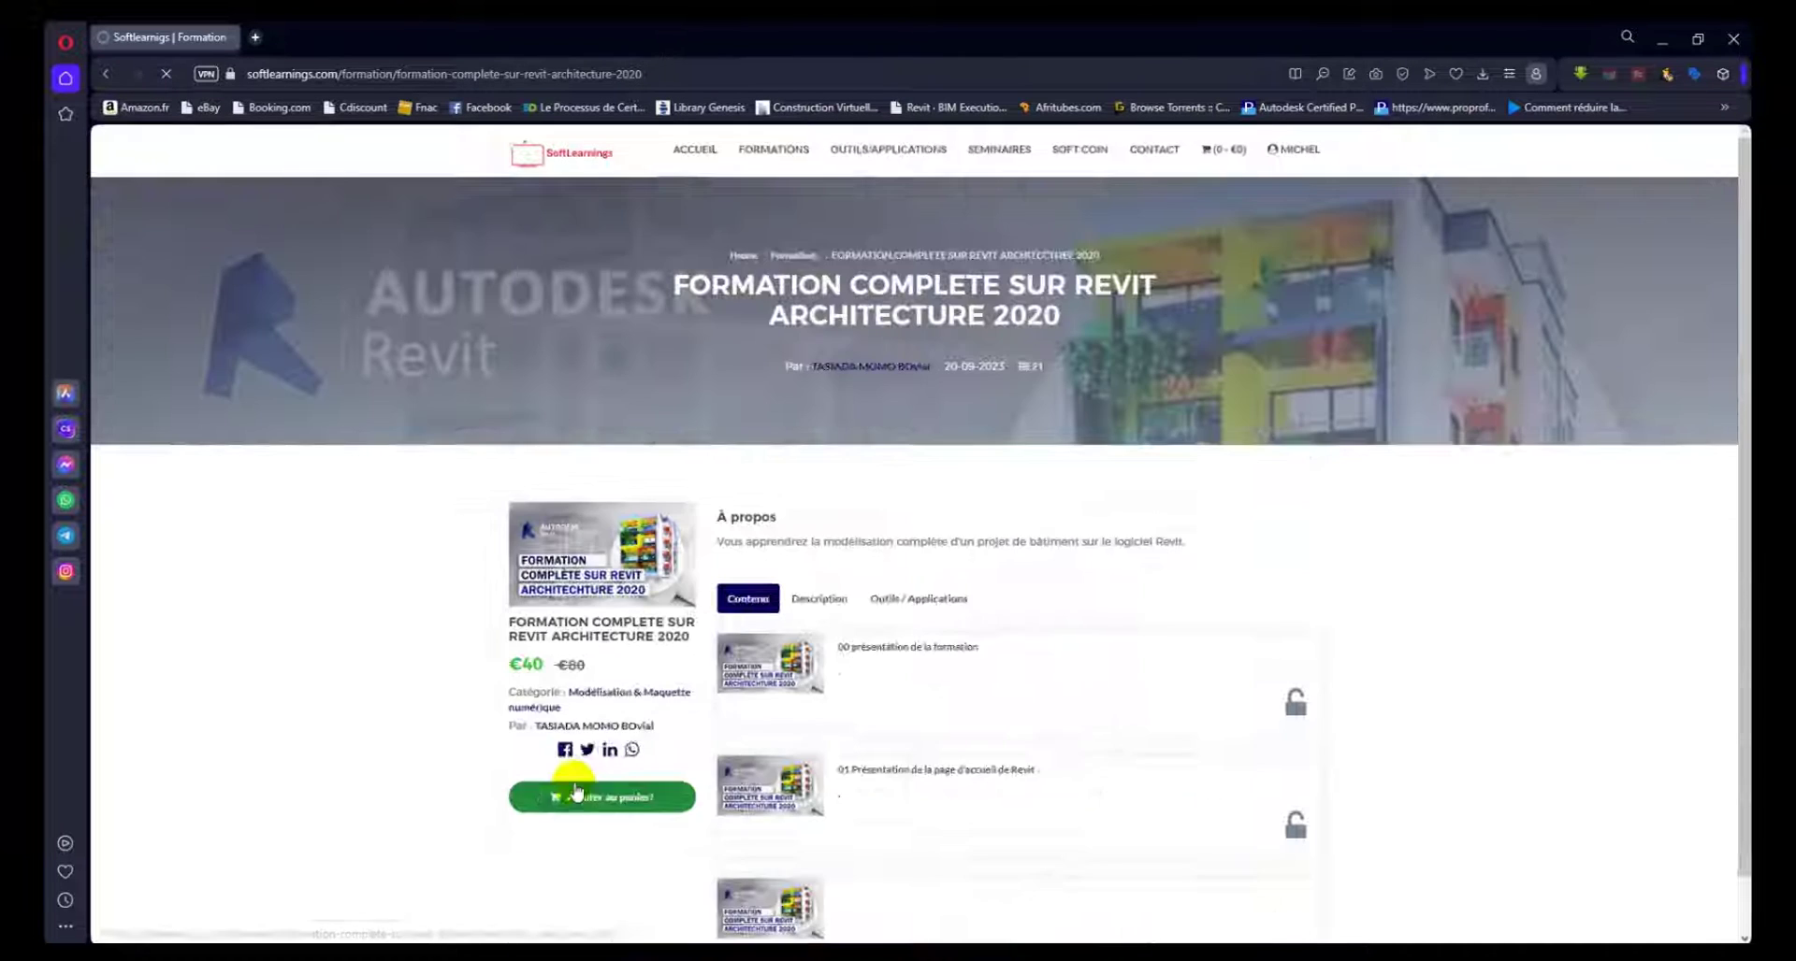
# Review the lesson list, description and tools of the complete Revit Architecture 2020 course.
pyautogui.scroll(-2, 830, 610)
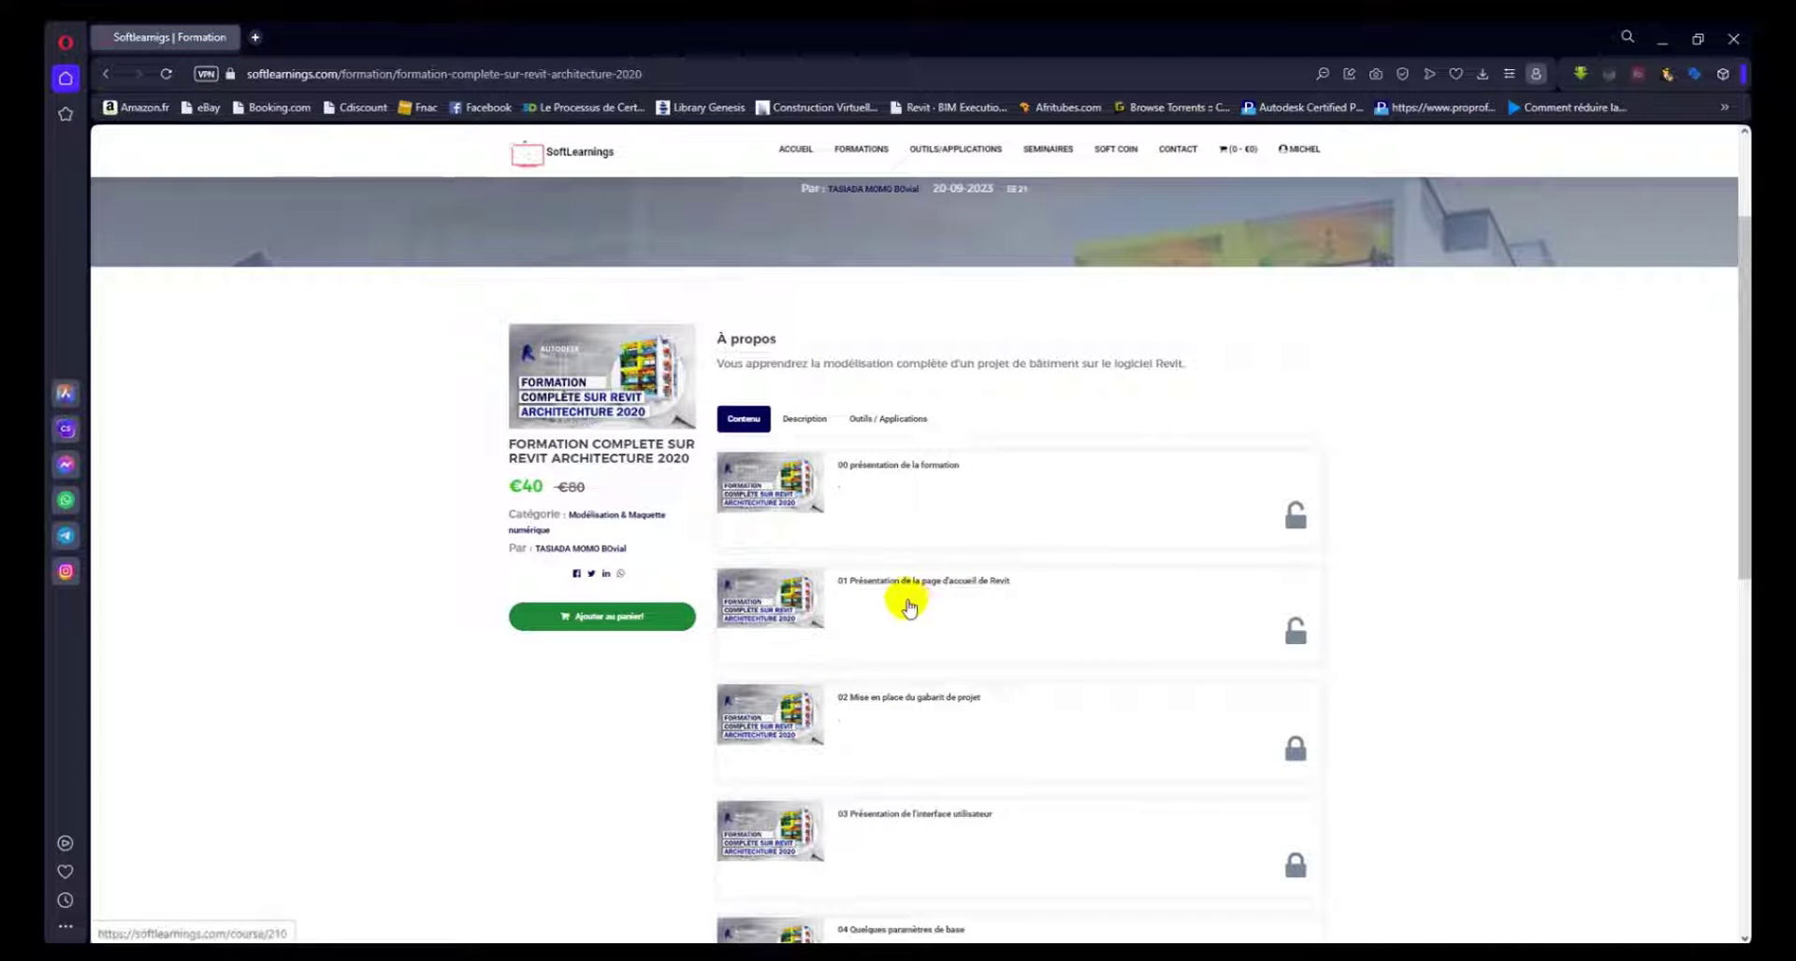
pyautogui.click(804, 419)
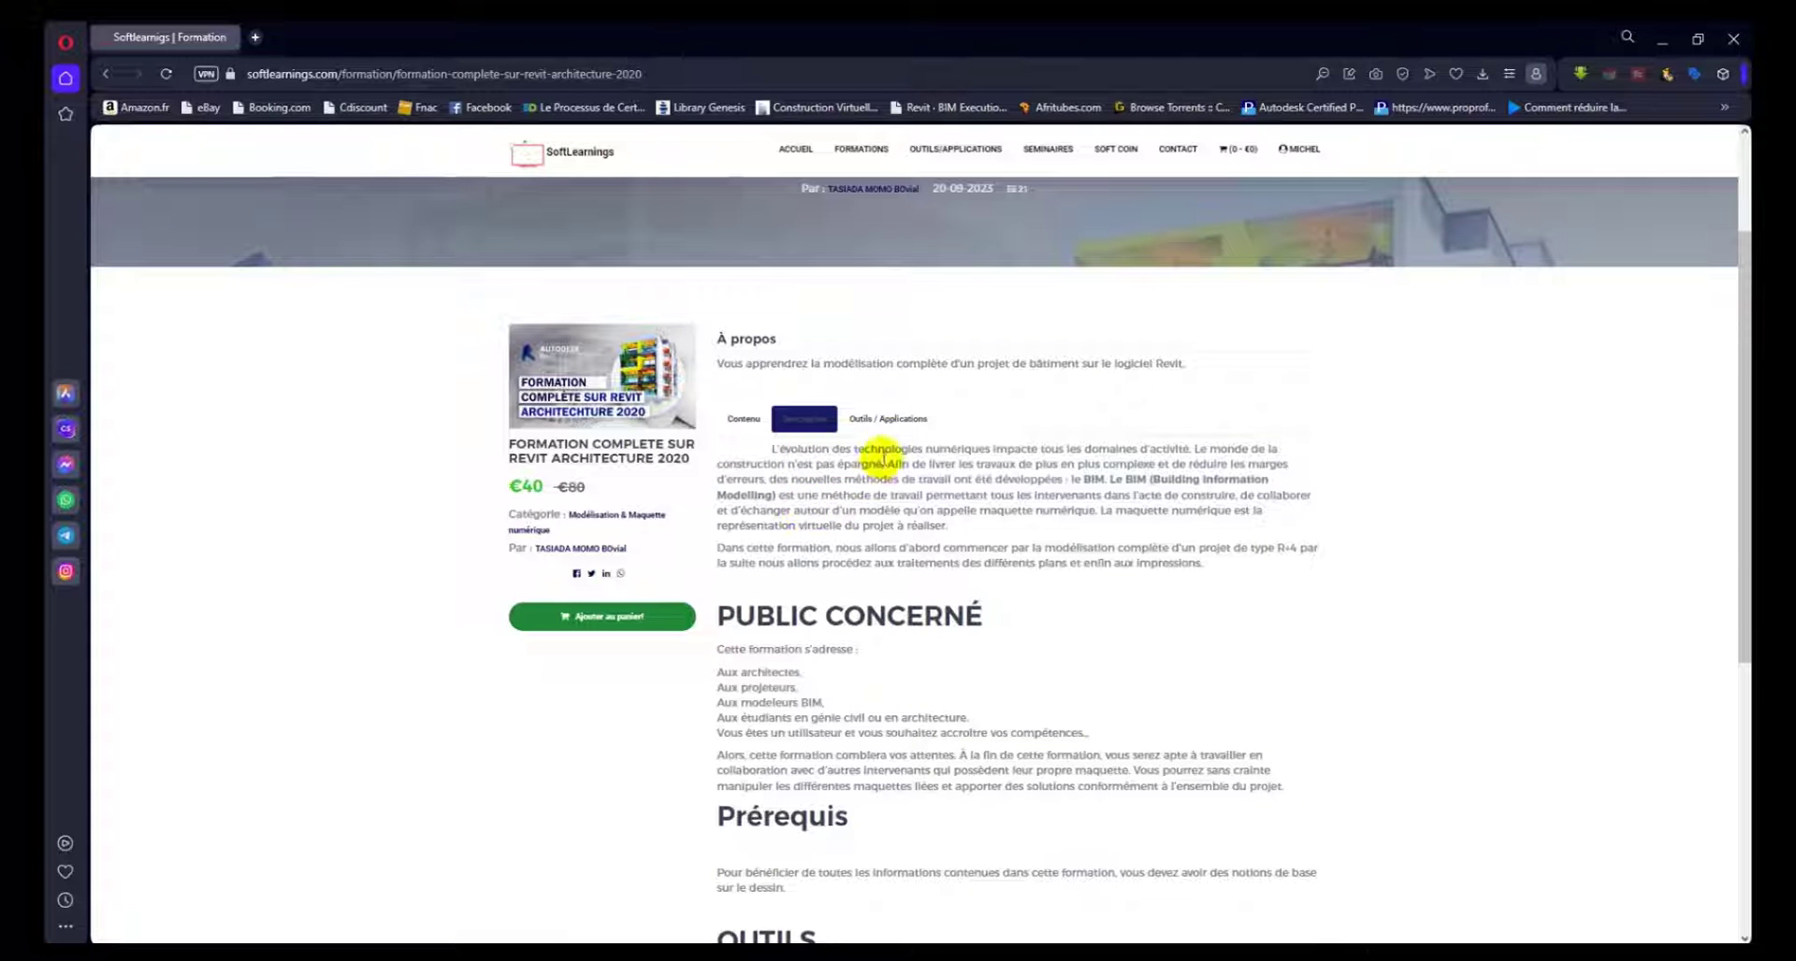
pyautogui.click(896, 420)
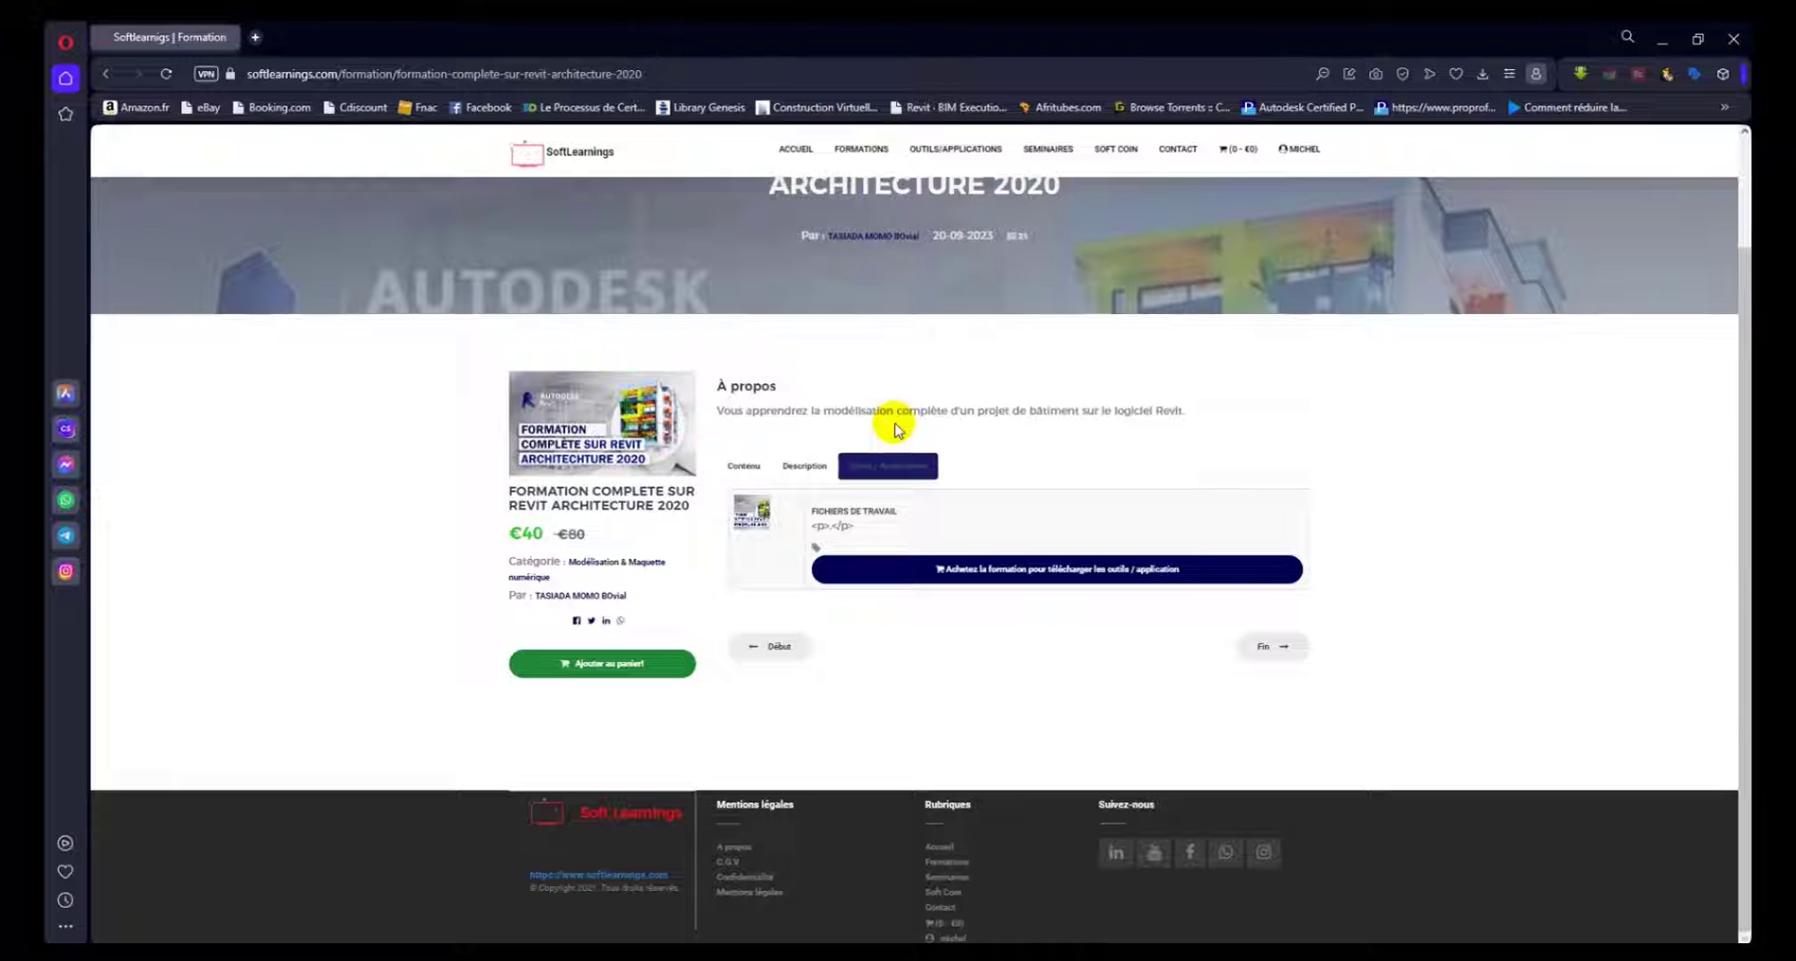
# Add the complete Revit Architecture 2020 course to the cart and proceed to payment with the terms of sale accepted.
pyautogui.click(615, 664)
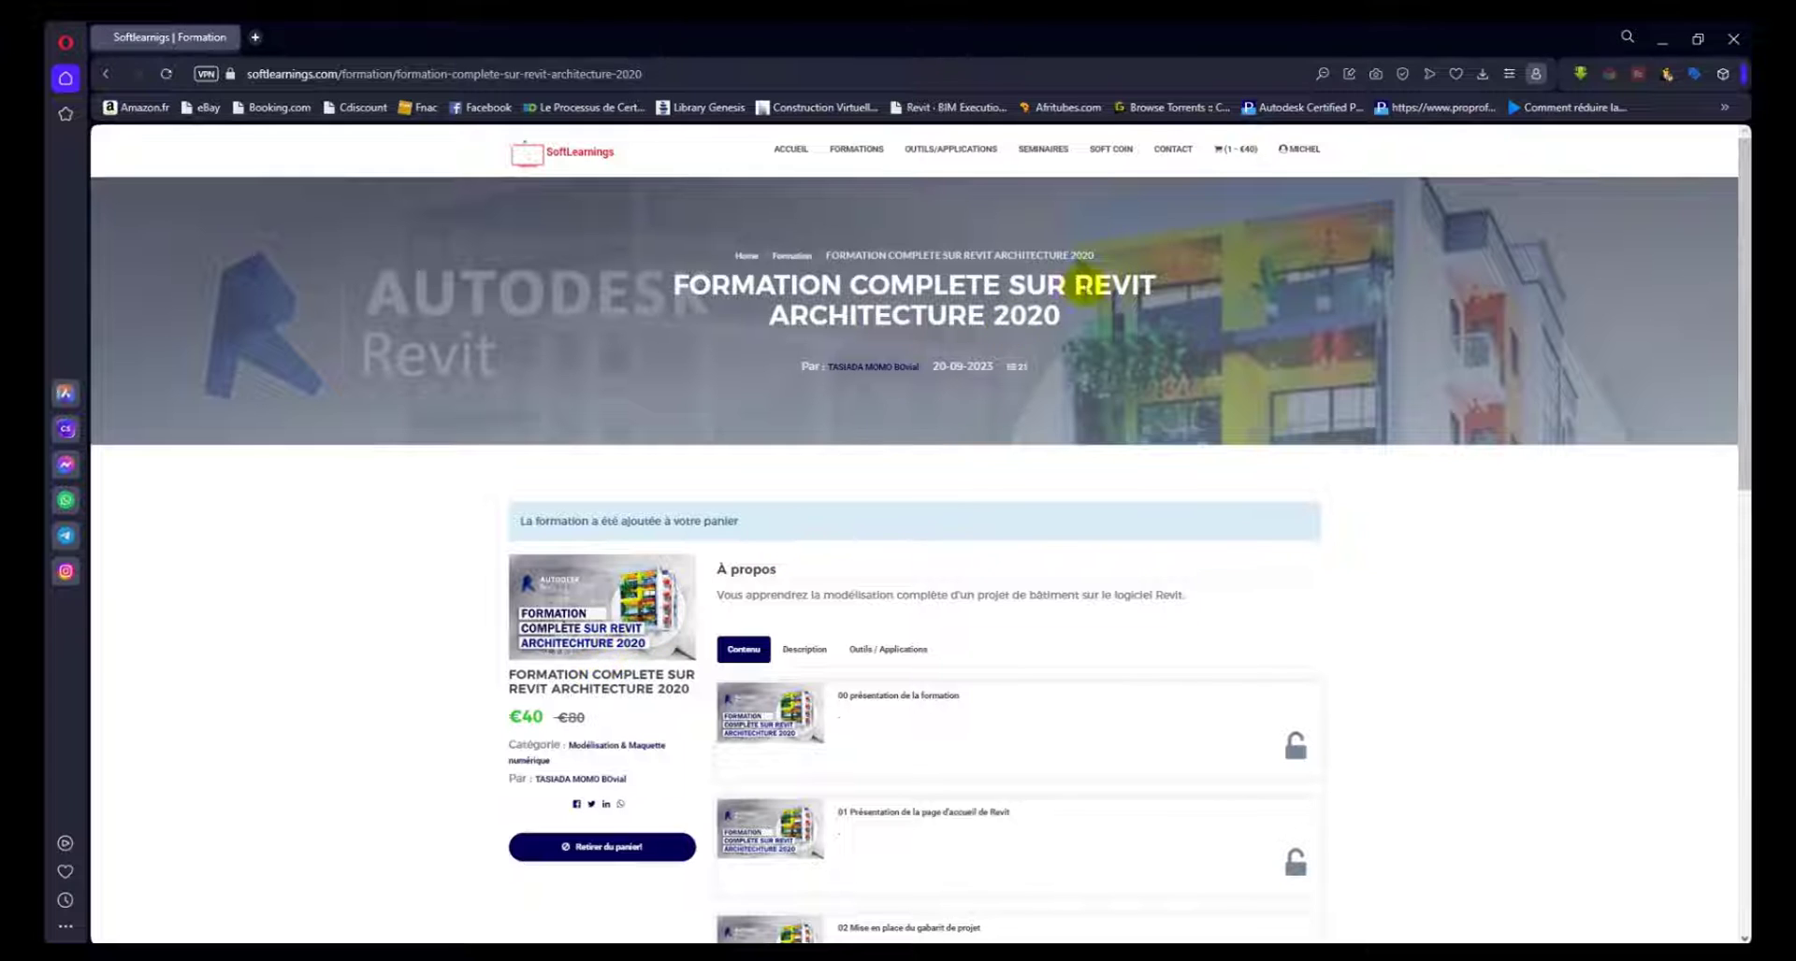
pyautogui.click(1231, 156)
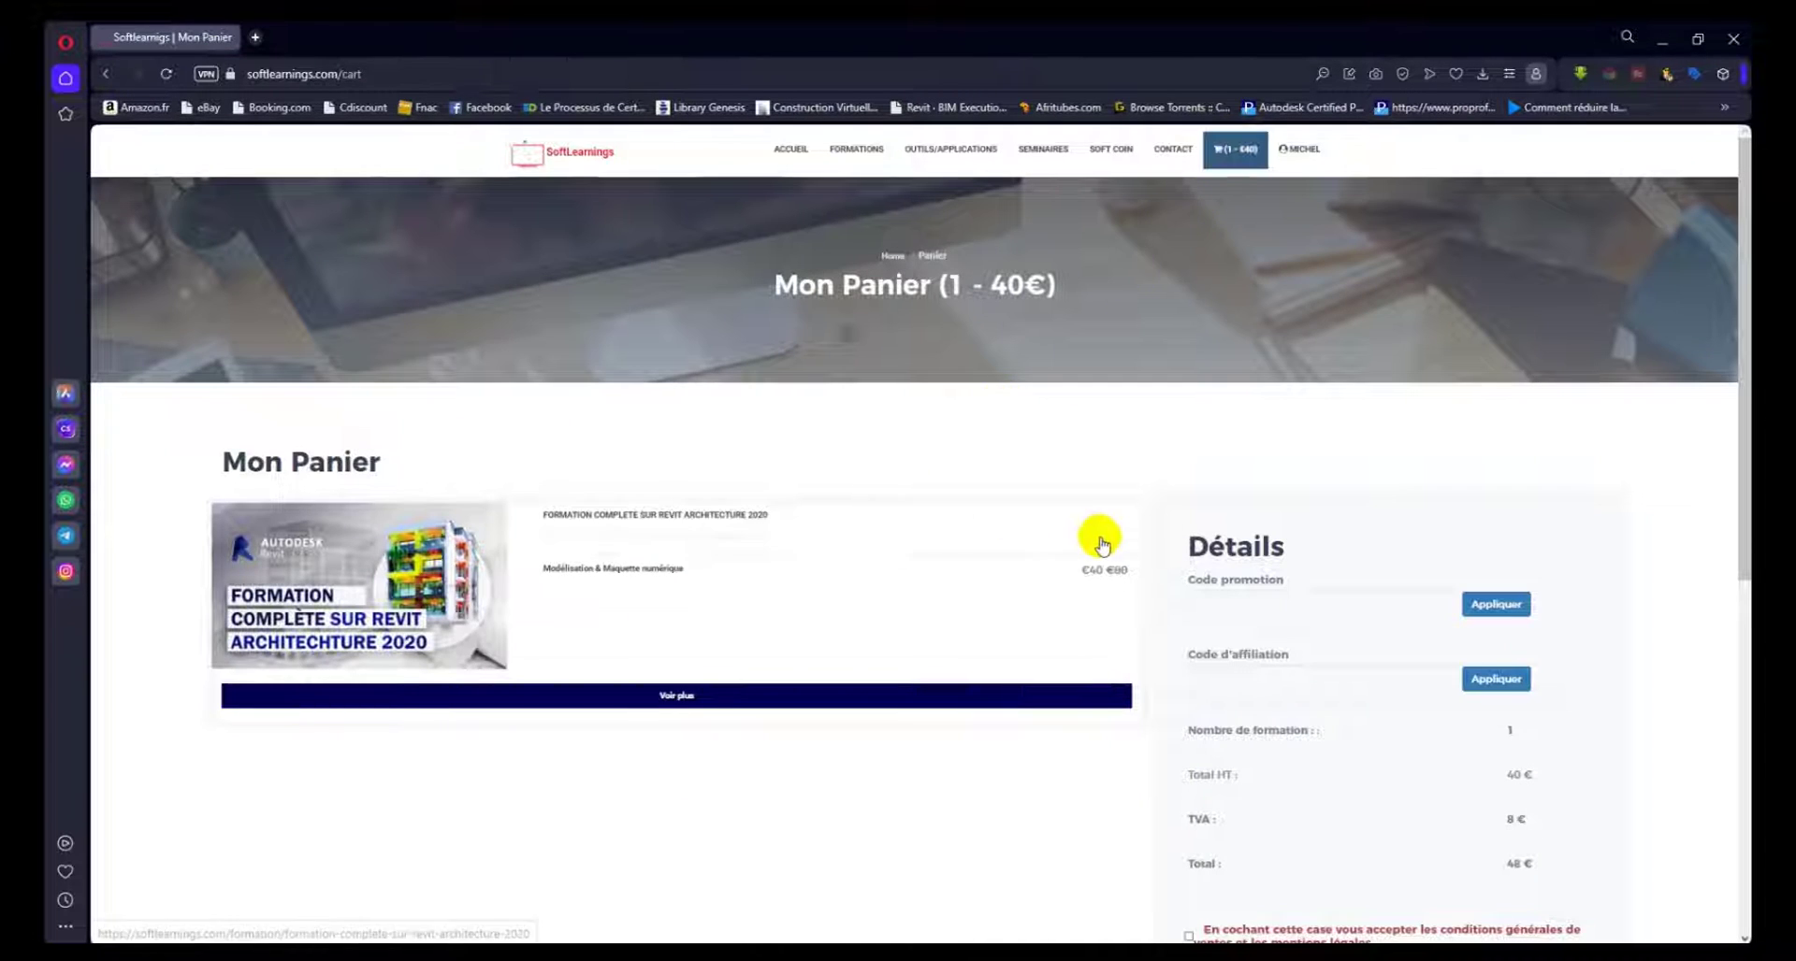
pyautogui.scroll(-2, 1104, 540)
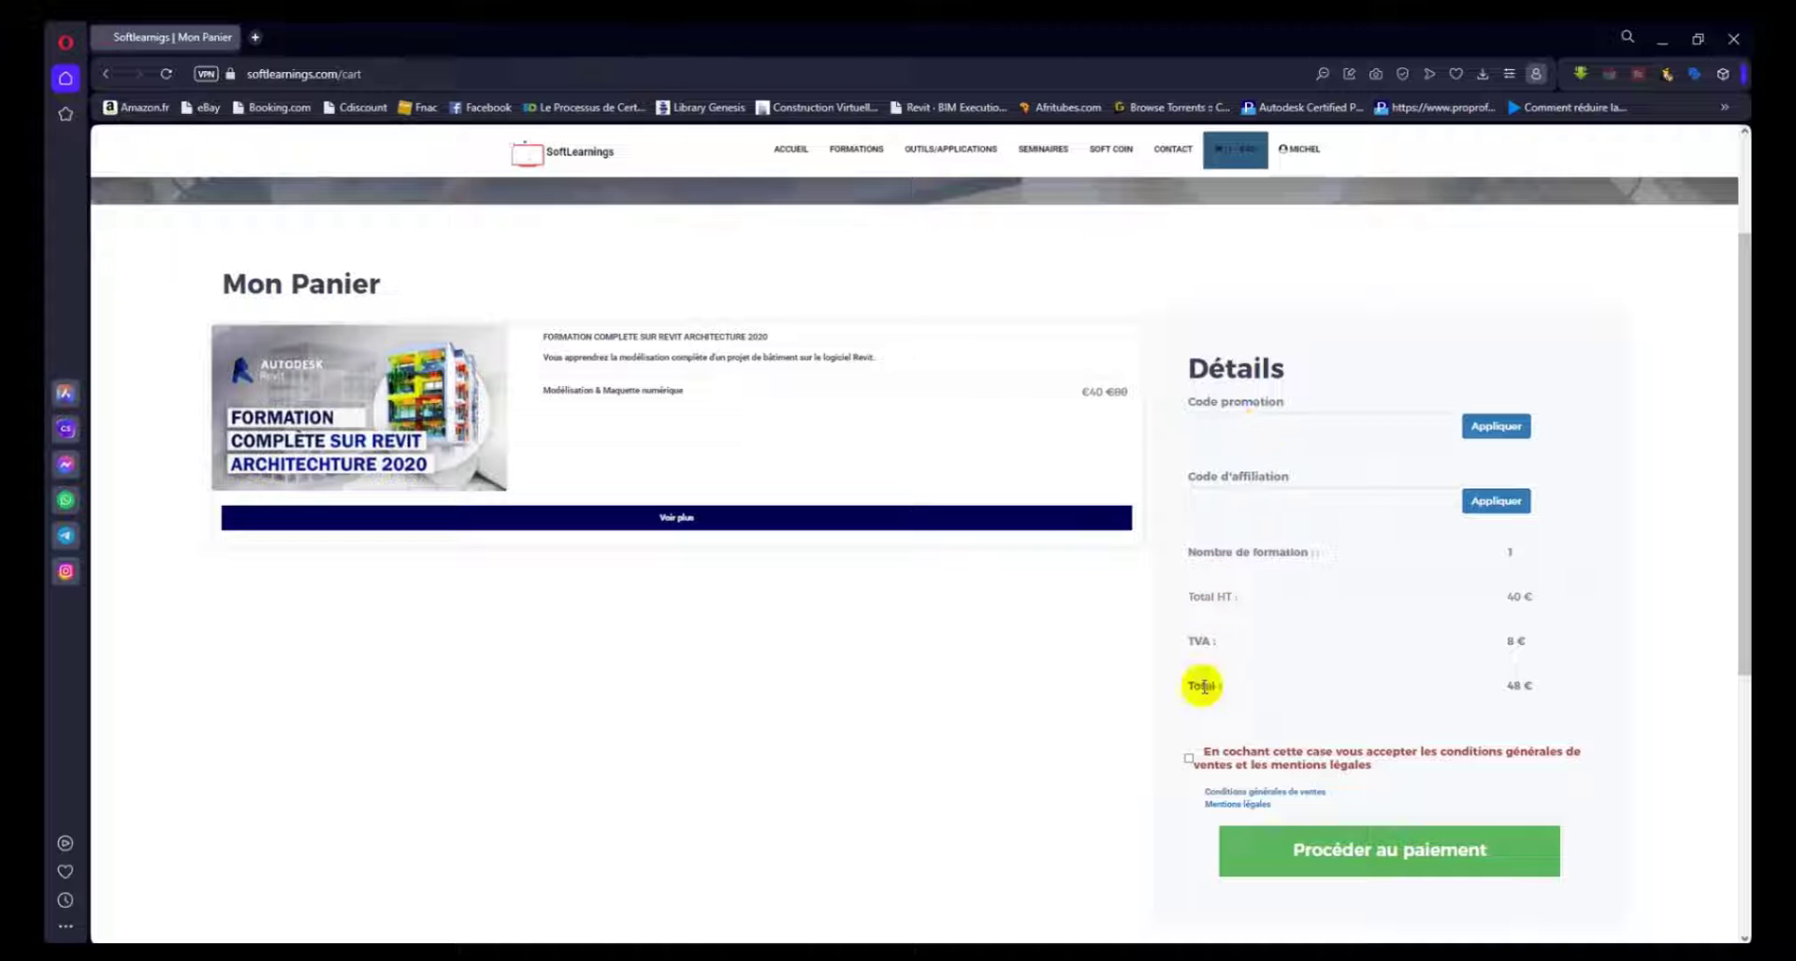
pyautogui.click(1189, 759)
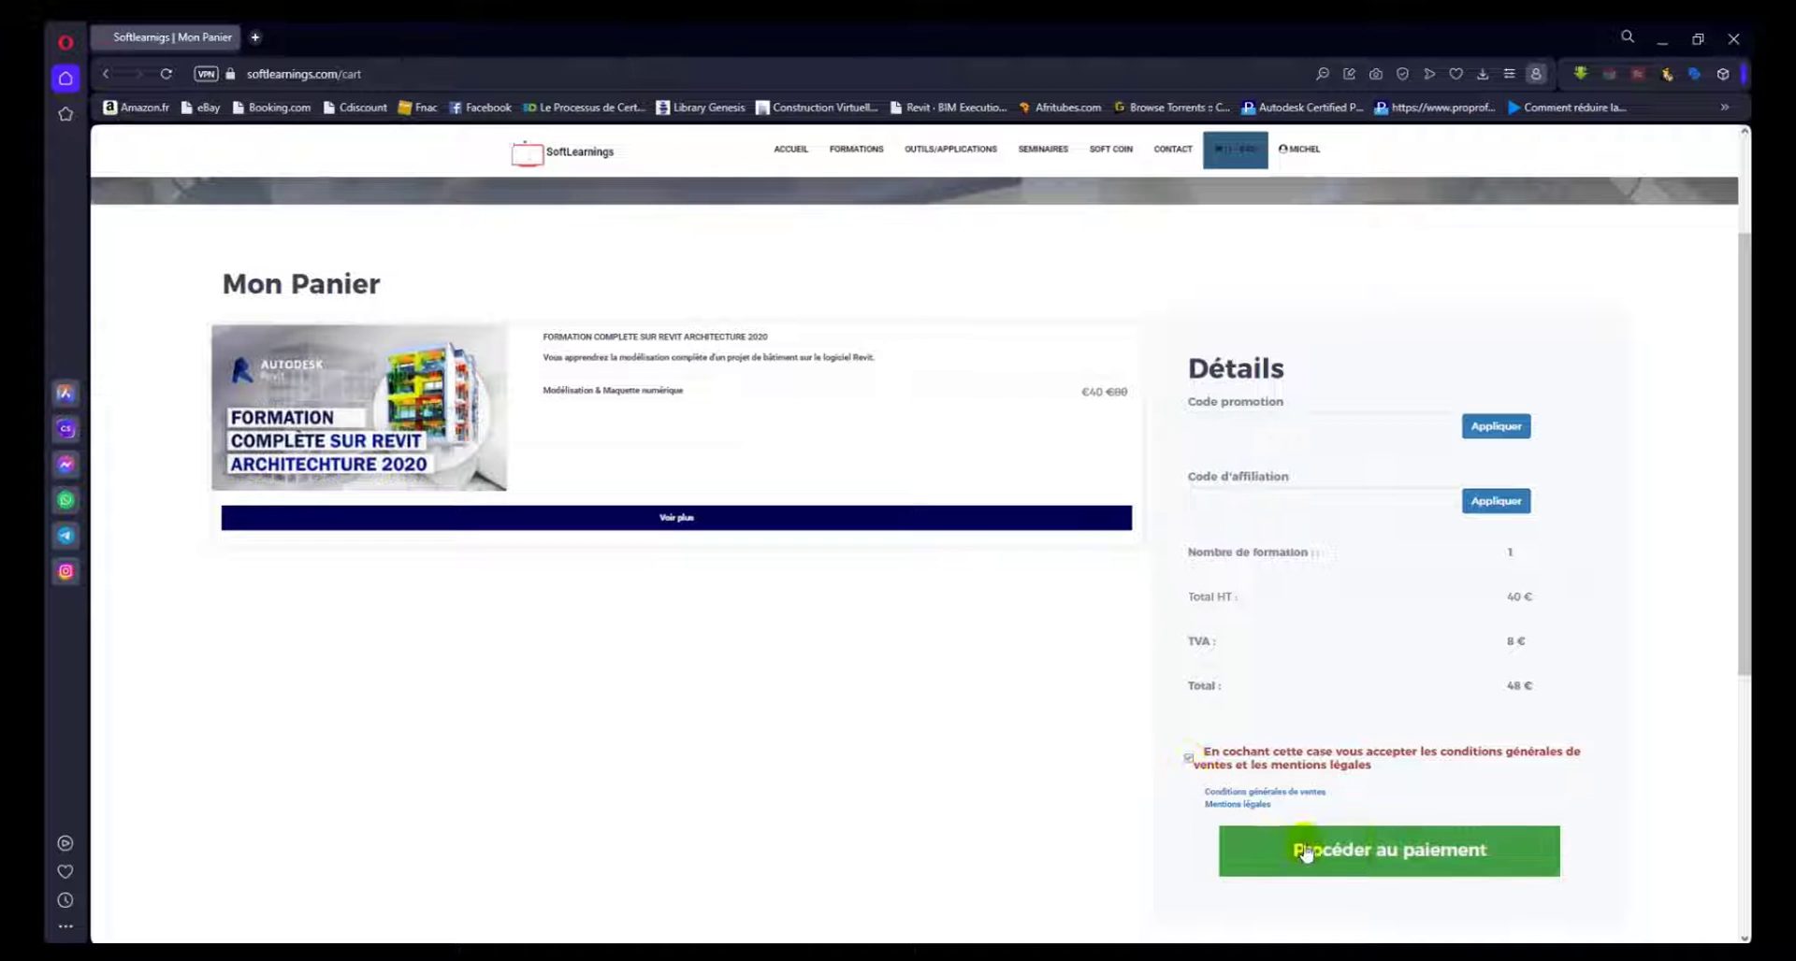
pyautogui.click(1385, 851)
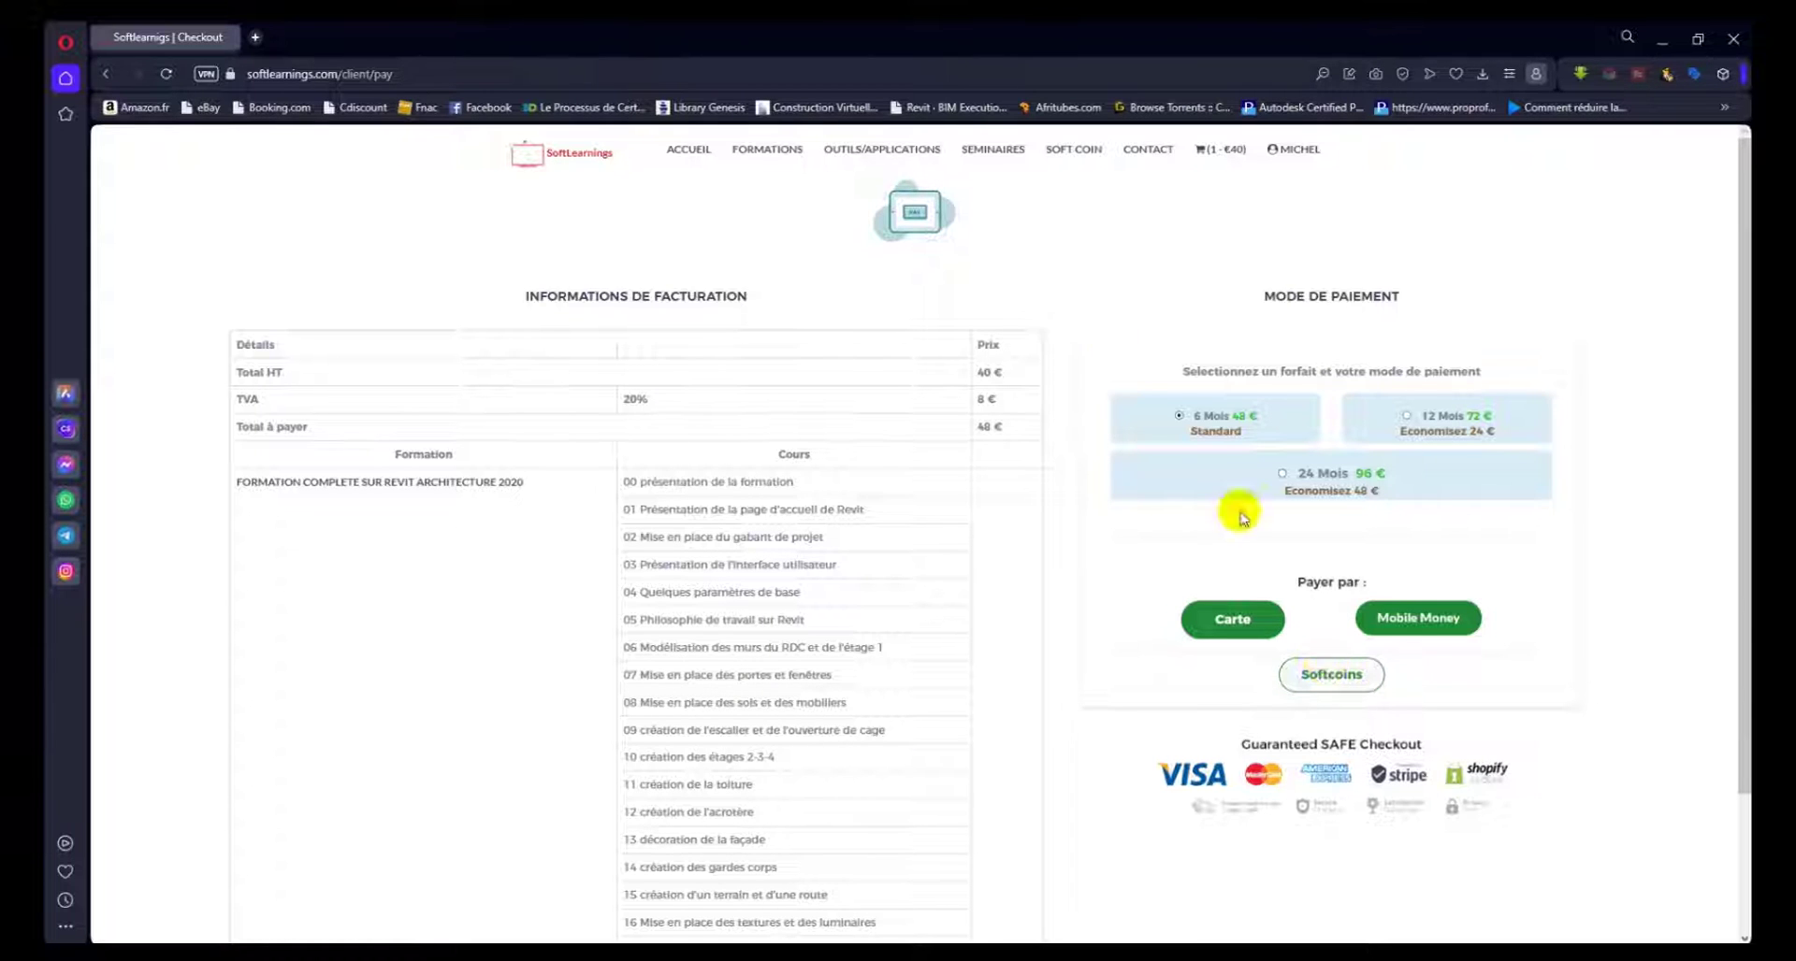
# Request a 14000 Soft Coin recharge and examine the card payment form on its validation page.
pyautogui.click(1072, 153)
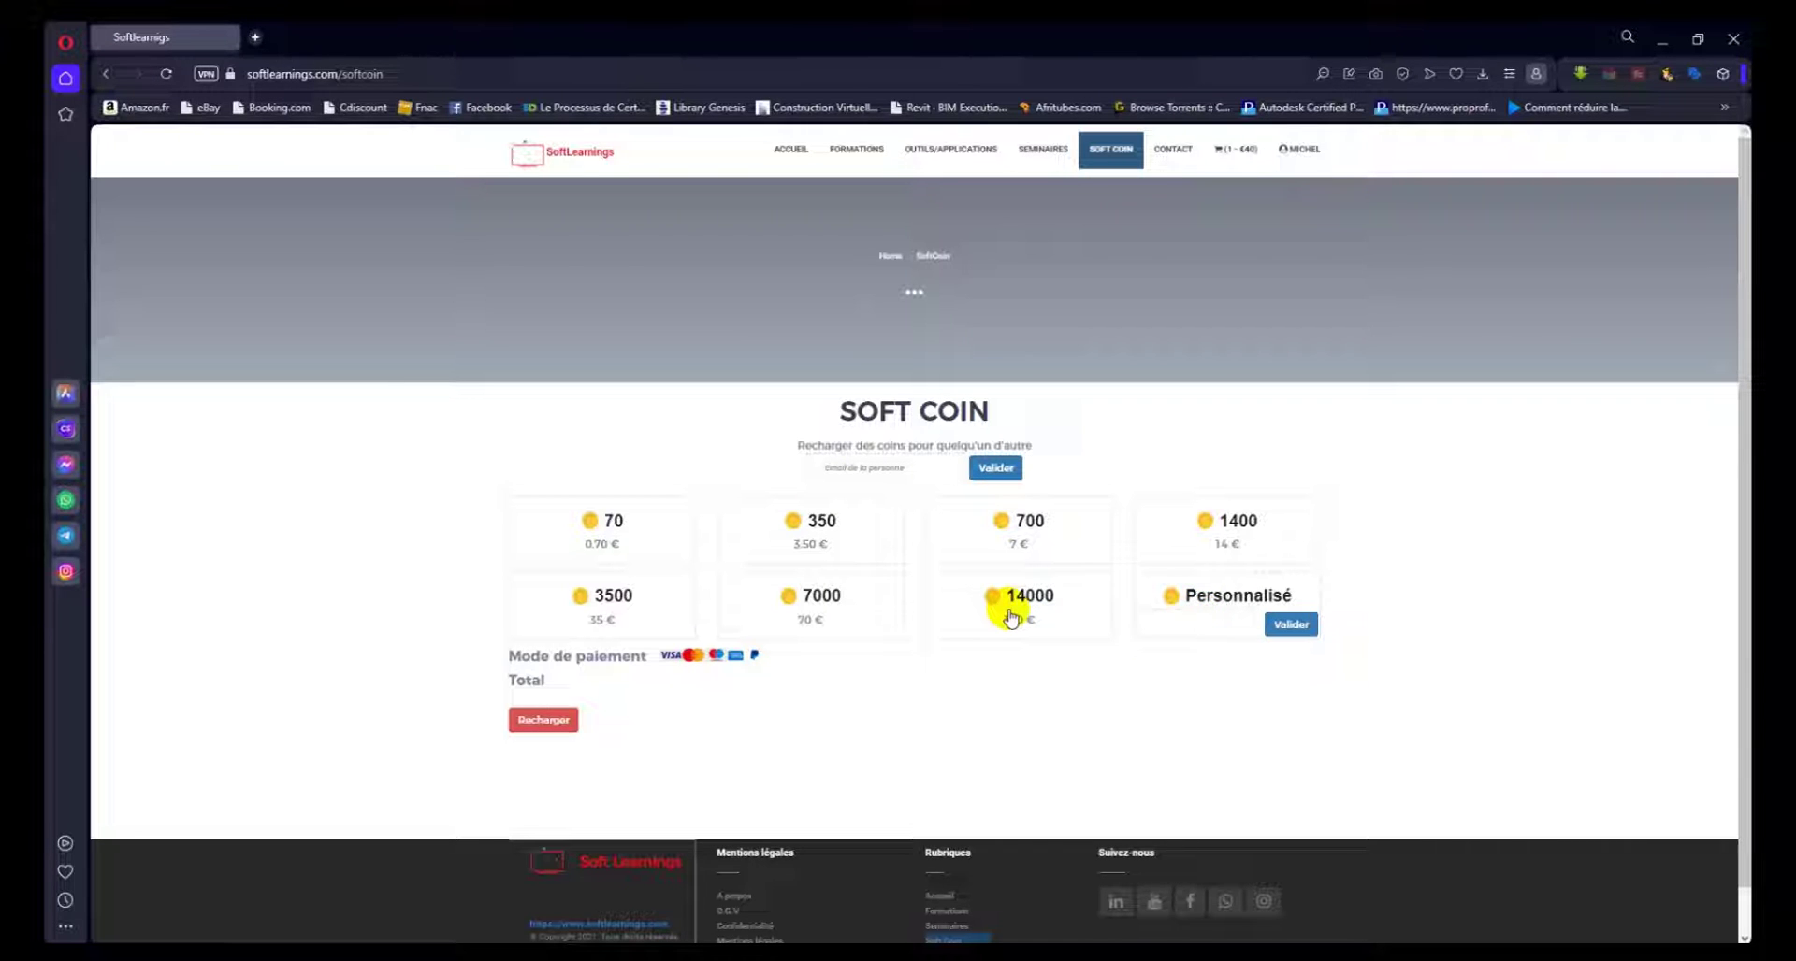
pyautogui.click(535, 728)
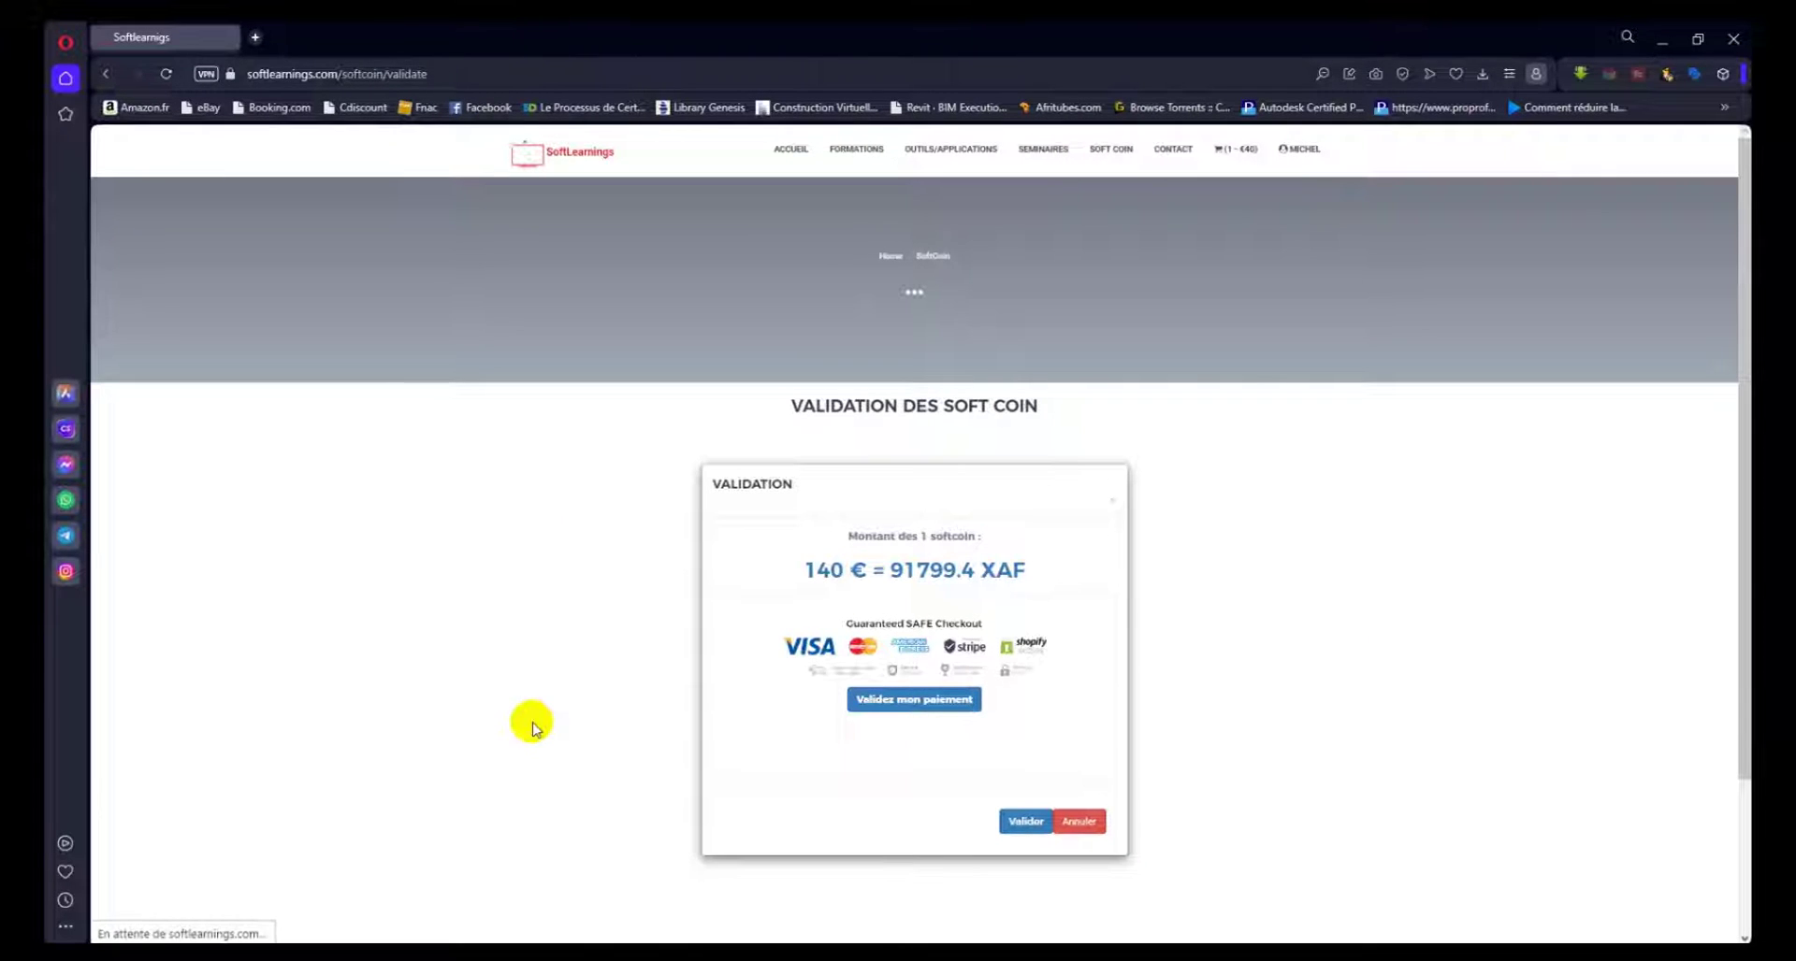
pyautogui.scroll(-1, 655, 697)
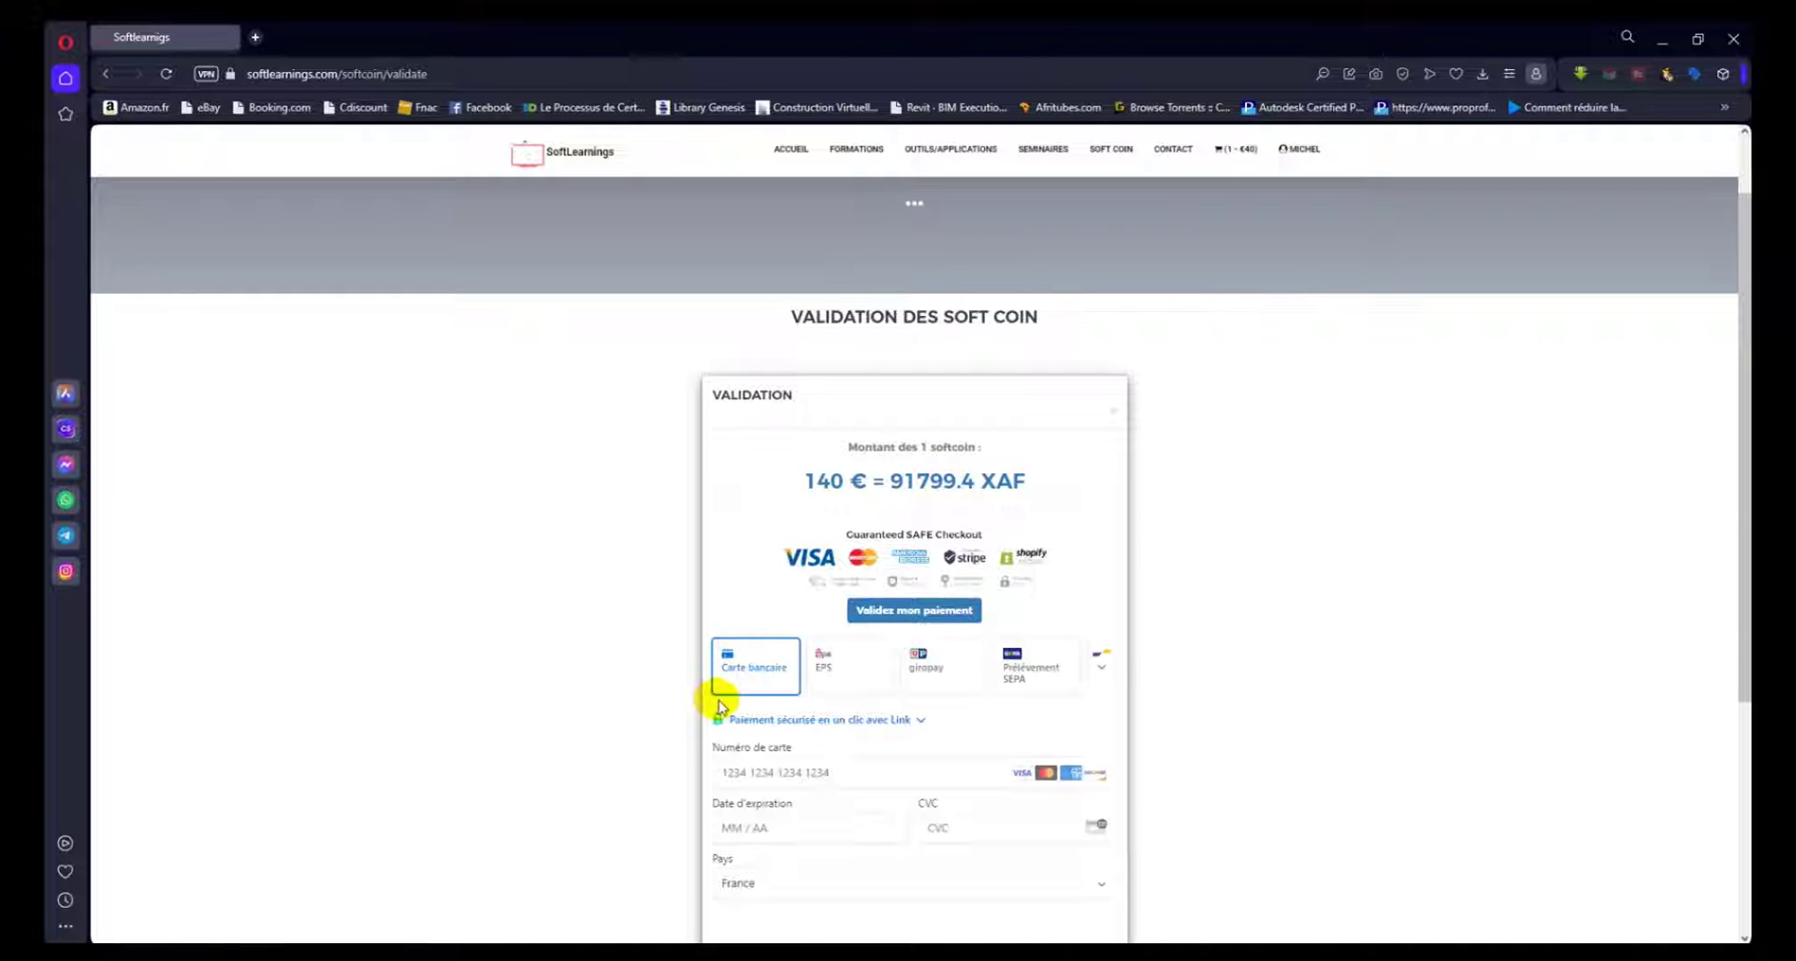
pyautogui.scroll(-2, 823, 790)
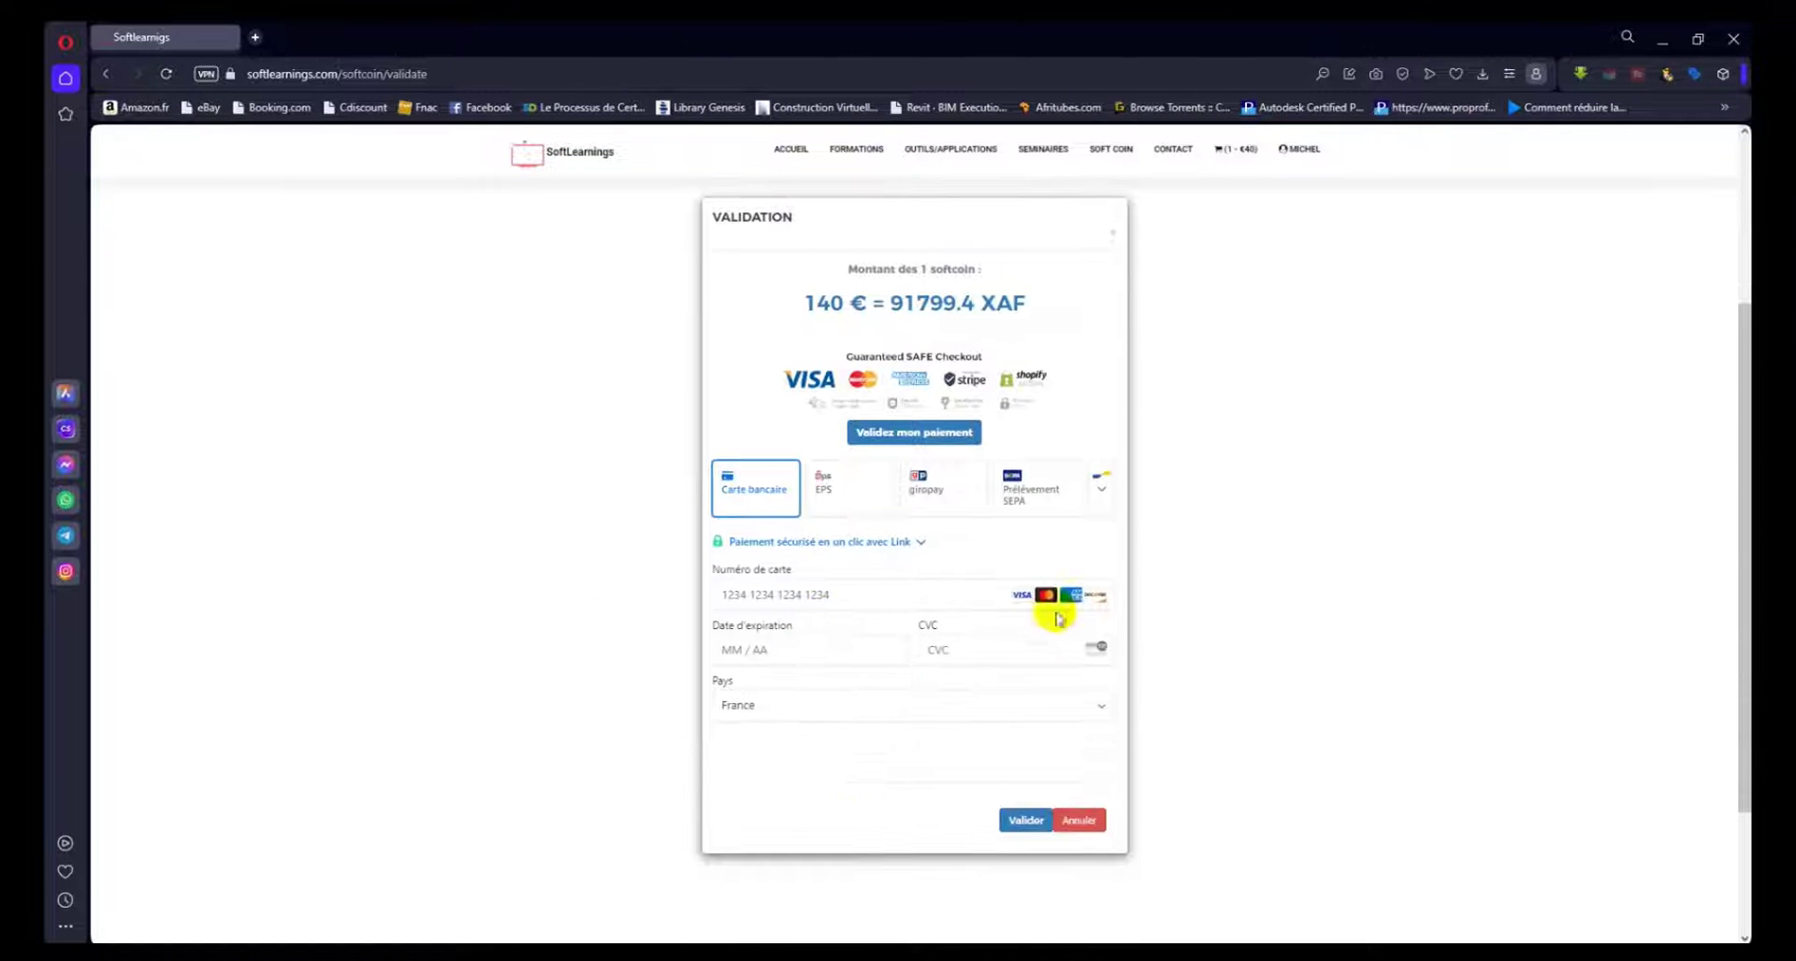
pyautogui.scroll(1, 916, 668)
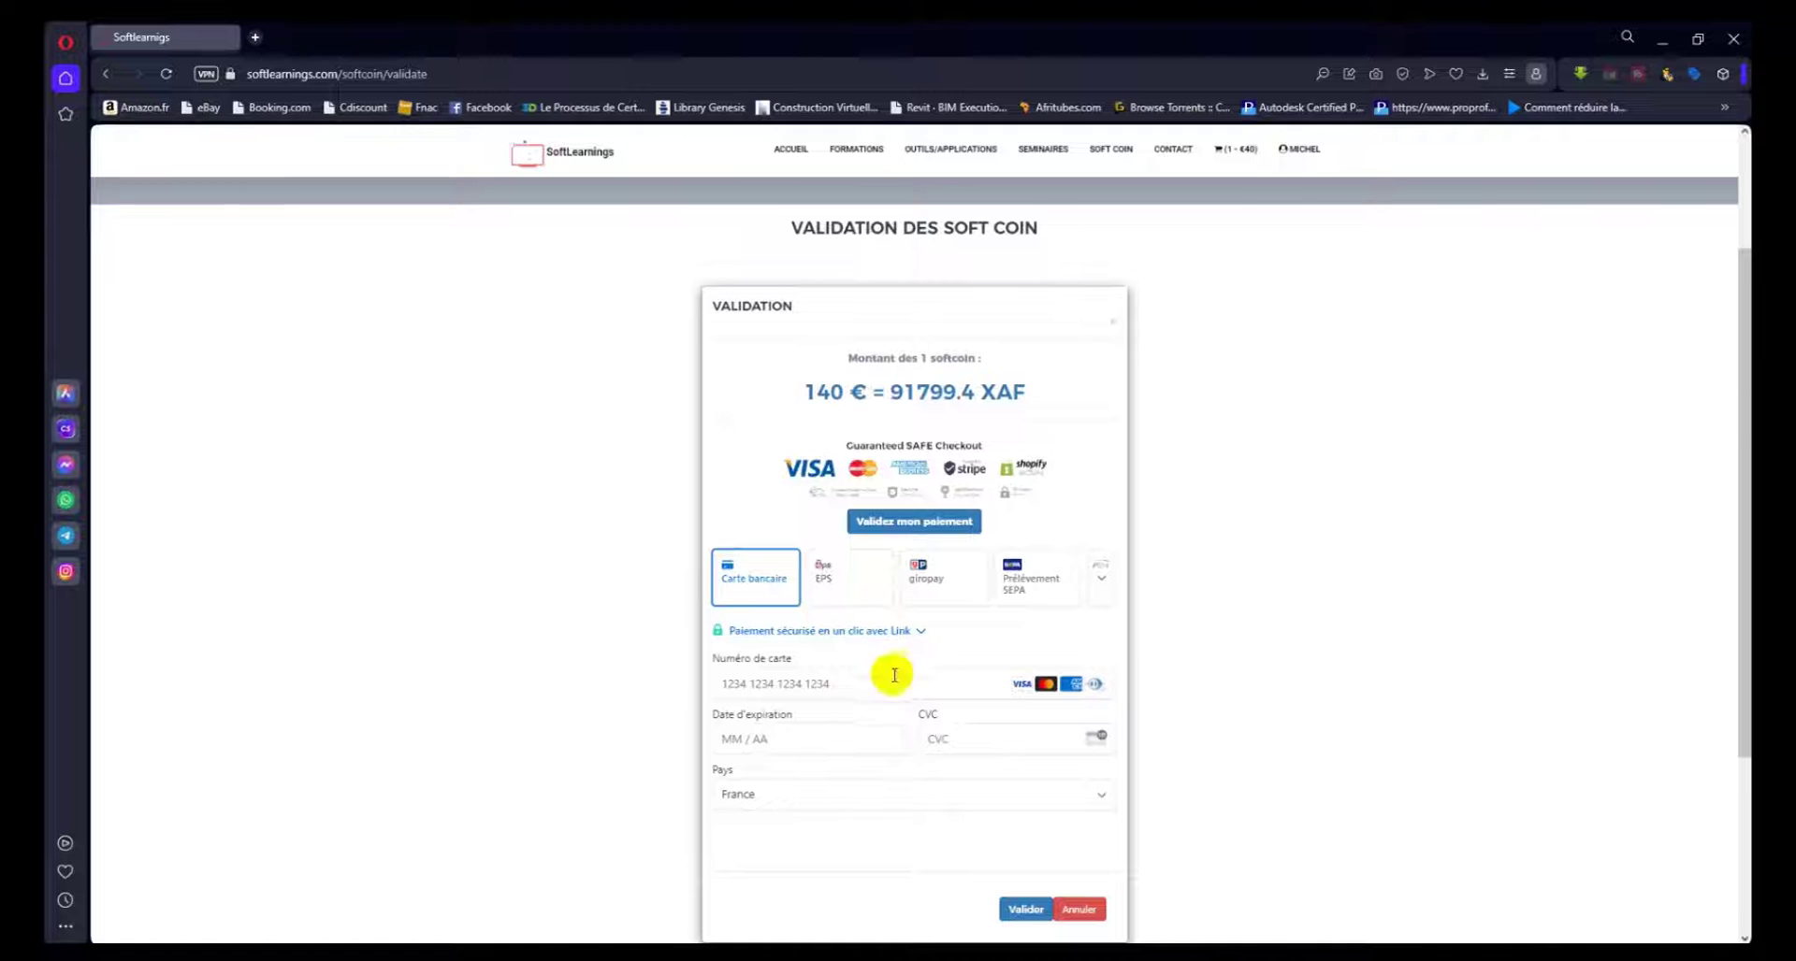